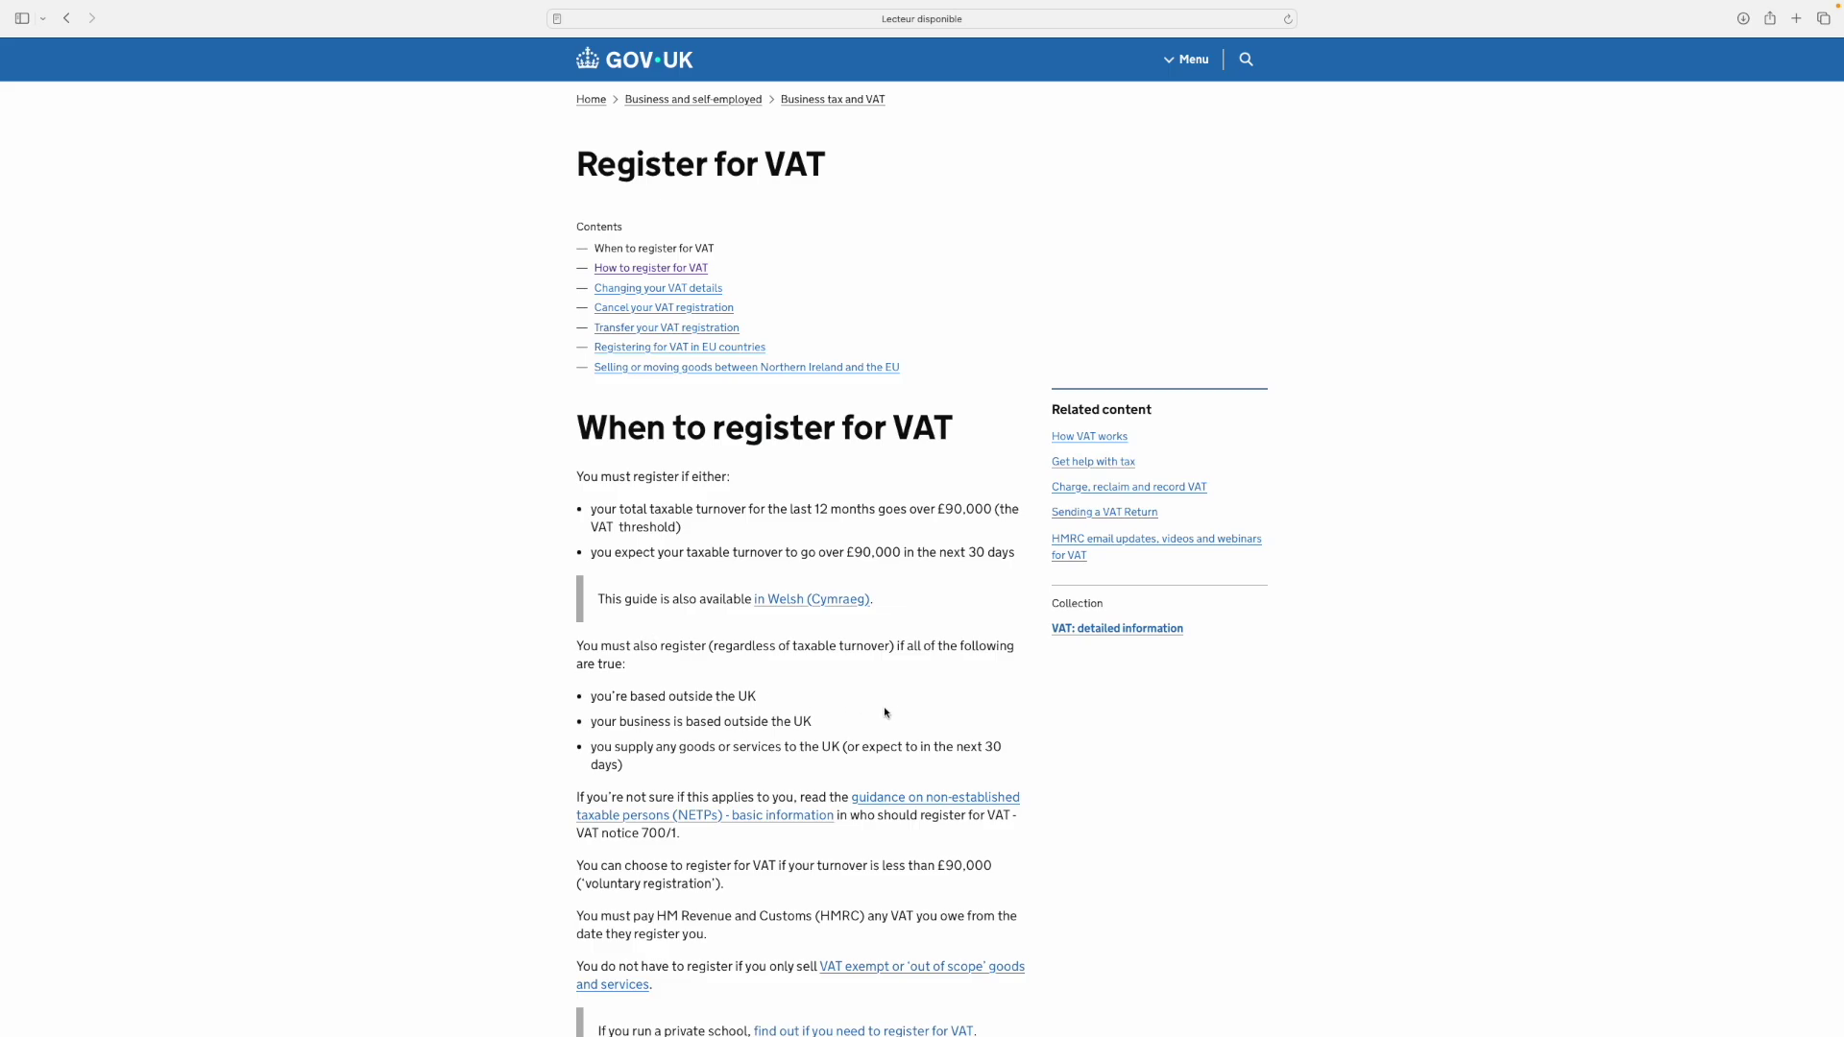
Go from the Register for VAT guide to 'How to register for VAT' and start the online registration.
scroll(1002, 722, "down", 3)
scroll(1002, 722, "down", 7)
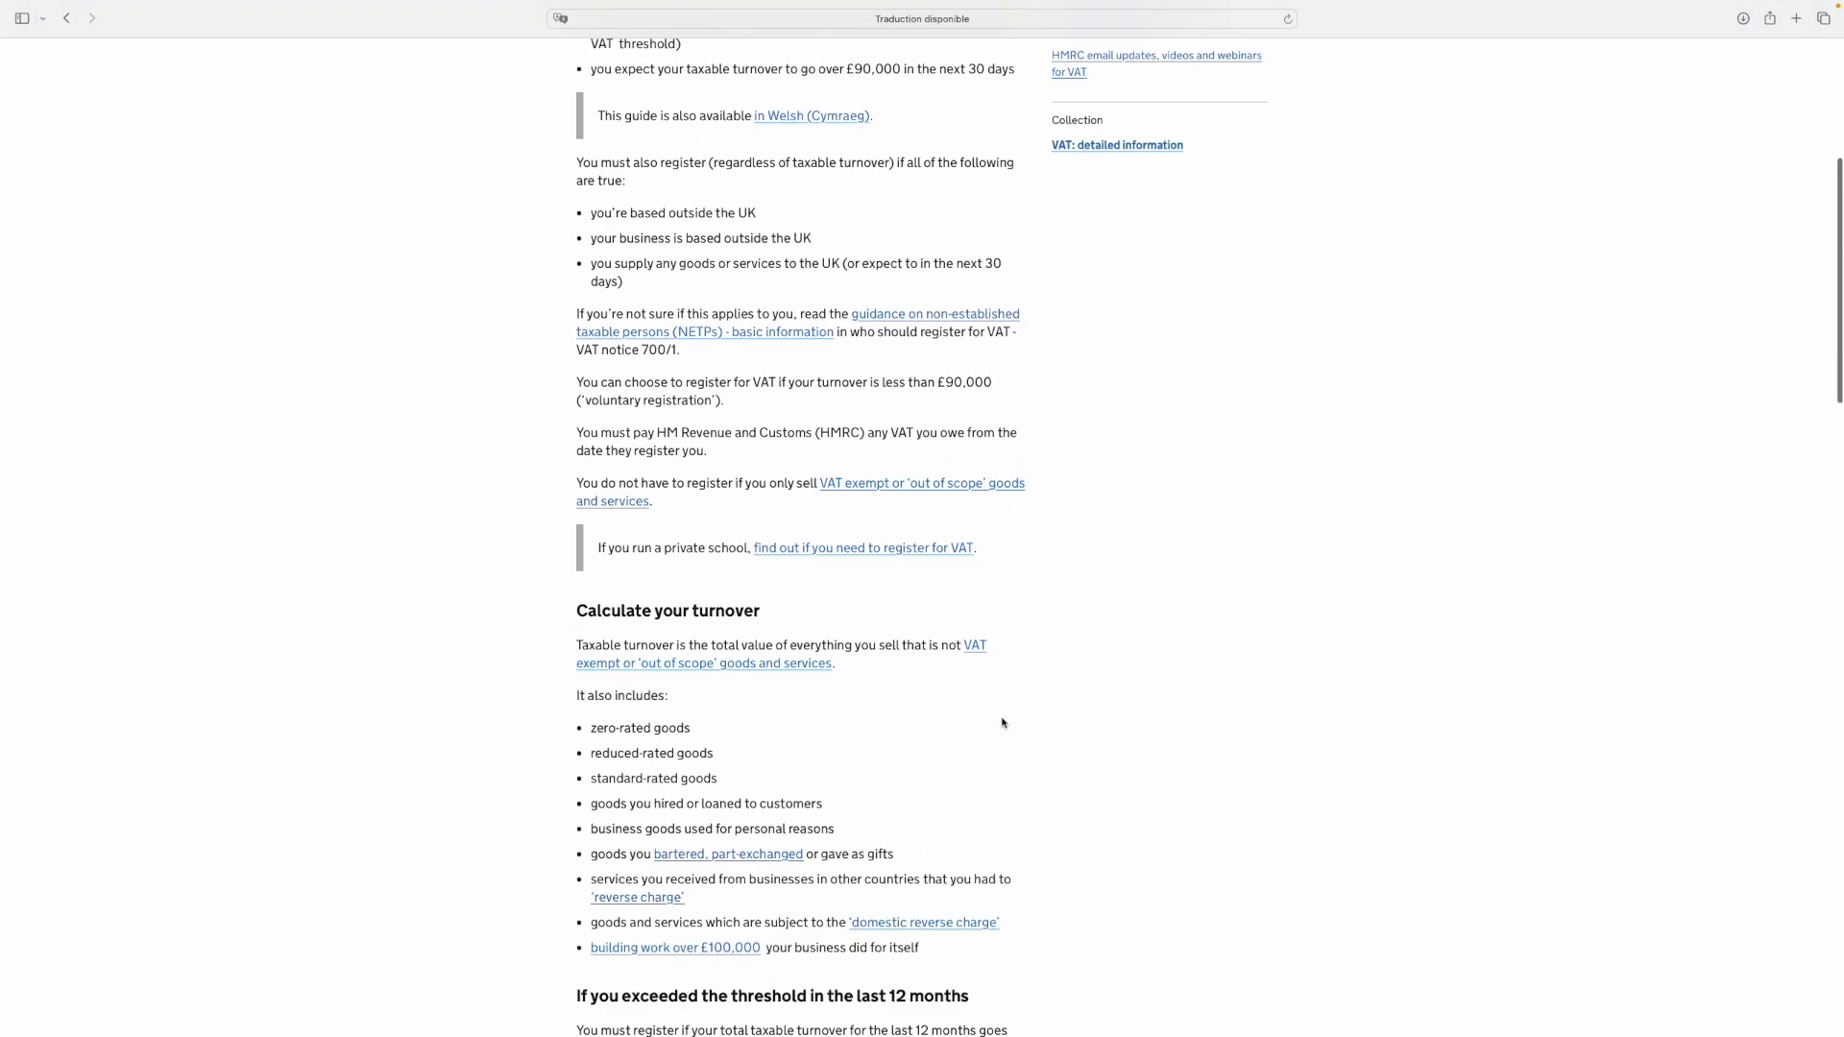
scroll(1002, 722, "down", 15)
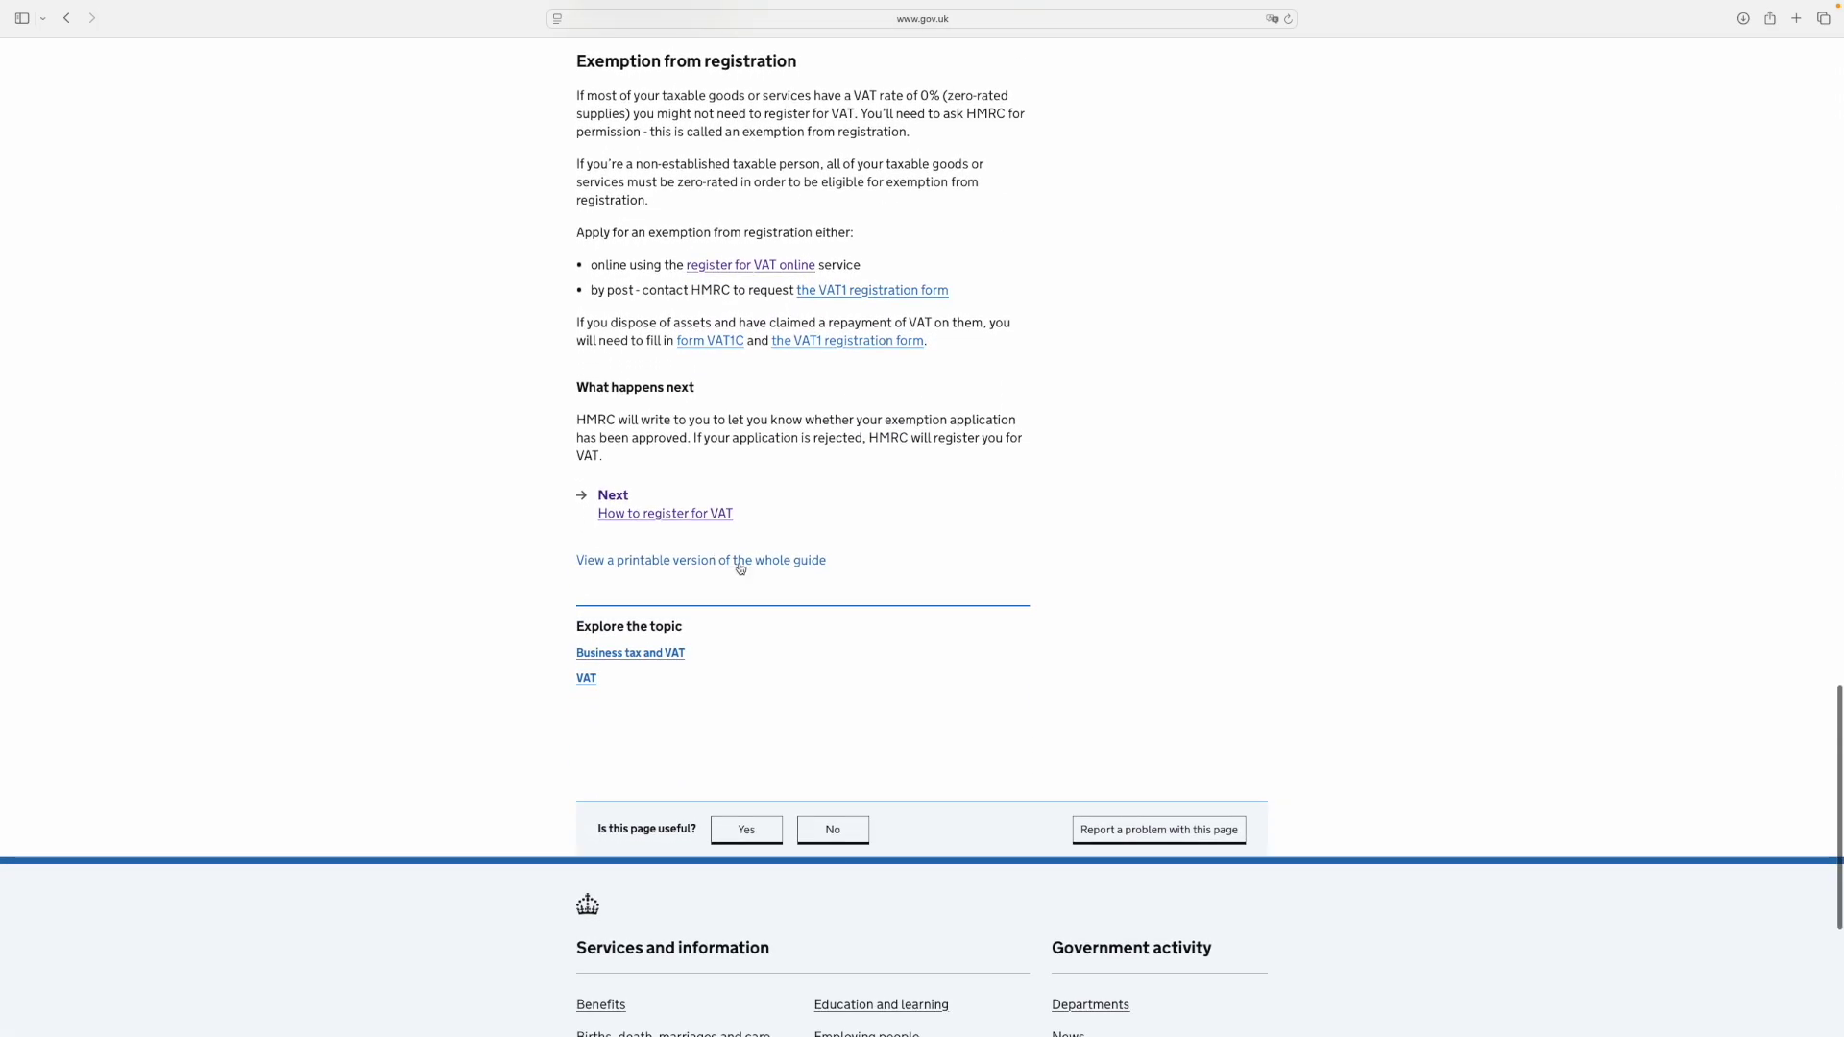
left_click(677, 513)
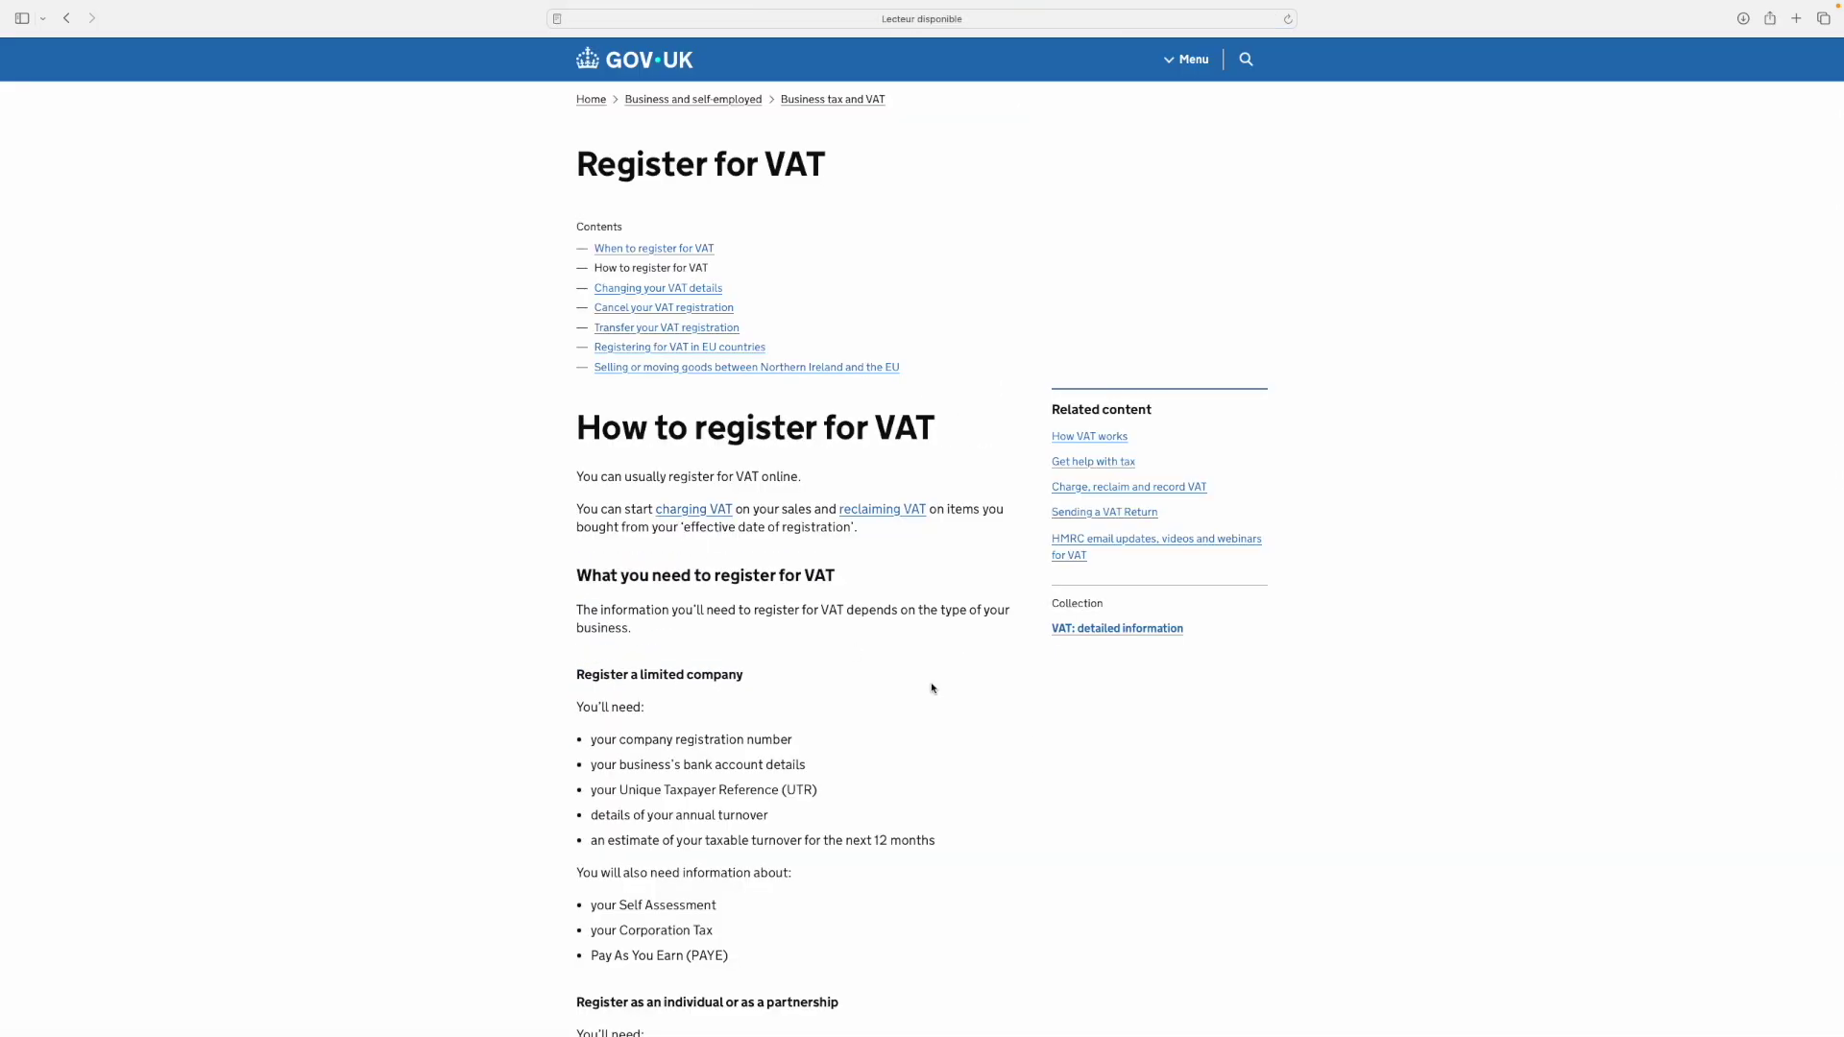
scroll(947, 693, "down", 9)
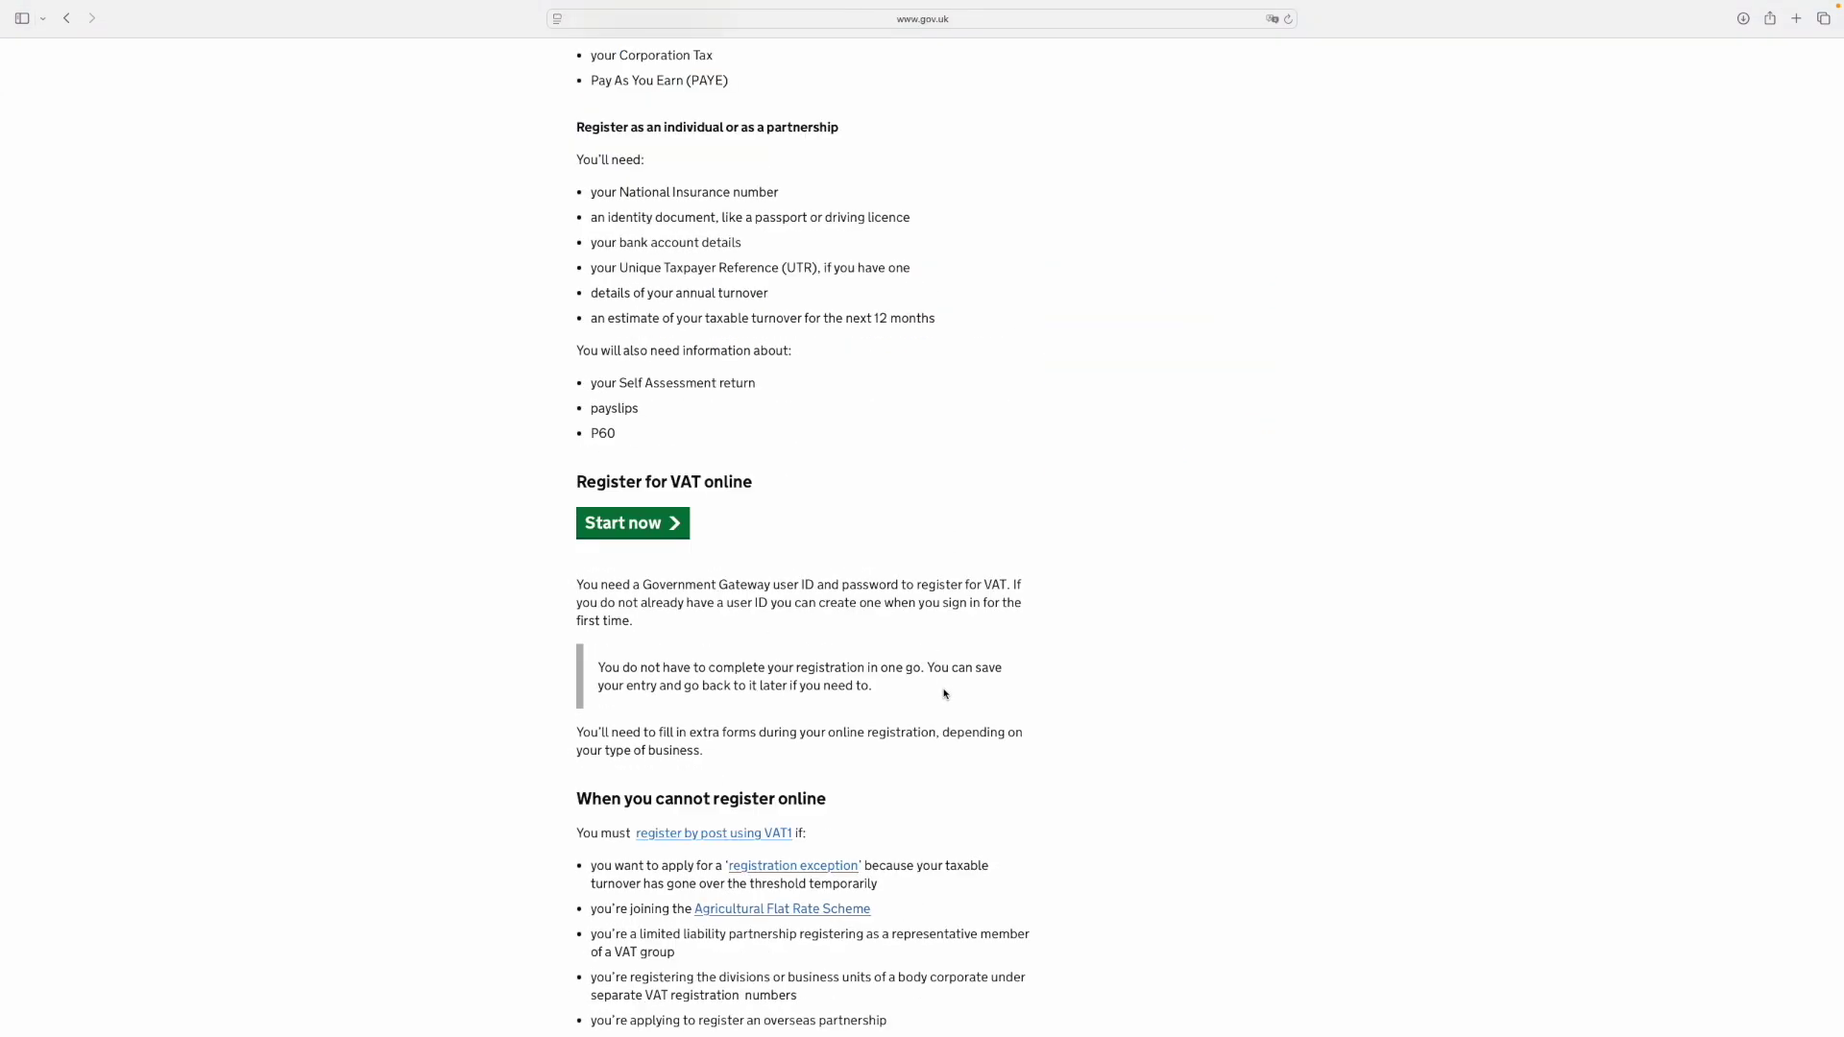
left_click(631, 527)
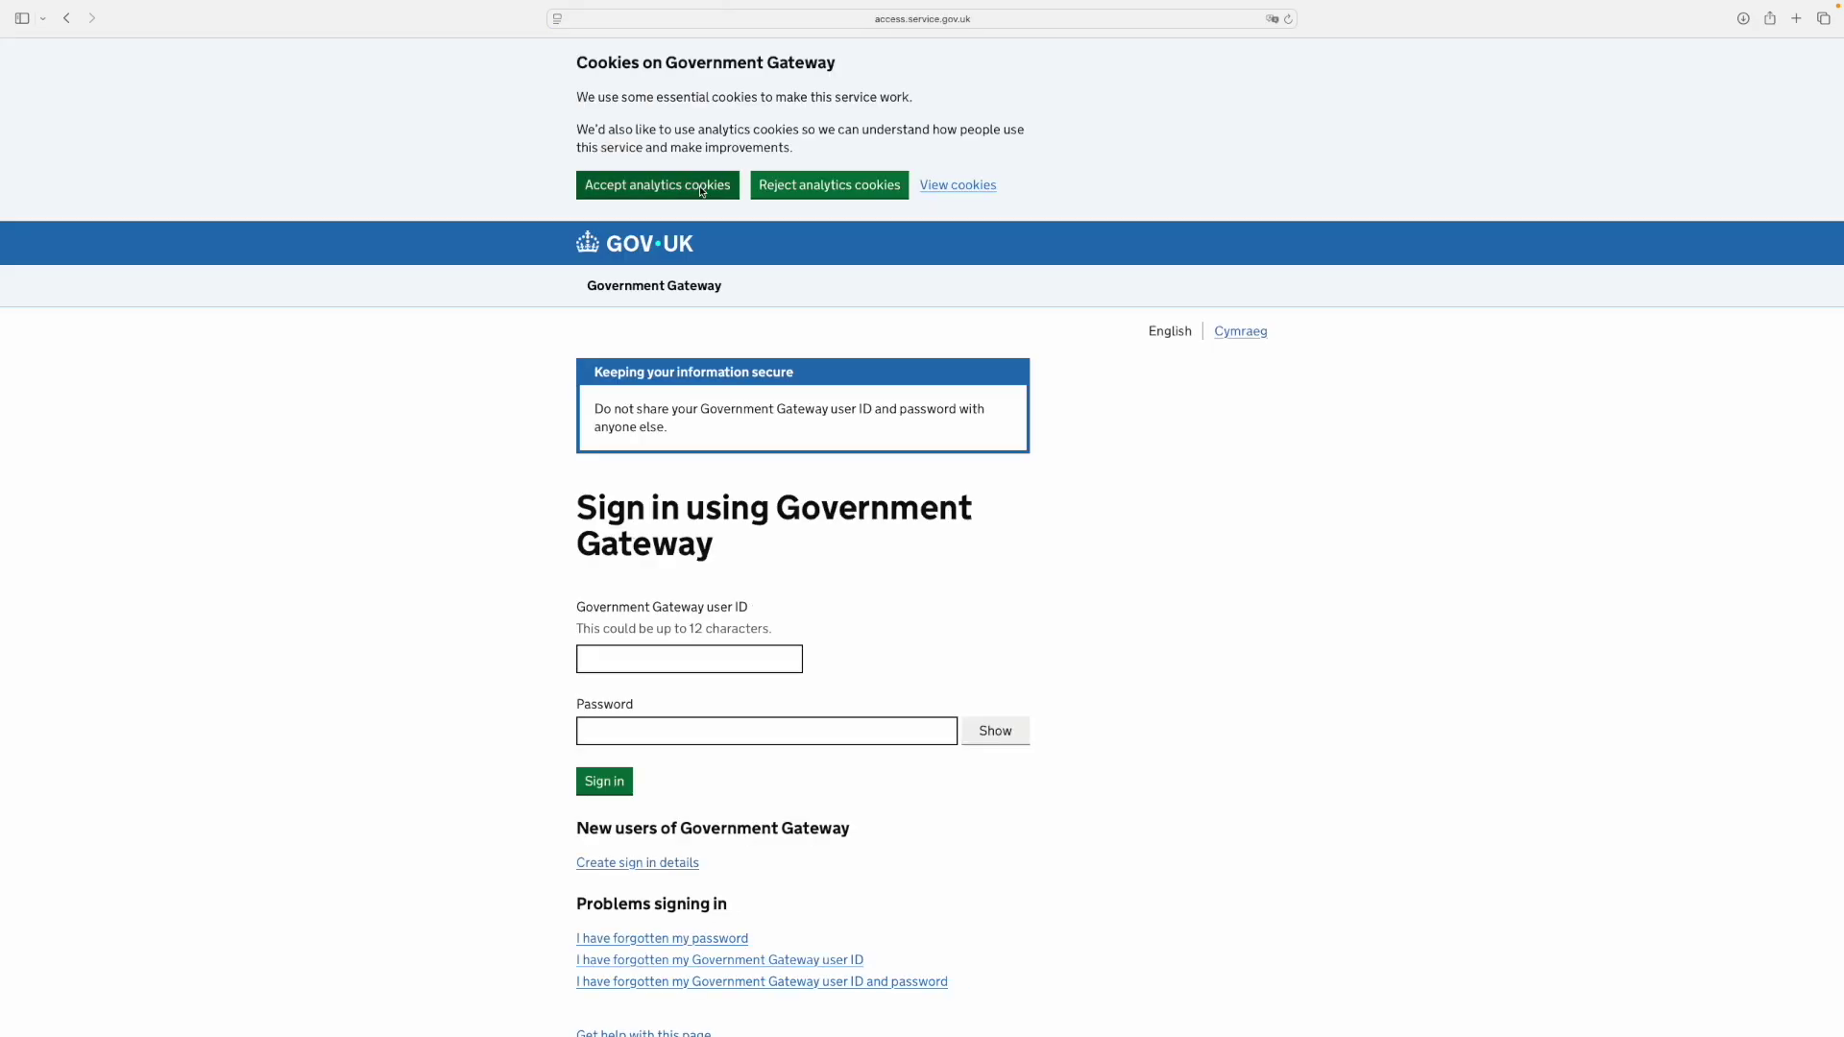
Accept analytics cookies and begin creating new Government Gateway sign-in details.
left_click(702, 188)
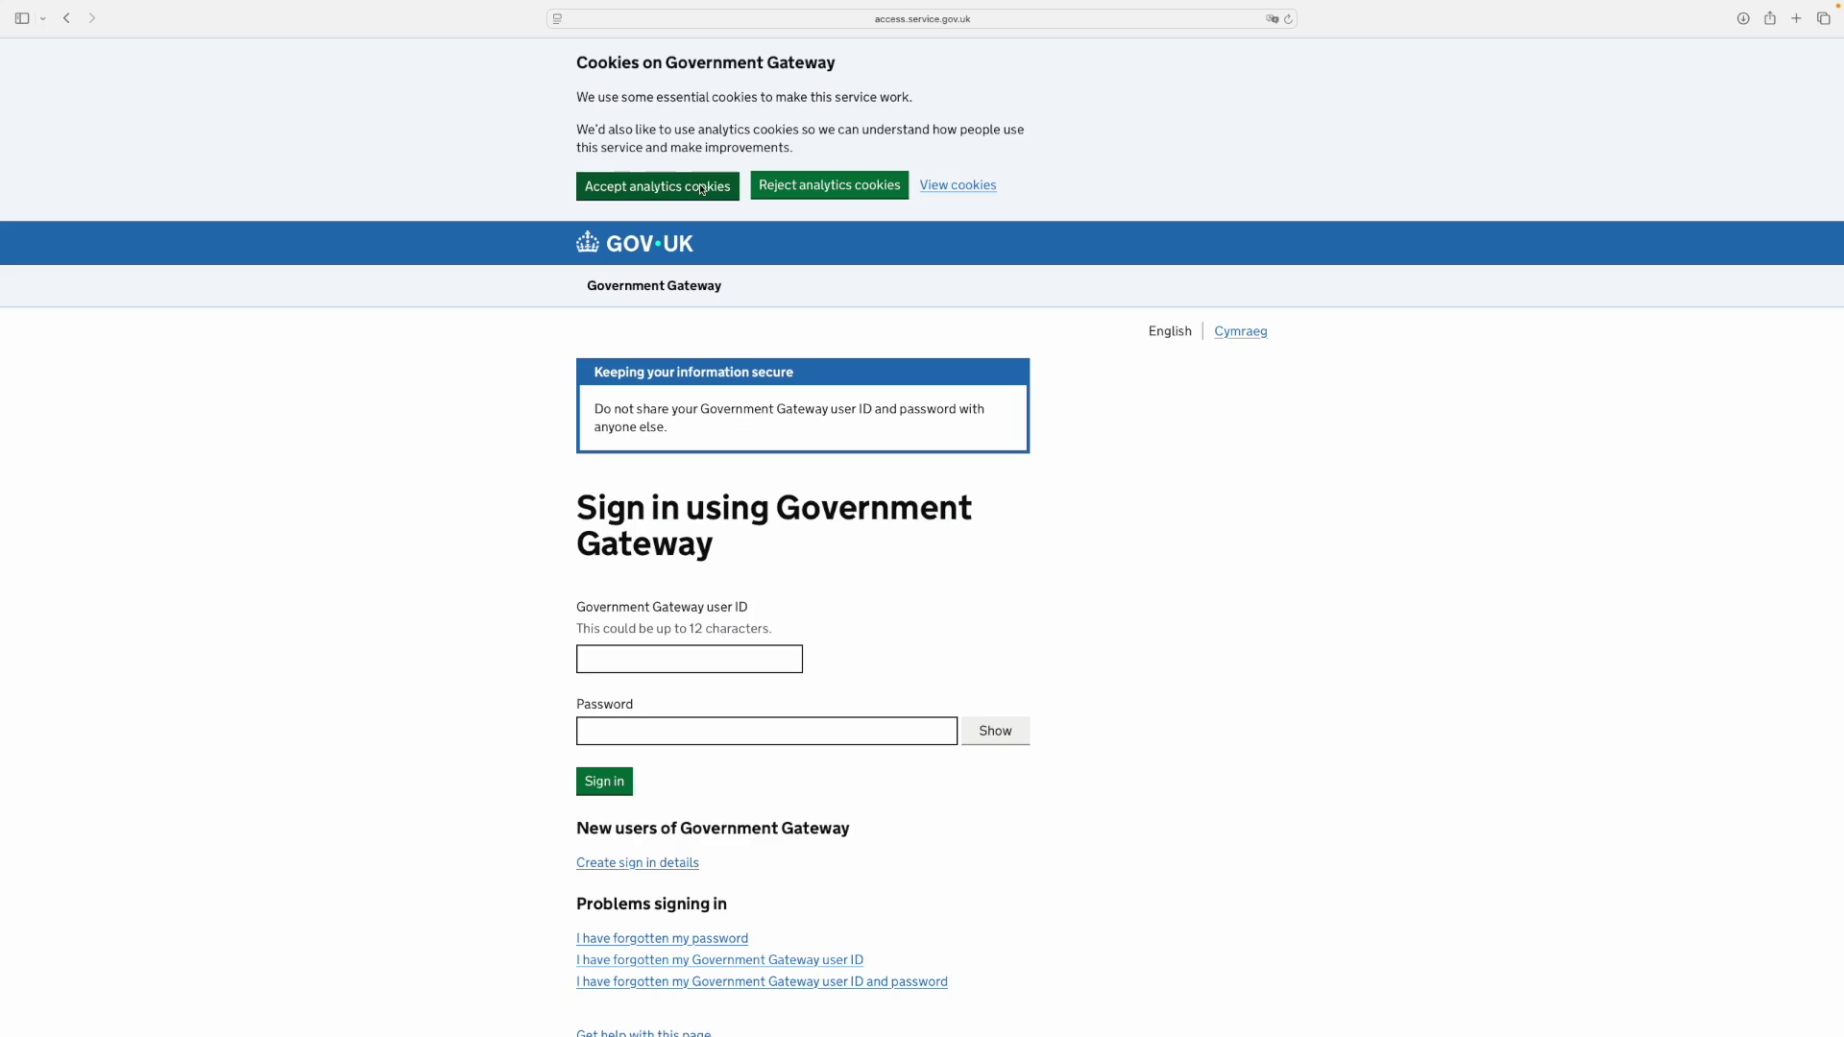
scroll(662, 682, "down", 2)
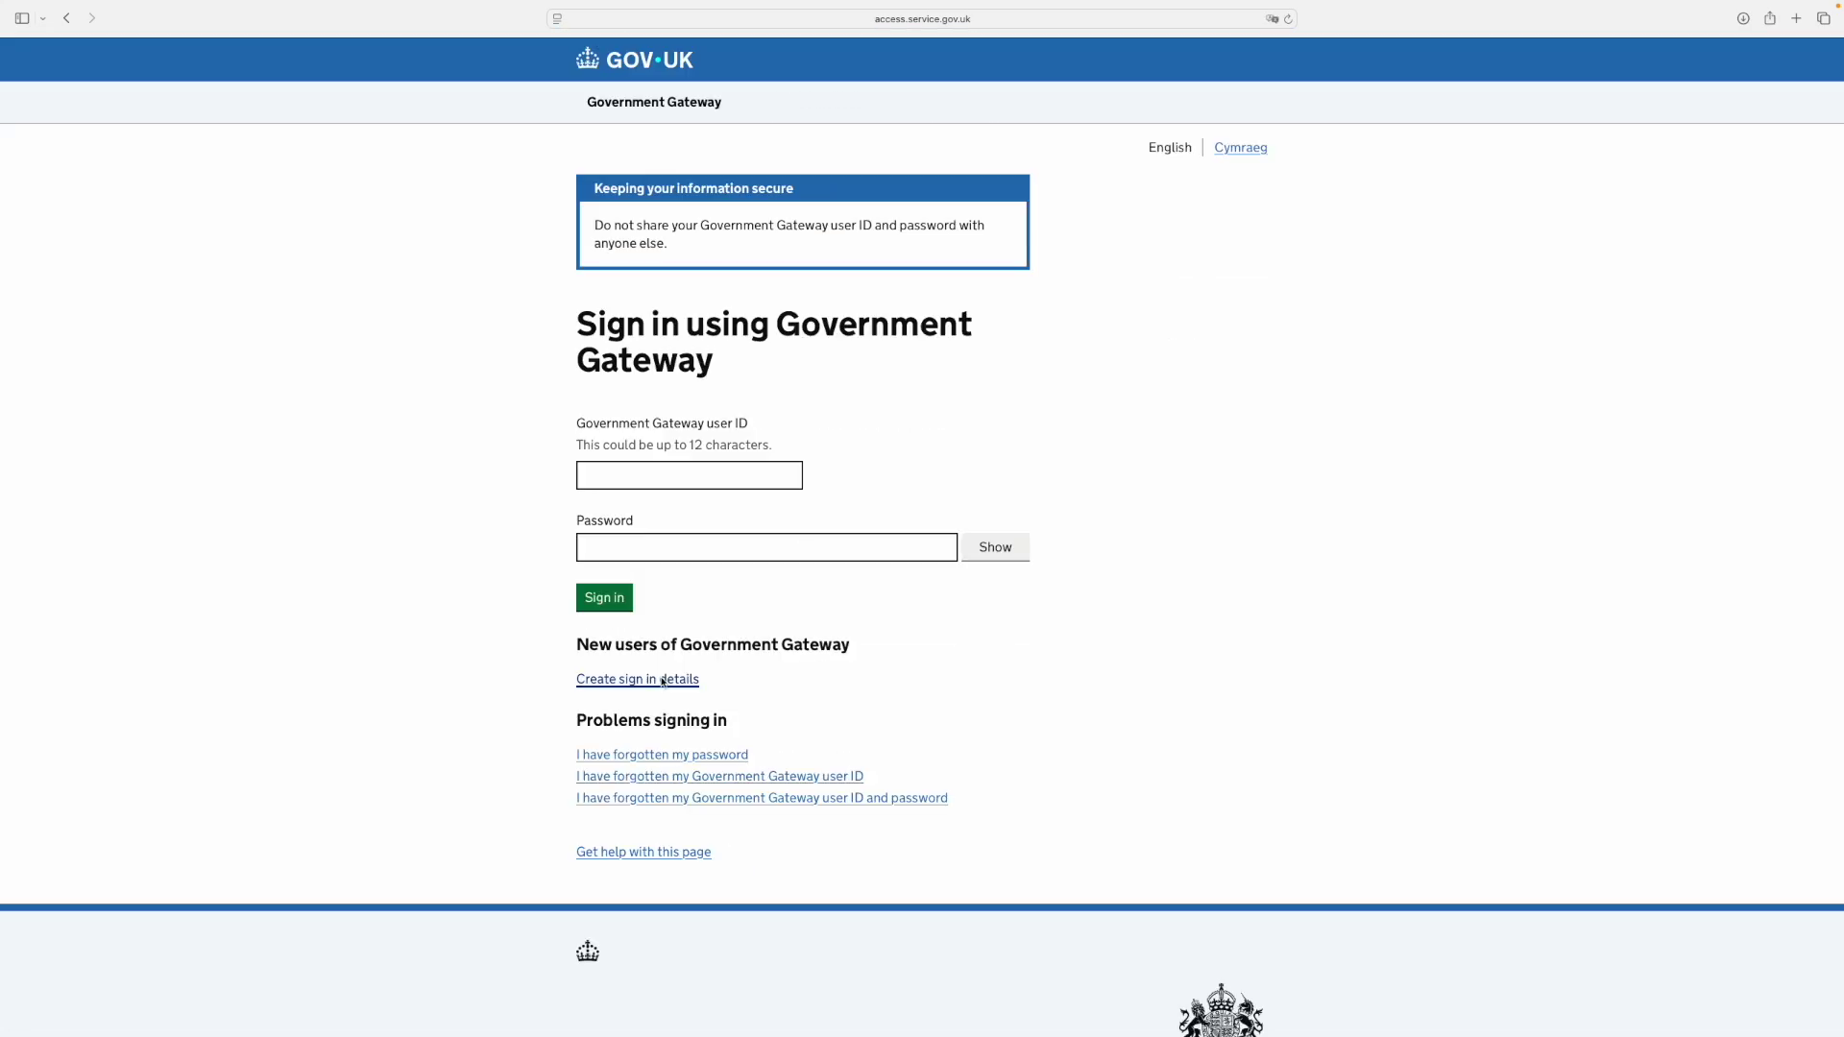
left_click(662, 682)
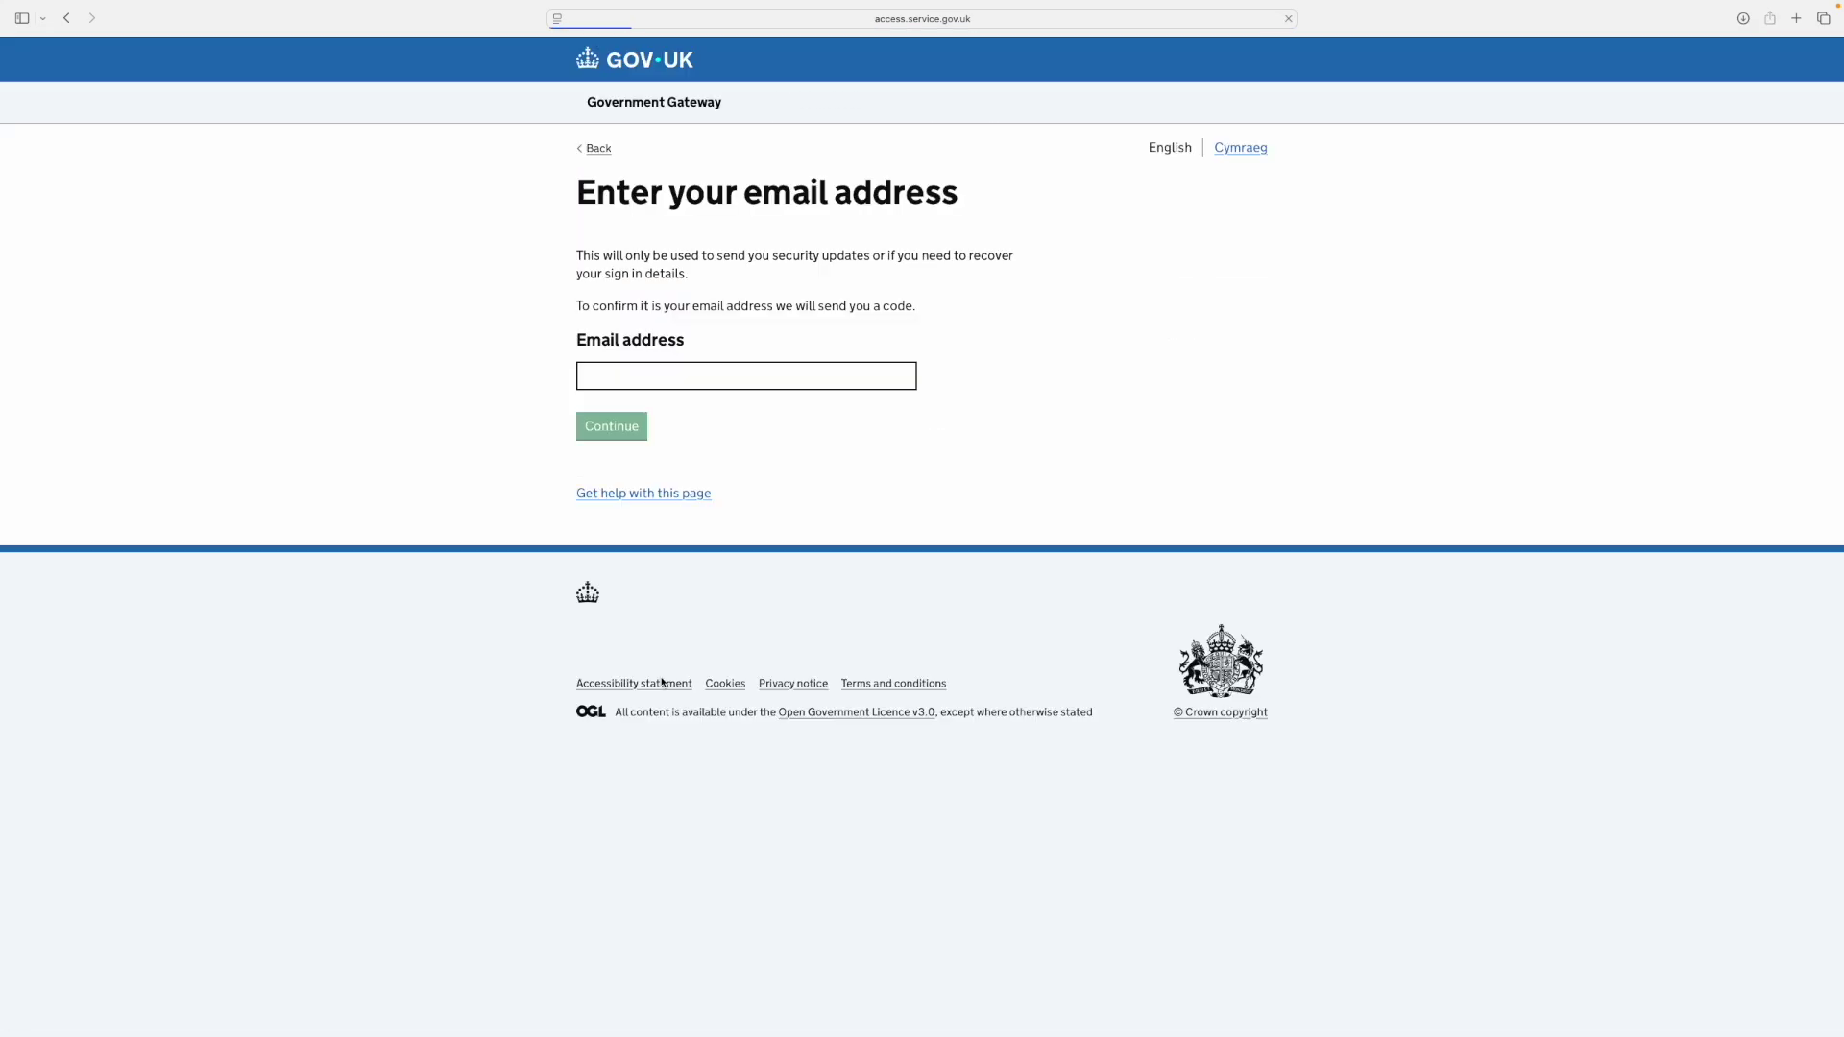
Enter the account e-mail address and submit it to receive a confirmation code.
left_click(750, 382)
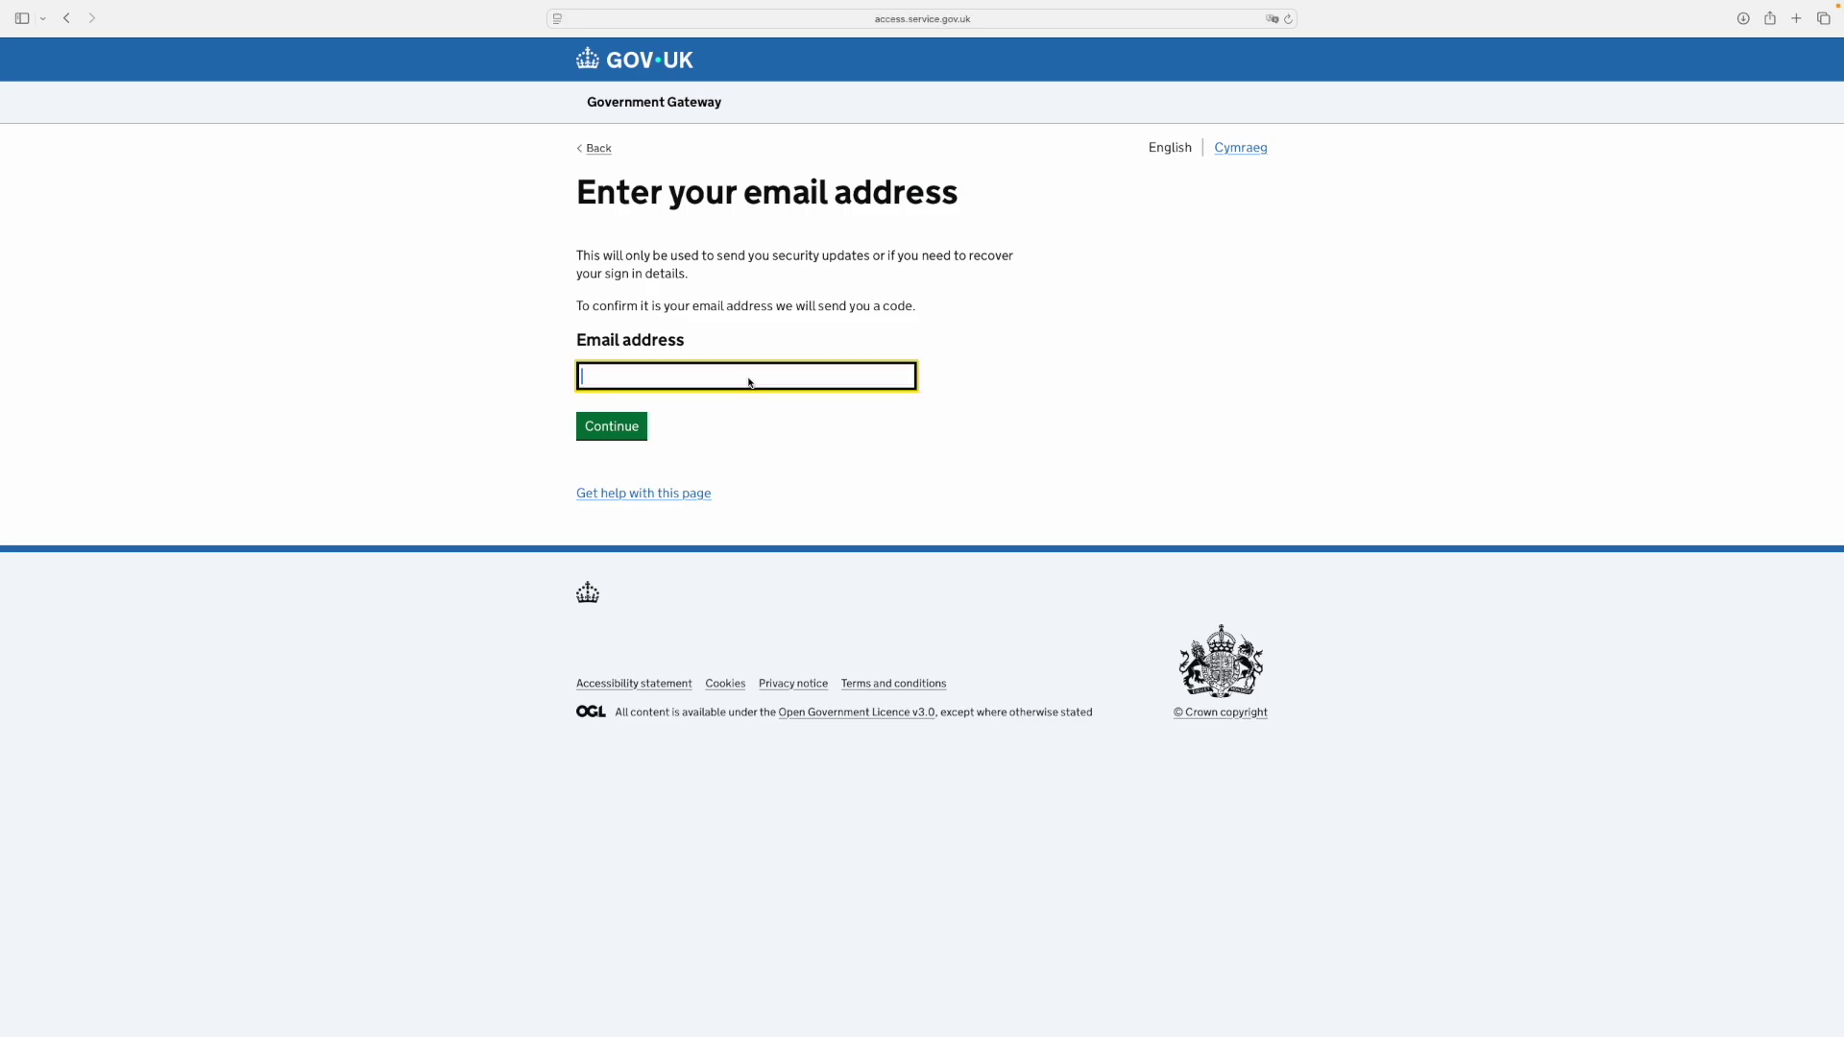
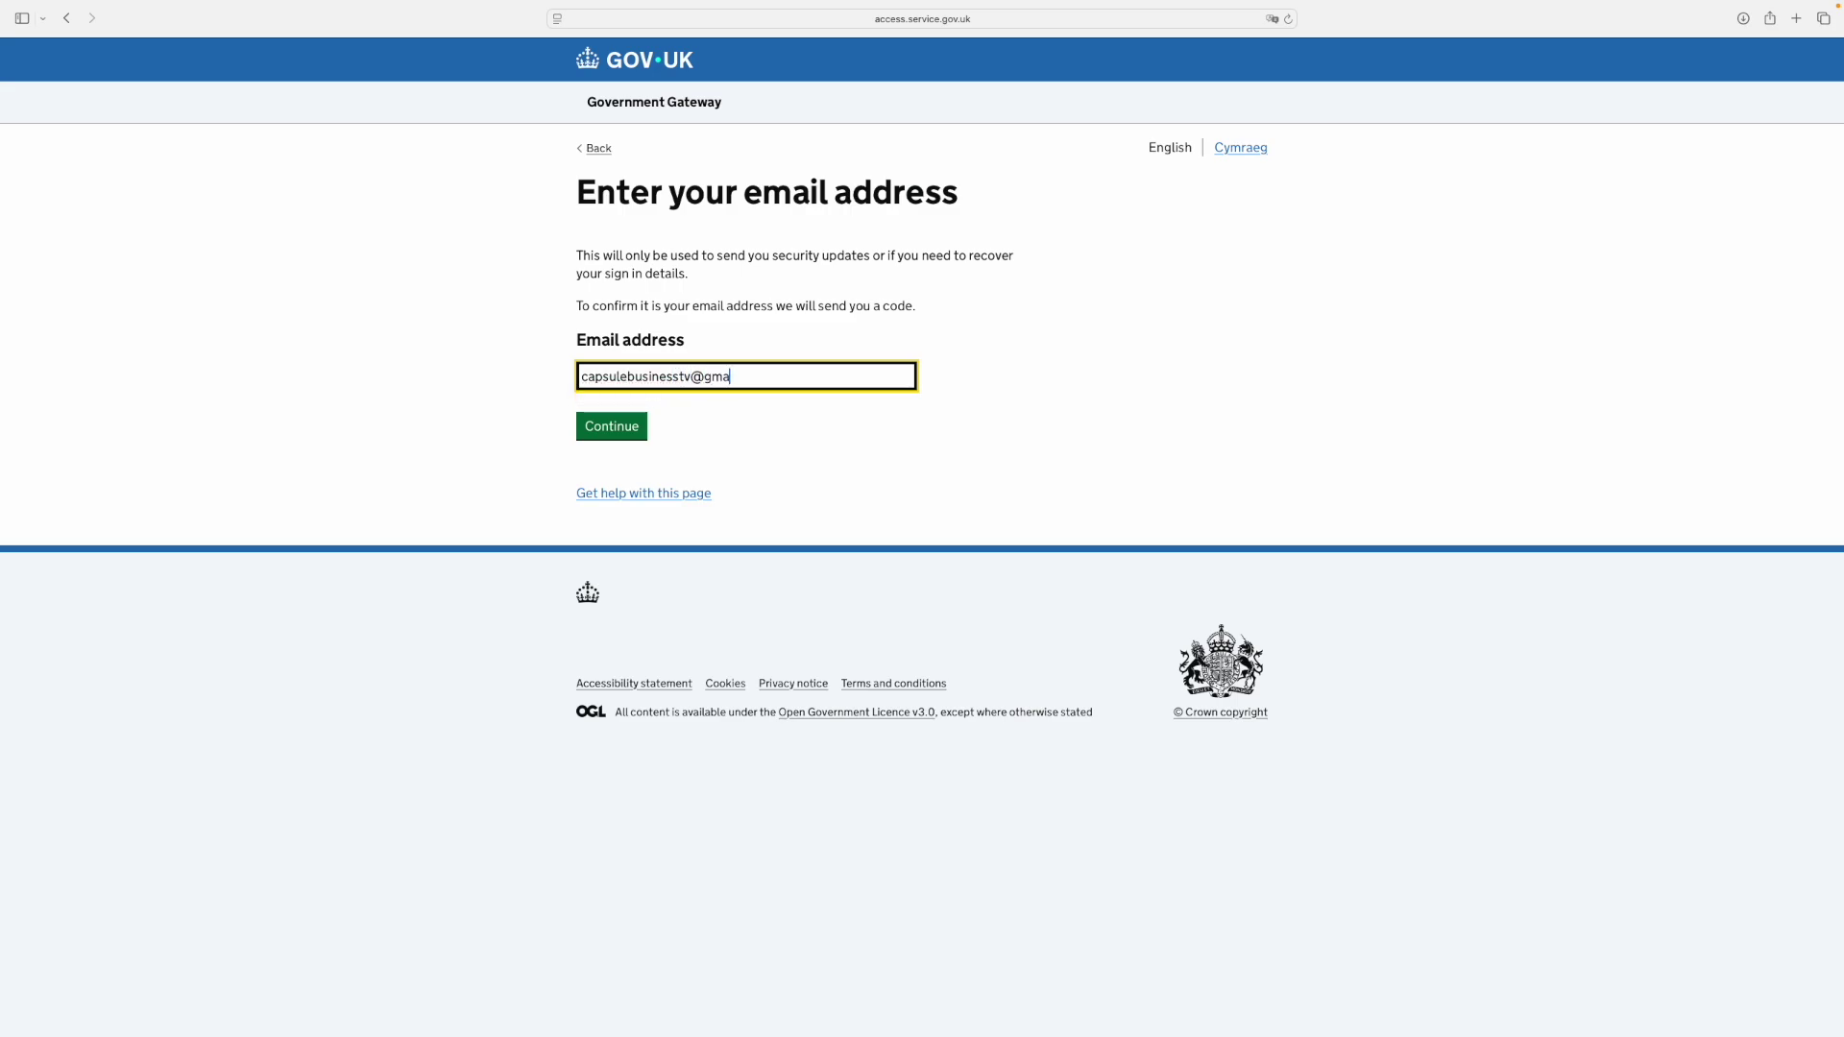
left_click(612, 429)
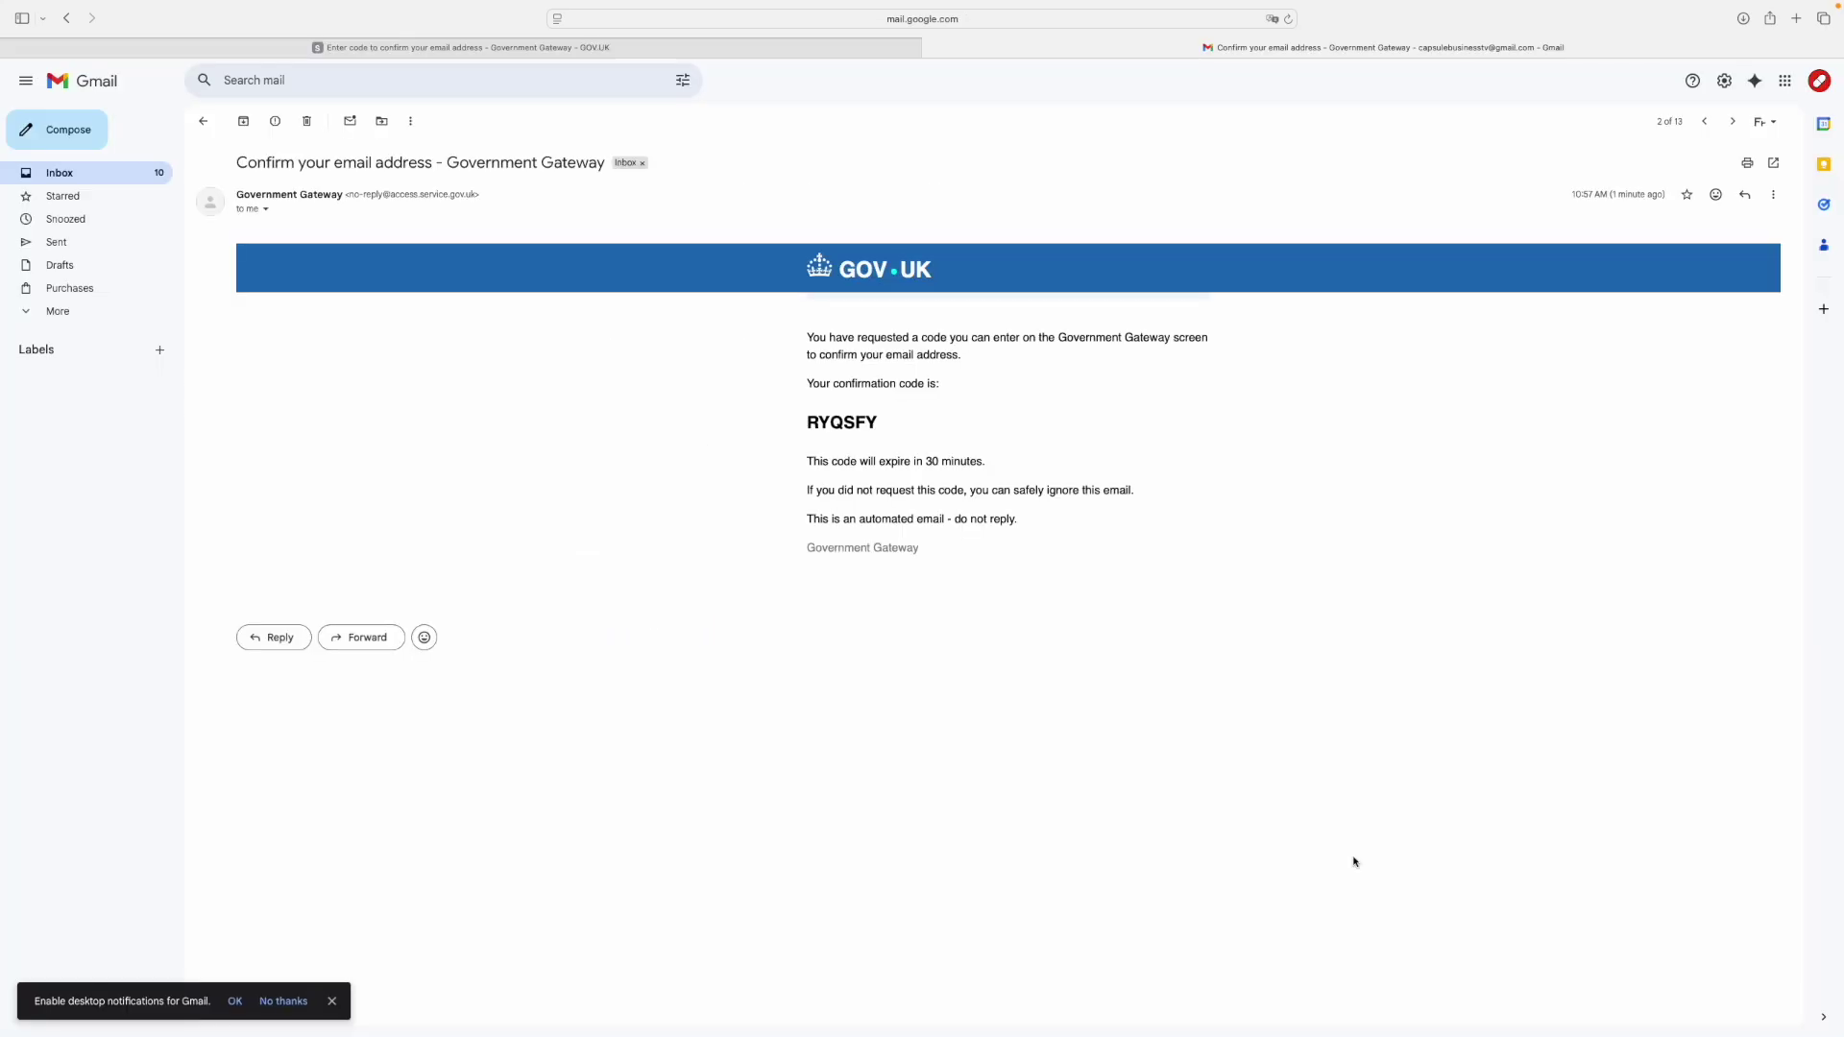
Copy the confirmation code from the Gmail message and return to the code-entry page.
double_click(841, 425)
key("super+c")
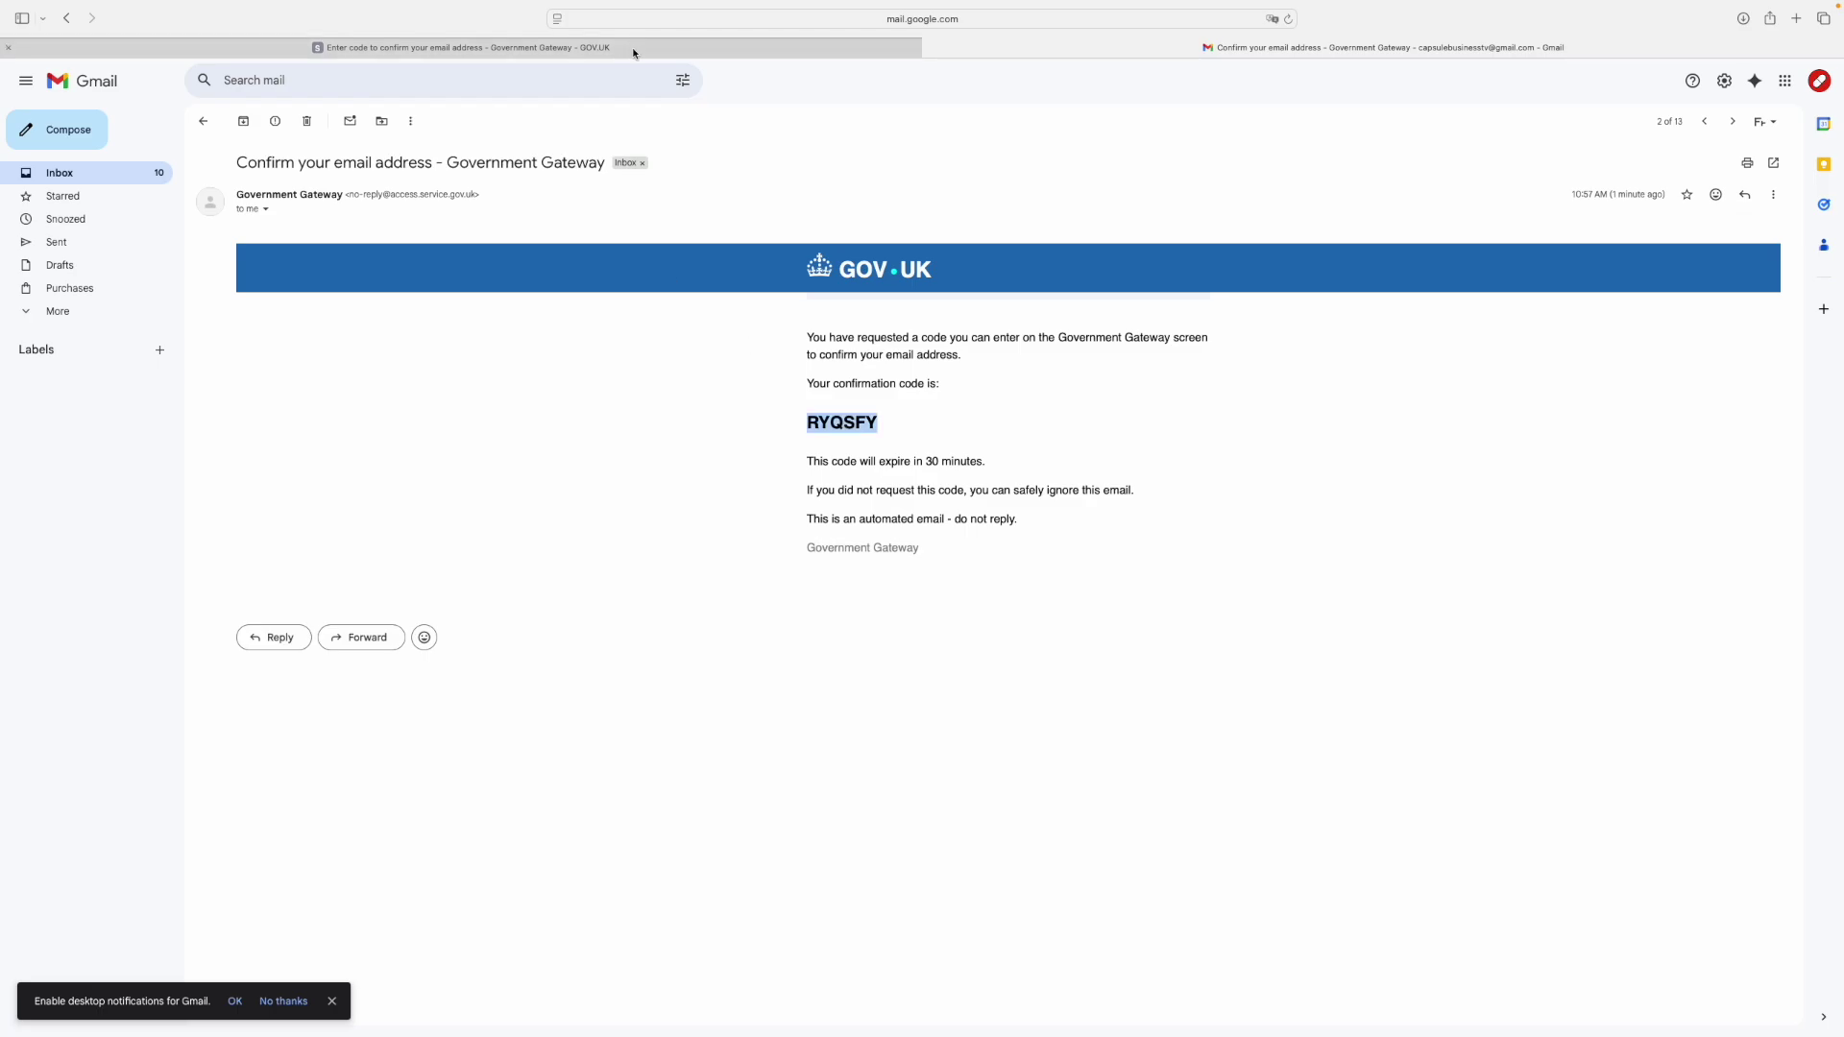
key("super+w")
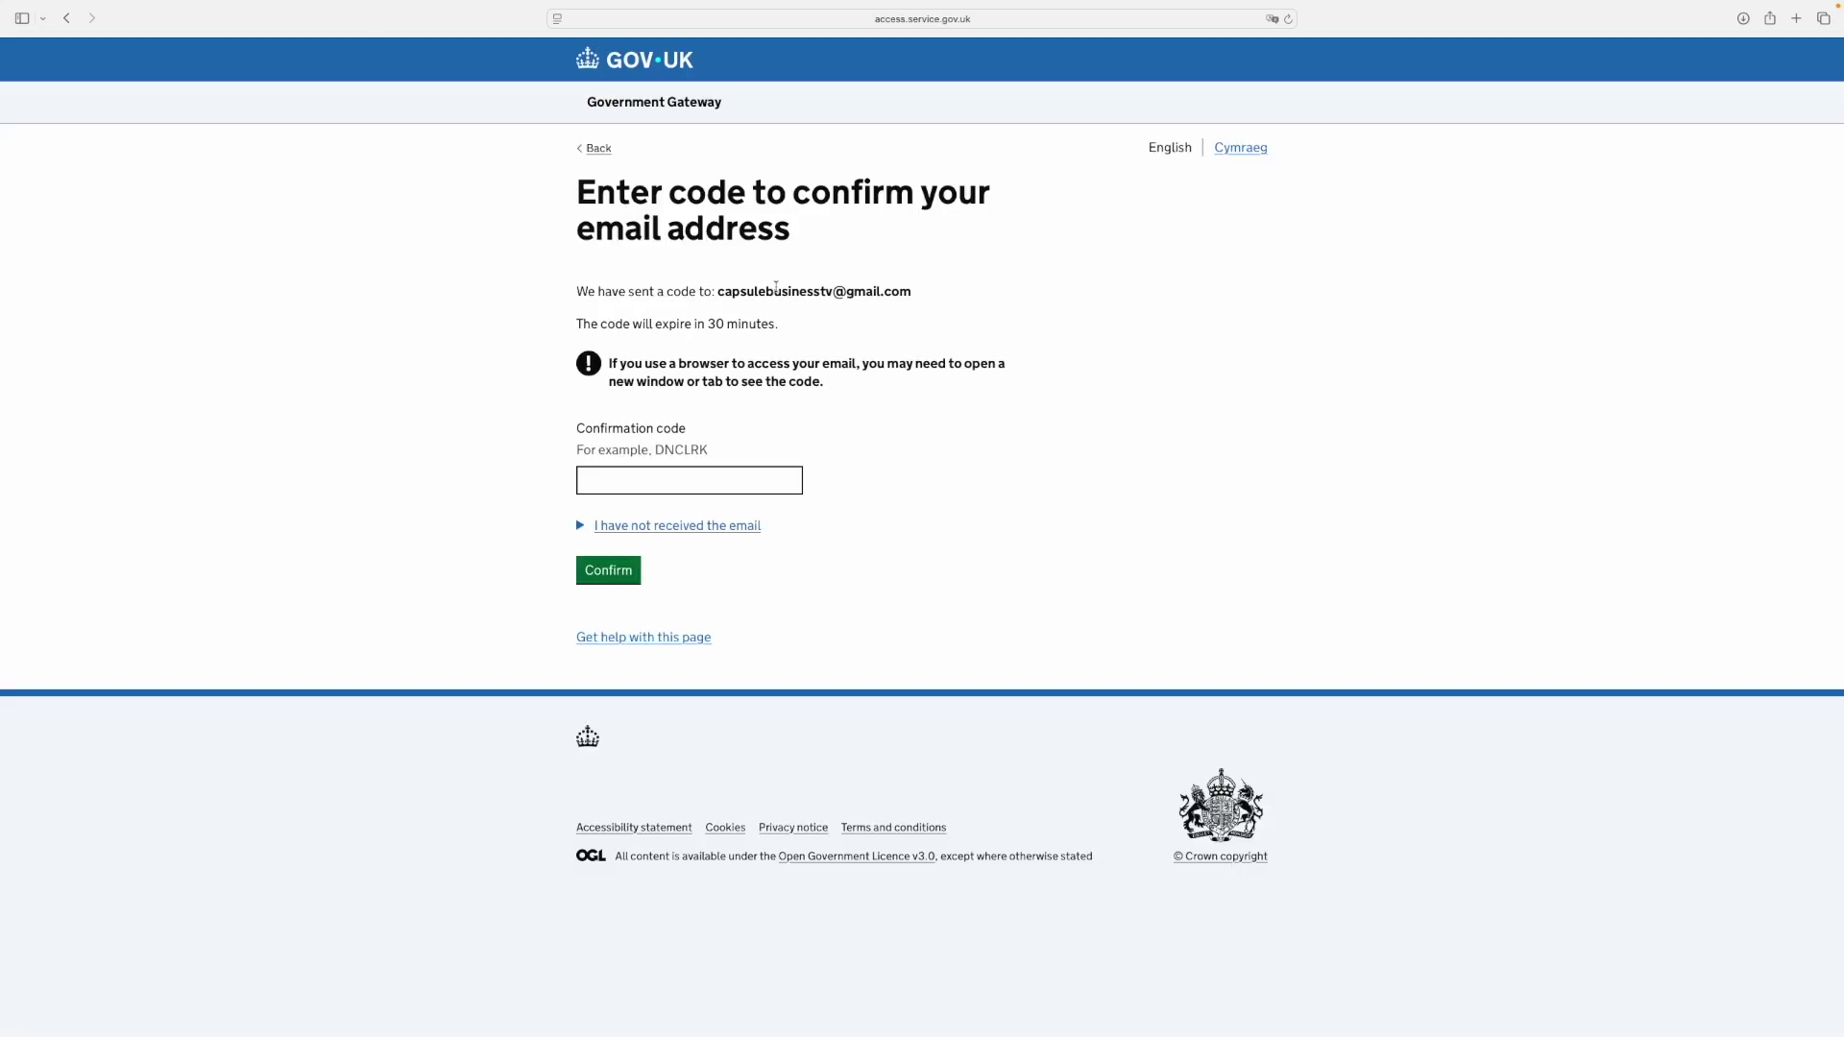
Confirm the email address with the pasted code and enter the account holder's full name.
left_click(687, 482)
key("super+v")
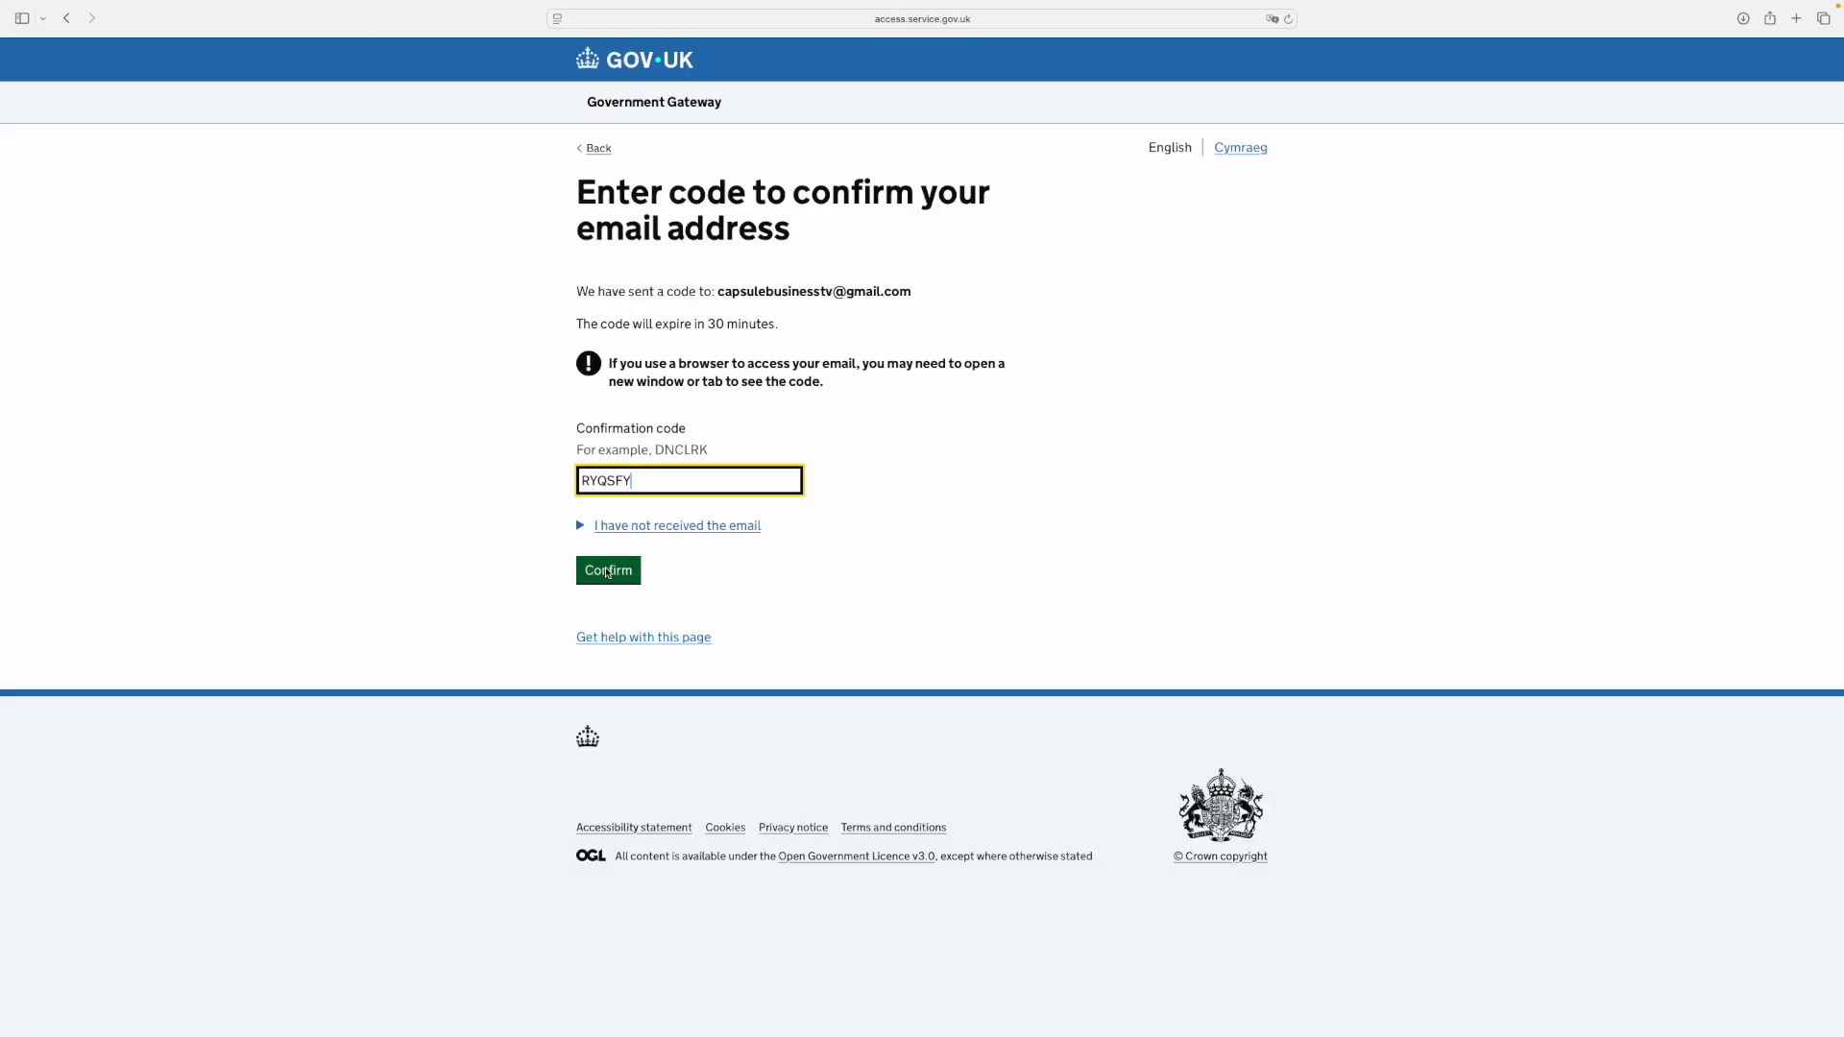
left_click(608, 572)
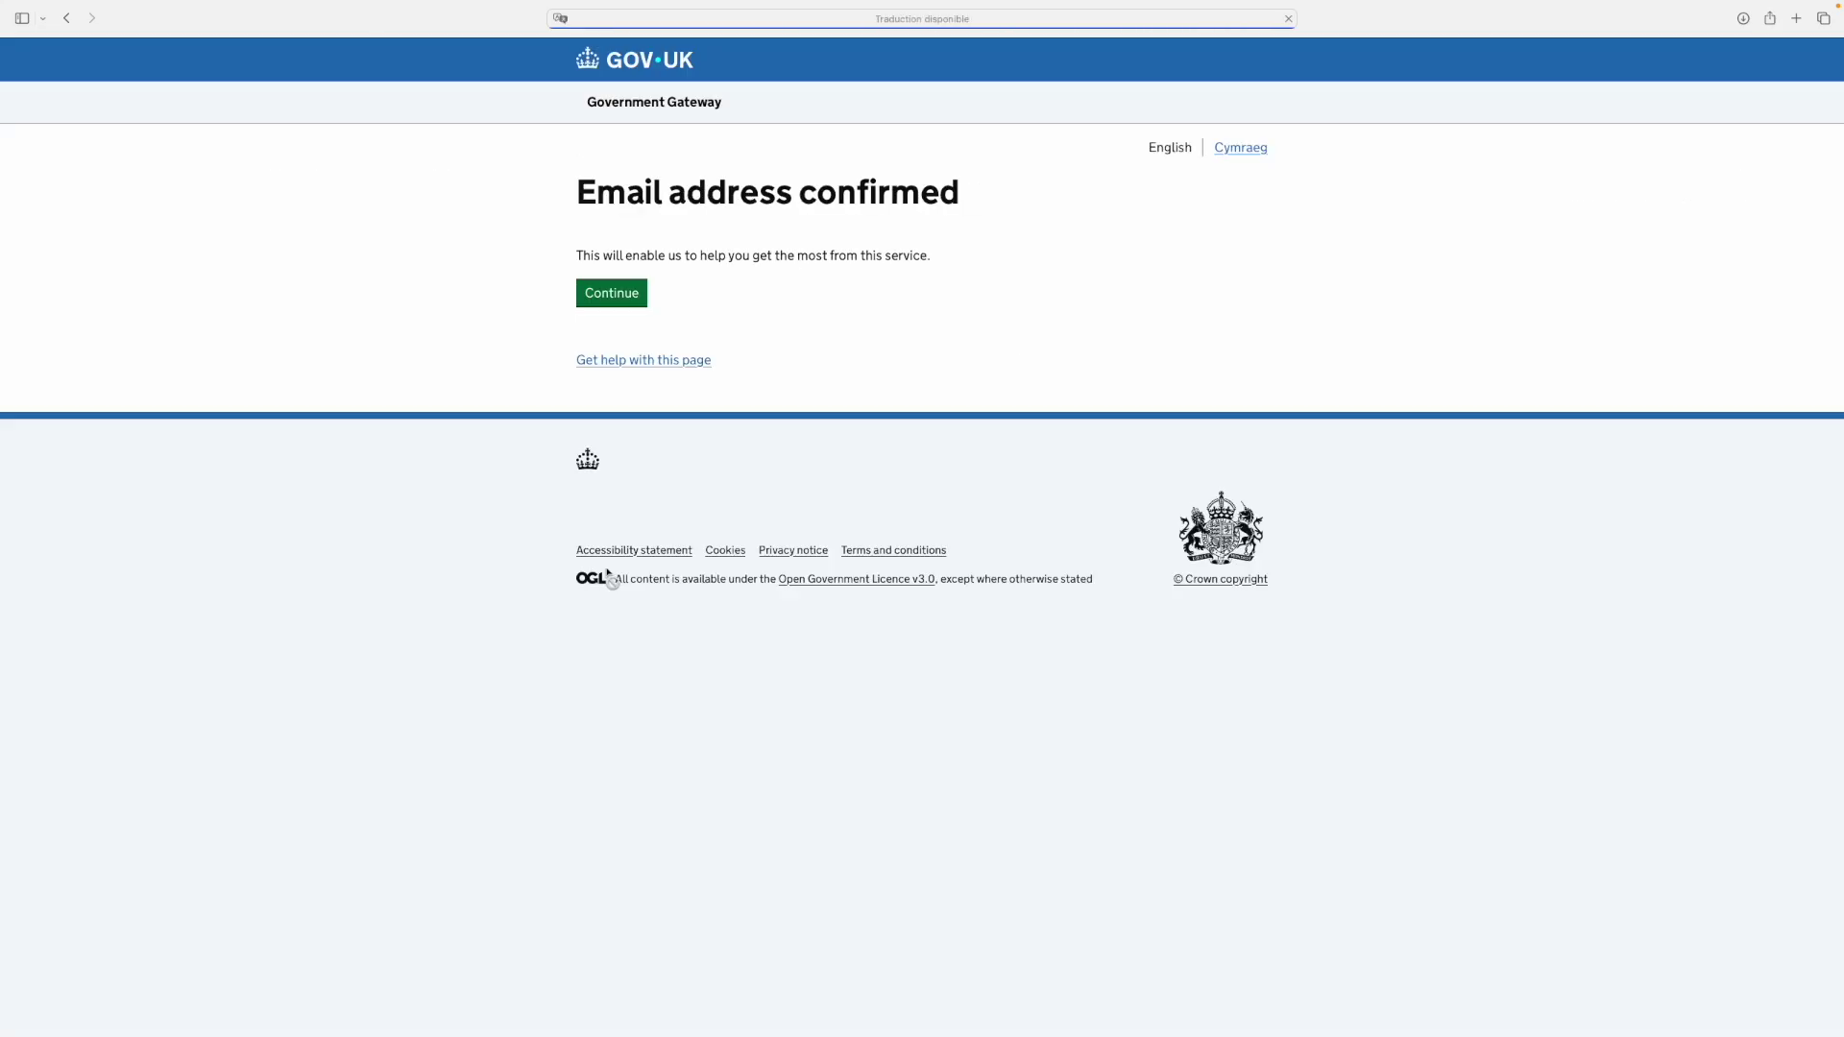
left_click(613, 294)
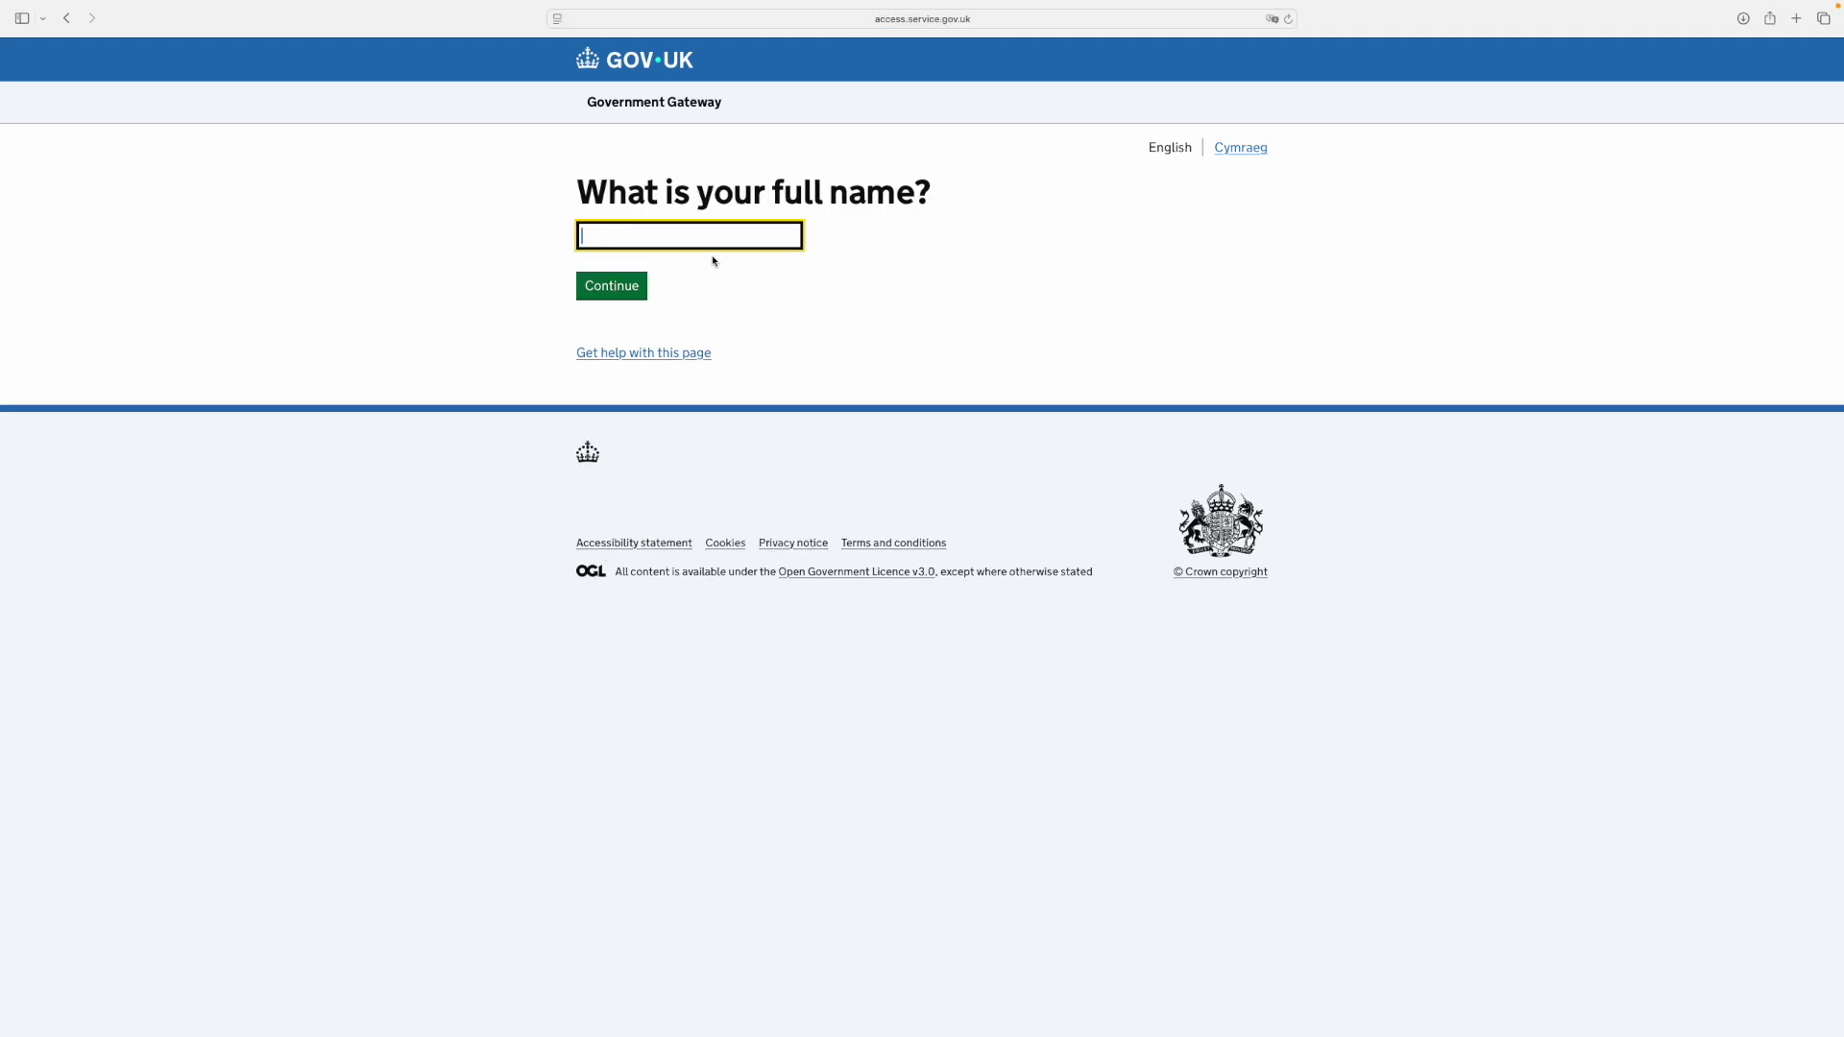
left_click(611, 288)
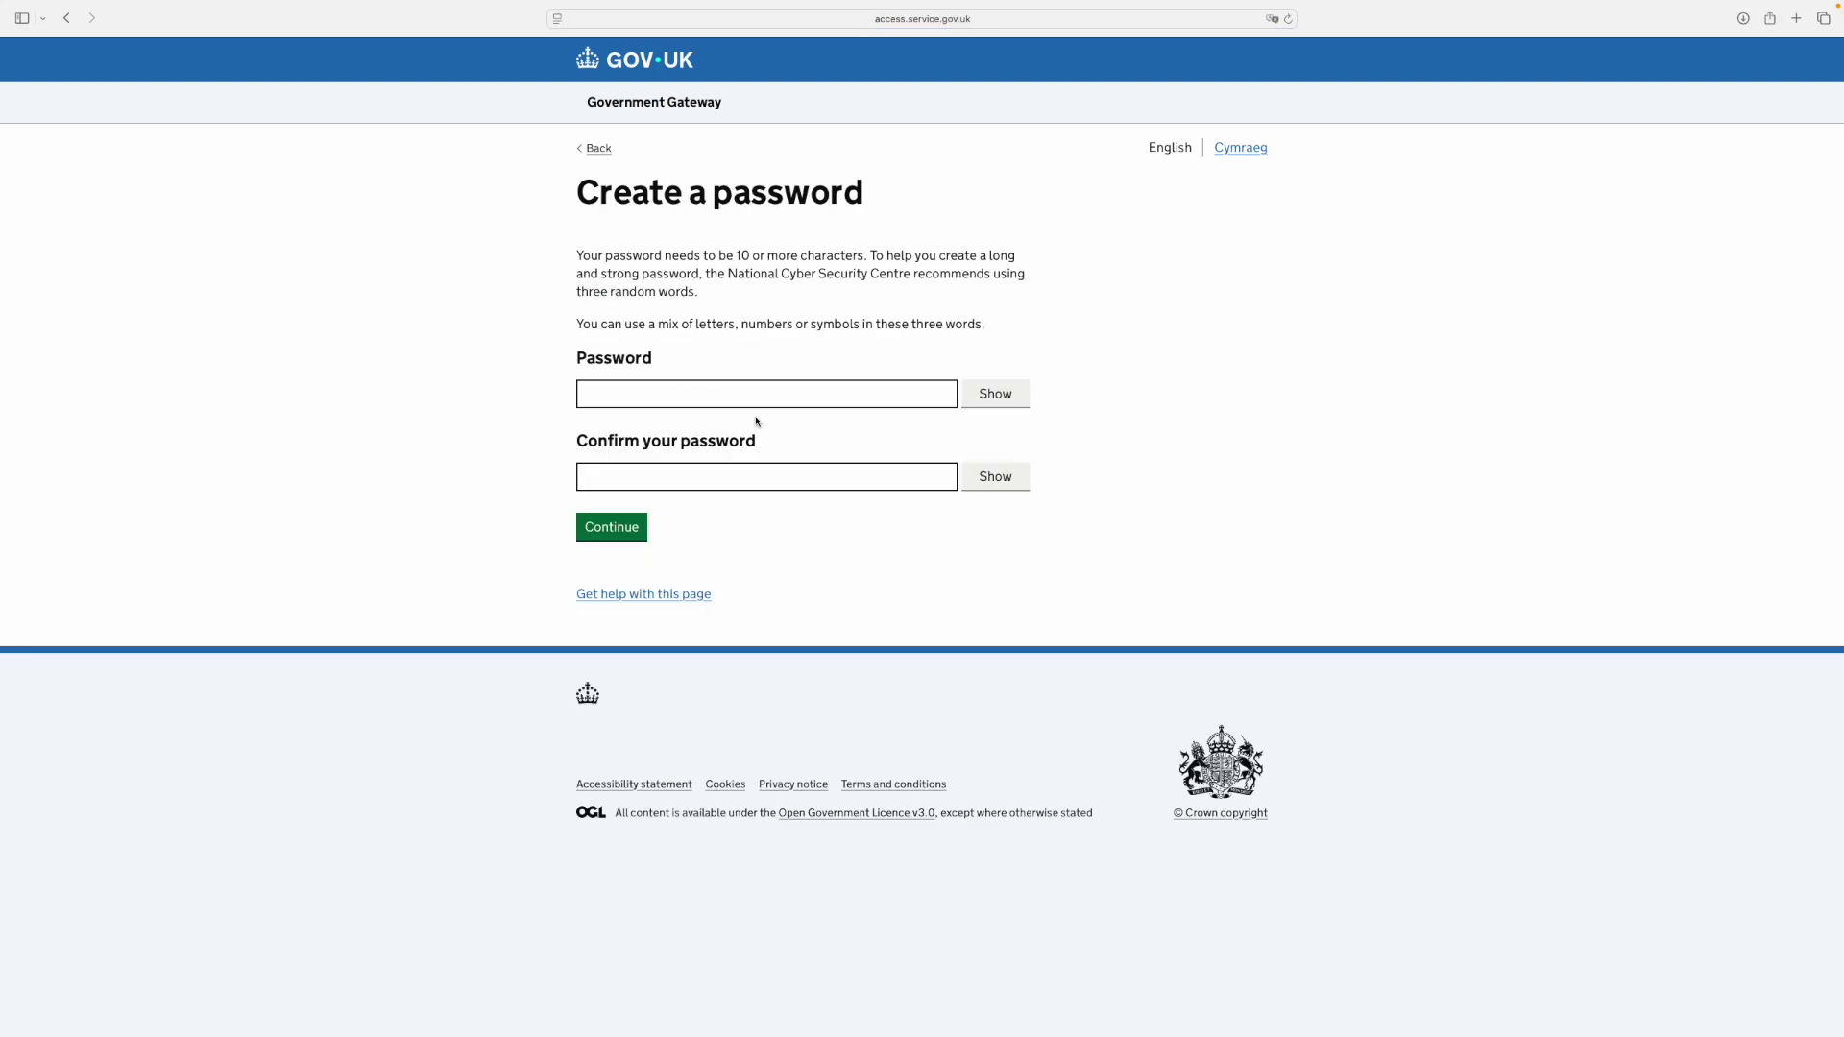
Set and confirm a new account password, then continue past the issued user ID.
left_click(687, 400)
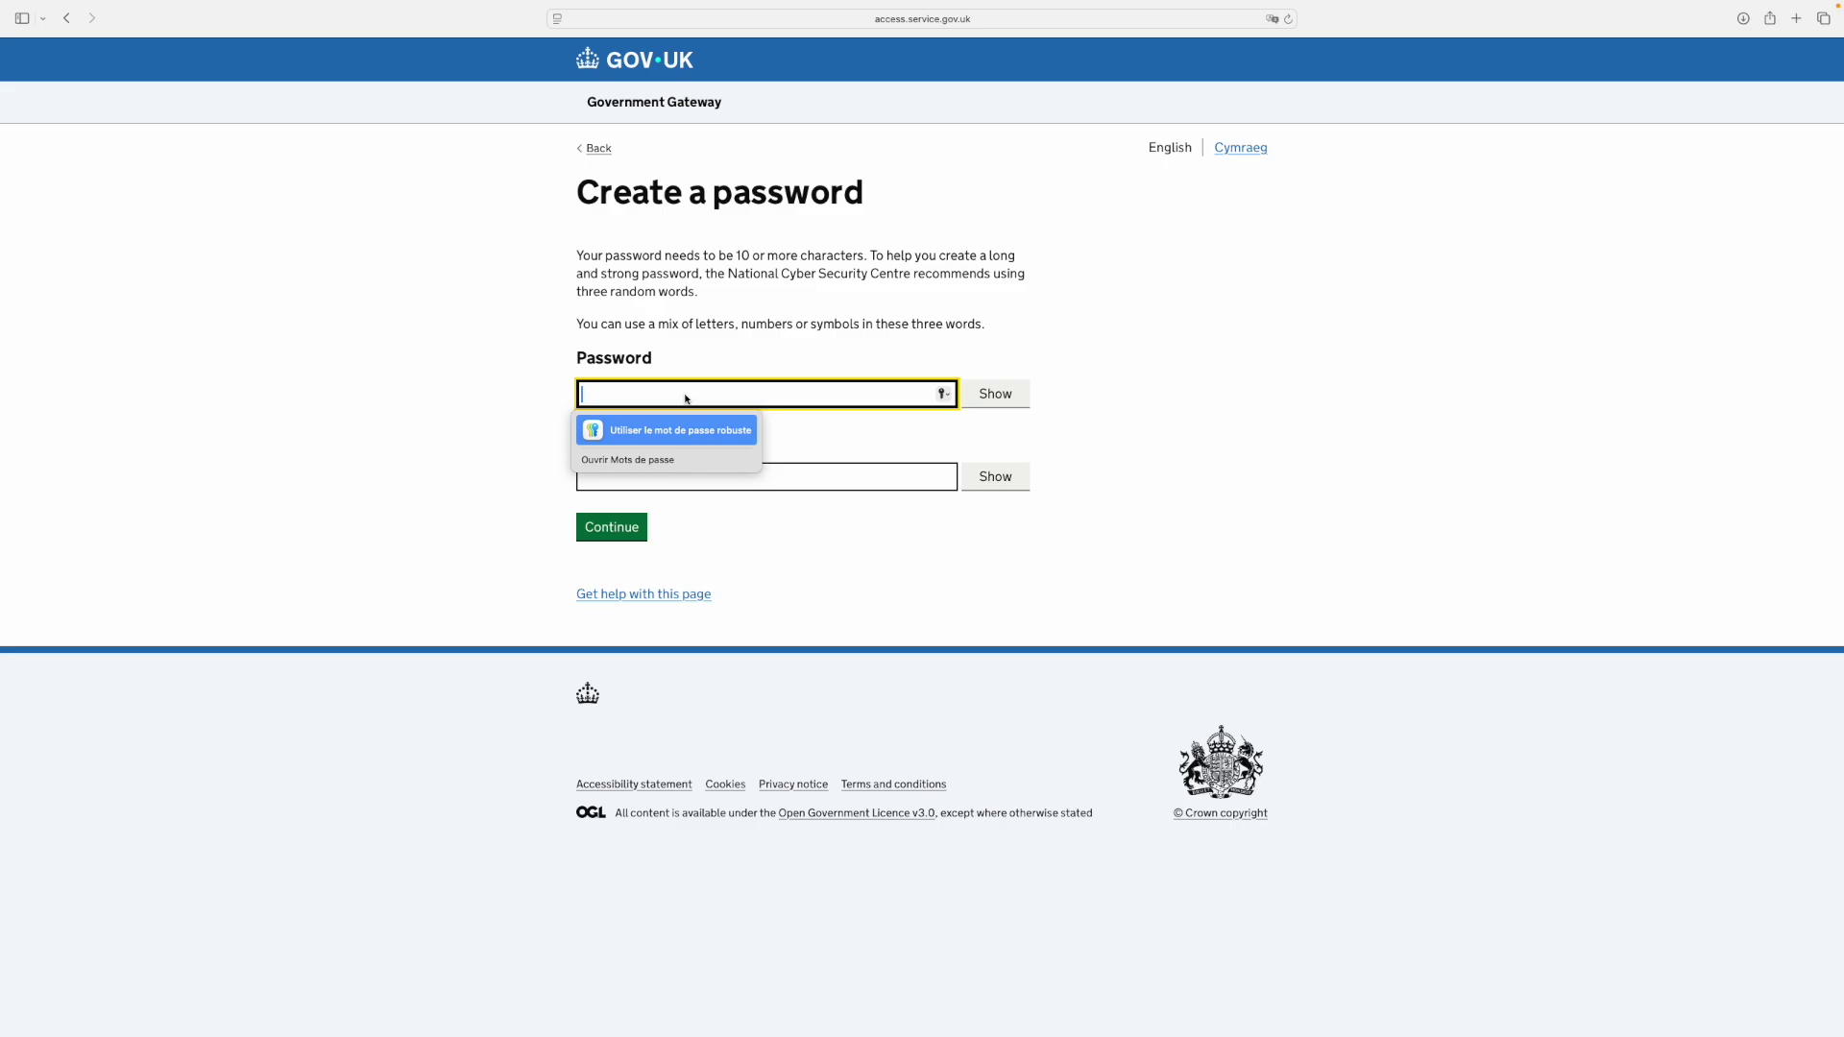
type("•••••••••")
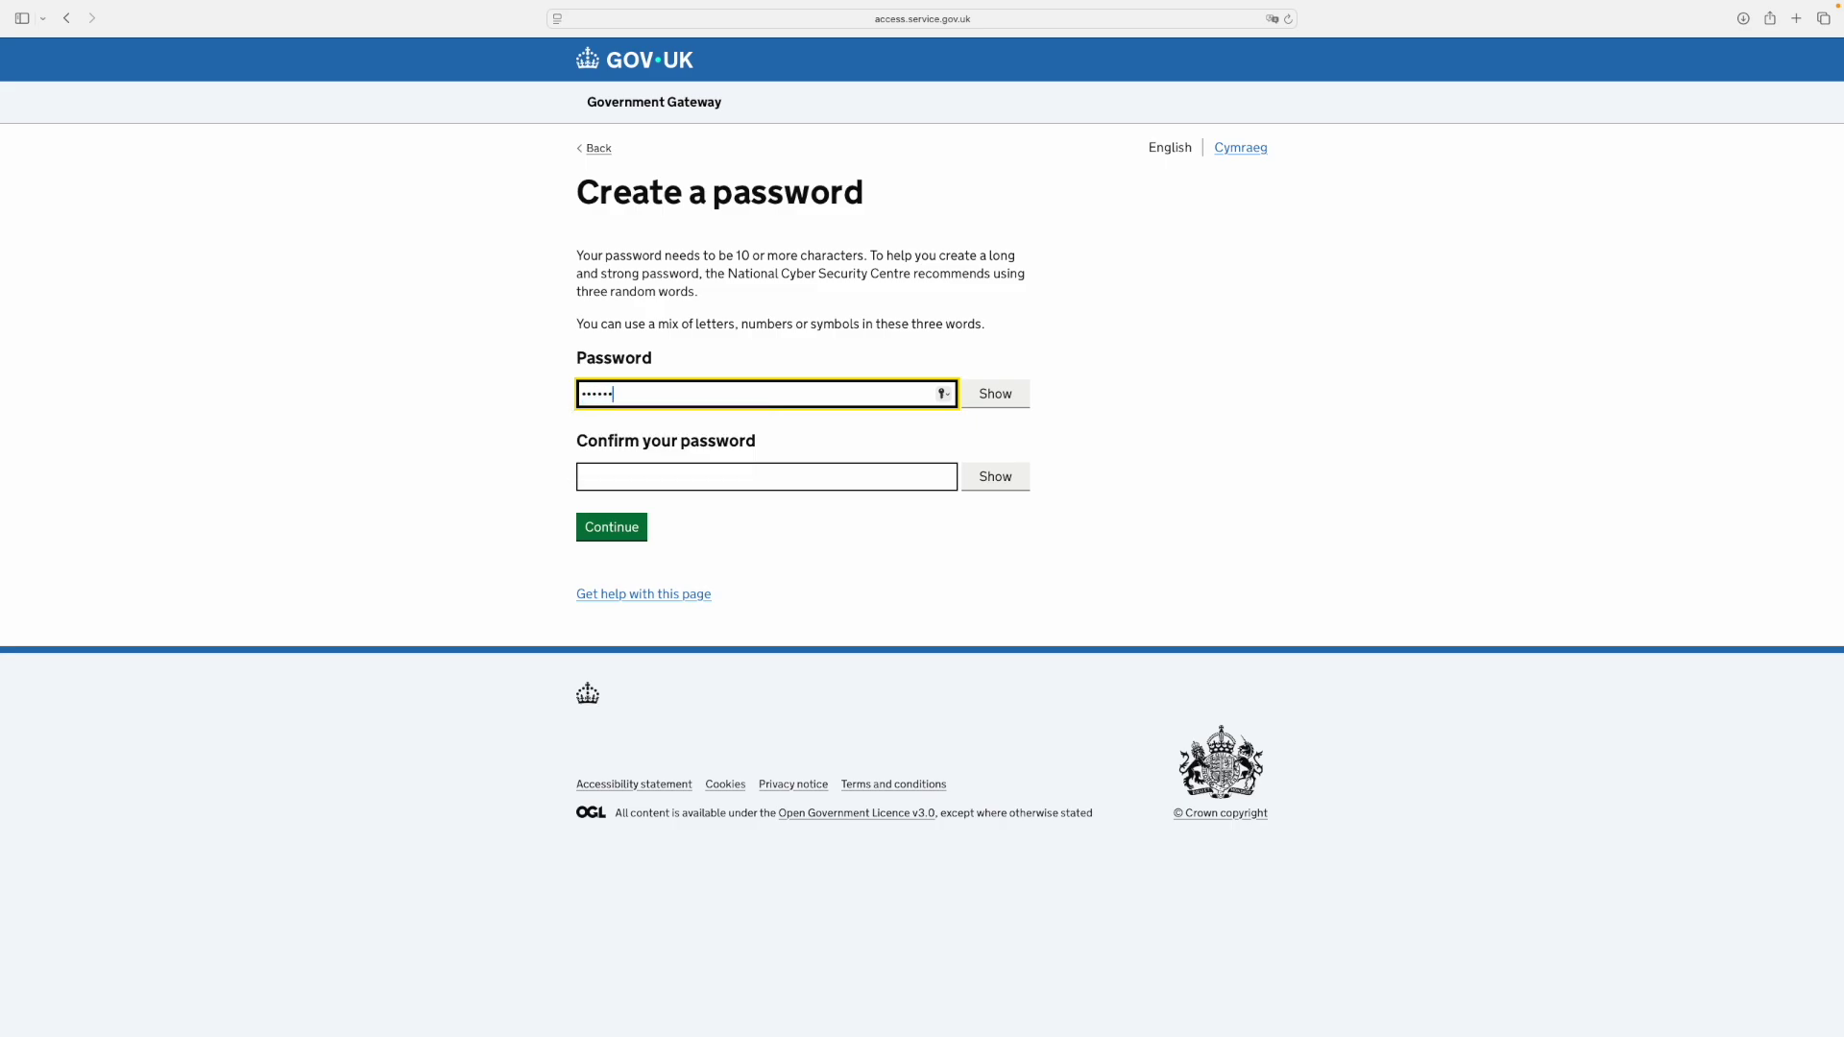
type("•••••••")
key("Tab")
type("••••")
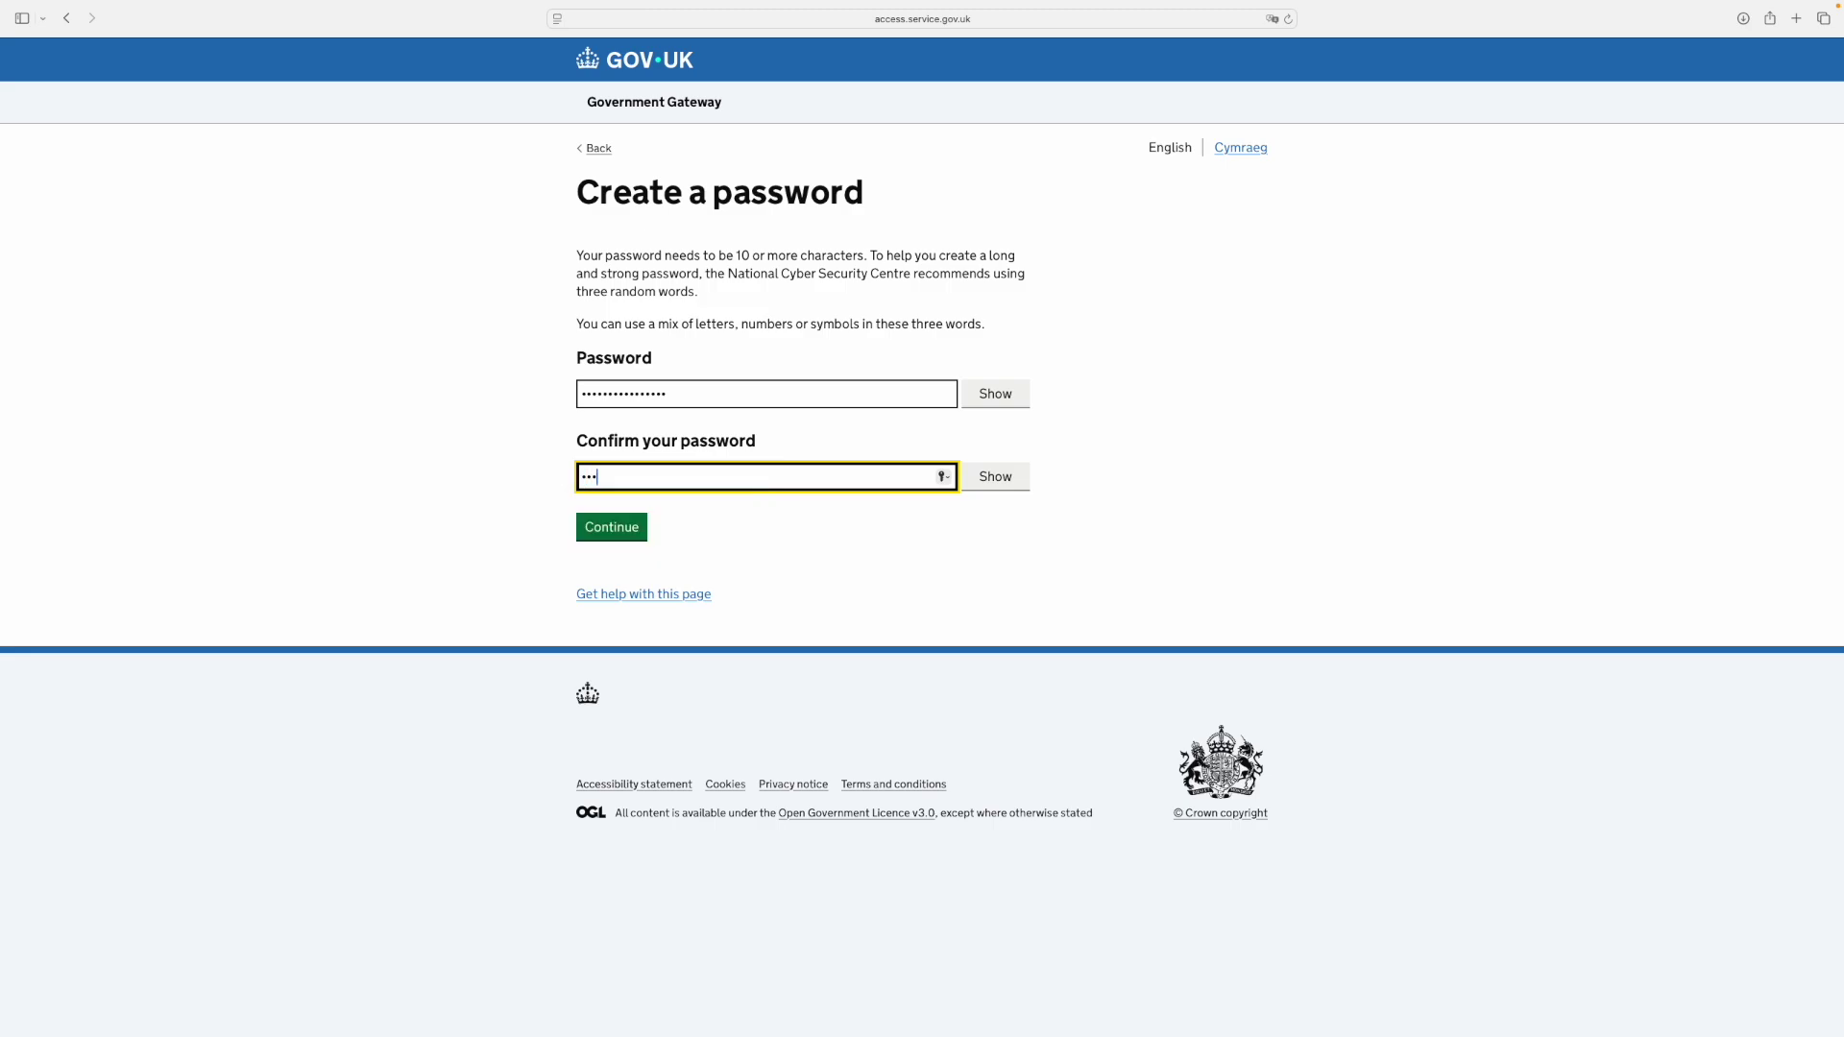
type("••••••••••")
left_click(638, 527)
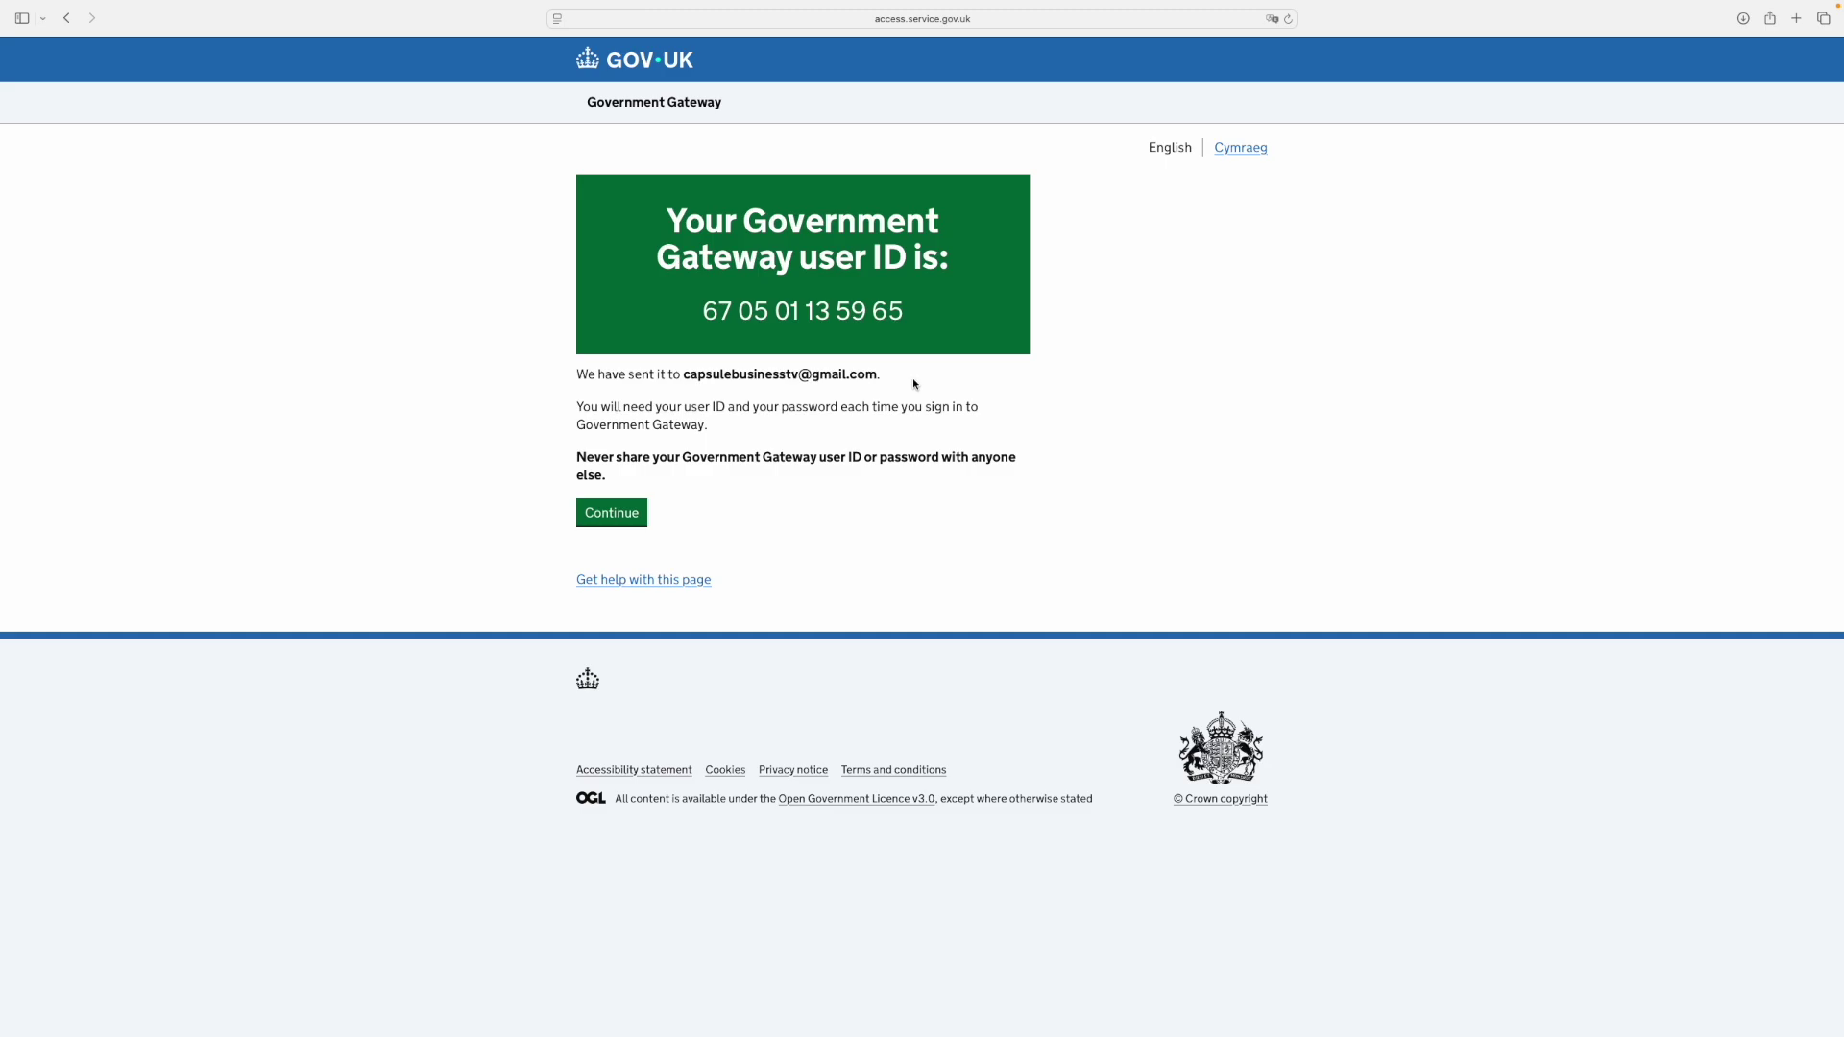
left_click(622, 514)
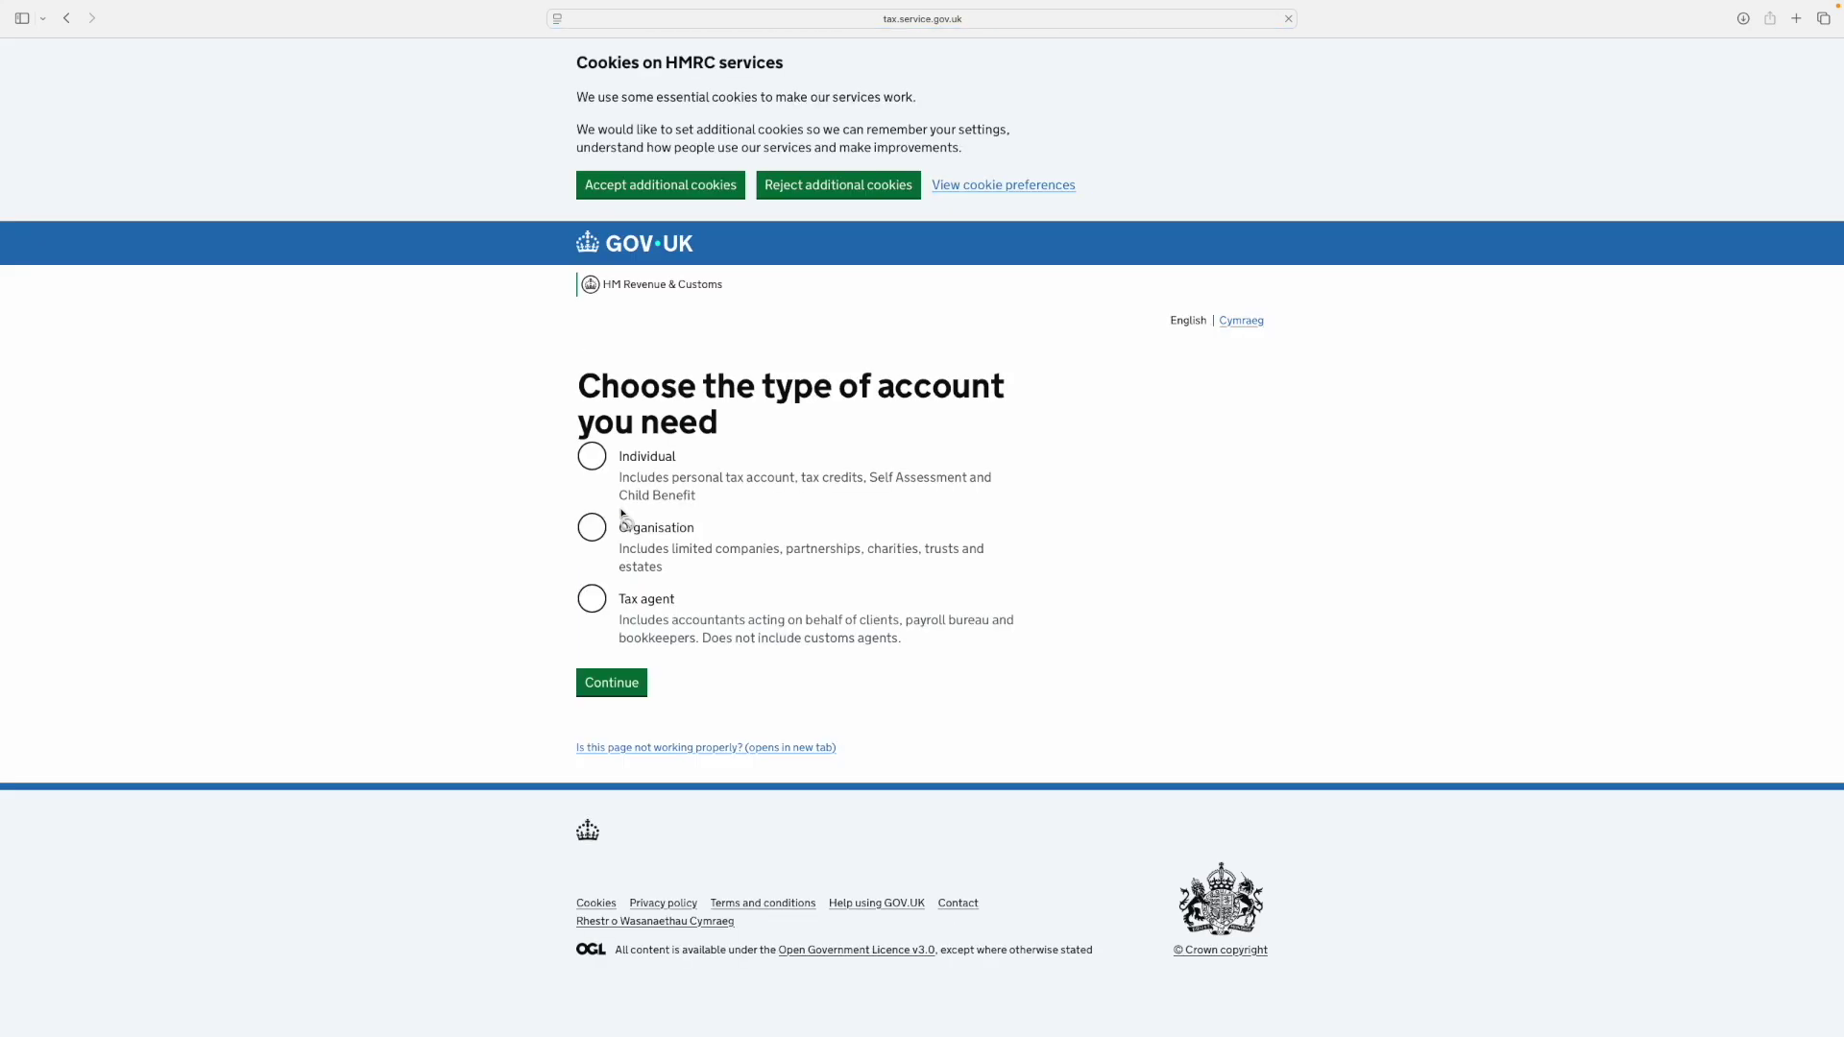
Dismiss the HMRC cookie notice and choose Organisation as the account type.
left_click(838, 184)
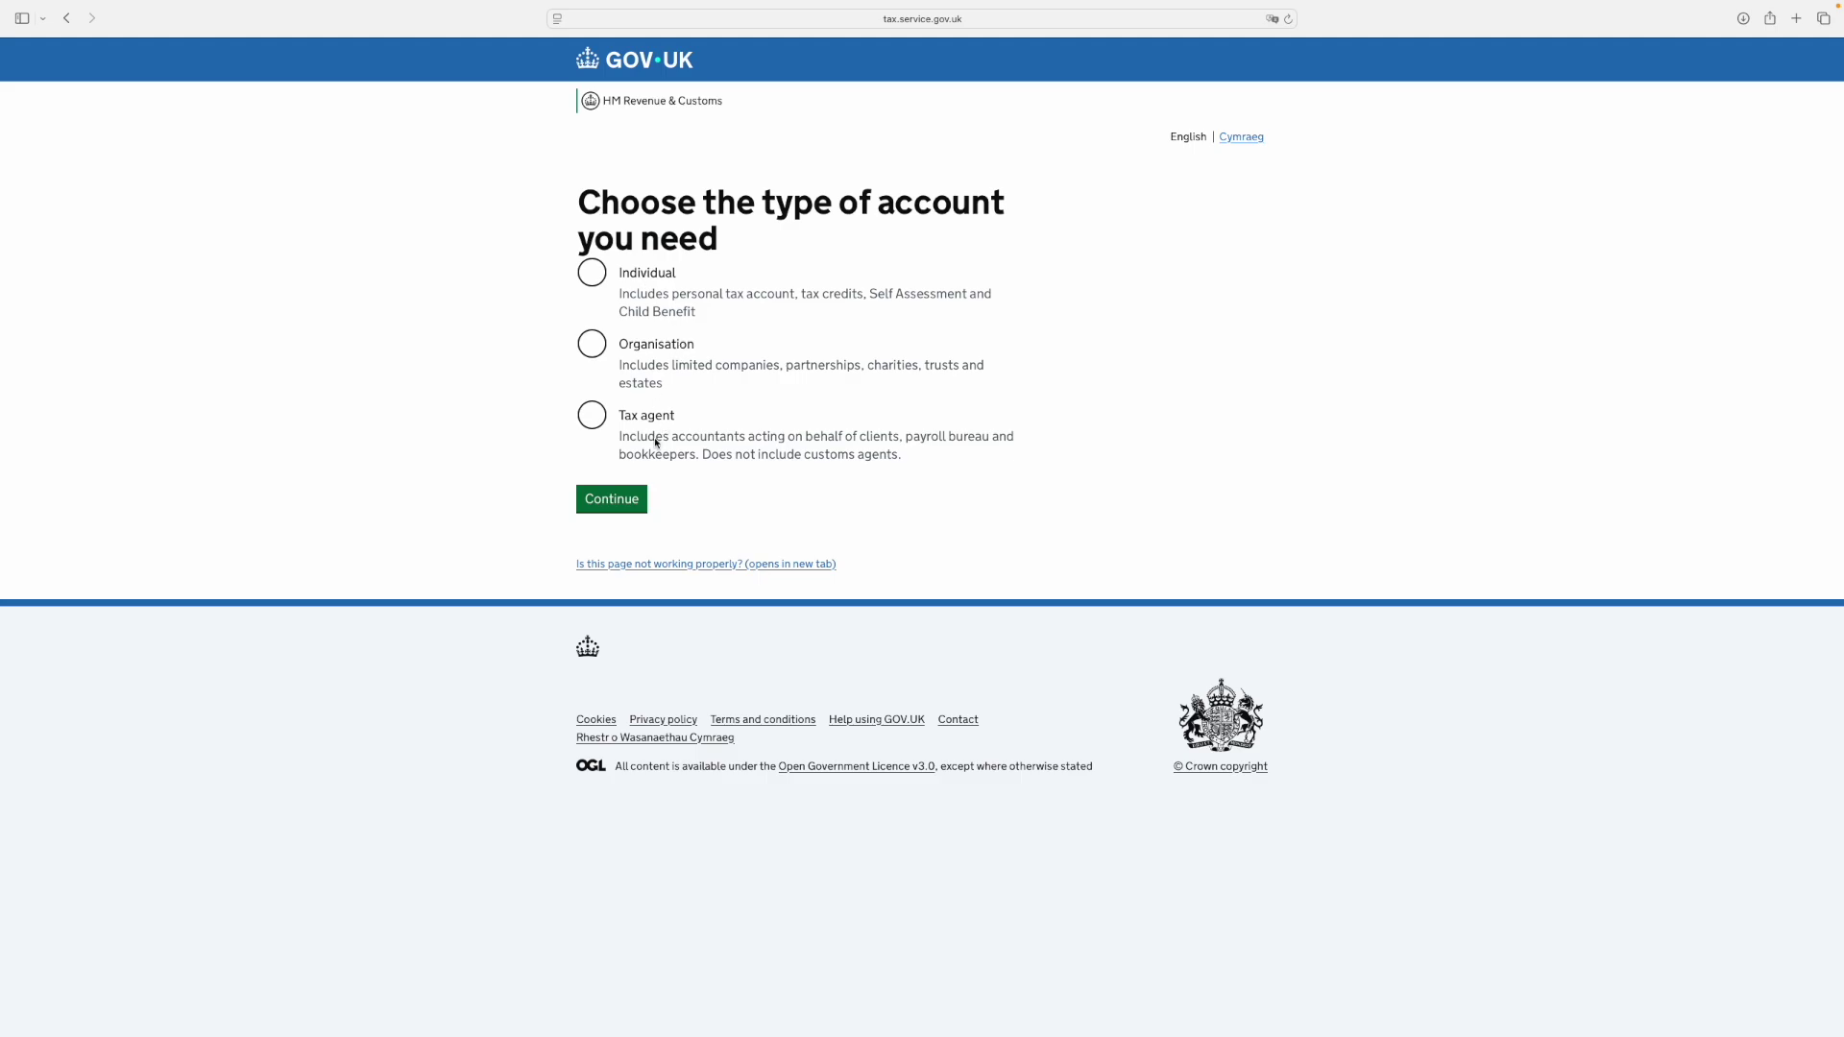
left_click(593, 346)
left_click(613, 507)
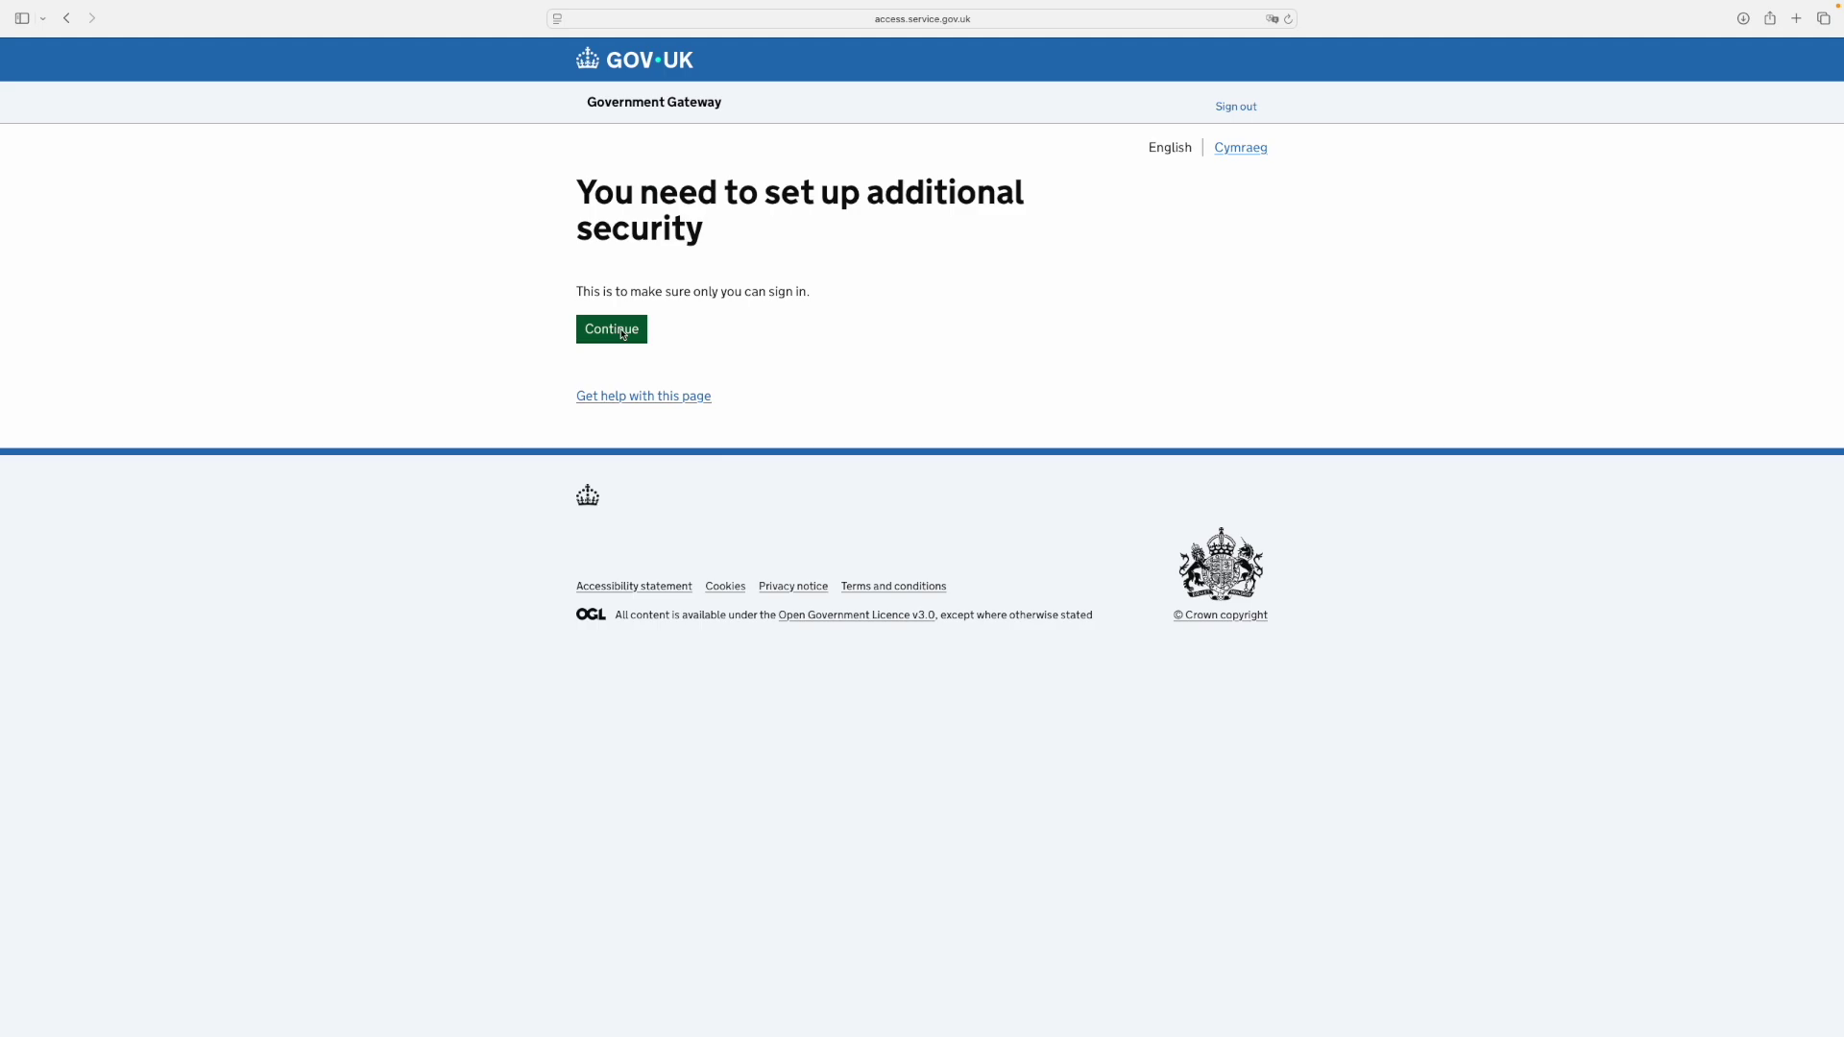
Choose text-message access codes for additional security, using a non-UK mobile number.
left_click(622, 331)
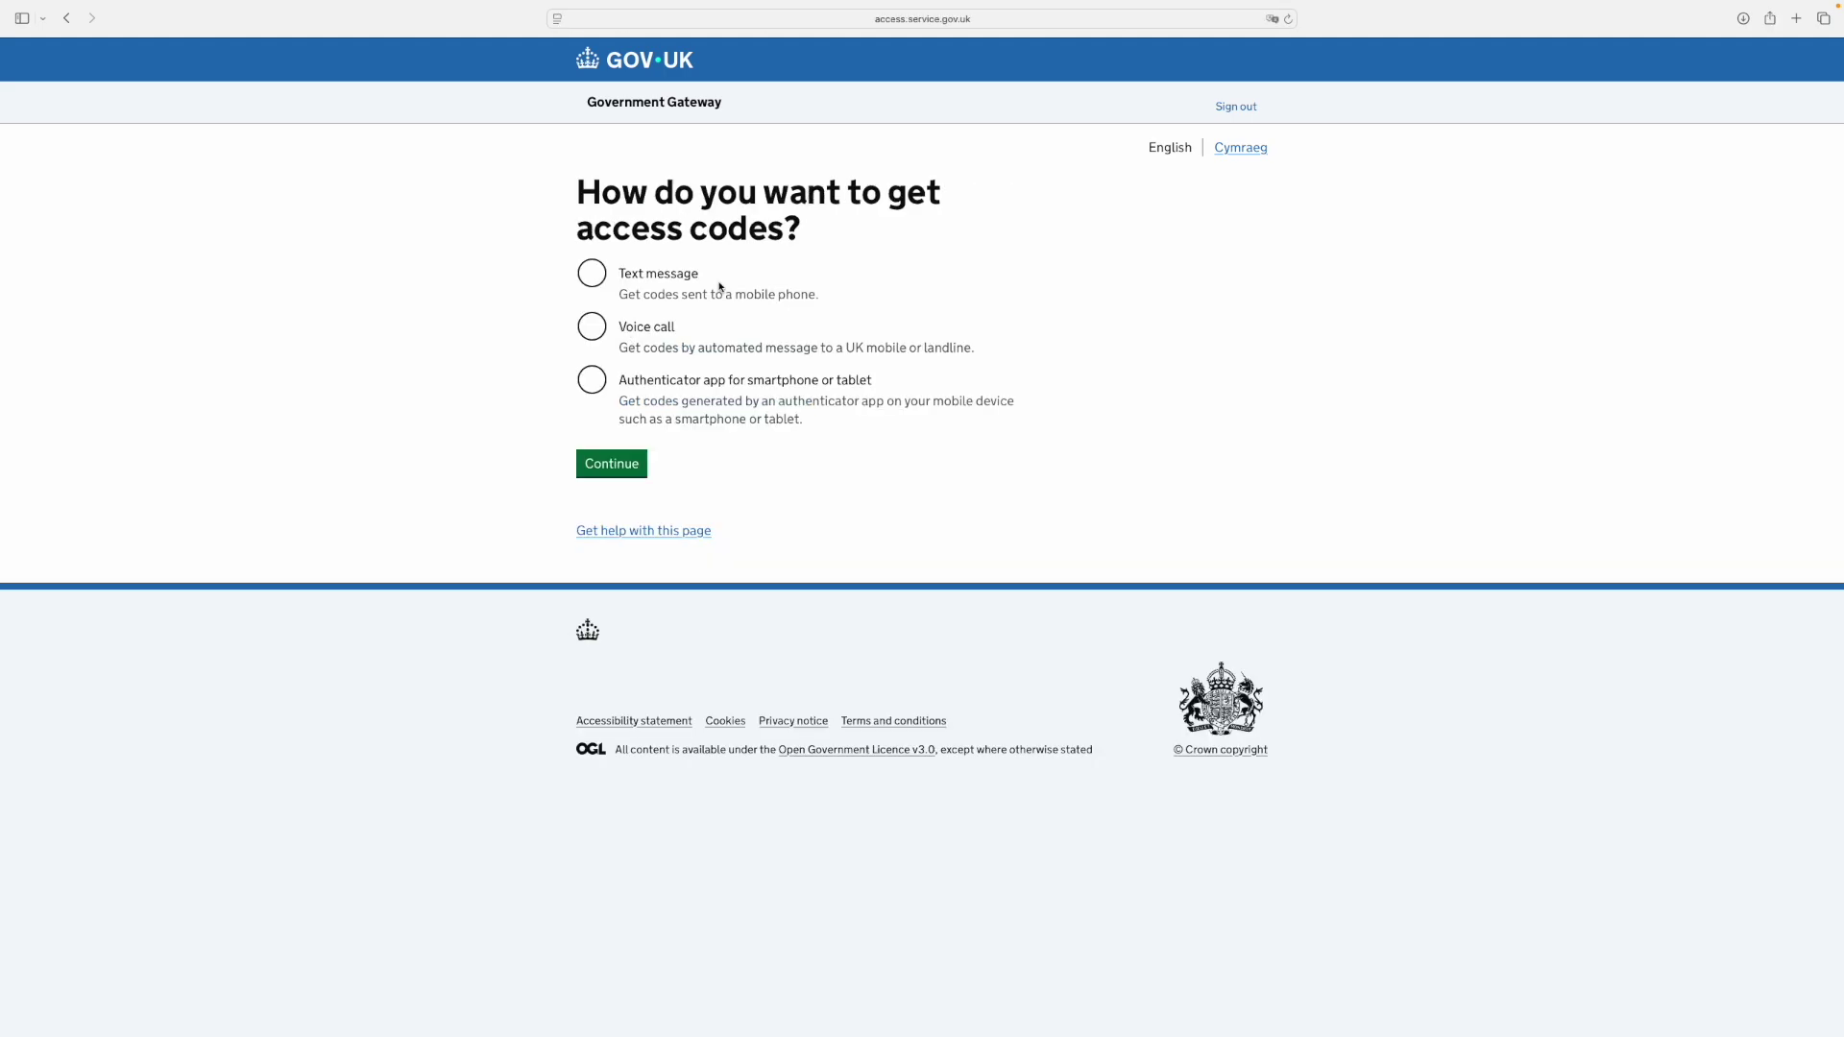
left_click(593, 275)
left_click(615, 469)
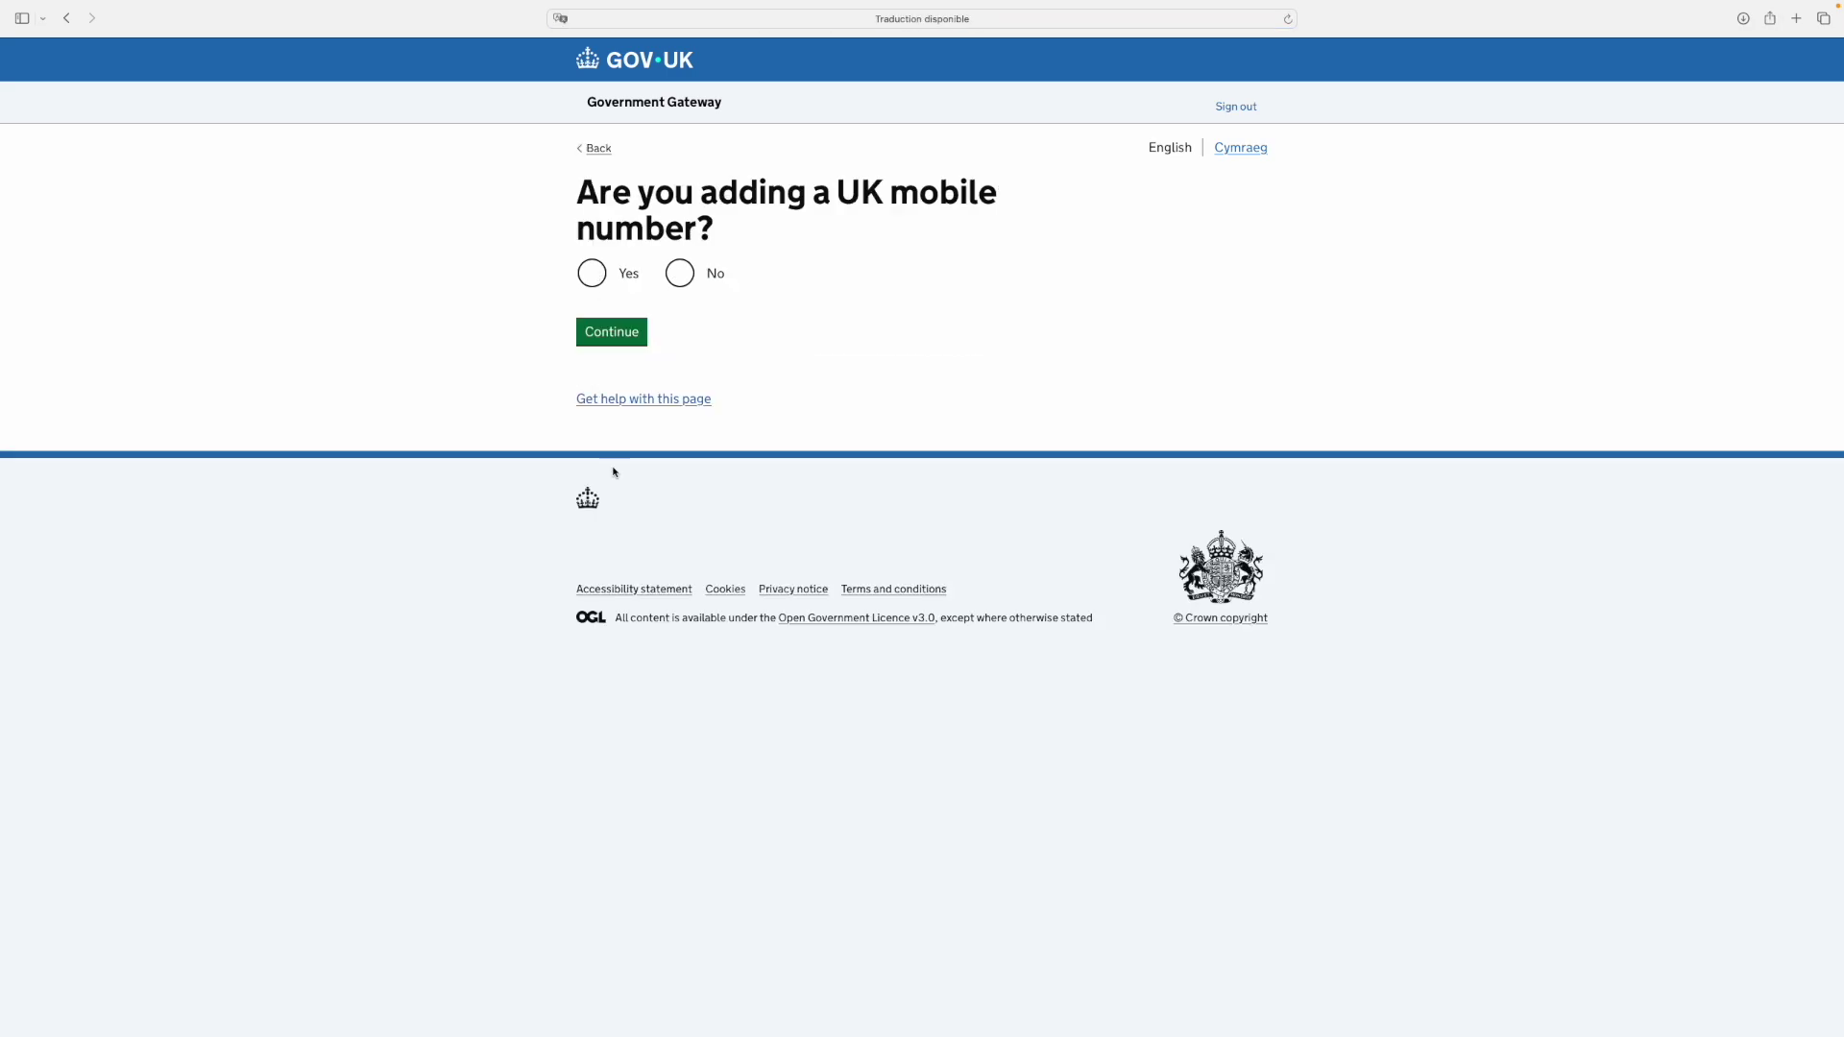
left_click(680, 276)
key("Return")
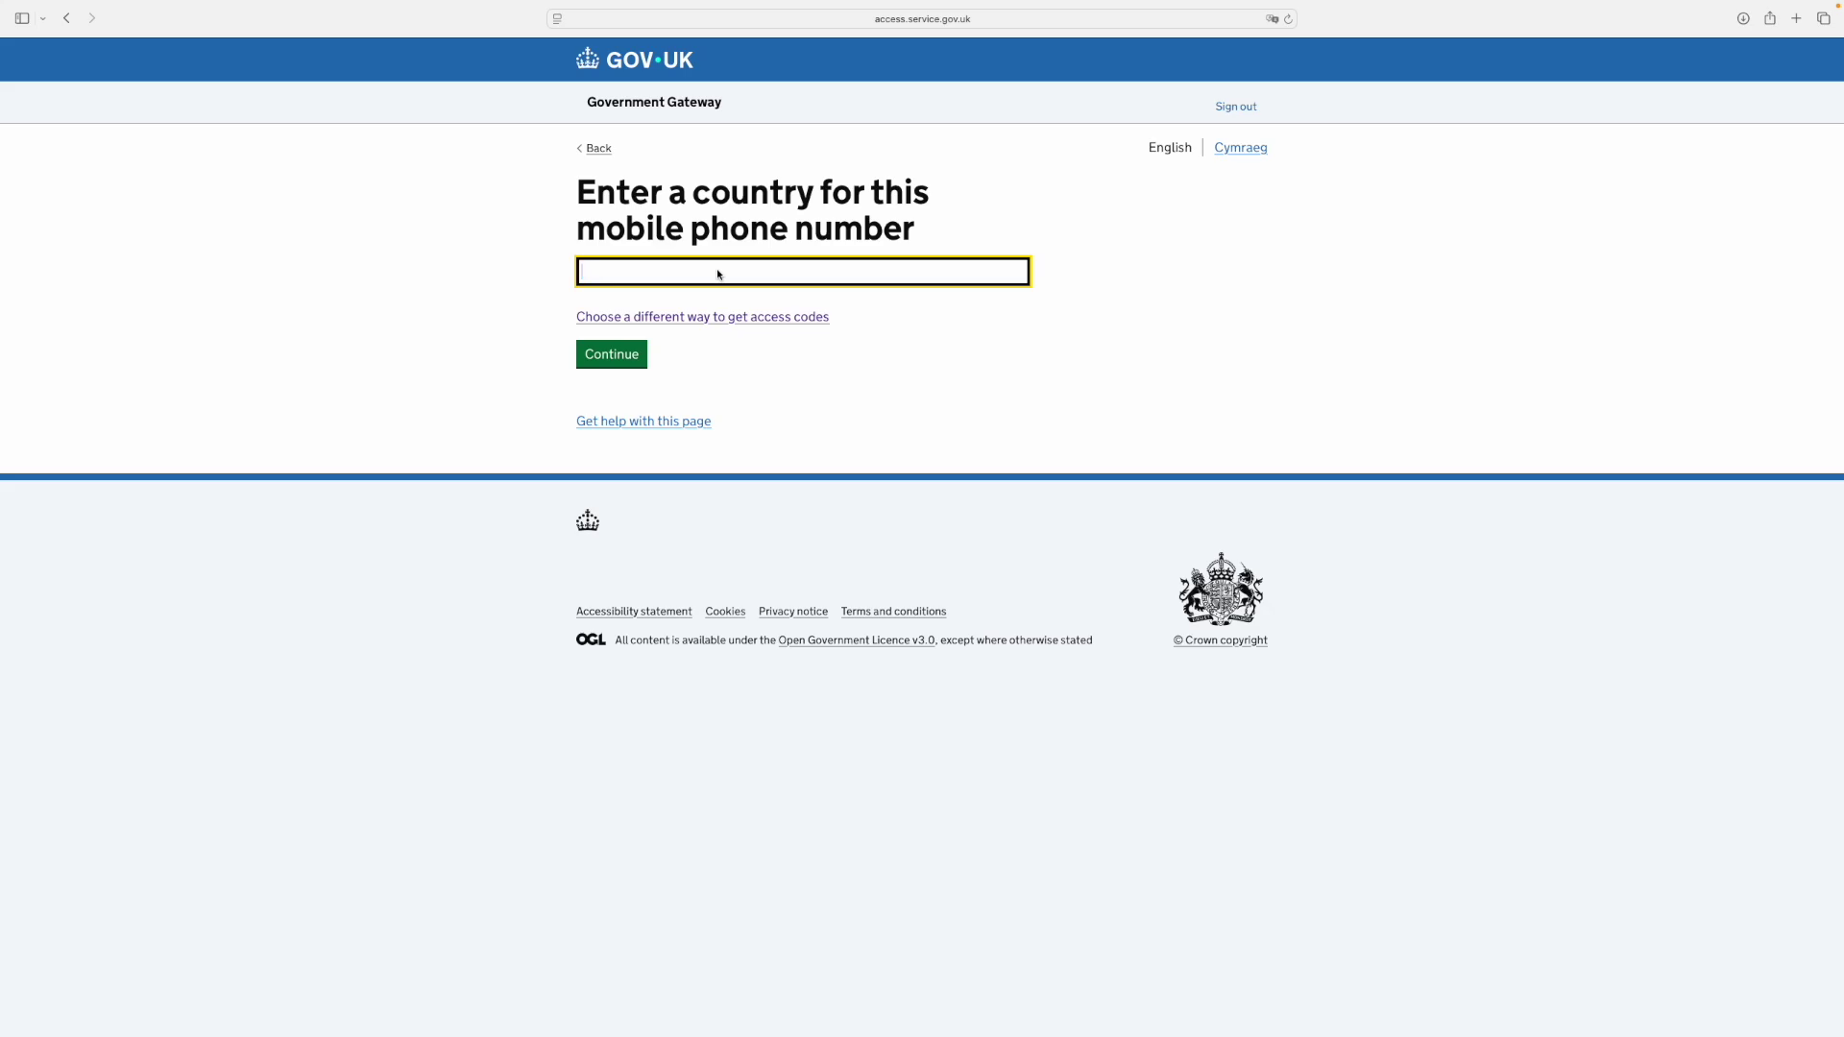
Set France (+33) as the phone's country and confirm the texted access code.
type("franc")
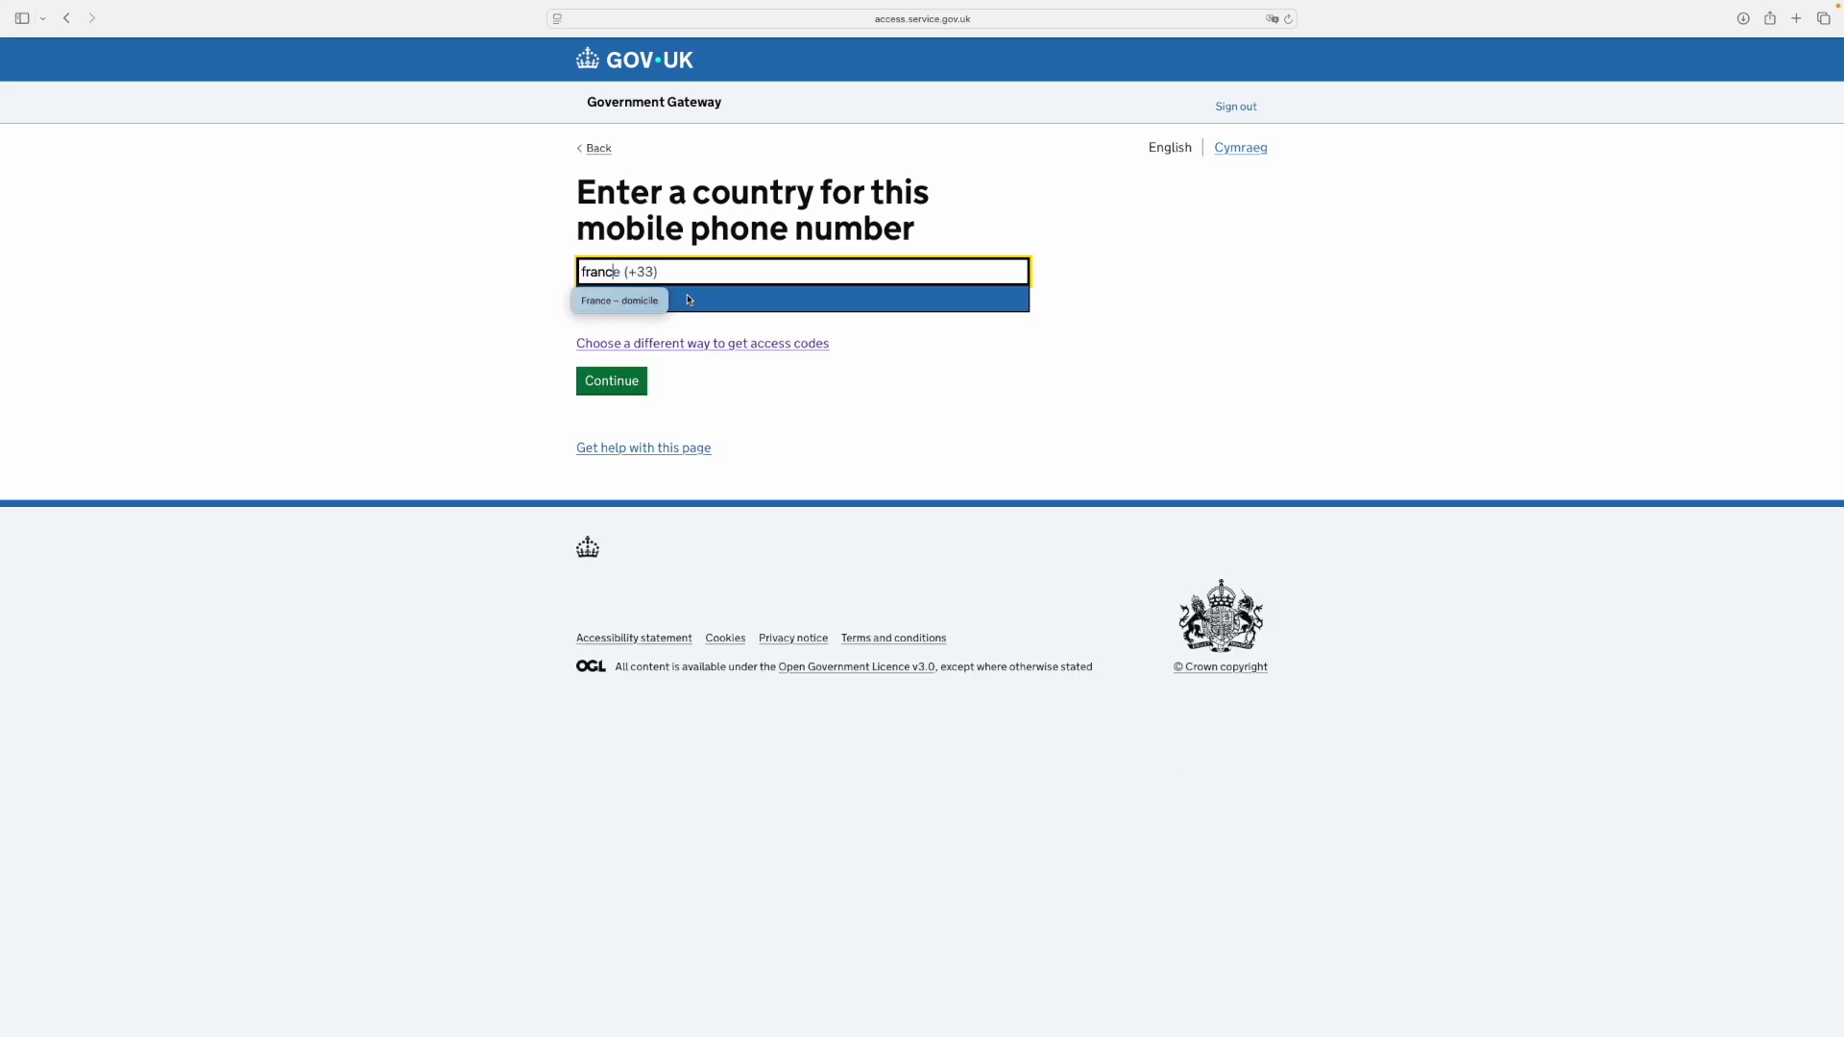
left_click(706, 301)
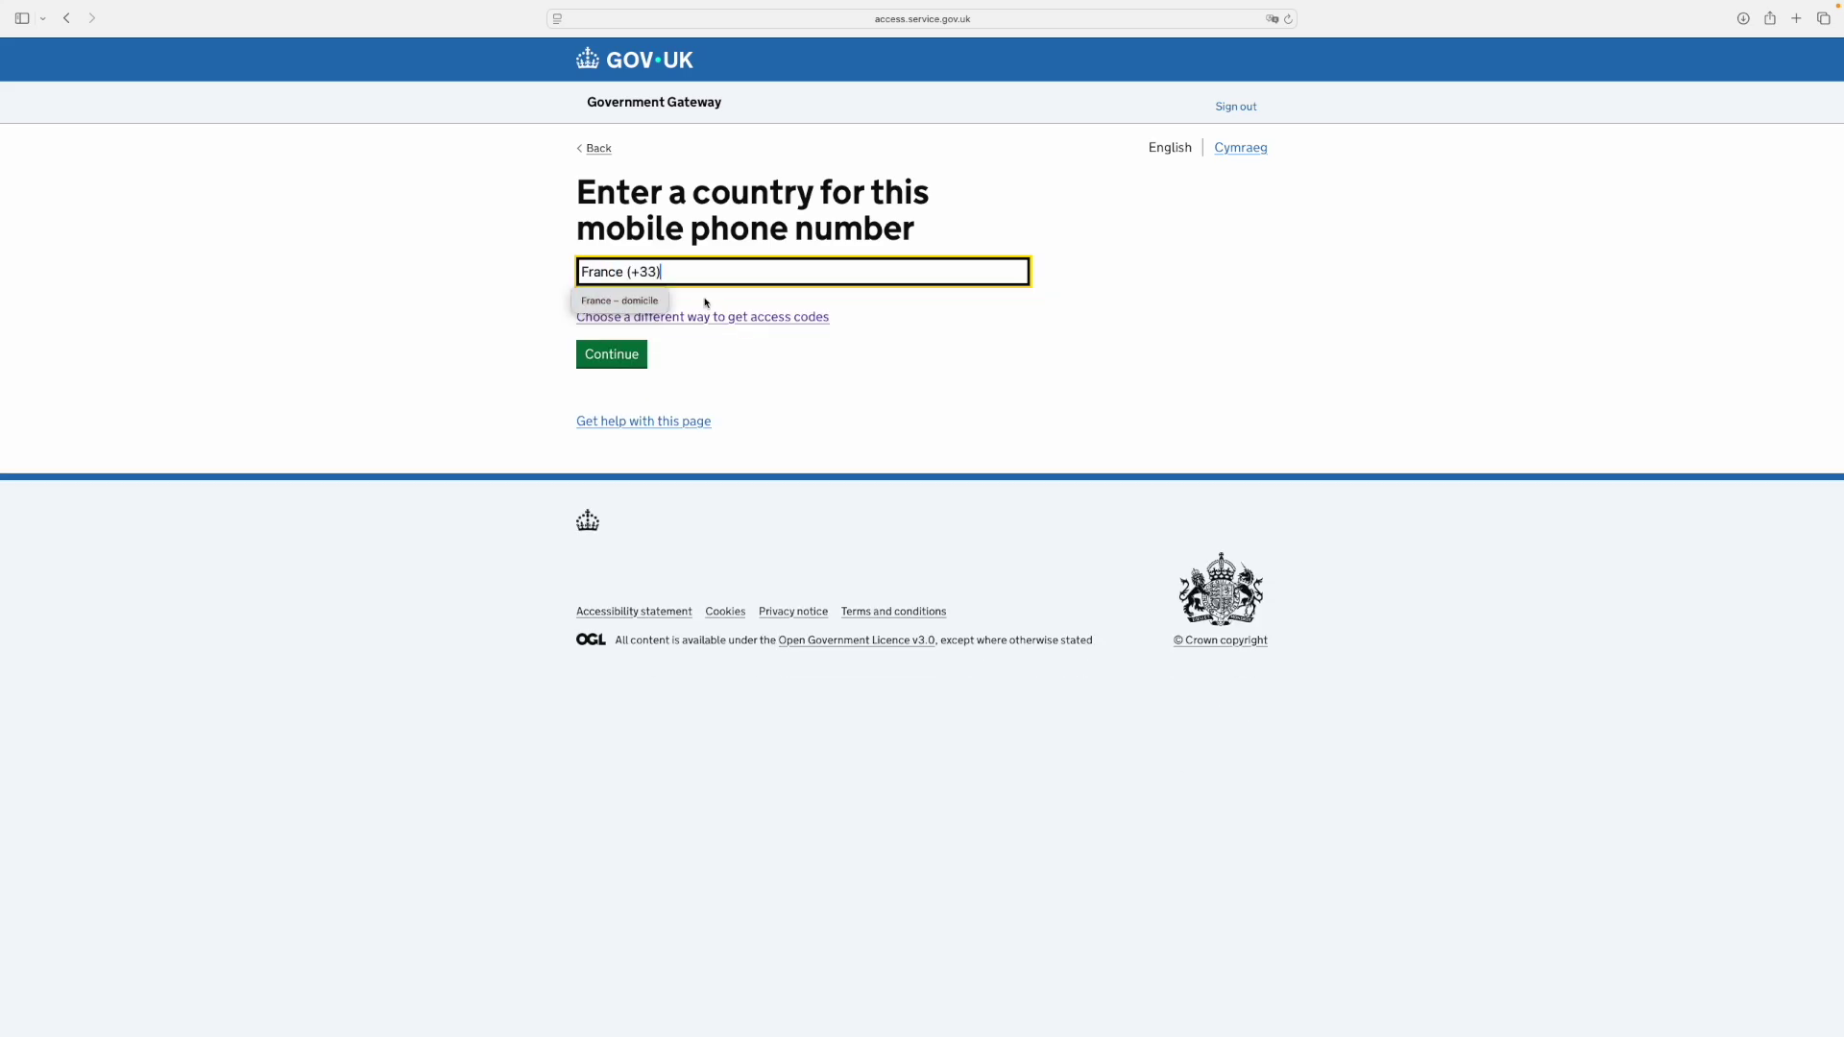
left_click(837, 395)
left_click(614, 355)
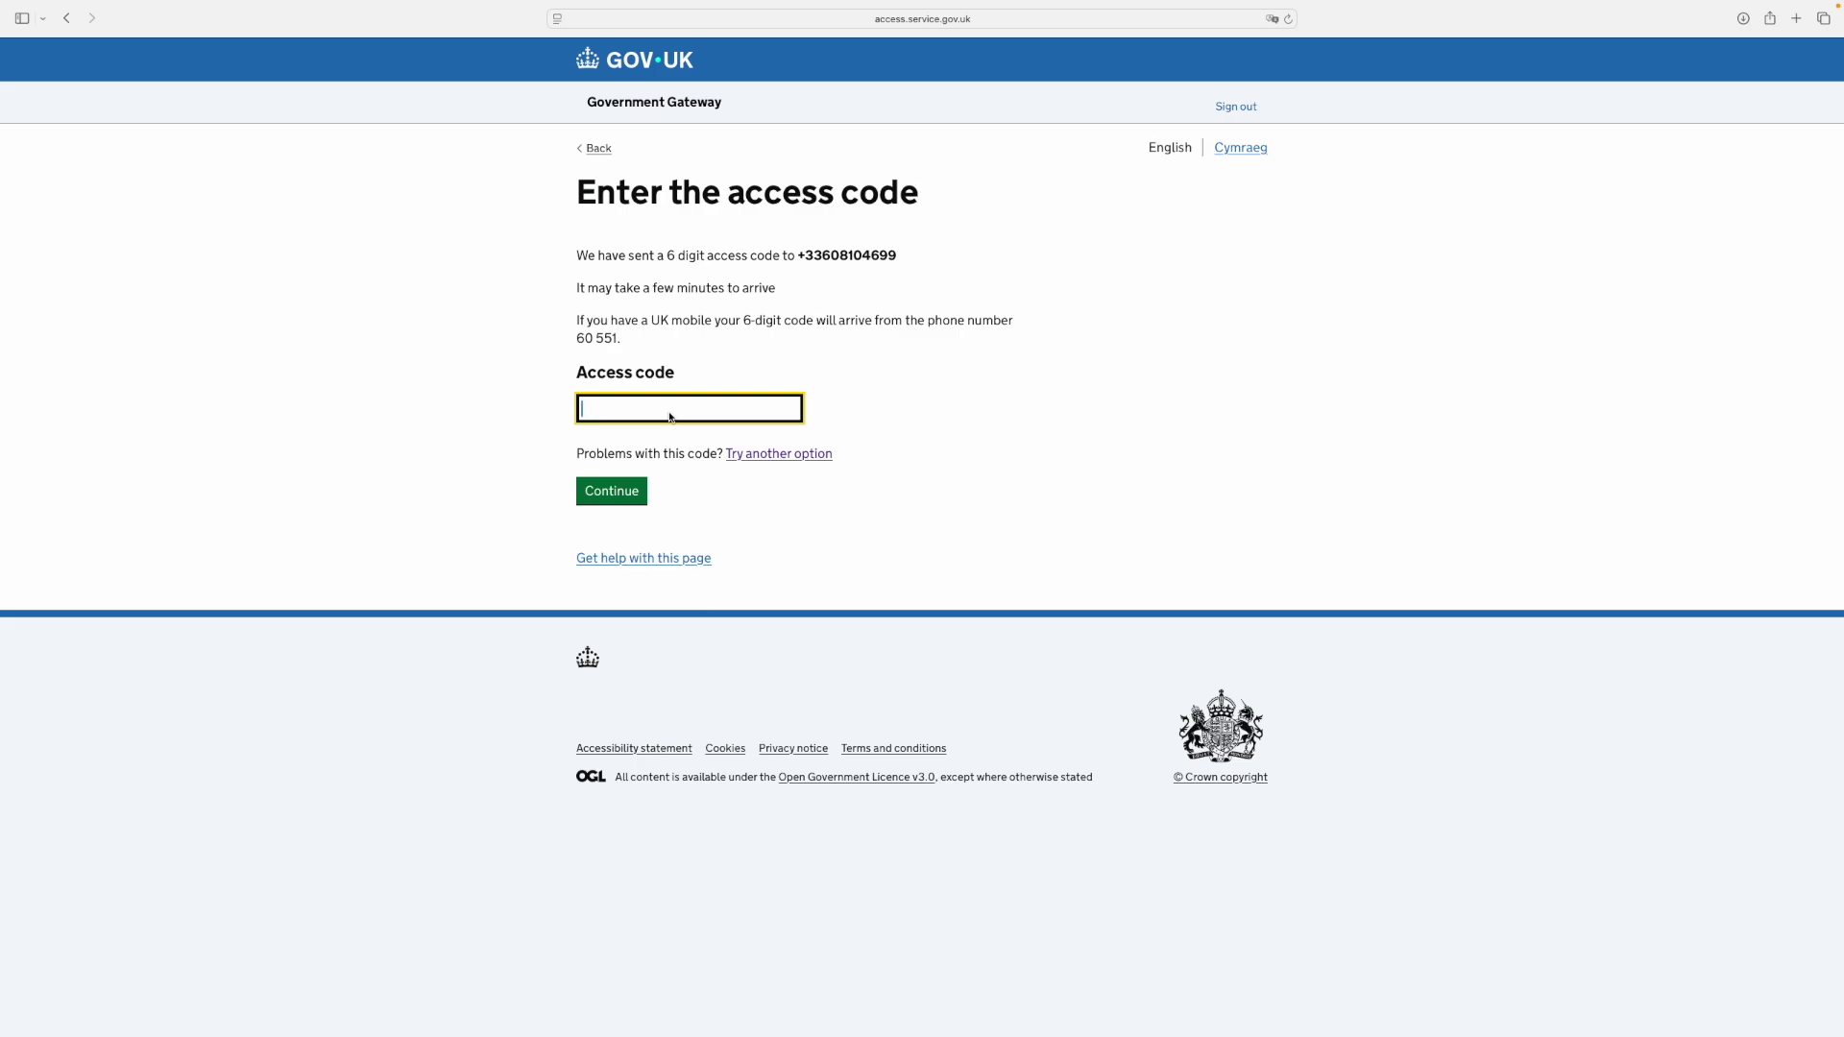
left_click(610, 494)
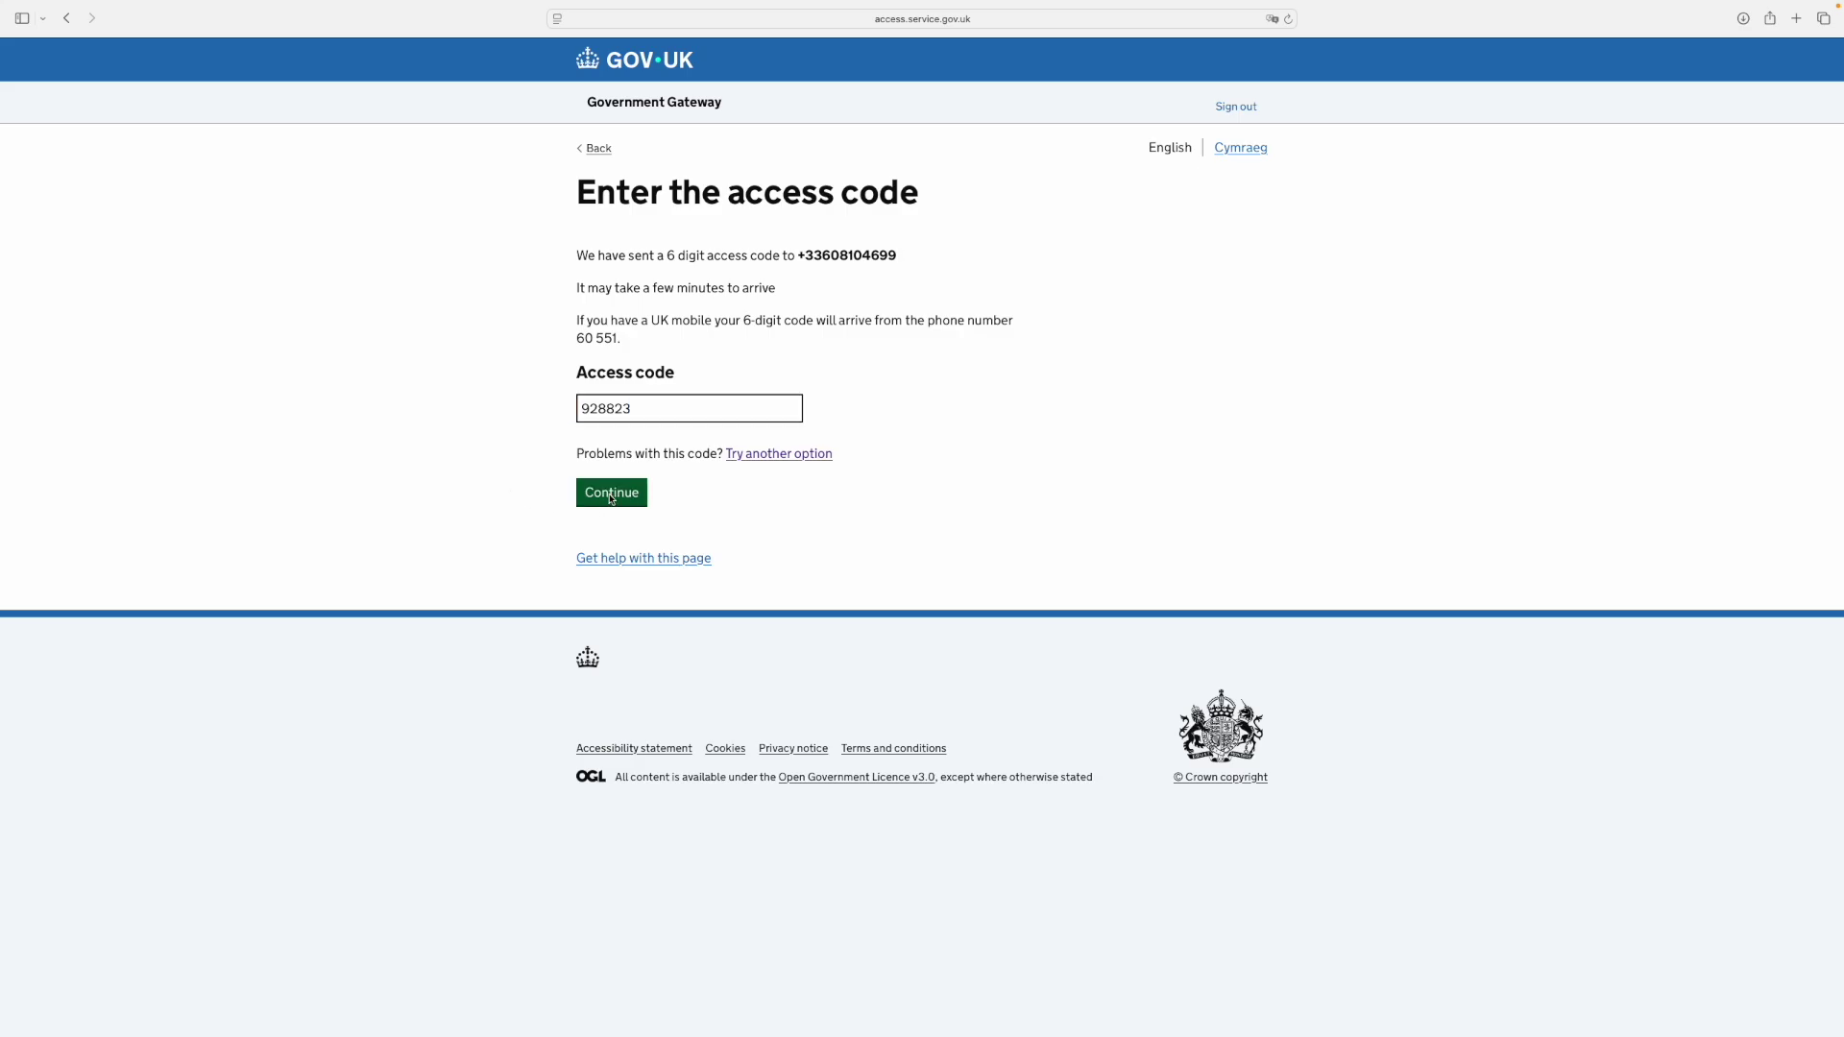
left_click(617, 381)
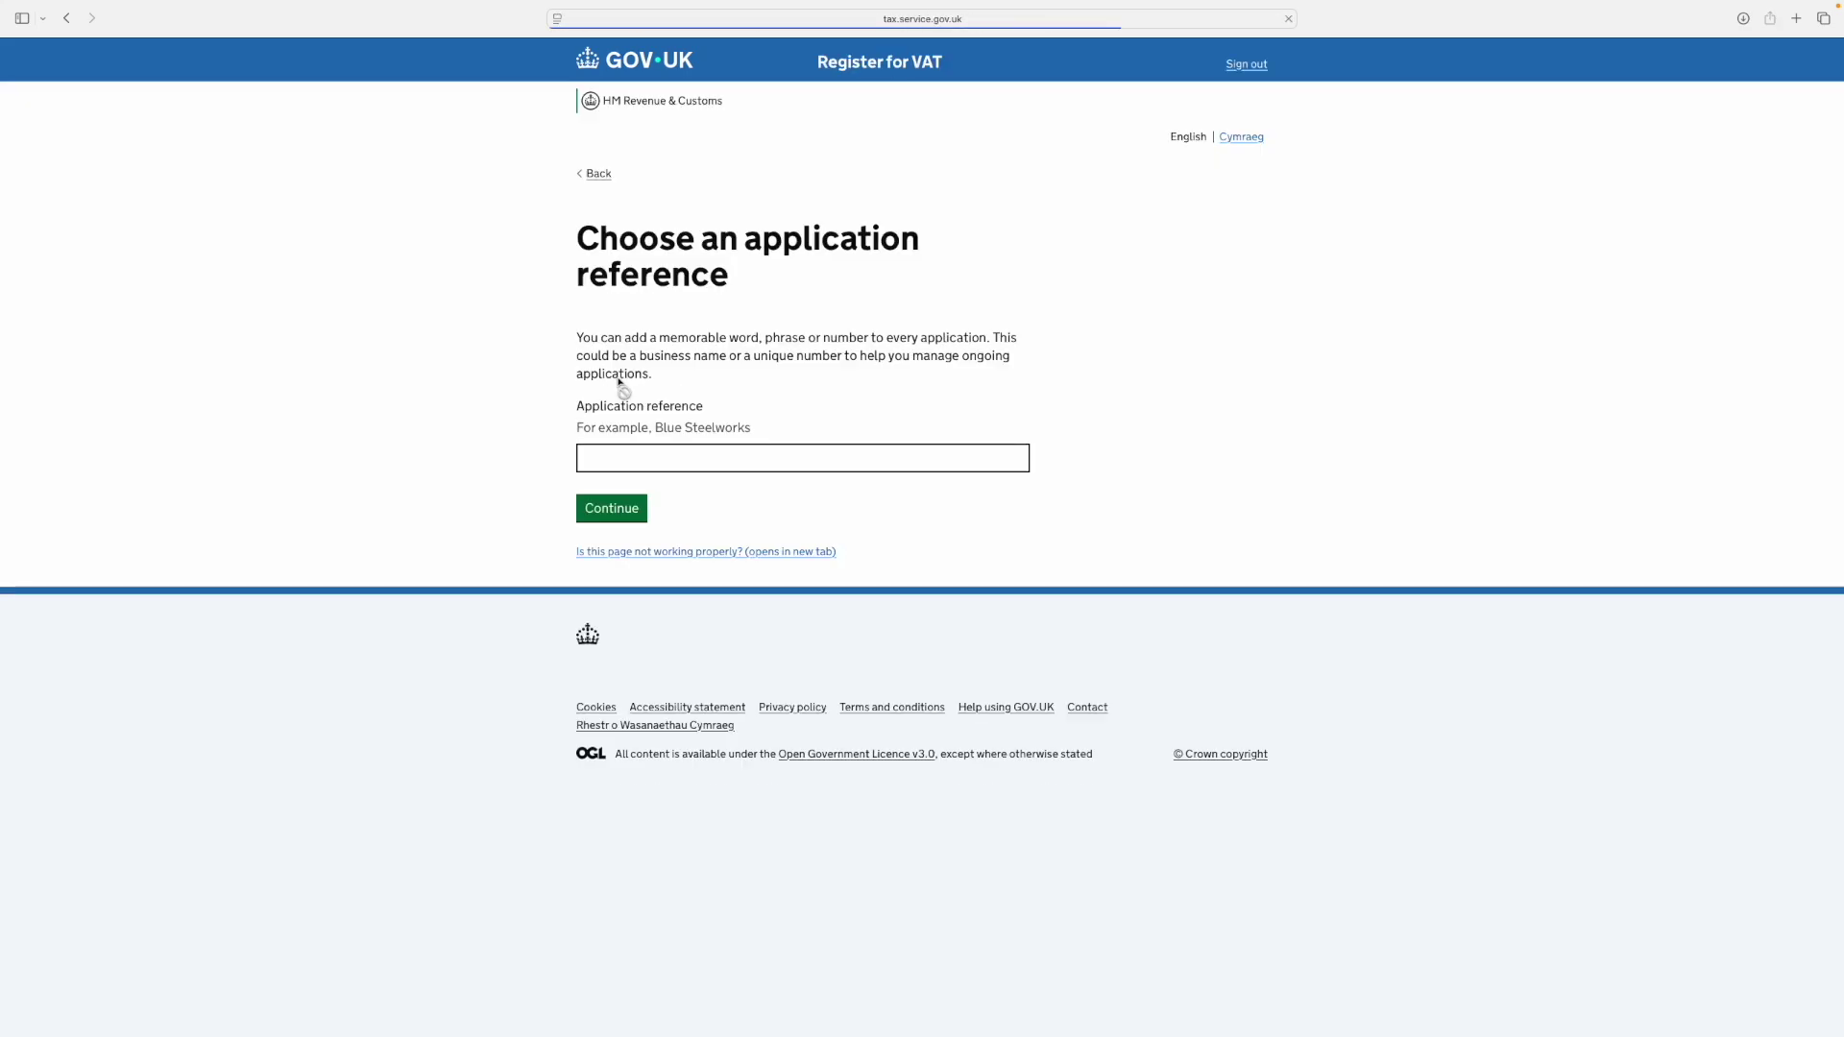
Set the application reference to 'Capsule Business' and accept the legal declaration.
left_click(711, 463)
type("Capsule")
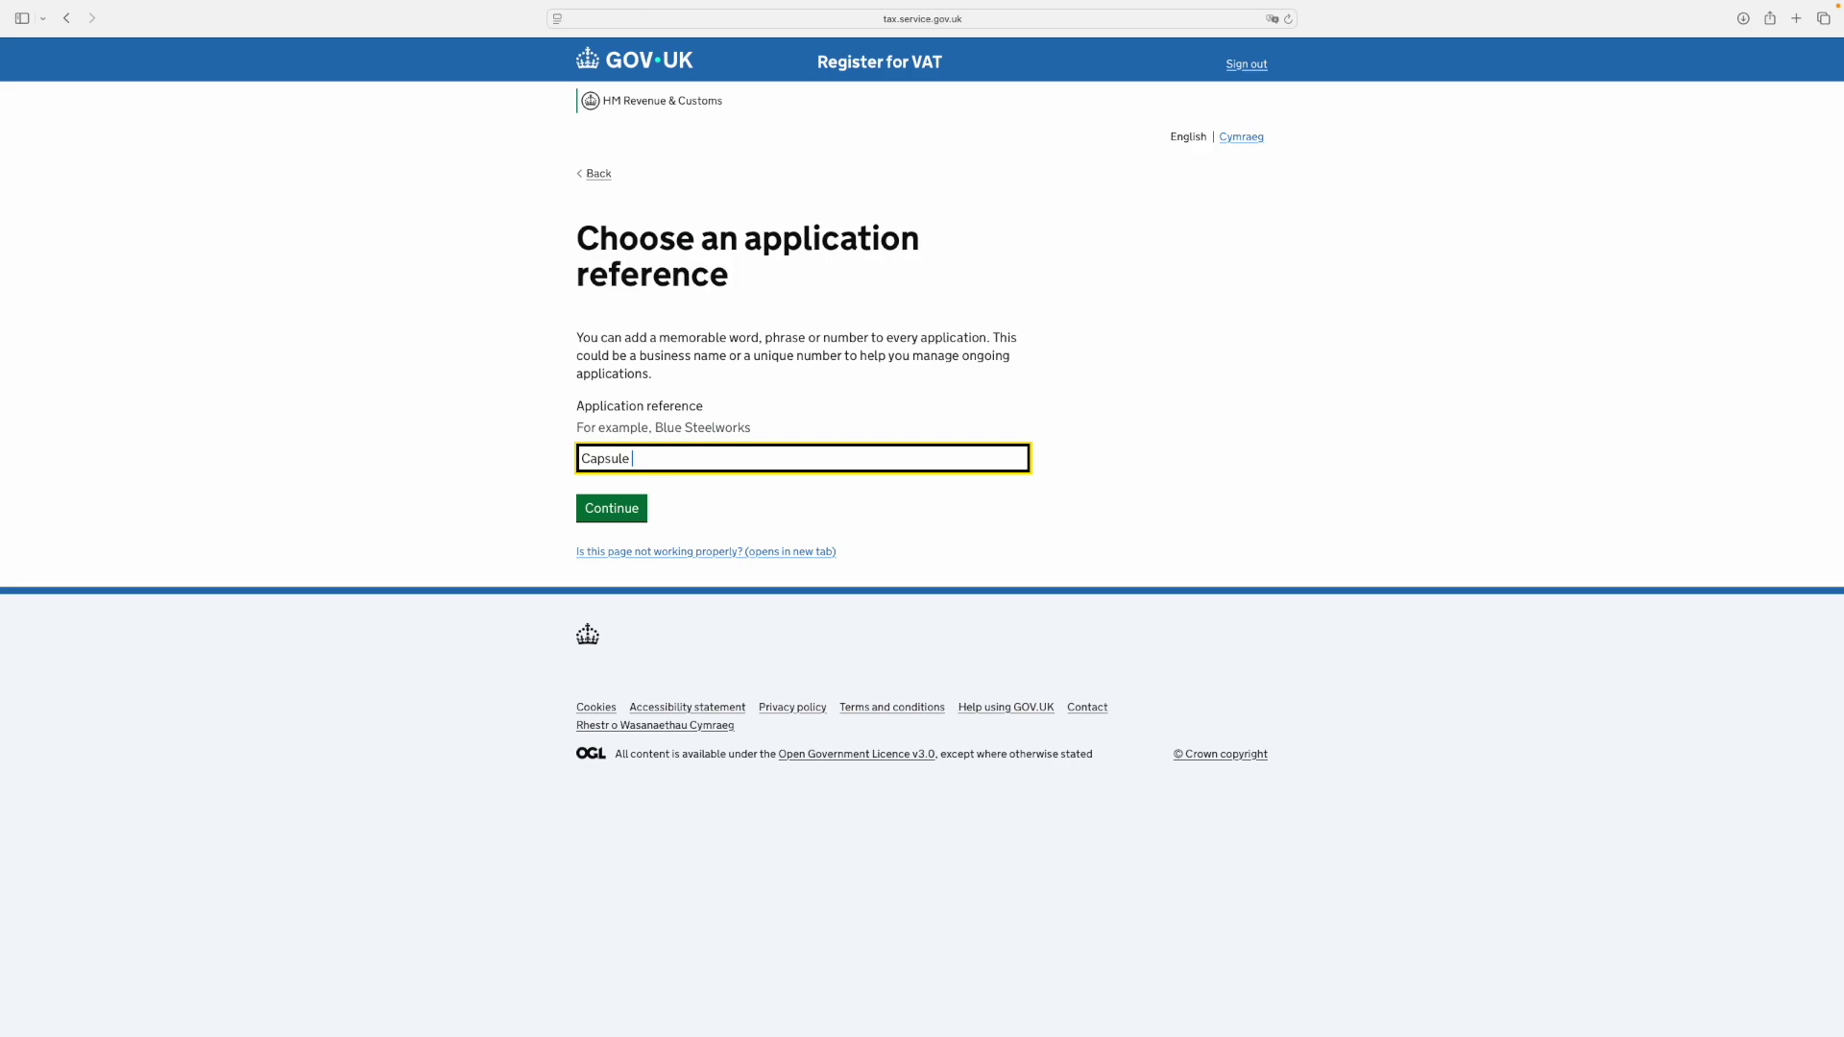
type(" Business")
left_click(608, 516)
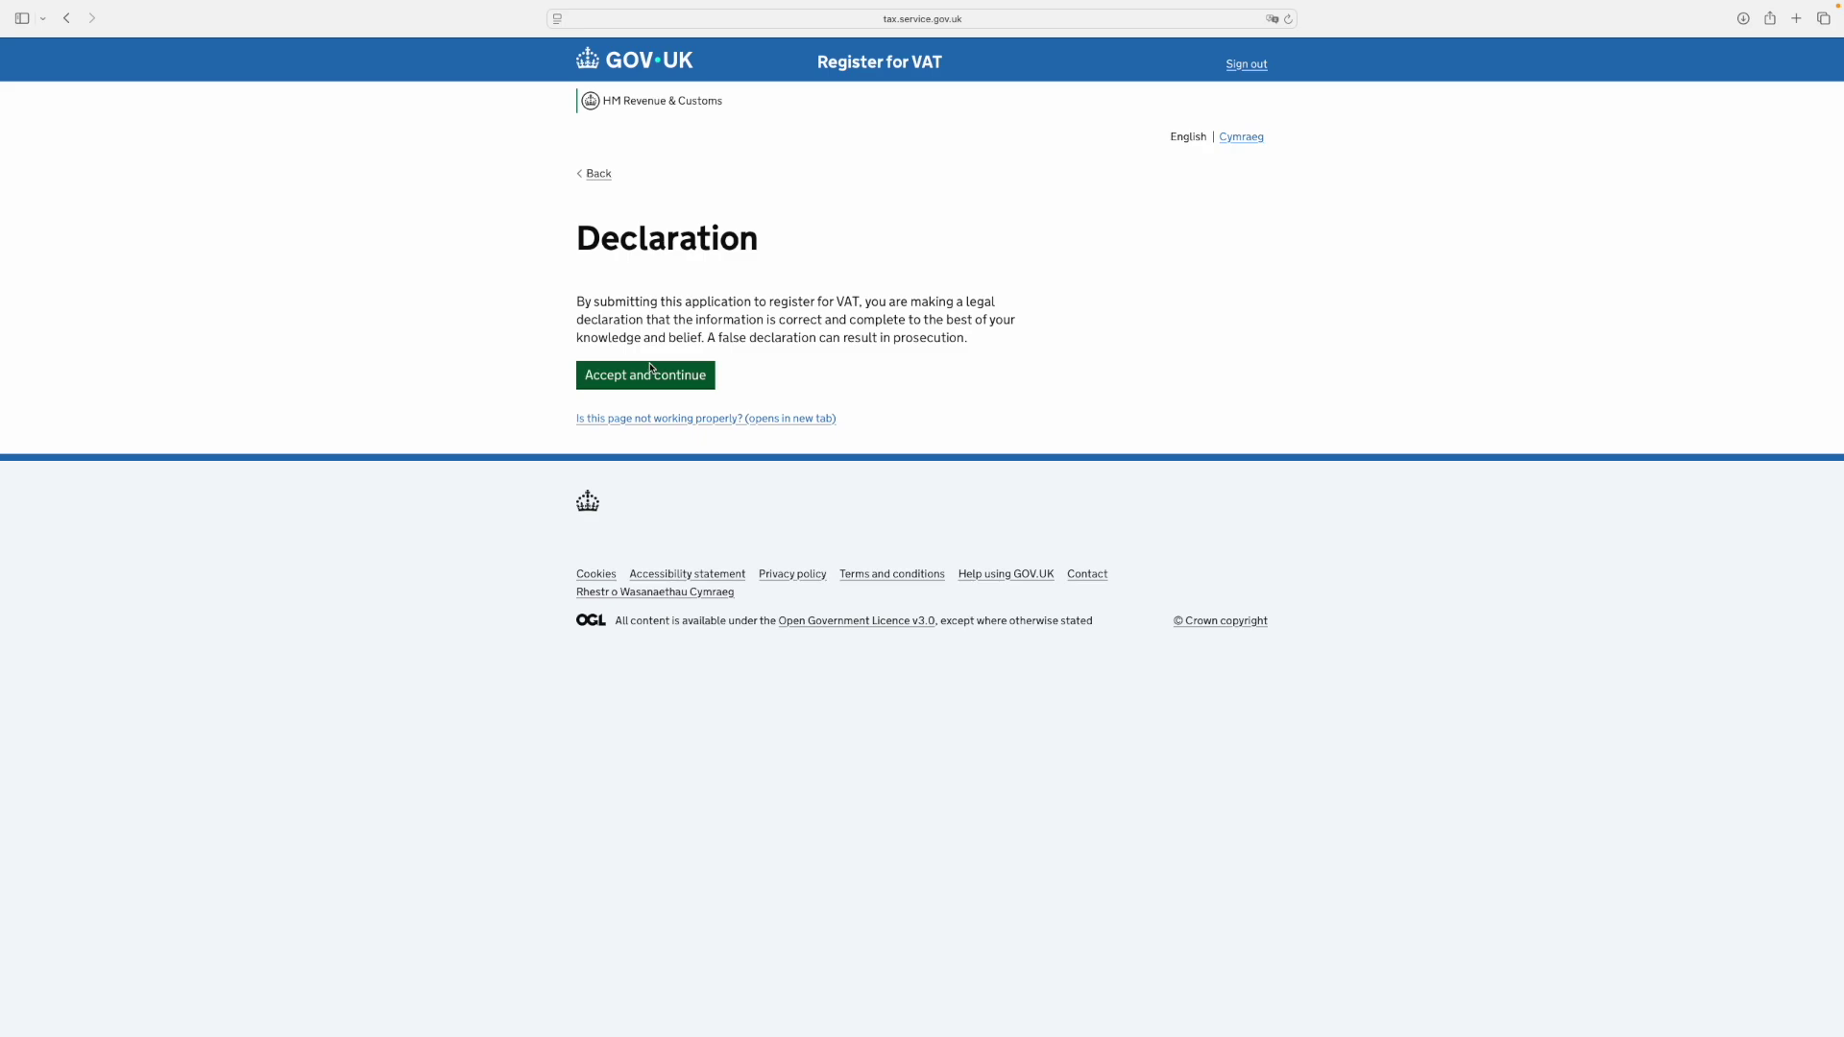
left_click(657, 380)
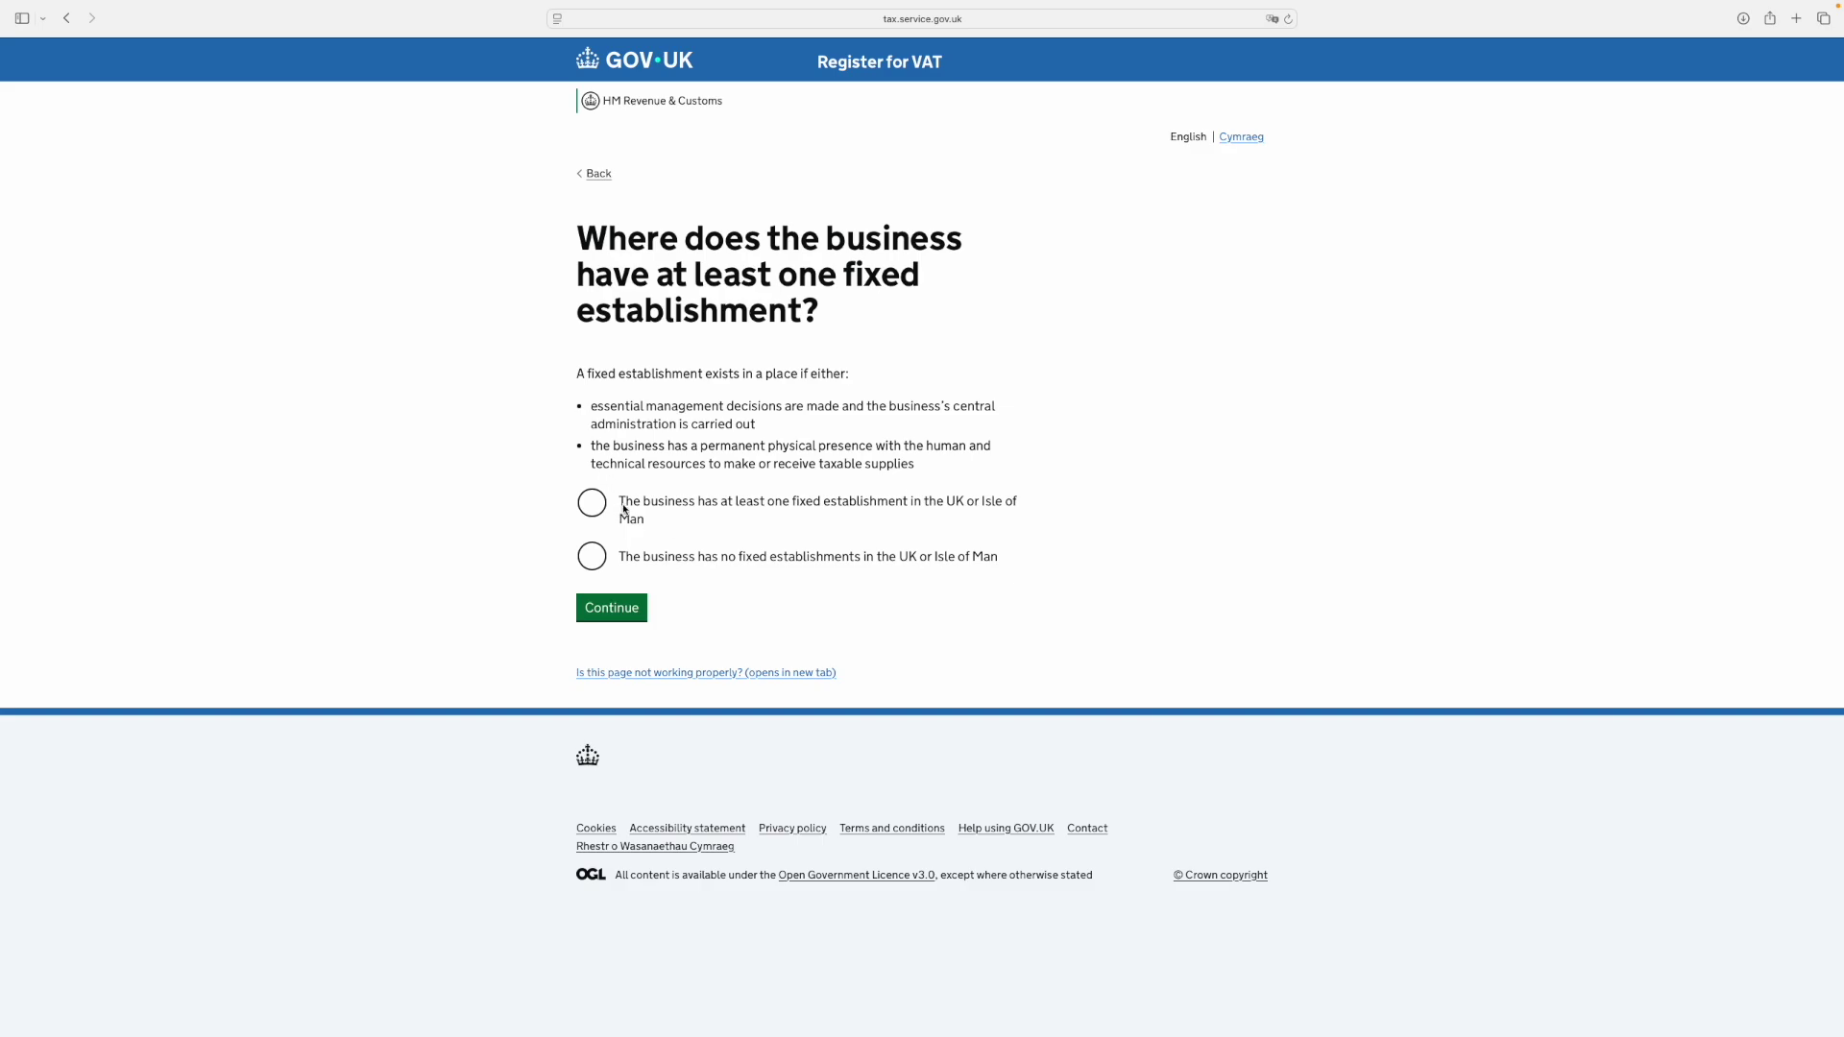
Declare no UK fixed establishment and choose Non-UK company as the business type.
left_click_drag(622, 505, 833, 507)
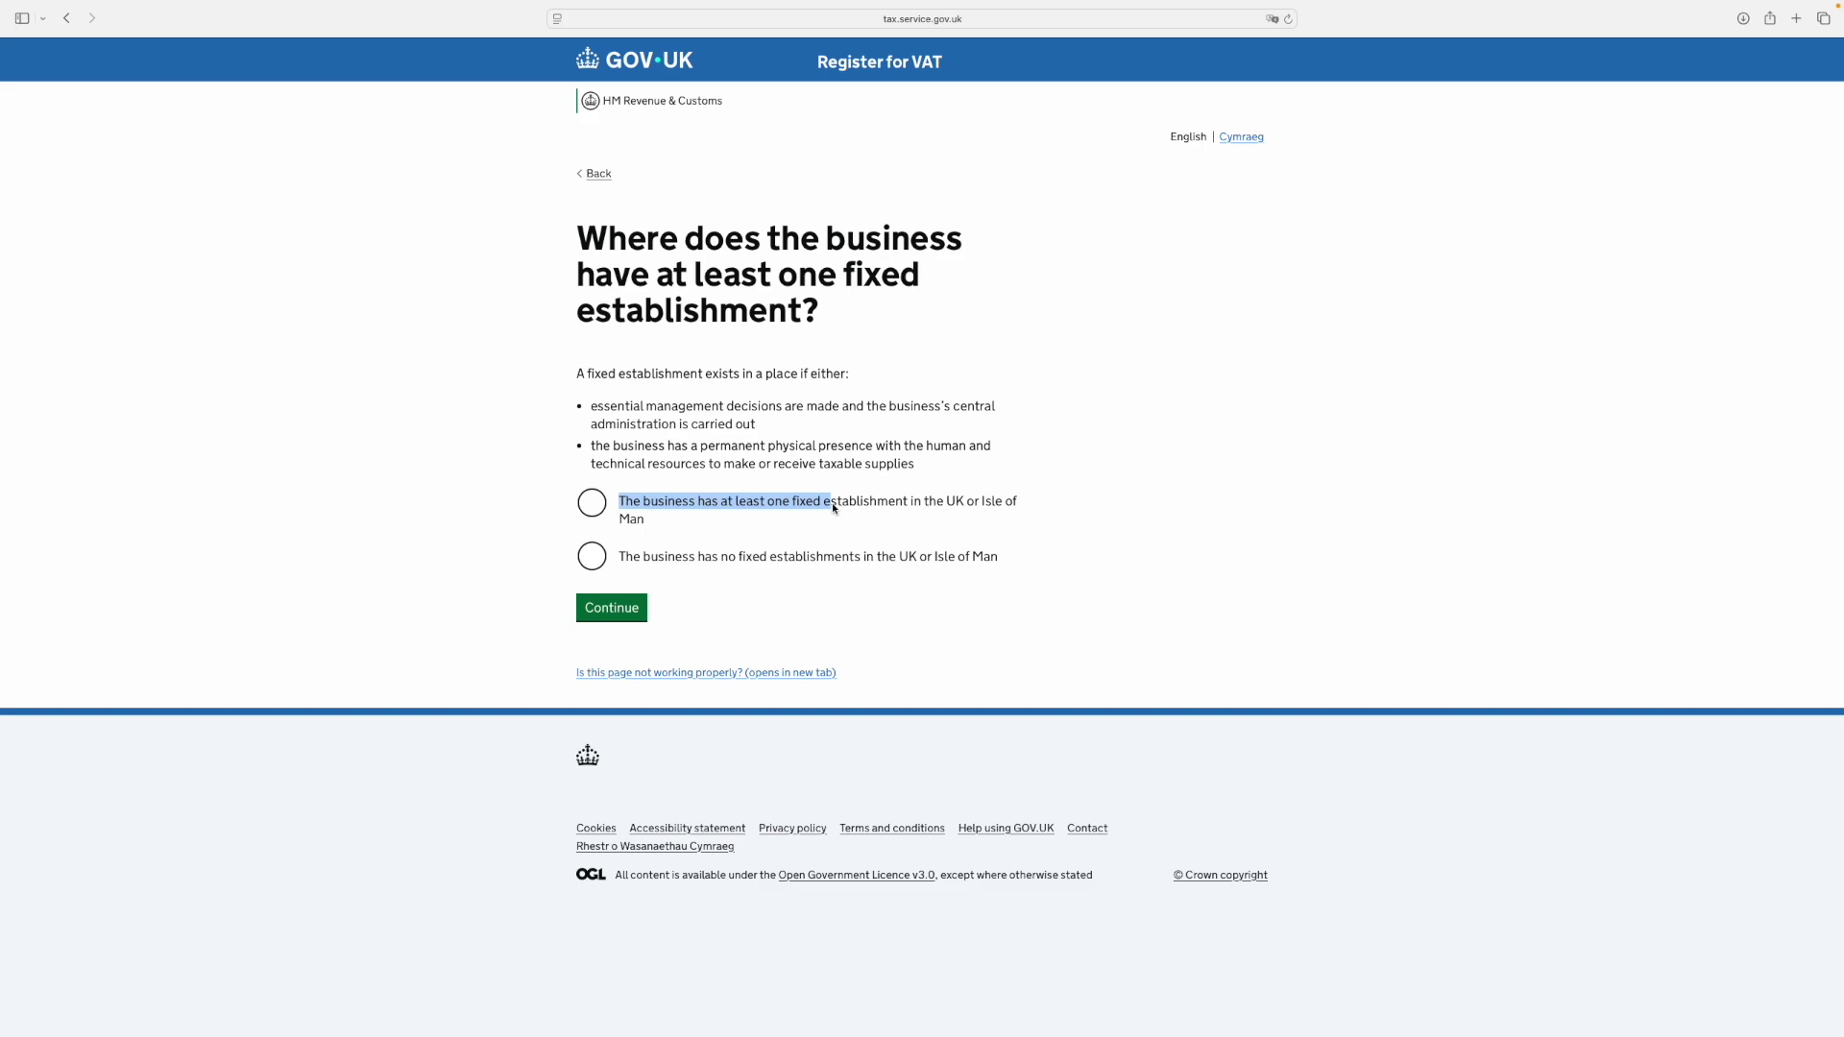
left_click(832, 507)
left_click(764, 557)
left_click(622, 608)
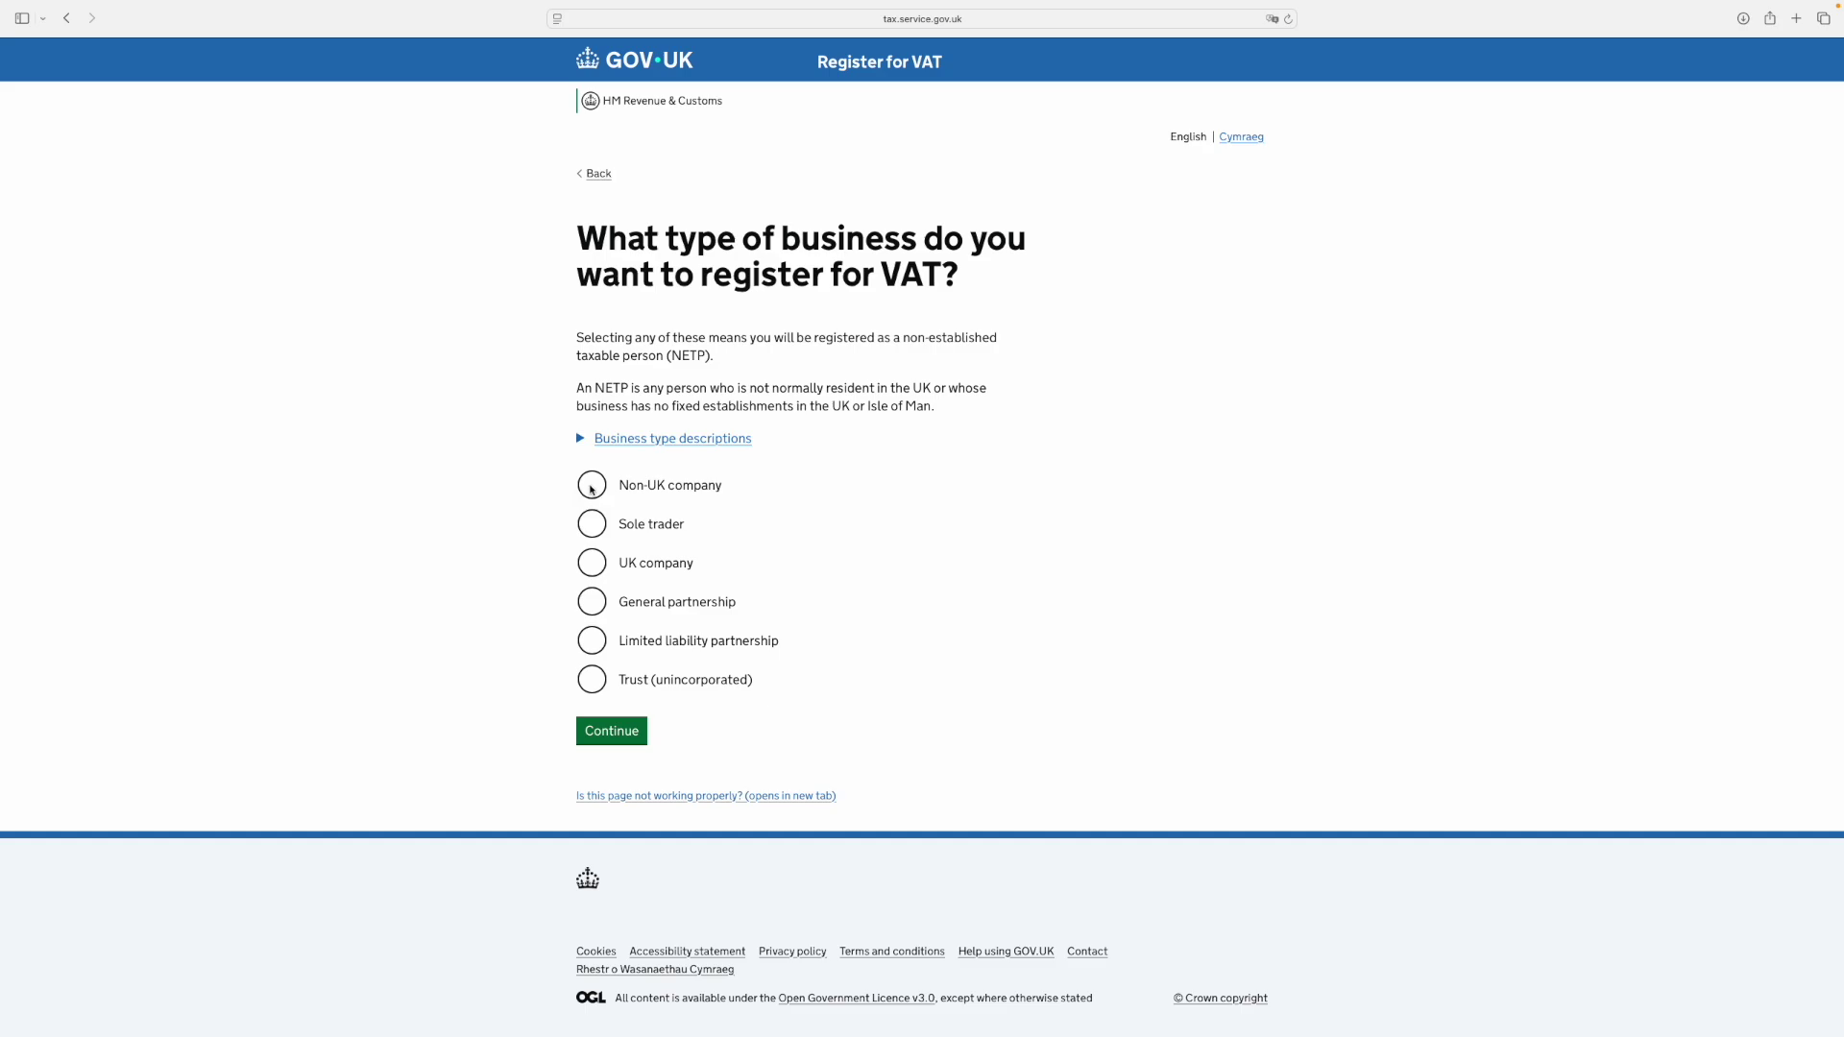
left_click(590, 488)
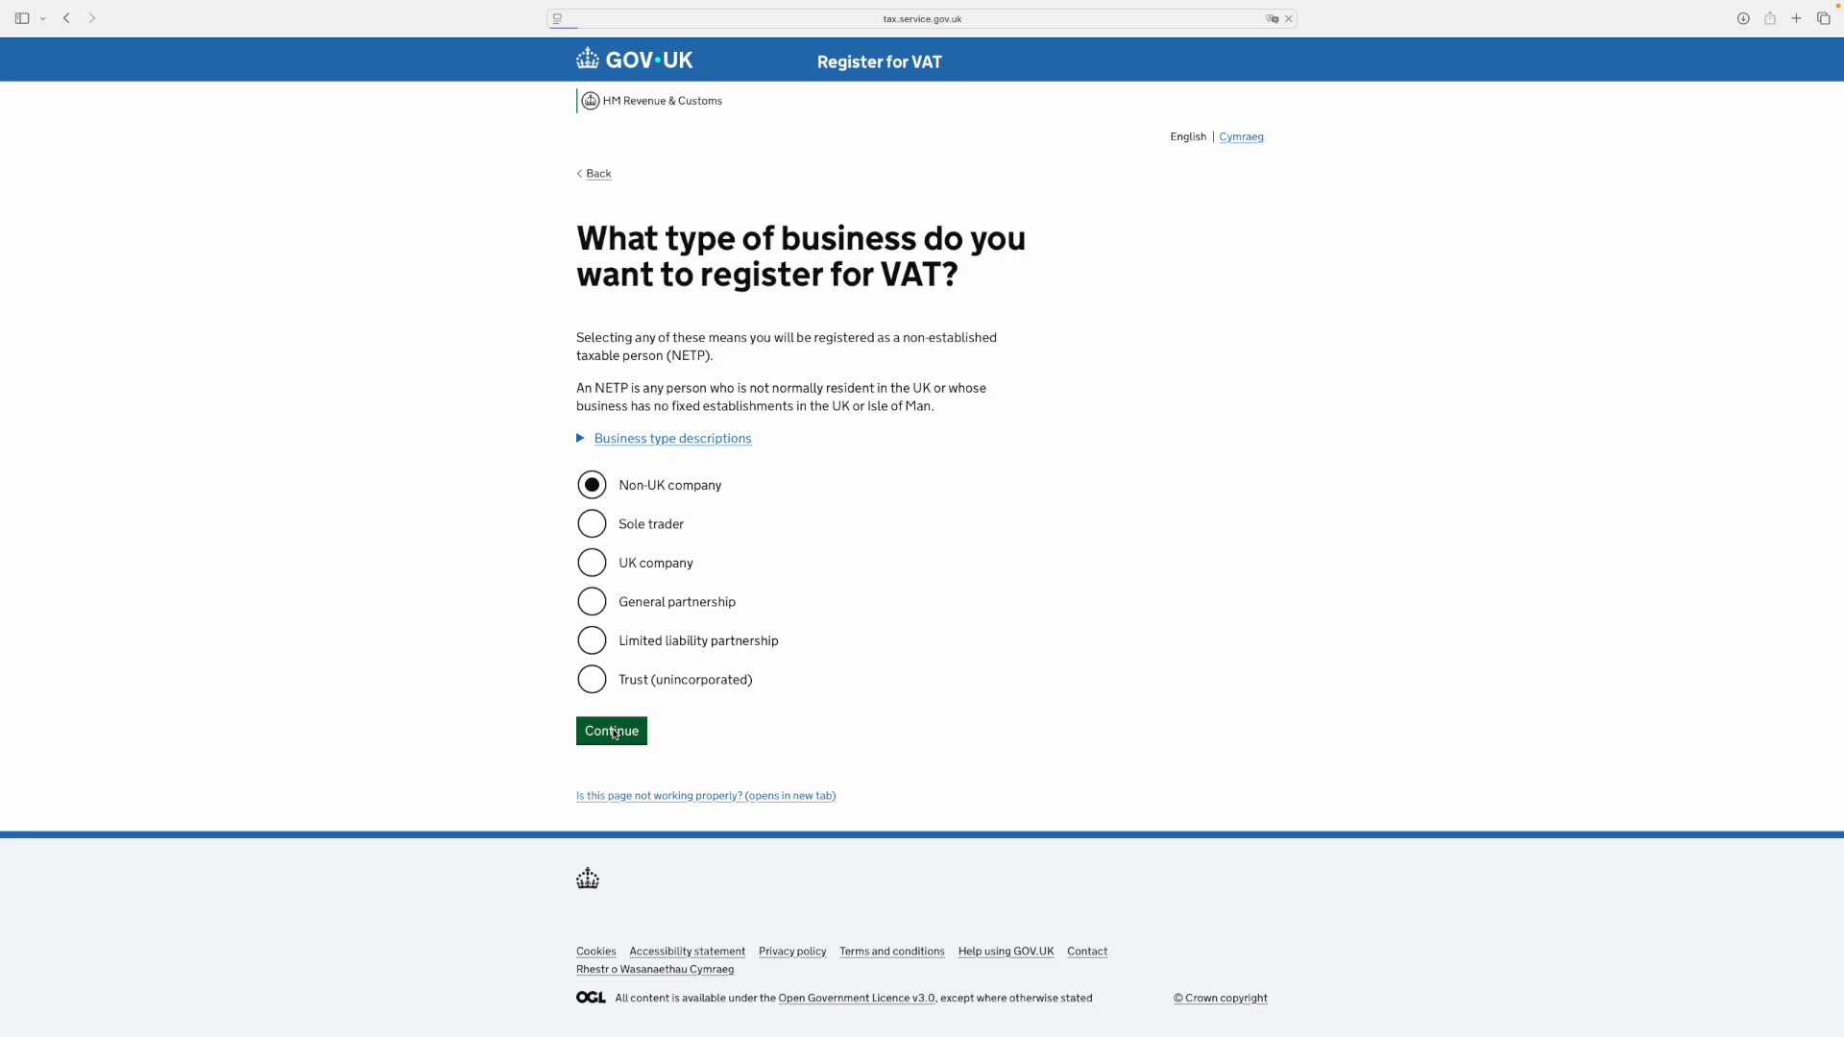
left_click(613, 733)
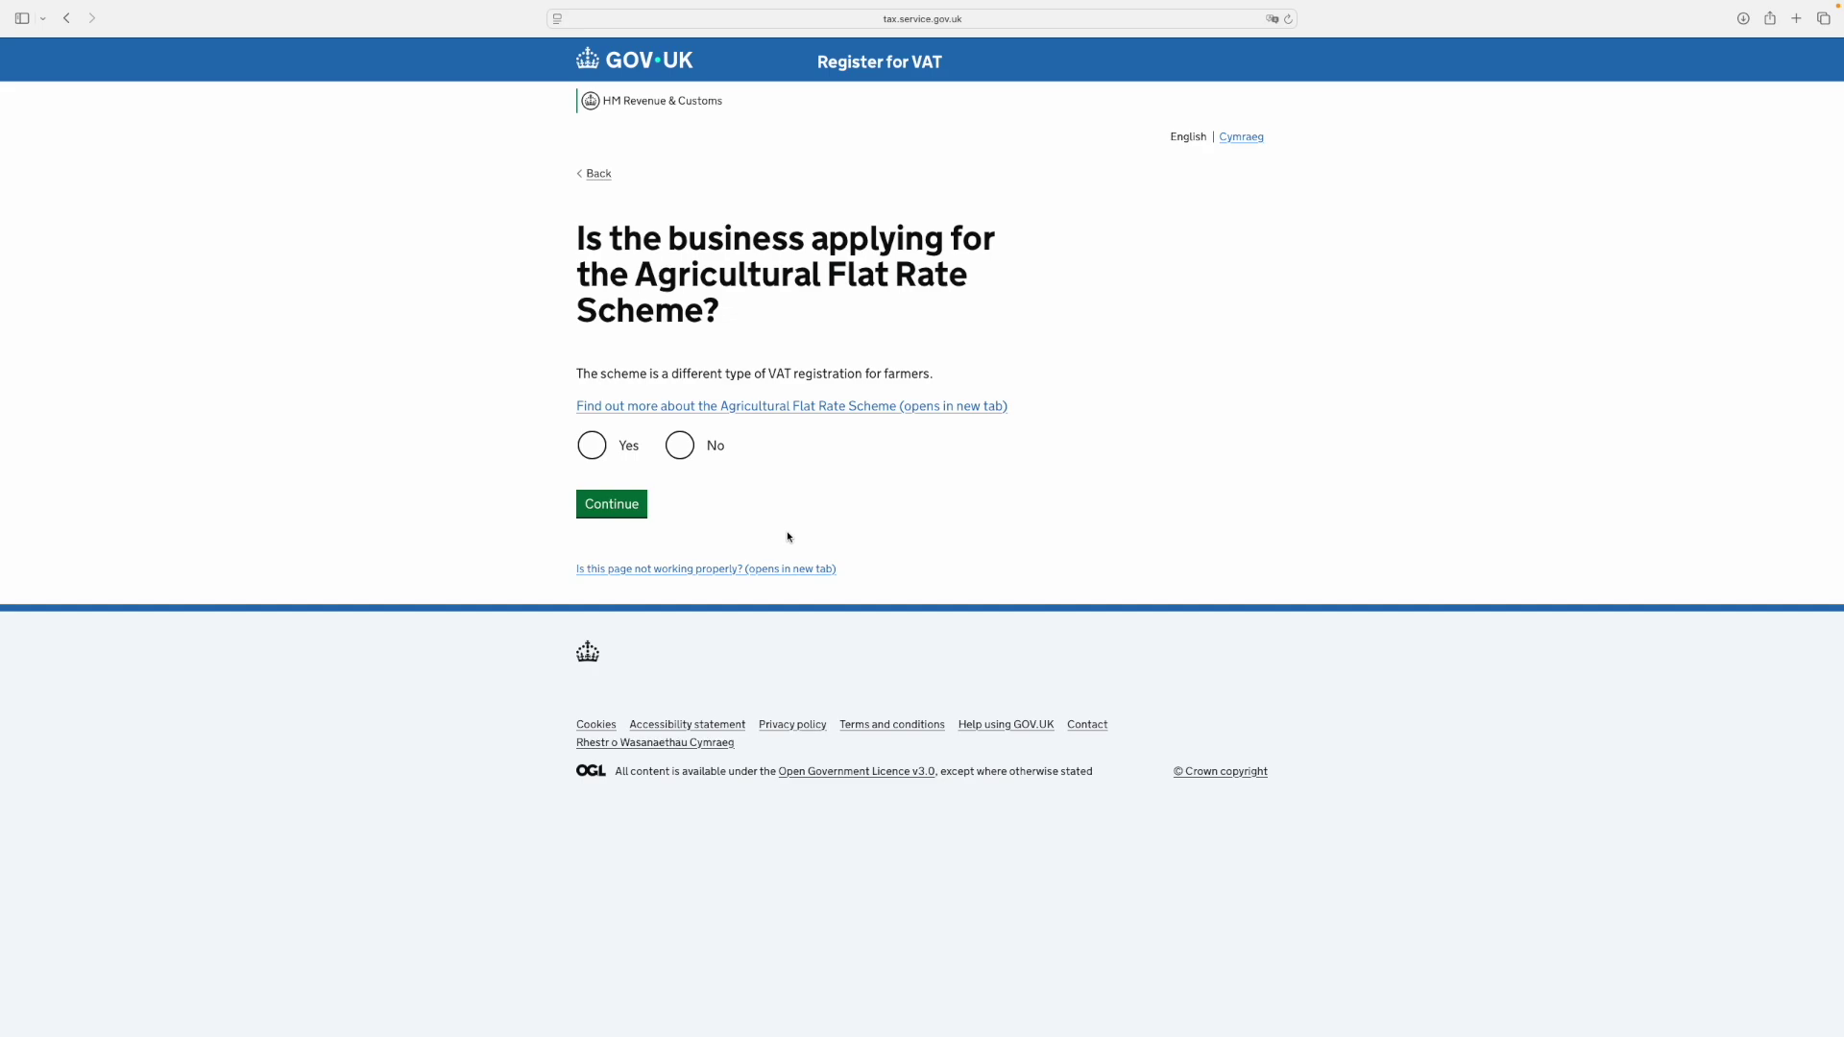
Answer No to the Agricultural Flat Rate Scheme and No to the listed activities.
left_click(685, 448)
left_click(634, 505)
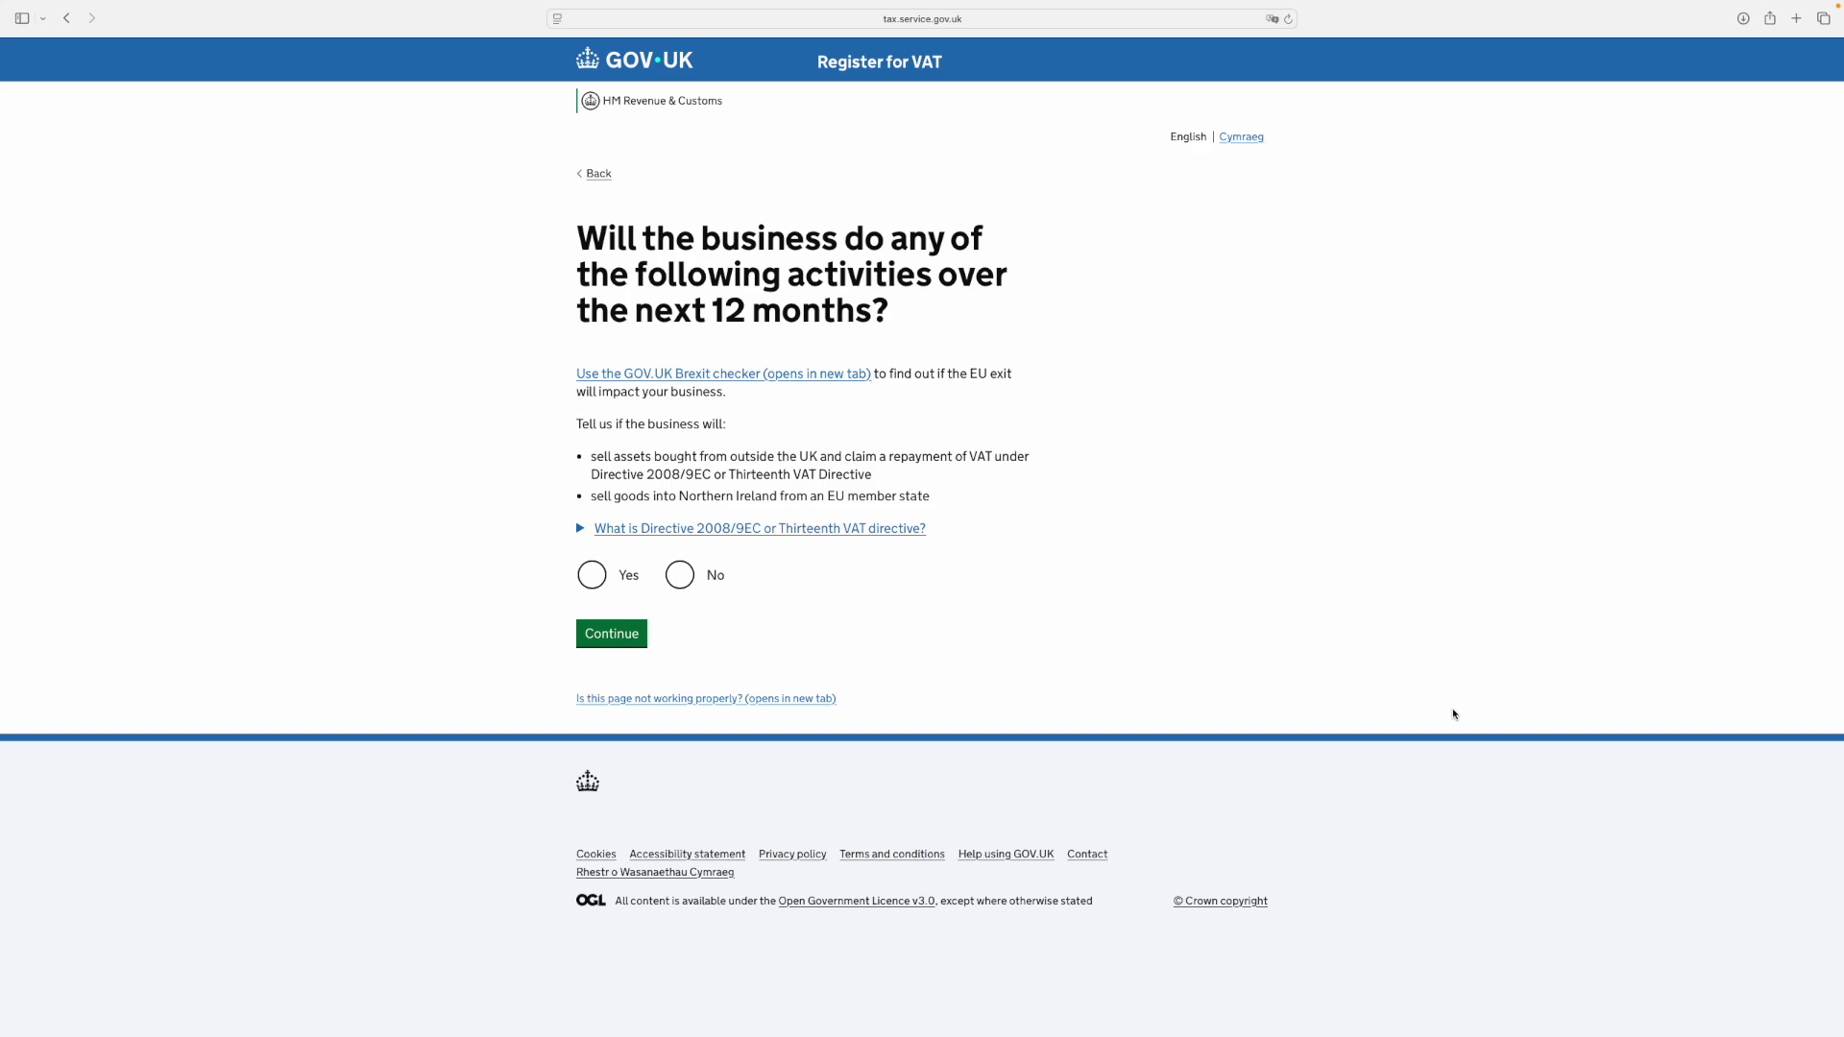
left_click_drag(876, 475, 628, 457)
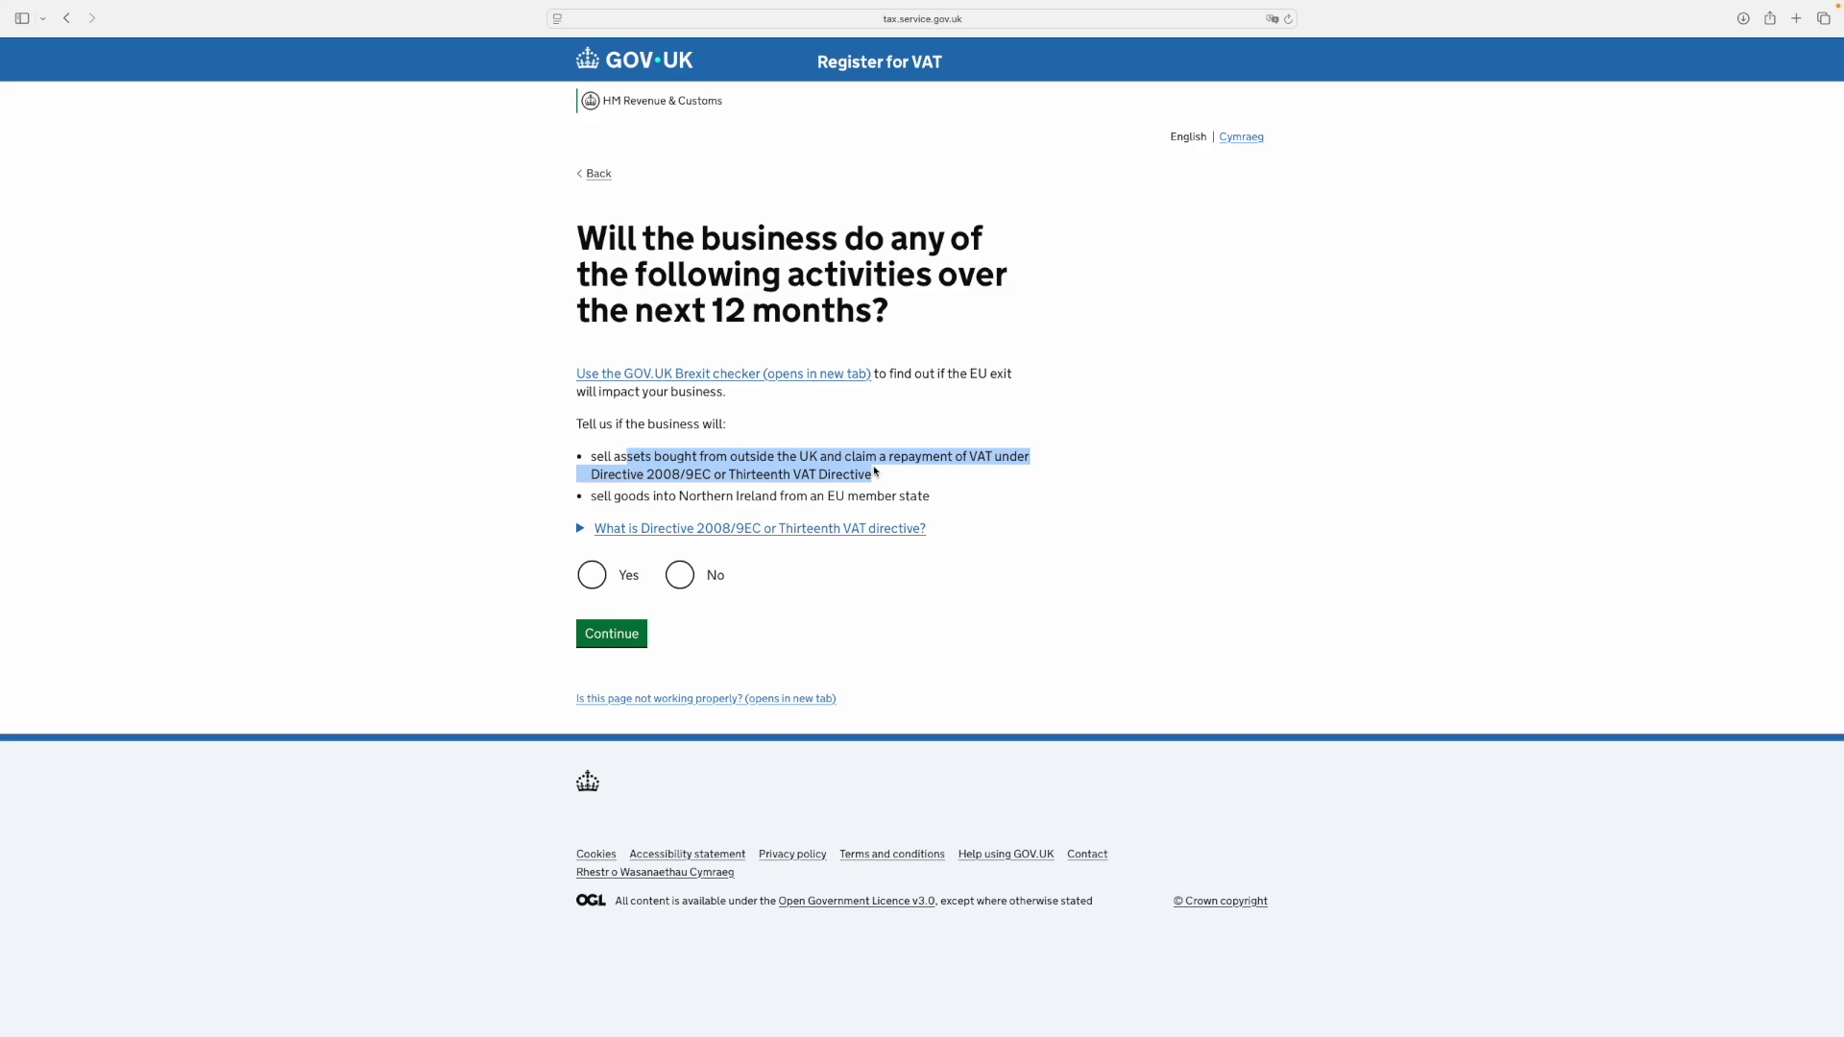
left_click_drag(931, 496, 599, 496)
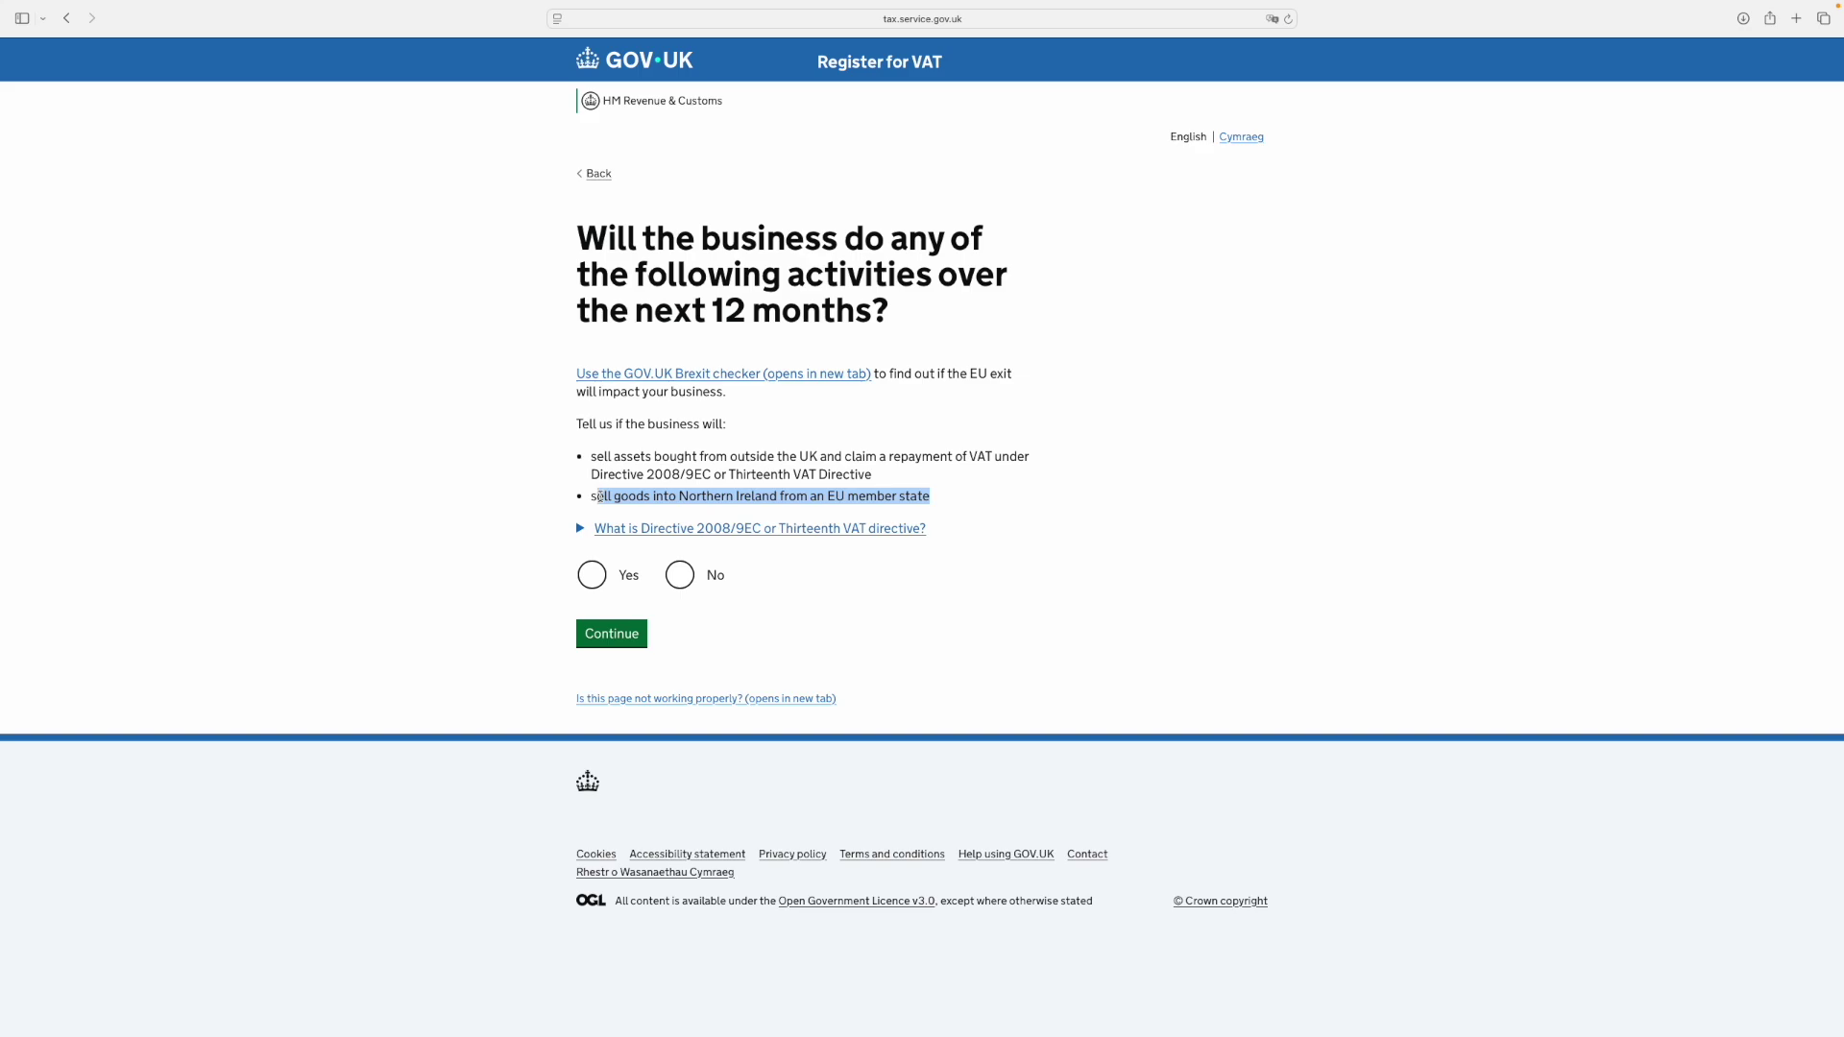
left_click(680, 576)
left_click(622, 641)
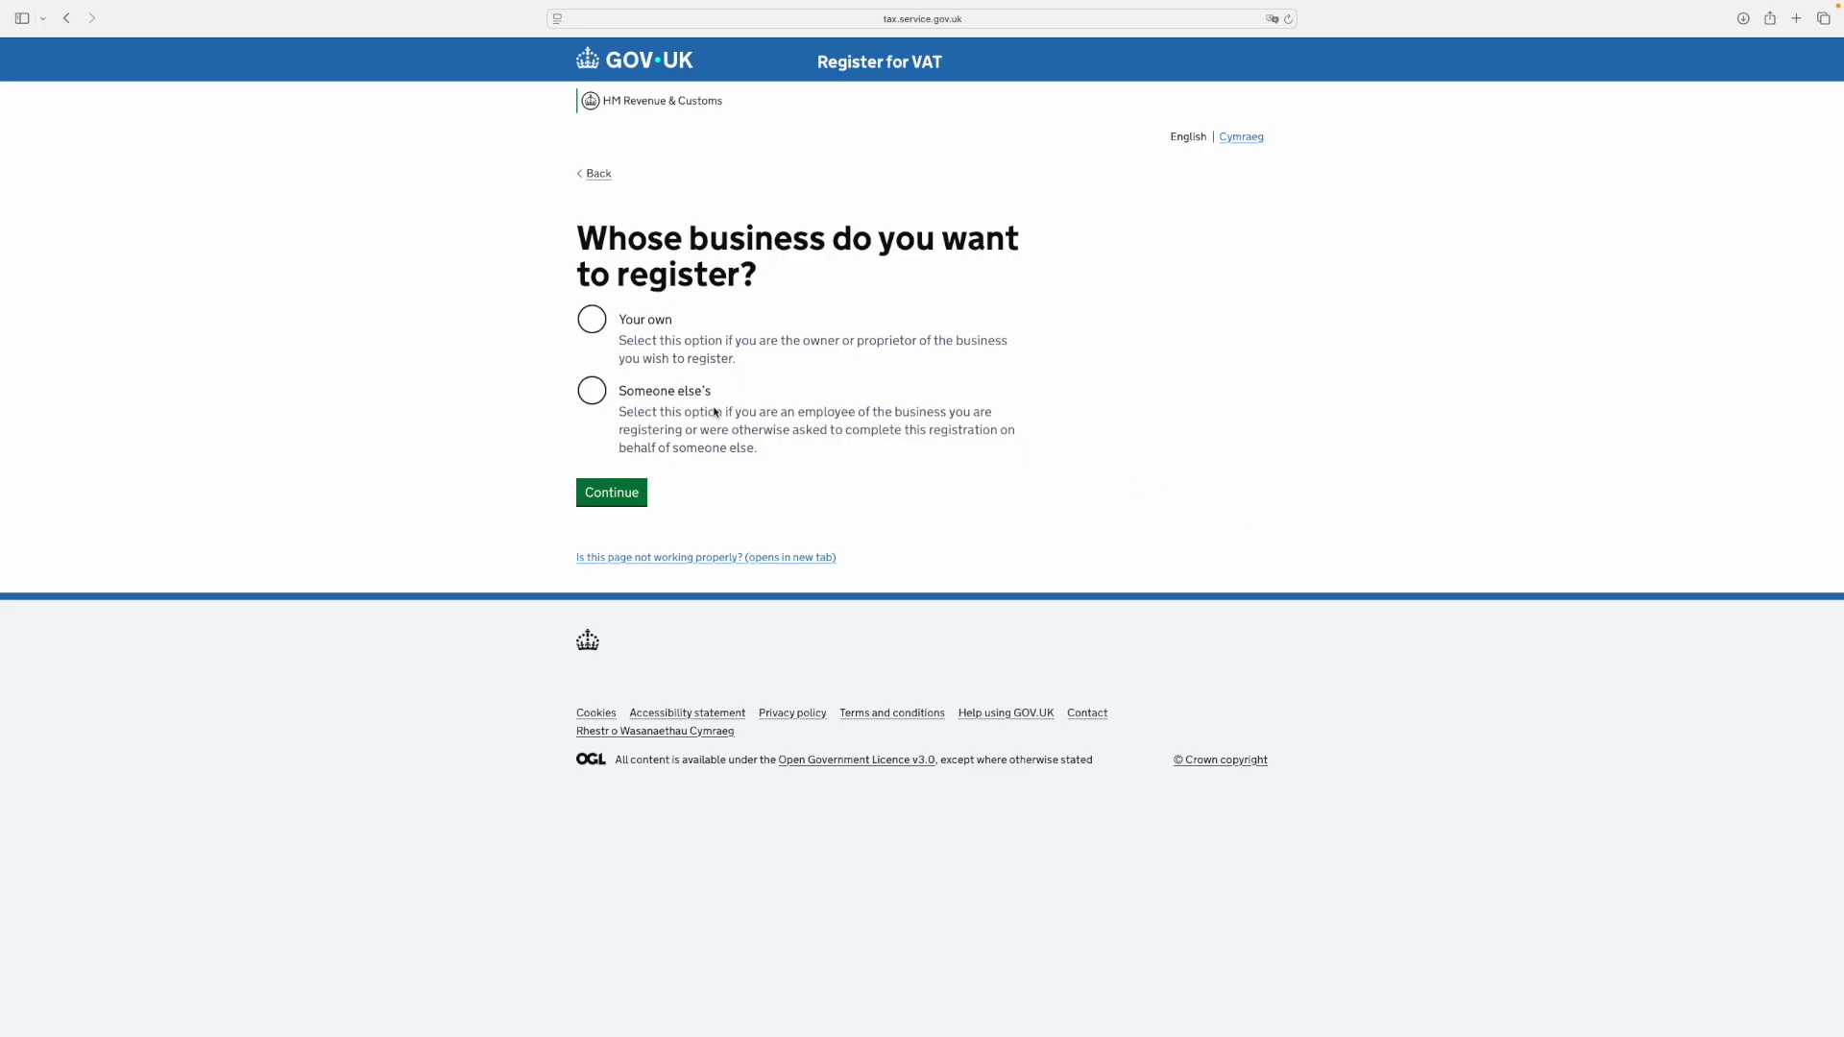
Register your own business, keeping selling goods or services as the reason.
left_click(593, 322)
left_click(612, 492)
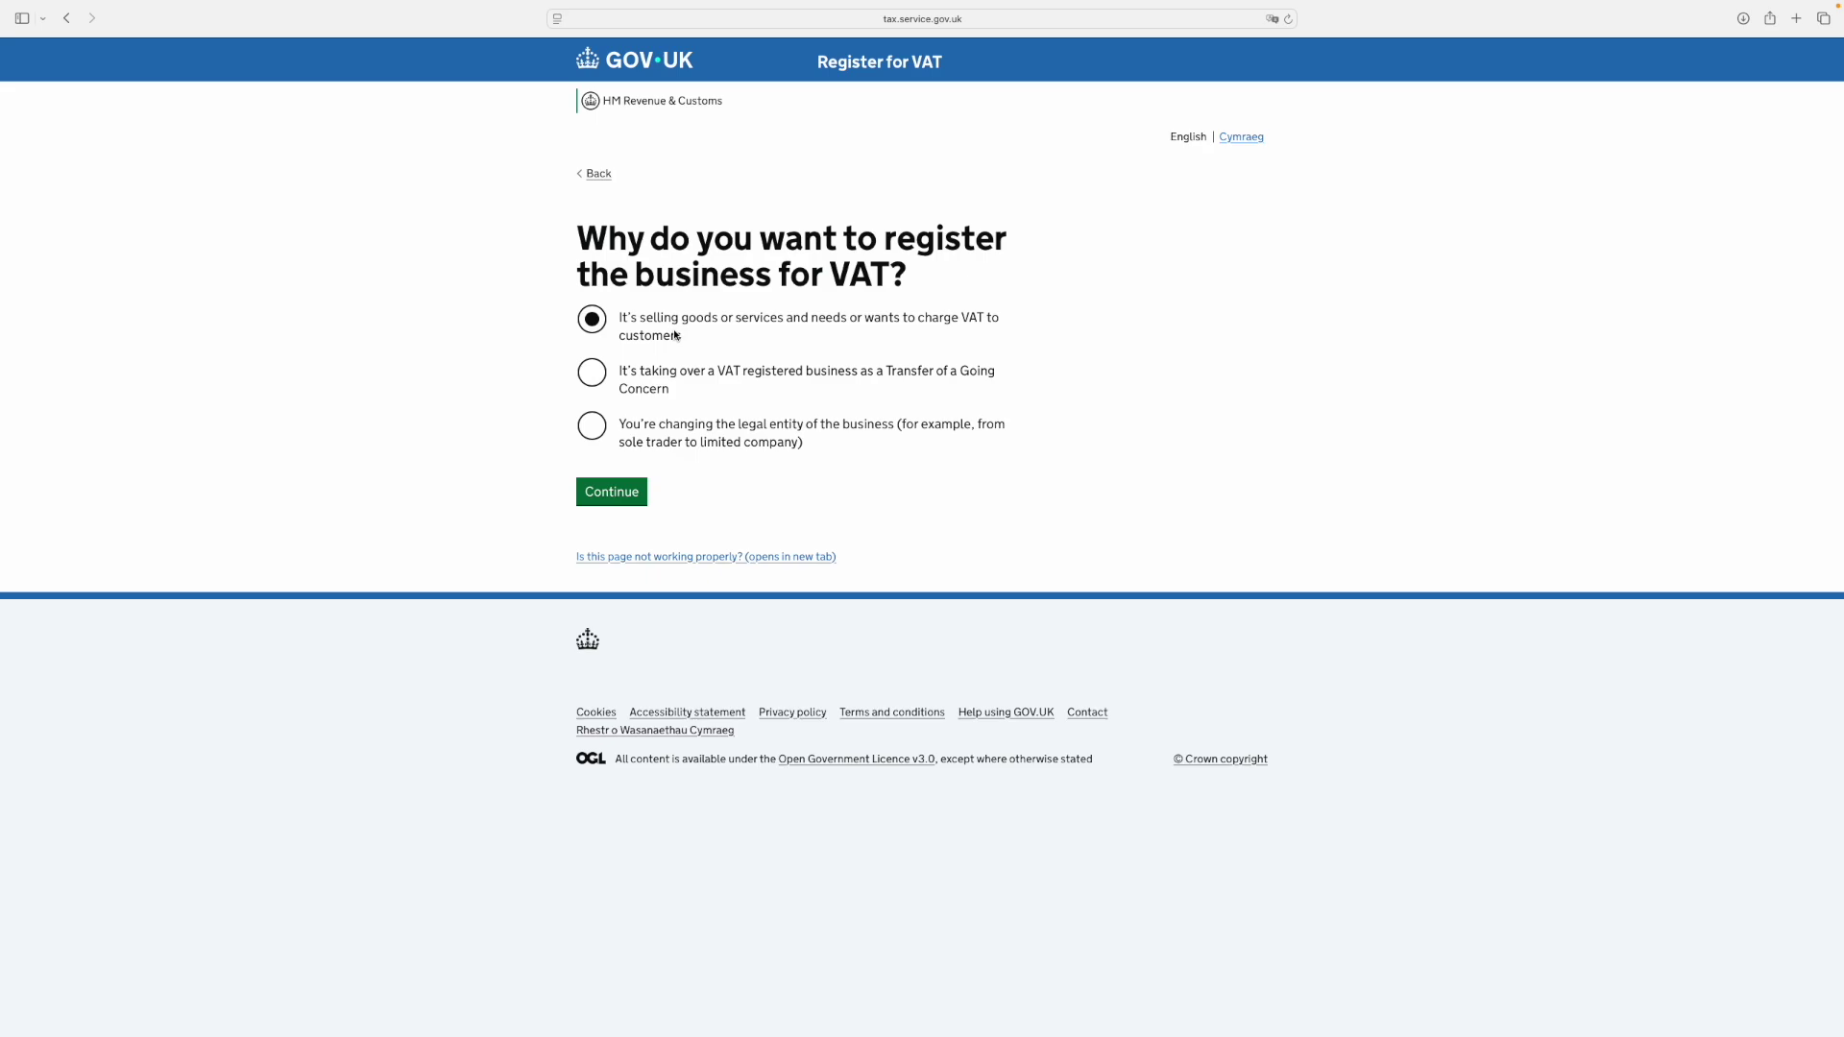
left_click(611, 492)
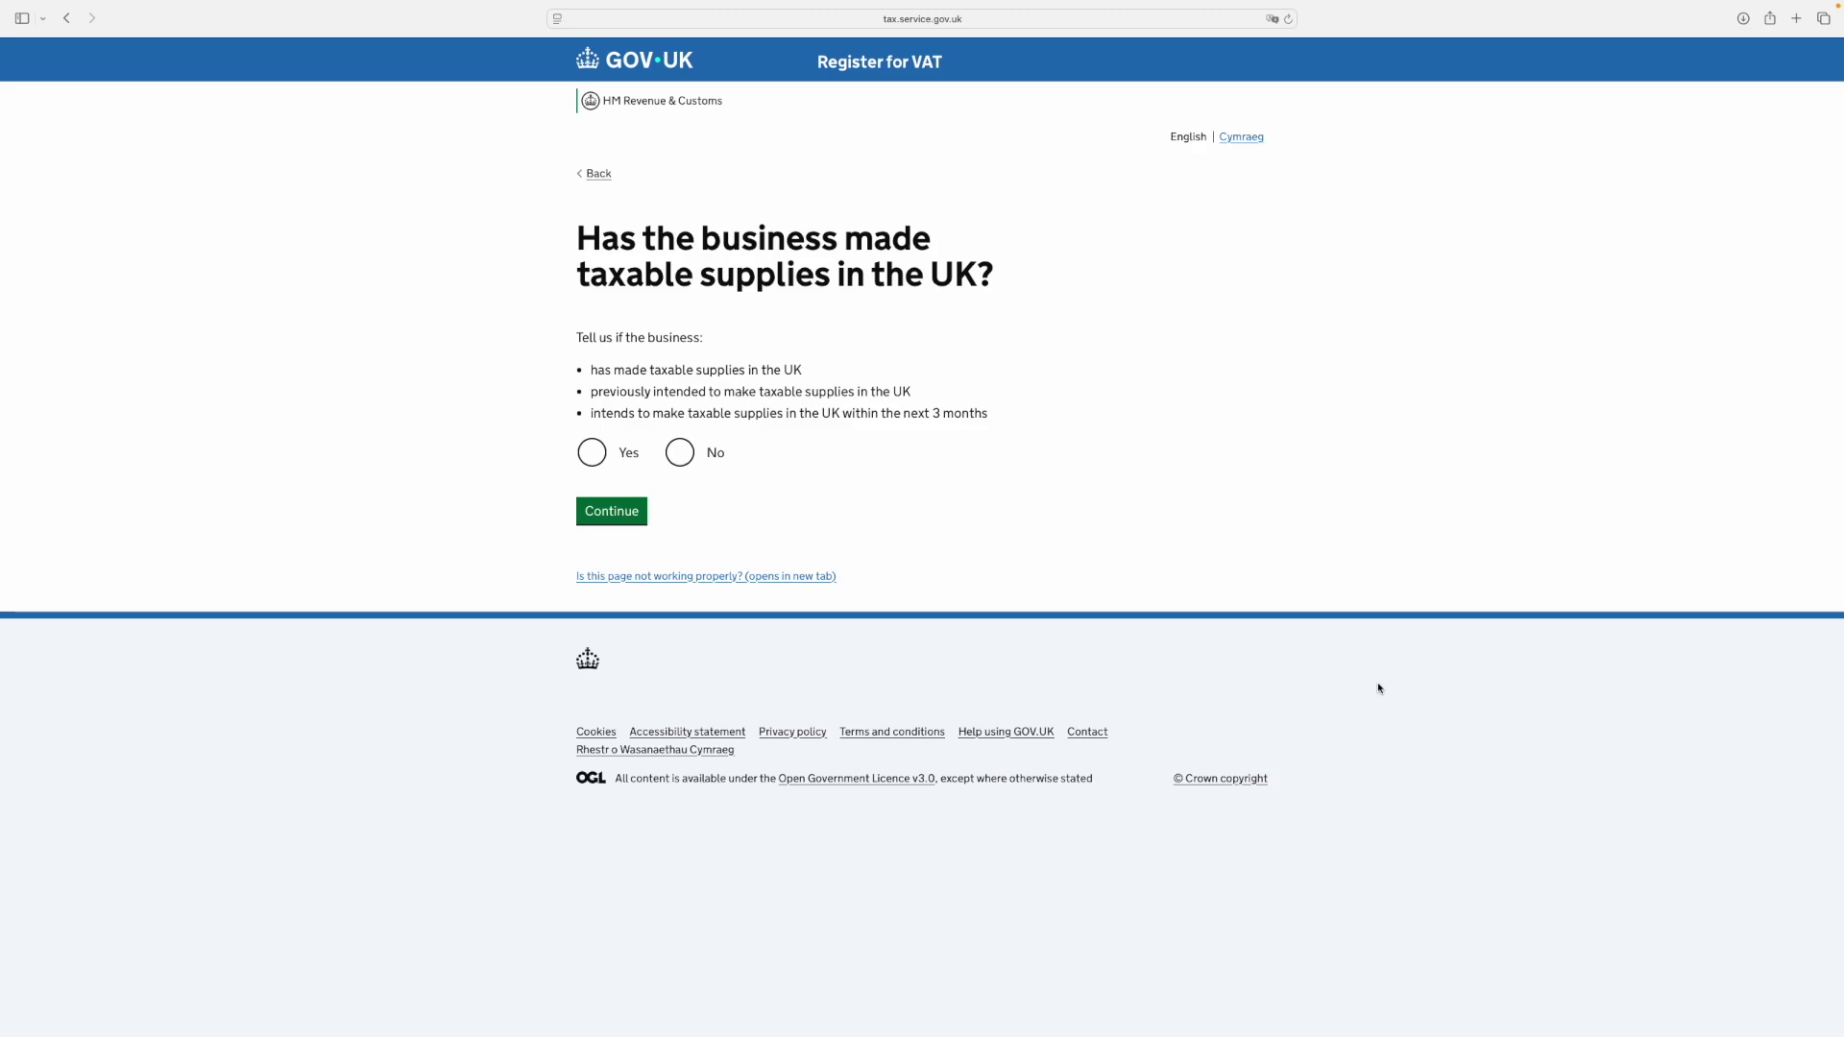
Answer Yes to making taxable supplies in the UK.
left_click_drag(803, 371, 697, 369)
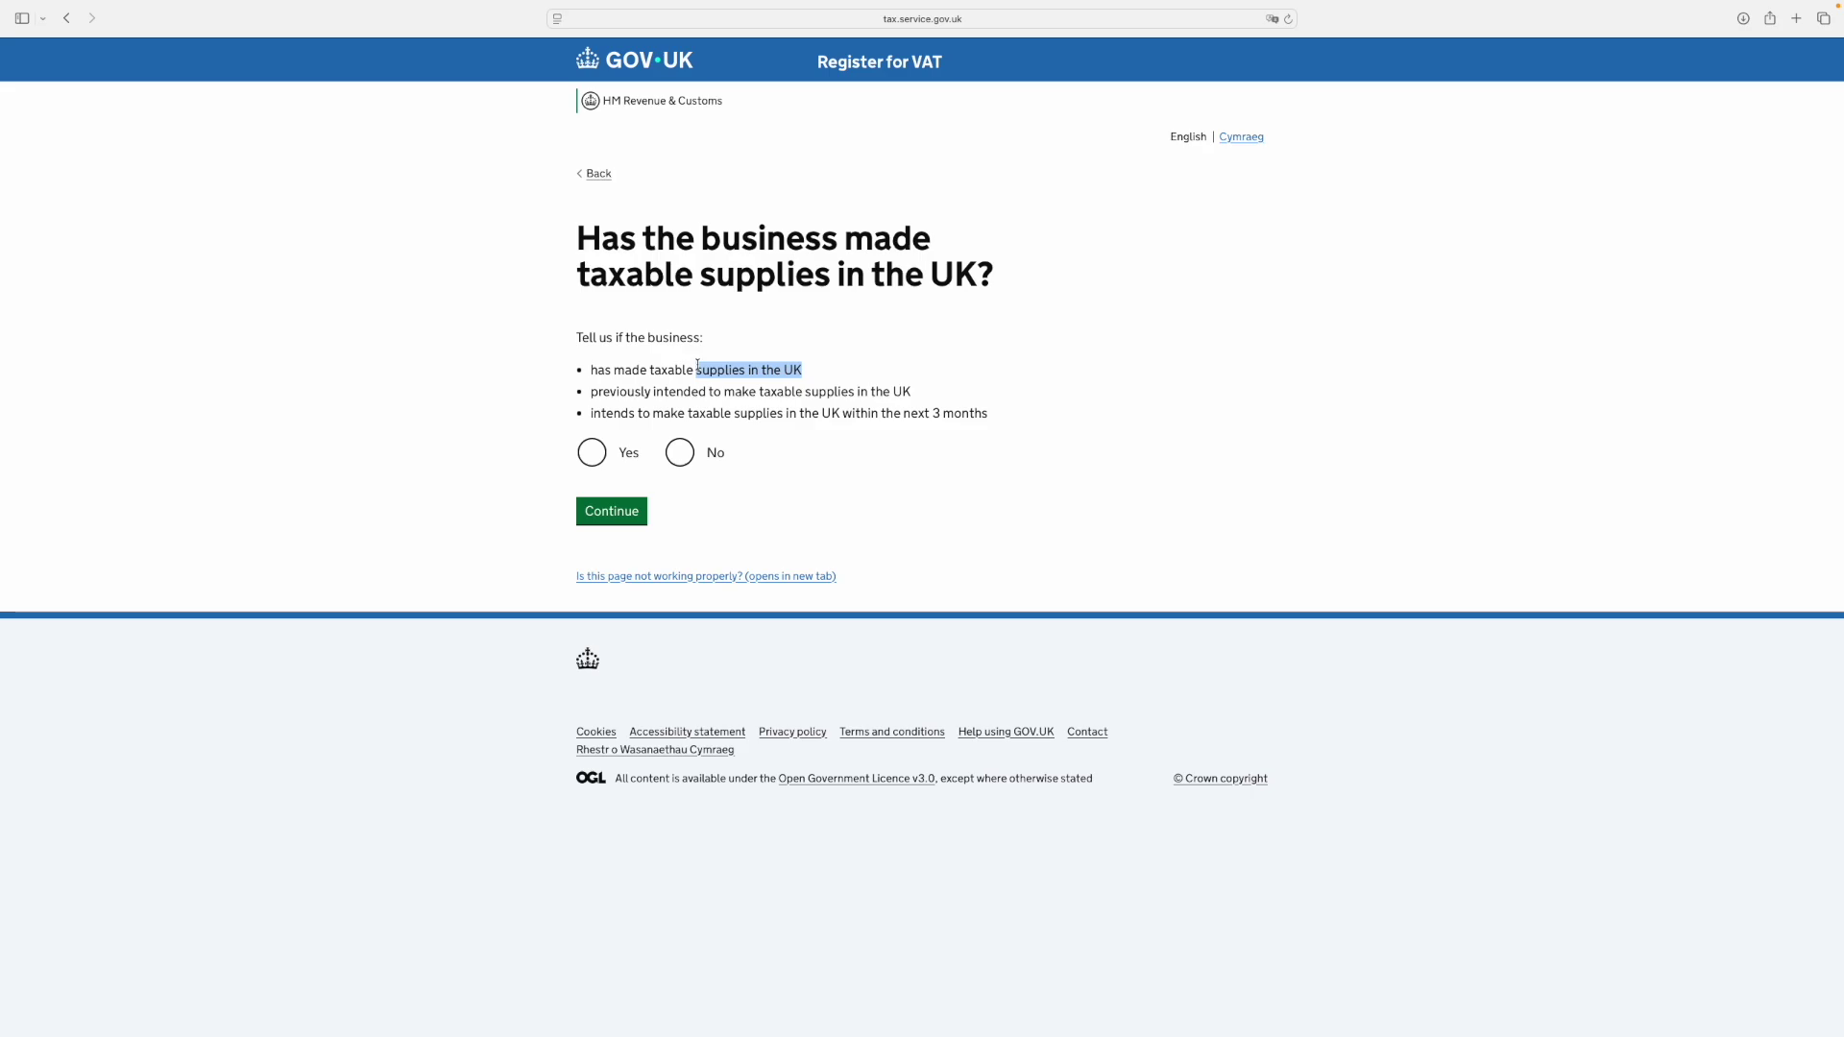
left_click_drag(616, 392, 836, 389)
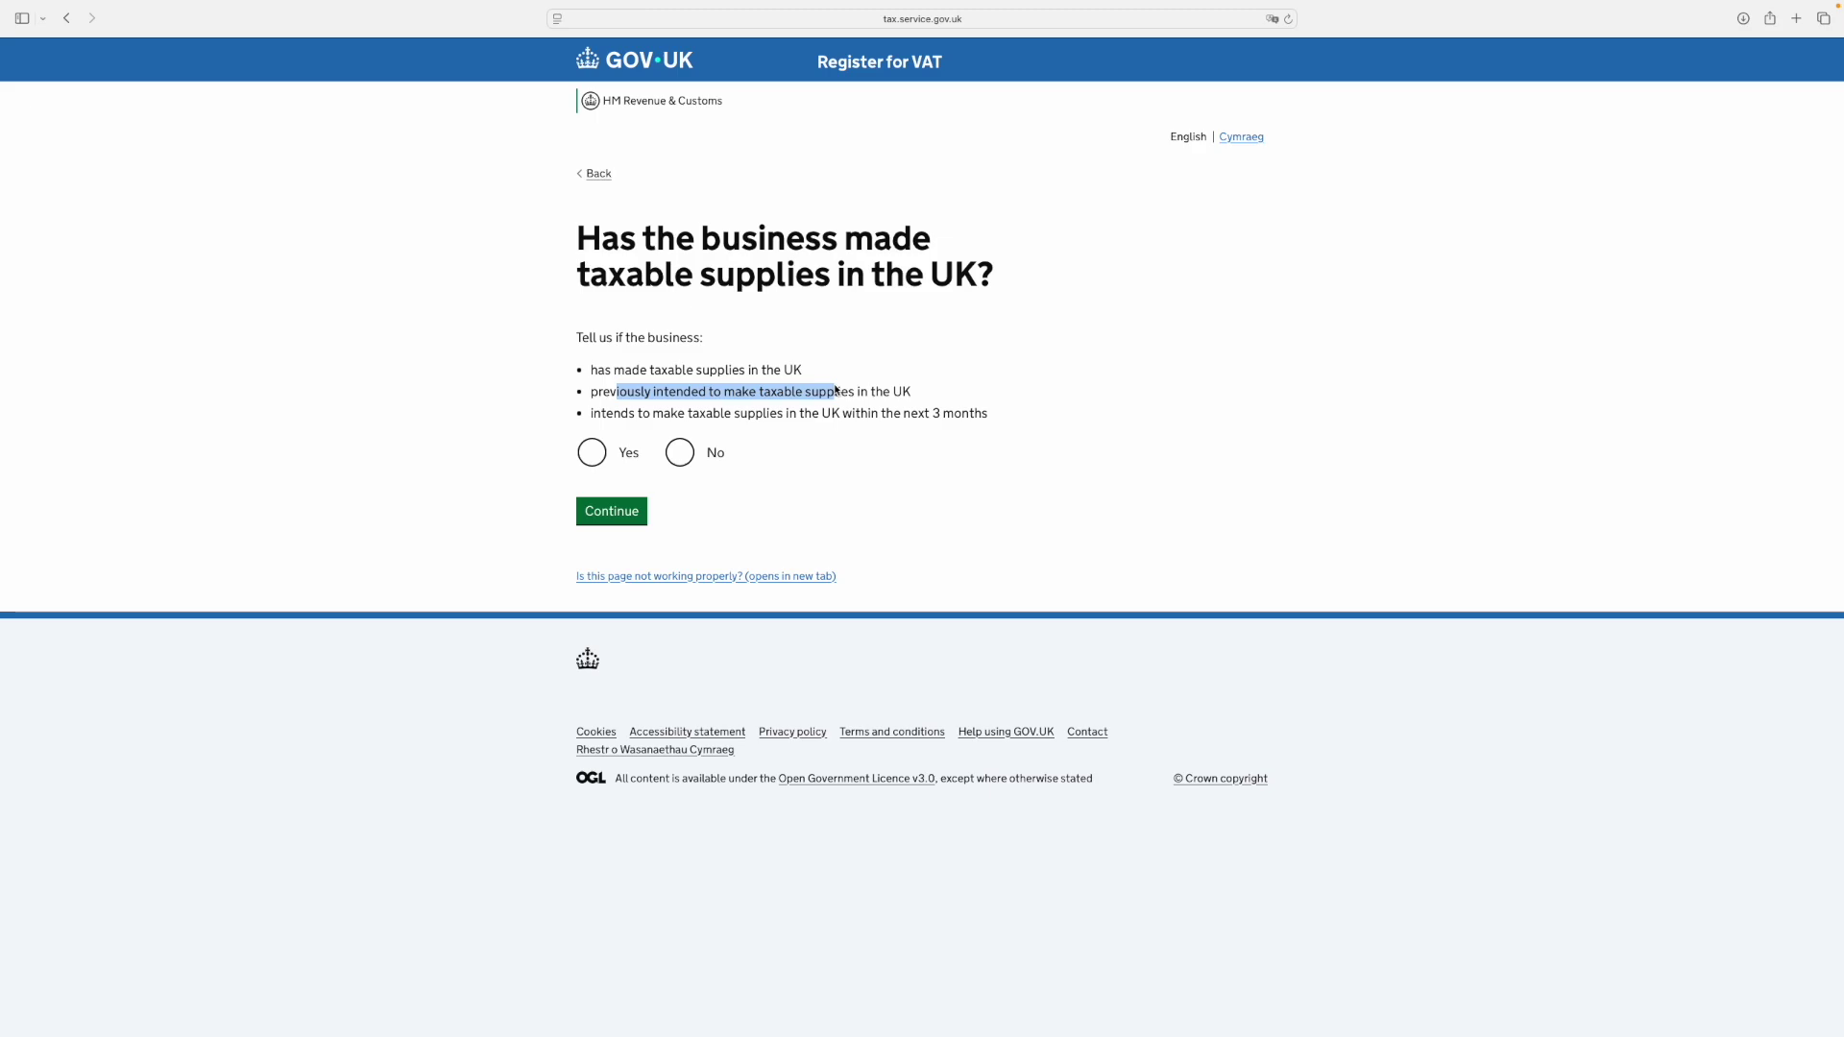
left_click_drag(606, 414, 858, 413)
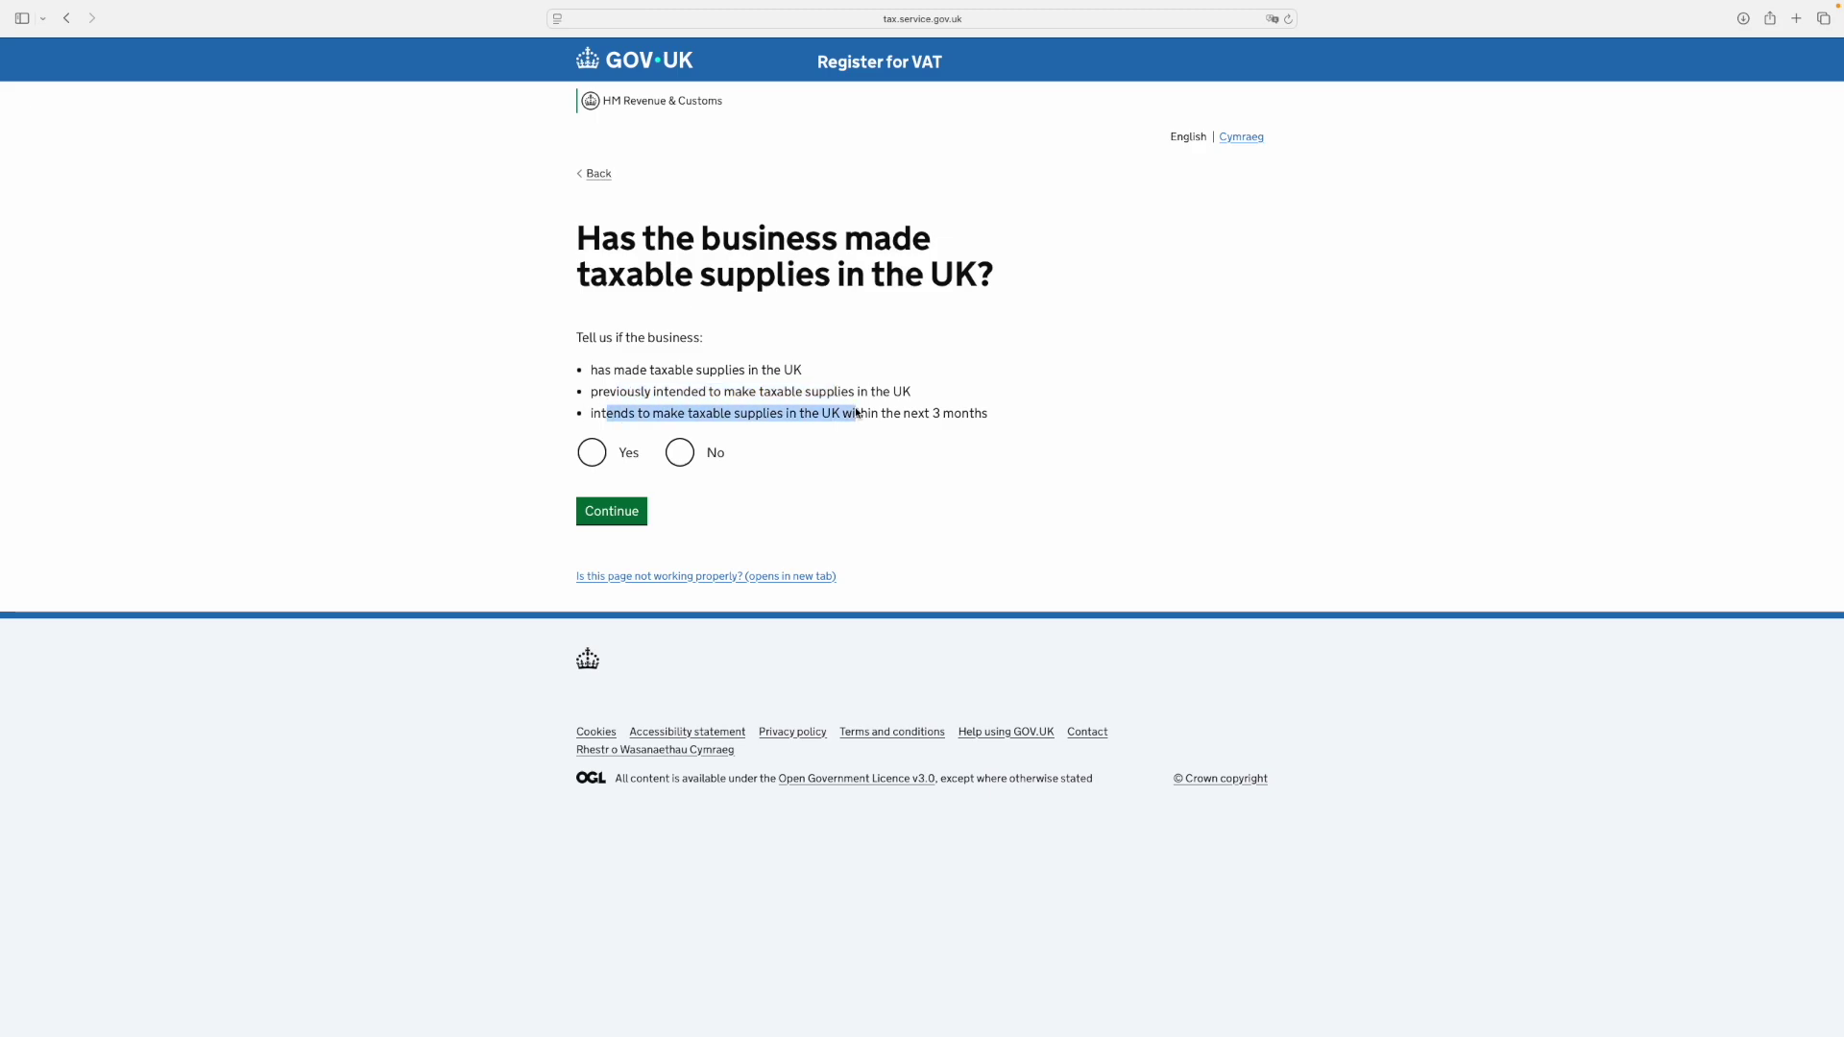
left_click(1036, 412)
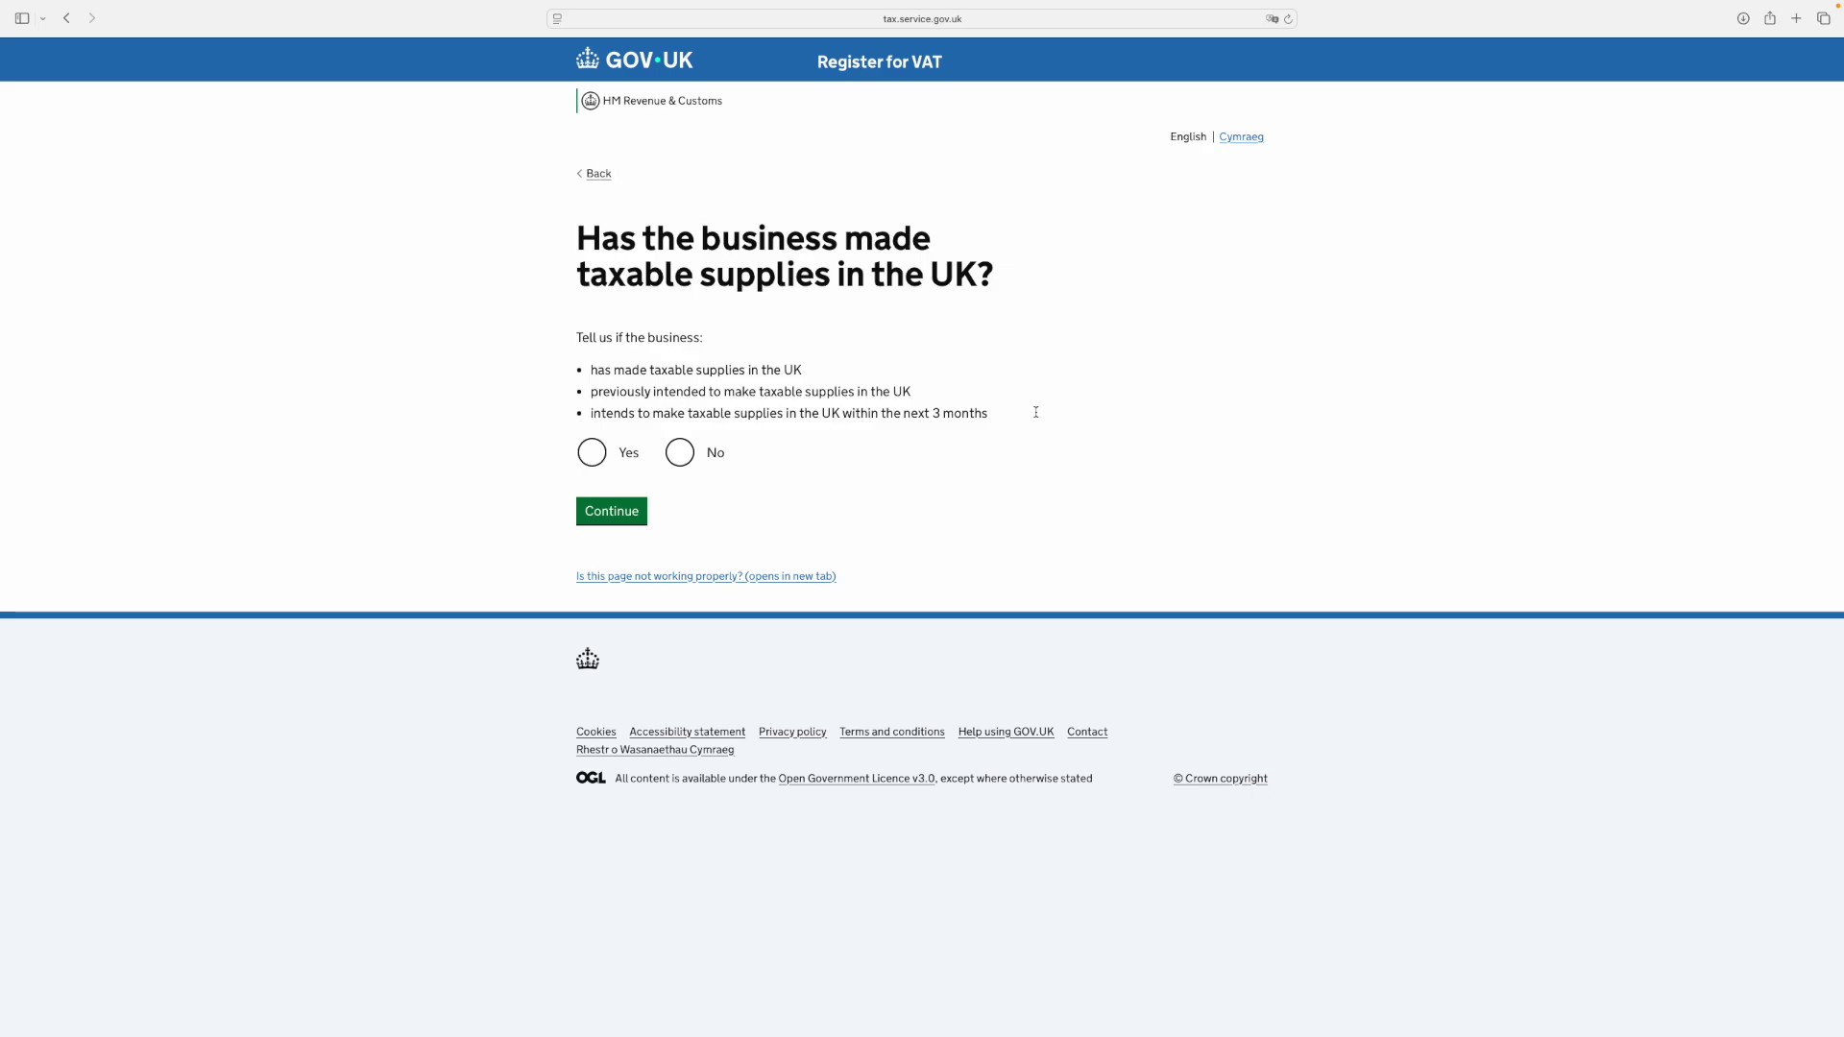
left_click(591, 452)
left_click(616, 512)
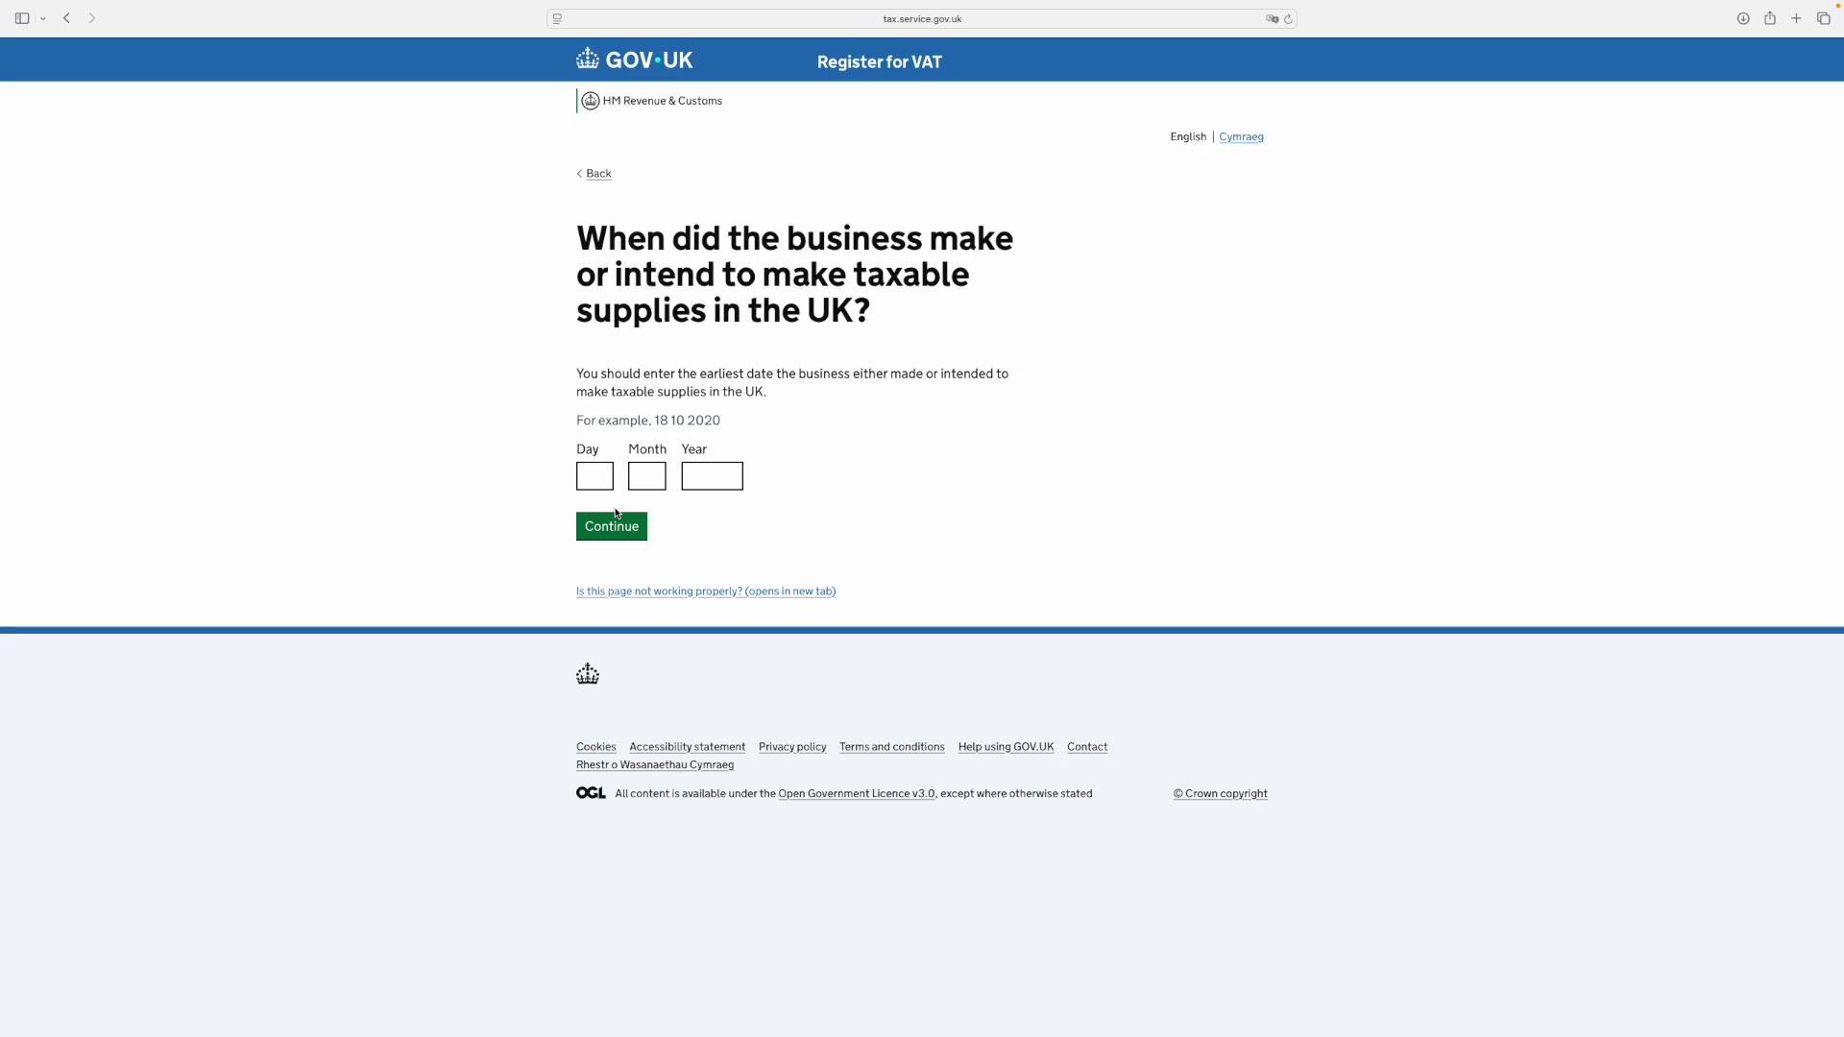
Enter 01/12/2025 as the date UK taxable supplies start.
left_click(594, 475)
type("01")
left_click(644, 472)
type("12")
left_click(708, 470)
type("2025")
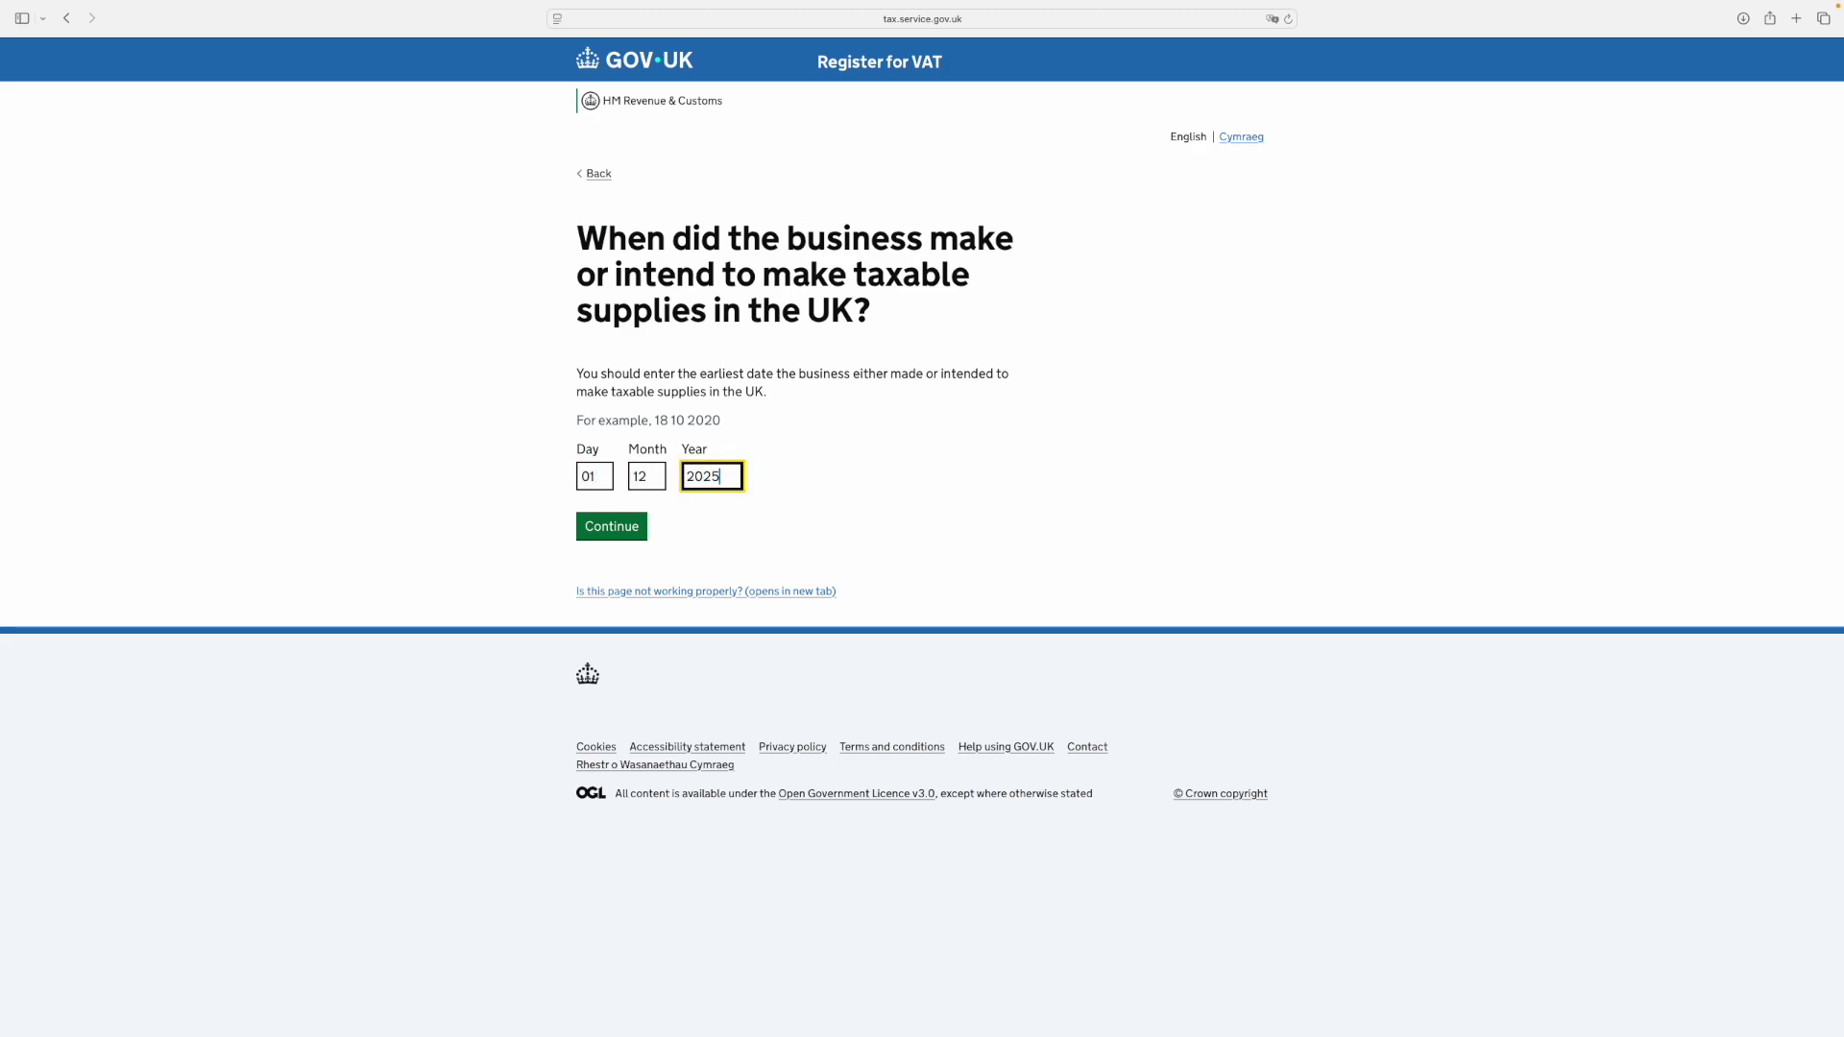
left_click(624, 530)
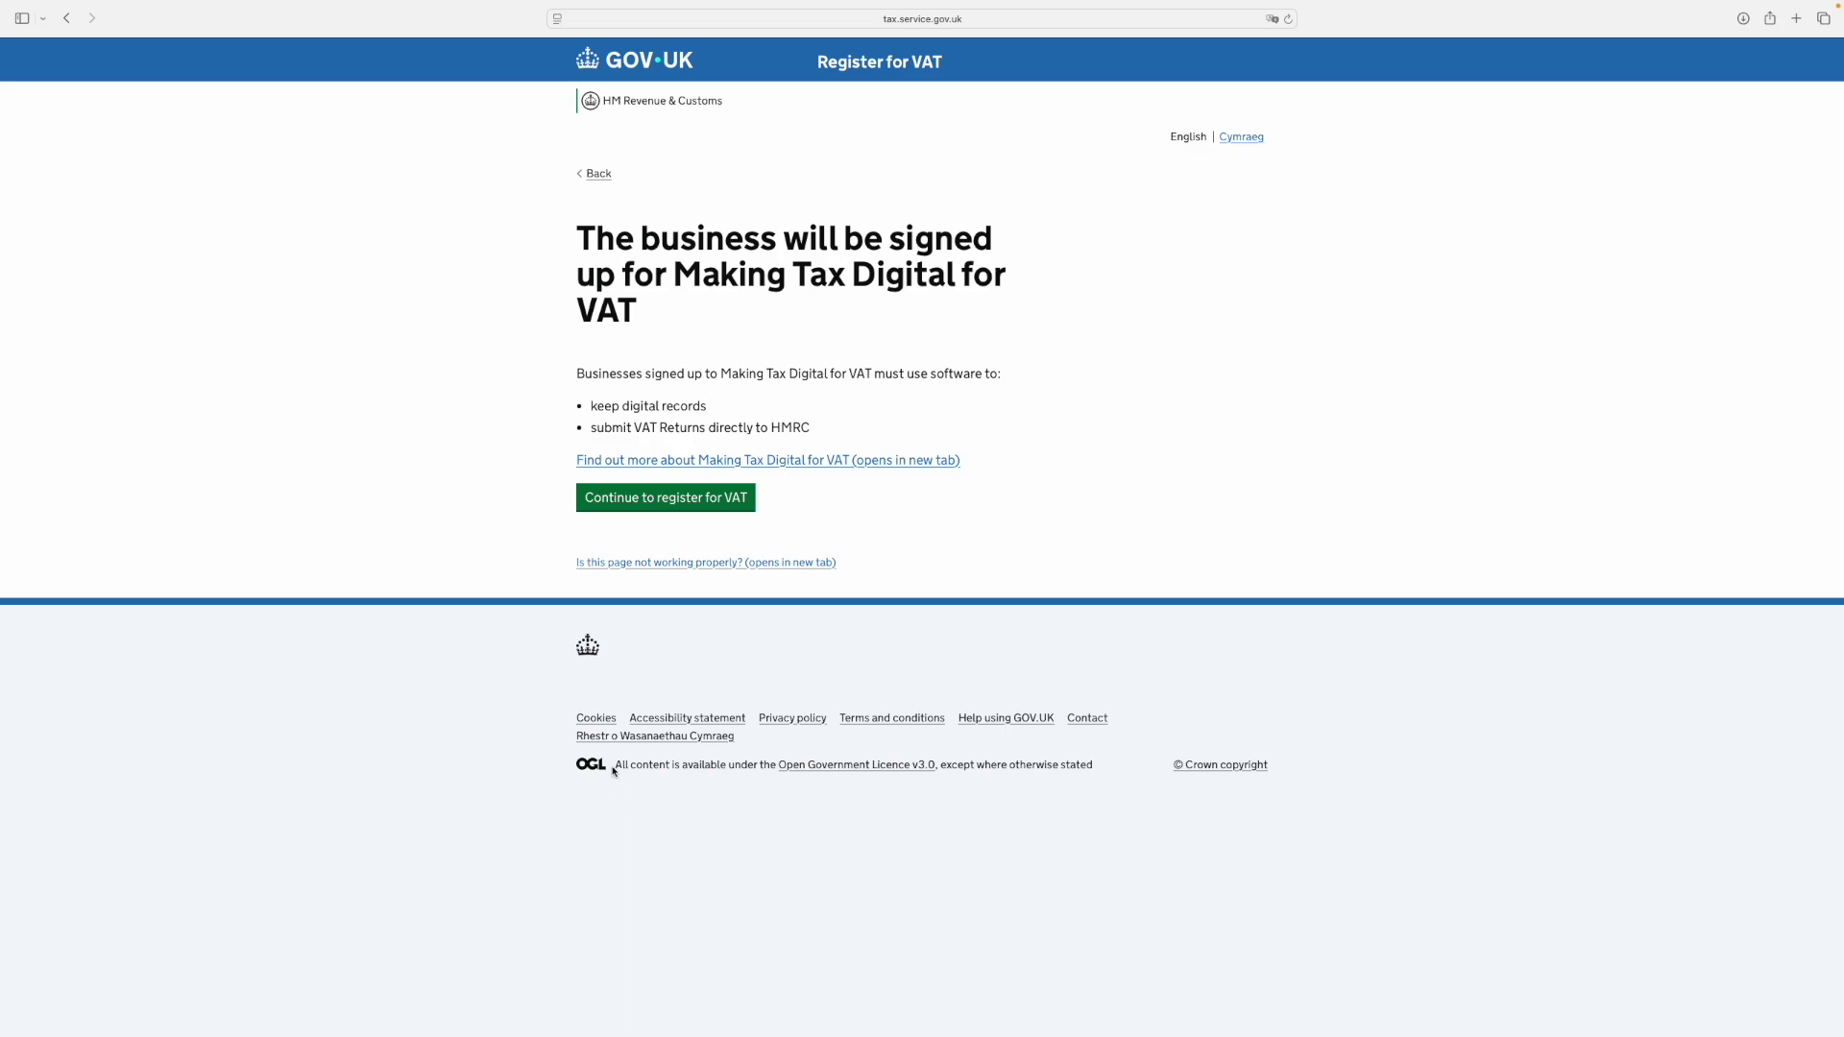
Go to the VAT registration task list and open the Business information section.
left_click(676, 507)
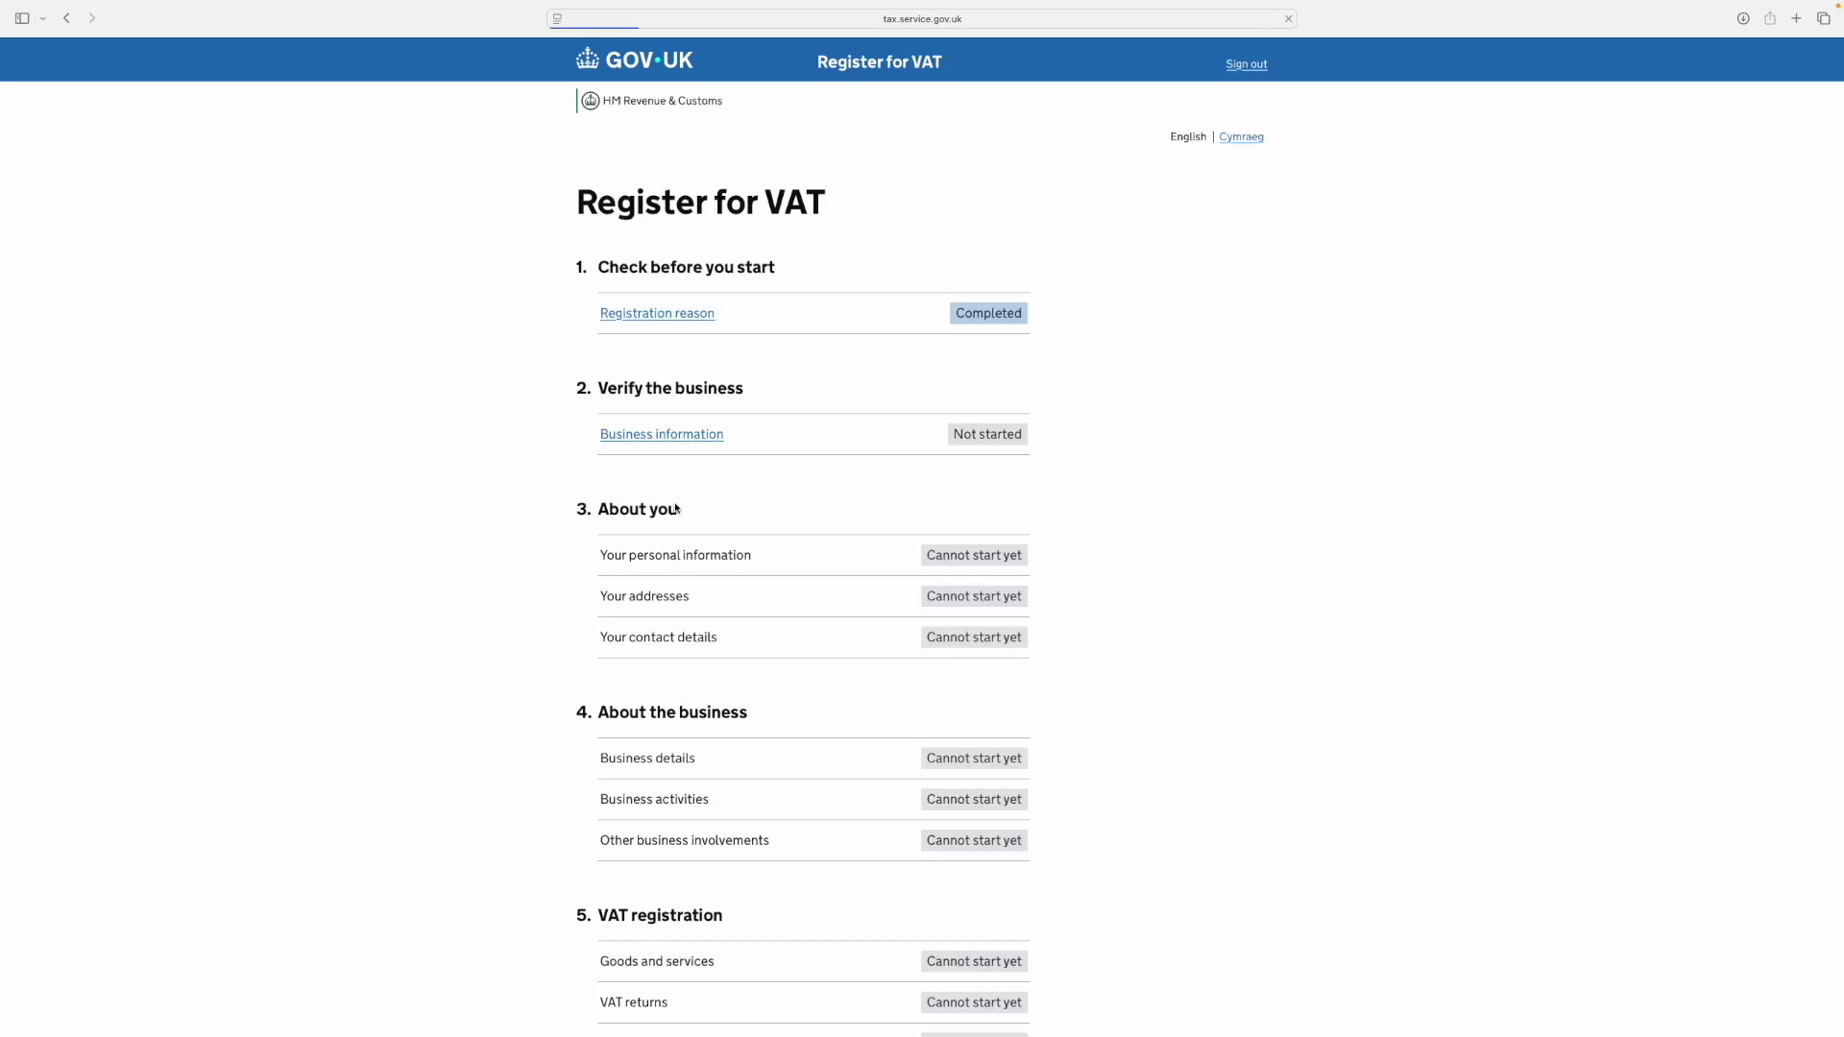
left_click_drag(811, 267, 574, 265)
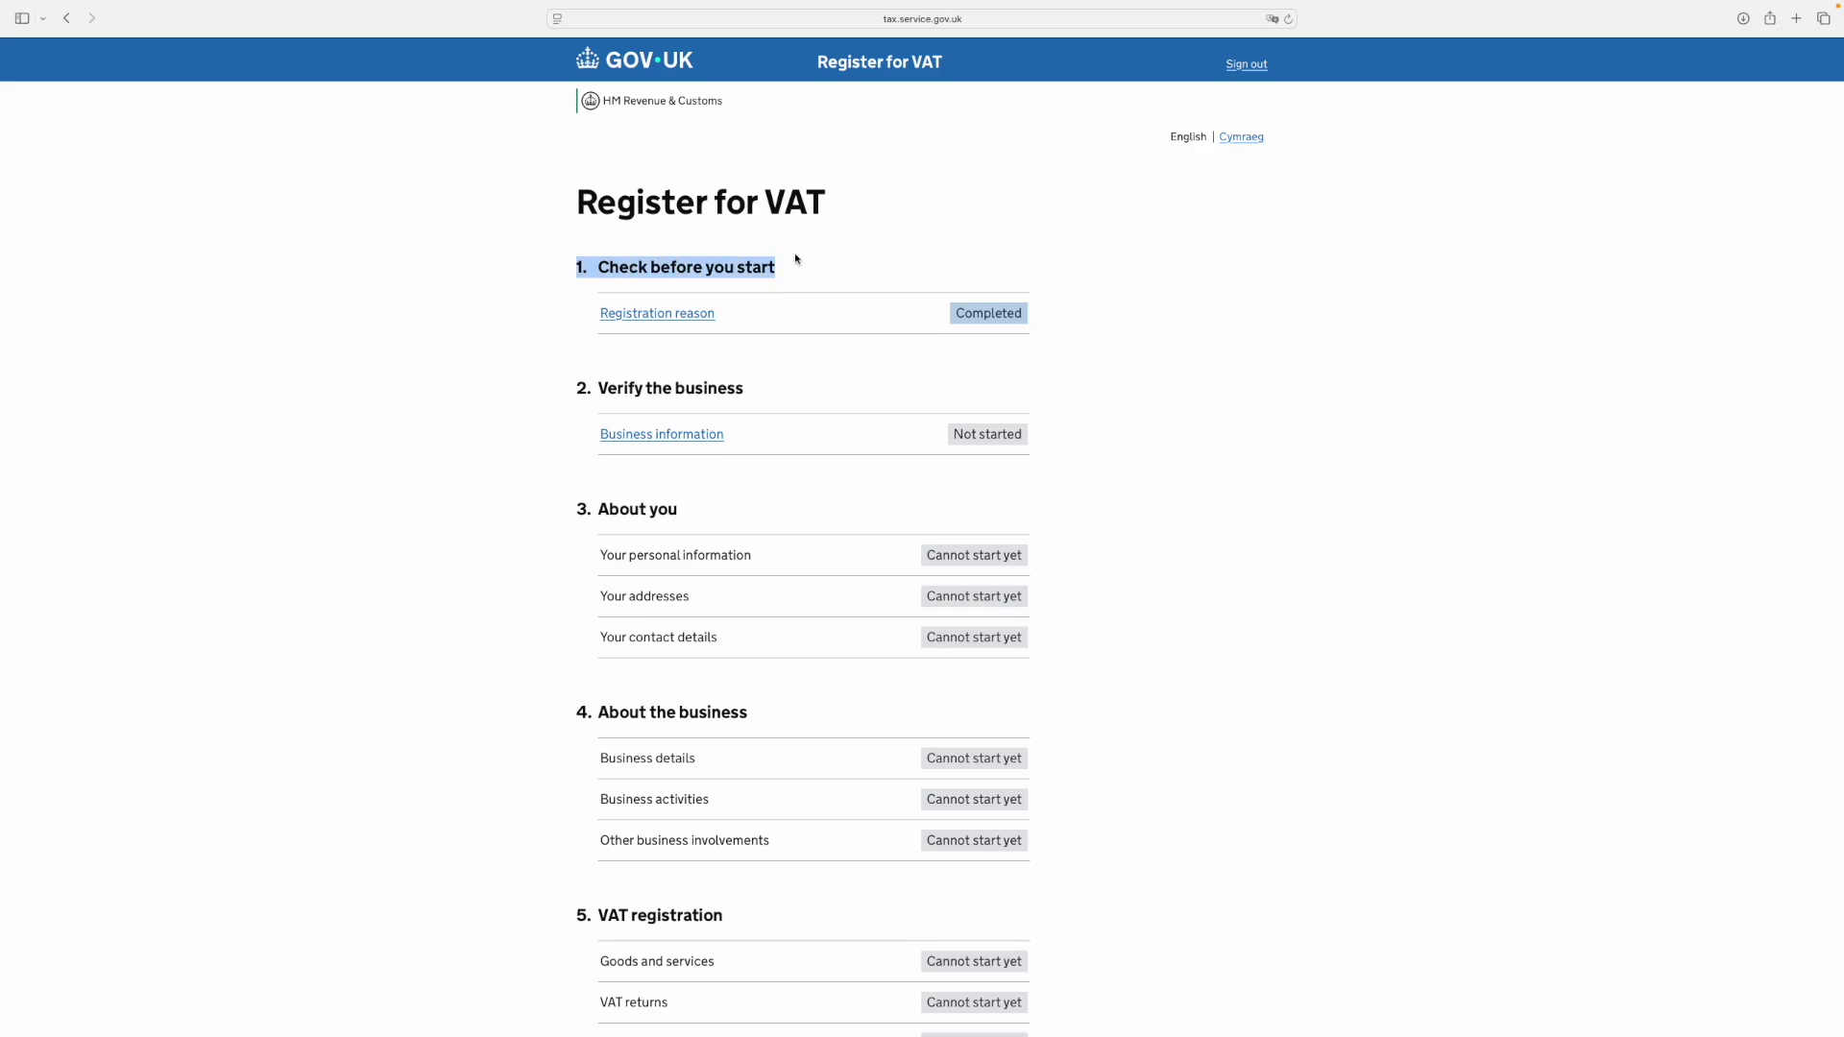
left_click_drag(774, 390, 562, 384)
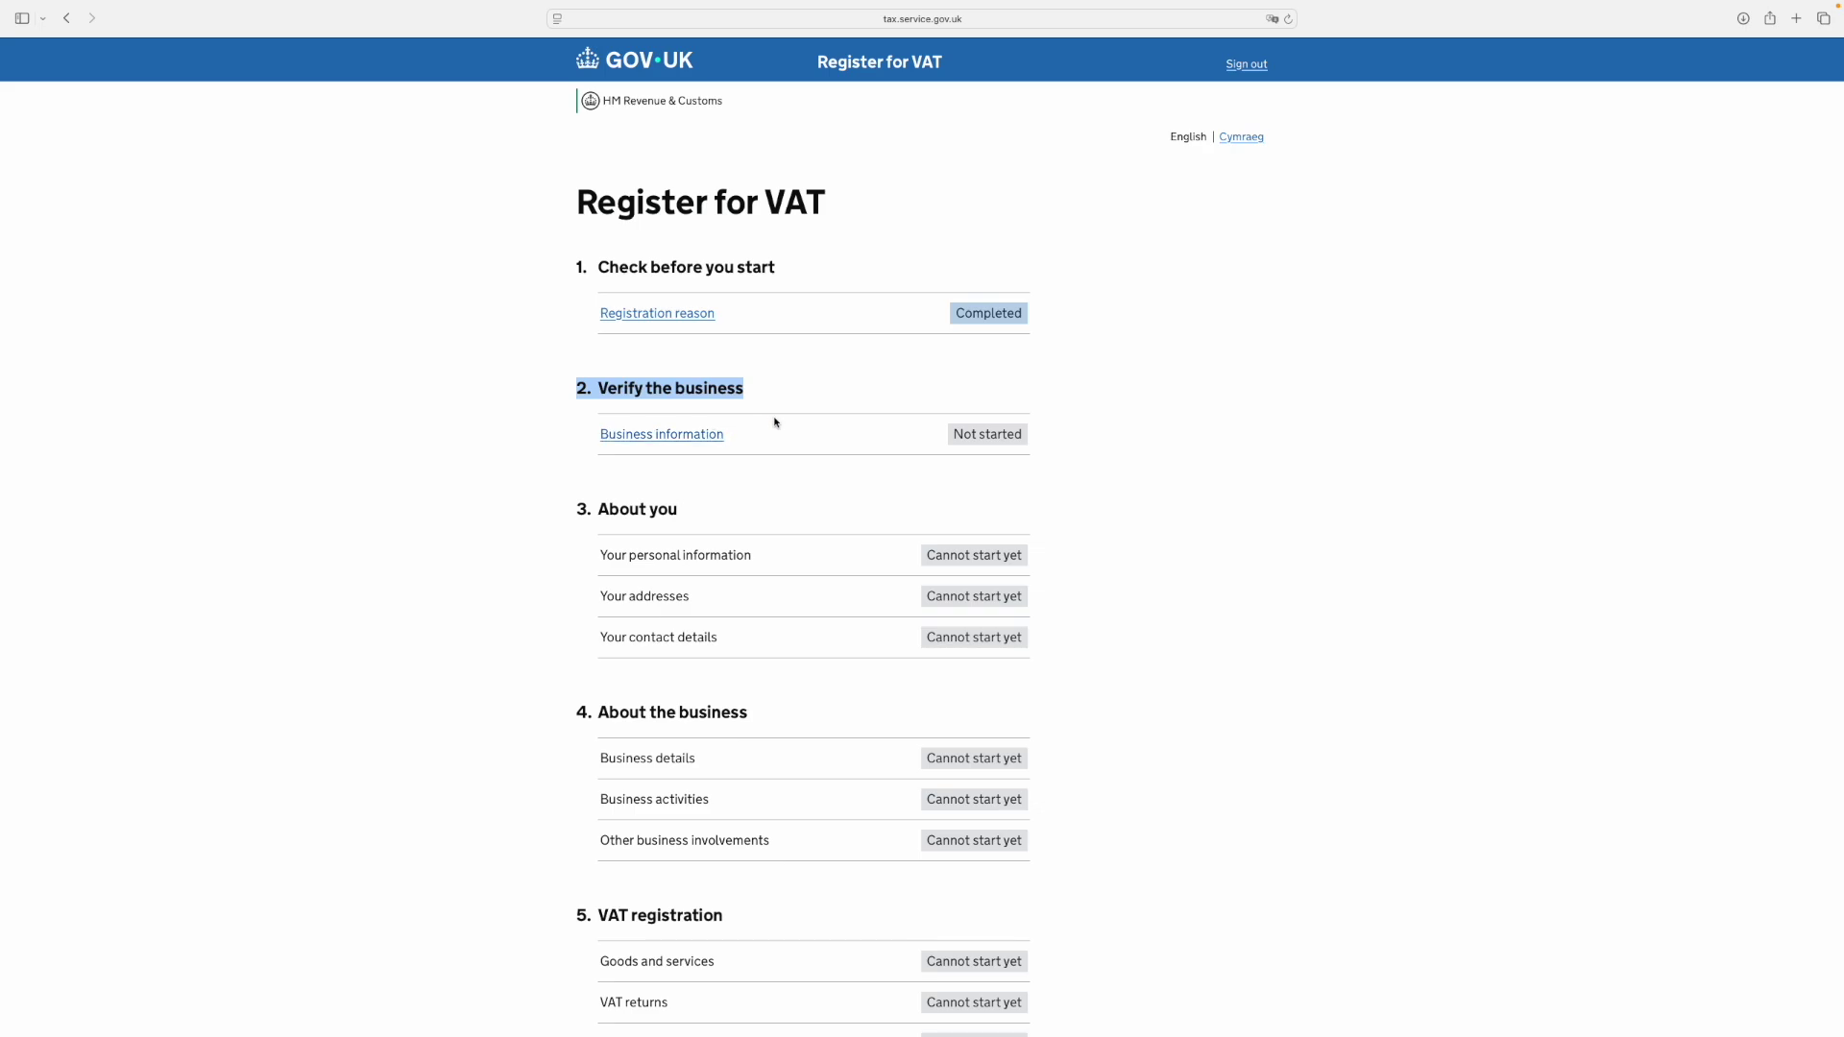
left_click(663, 441)
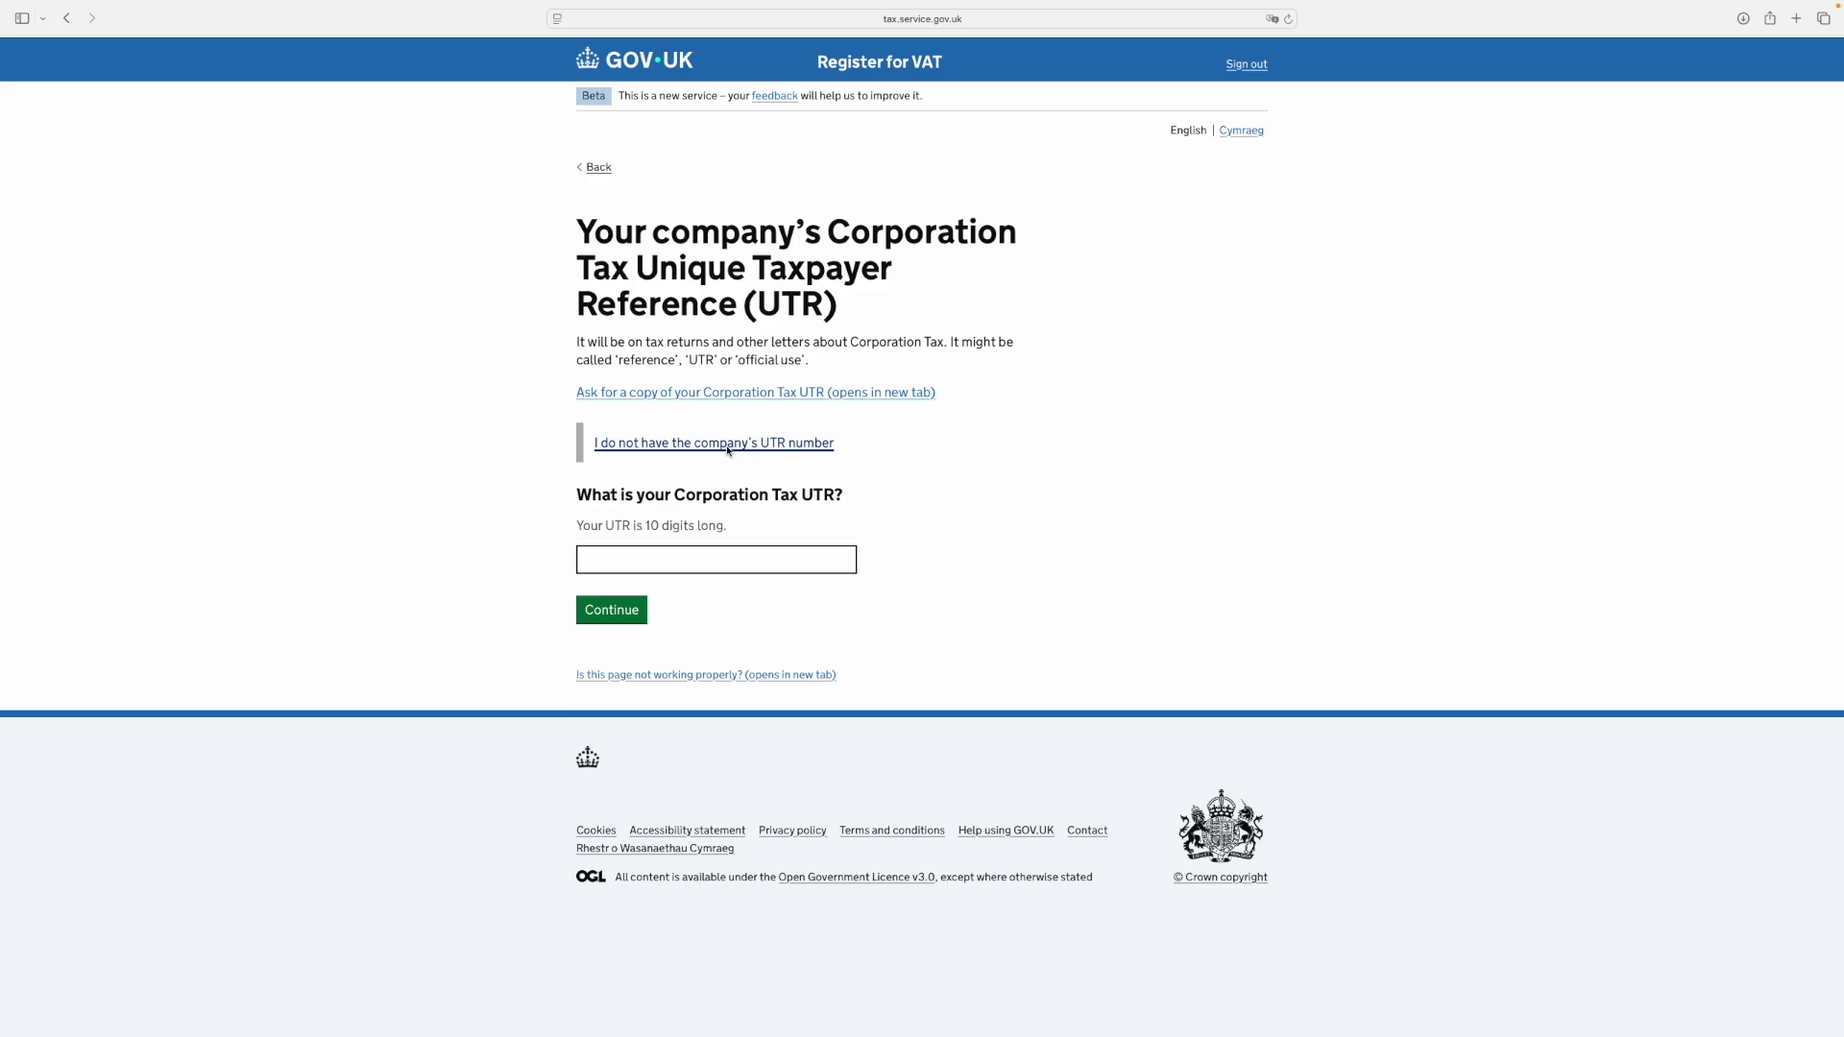
State the company has no UTR but does have an overseas tax identifier.
left_click(684, 444)
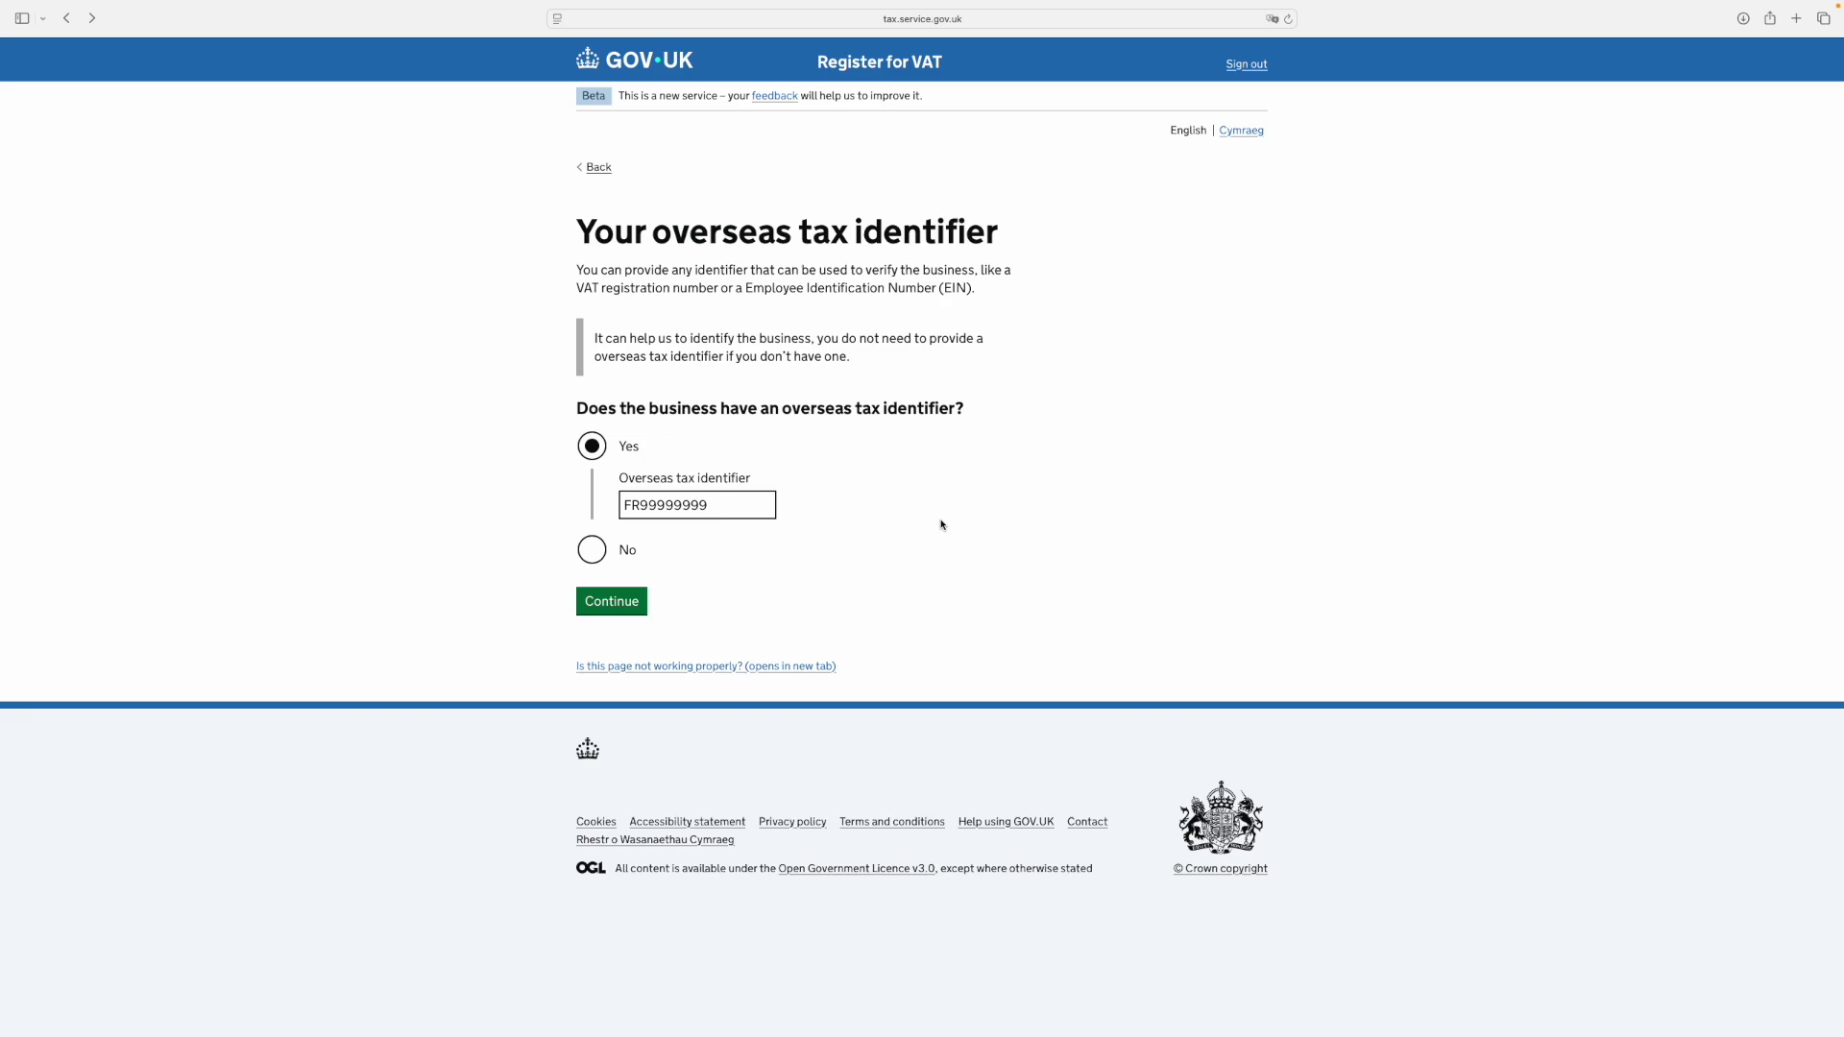
double_click(816, 409)
left_click(1014, 506)
left_click(607, 604)
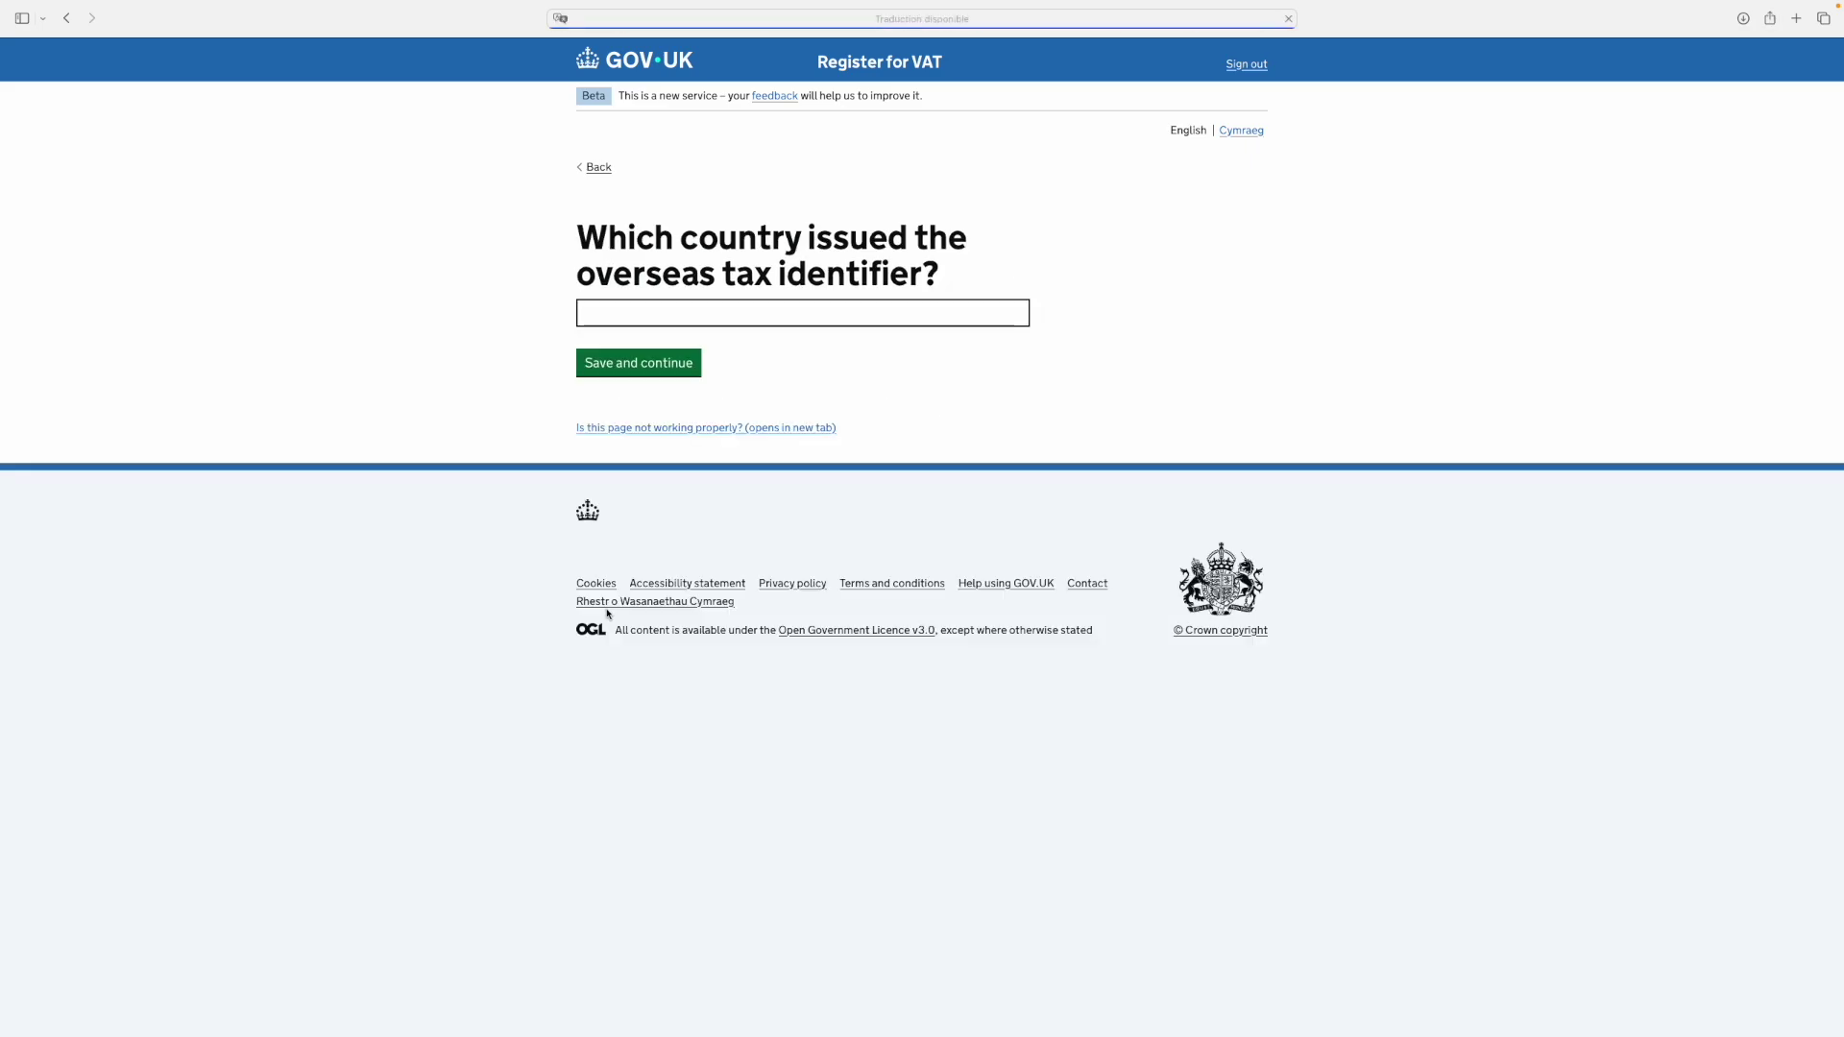
Give France as the identifier's issuing country and confirm the business answers.
left_click(787, 319)
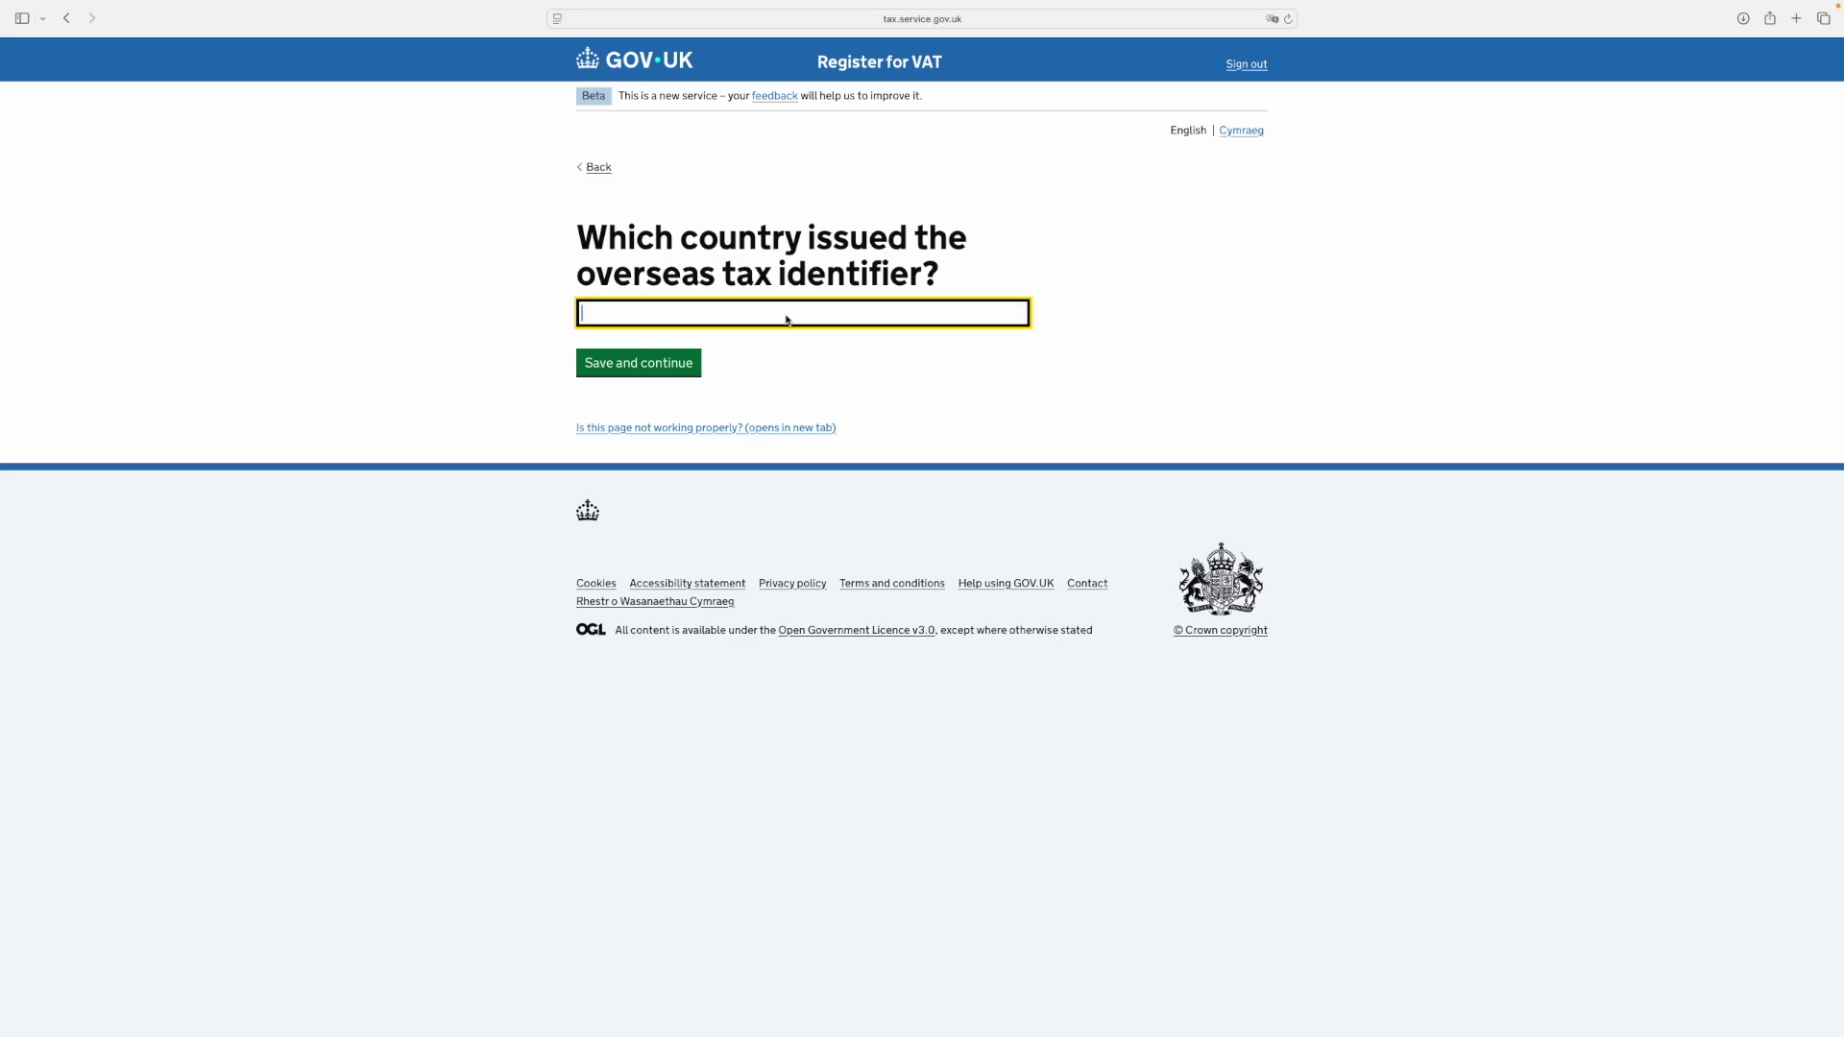
type("Fr")
left_click(920, 360)
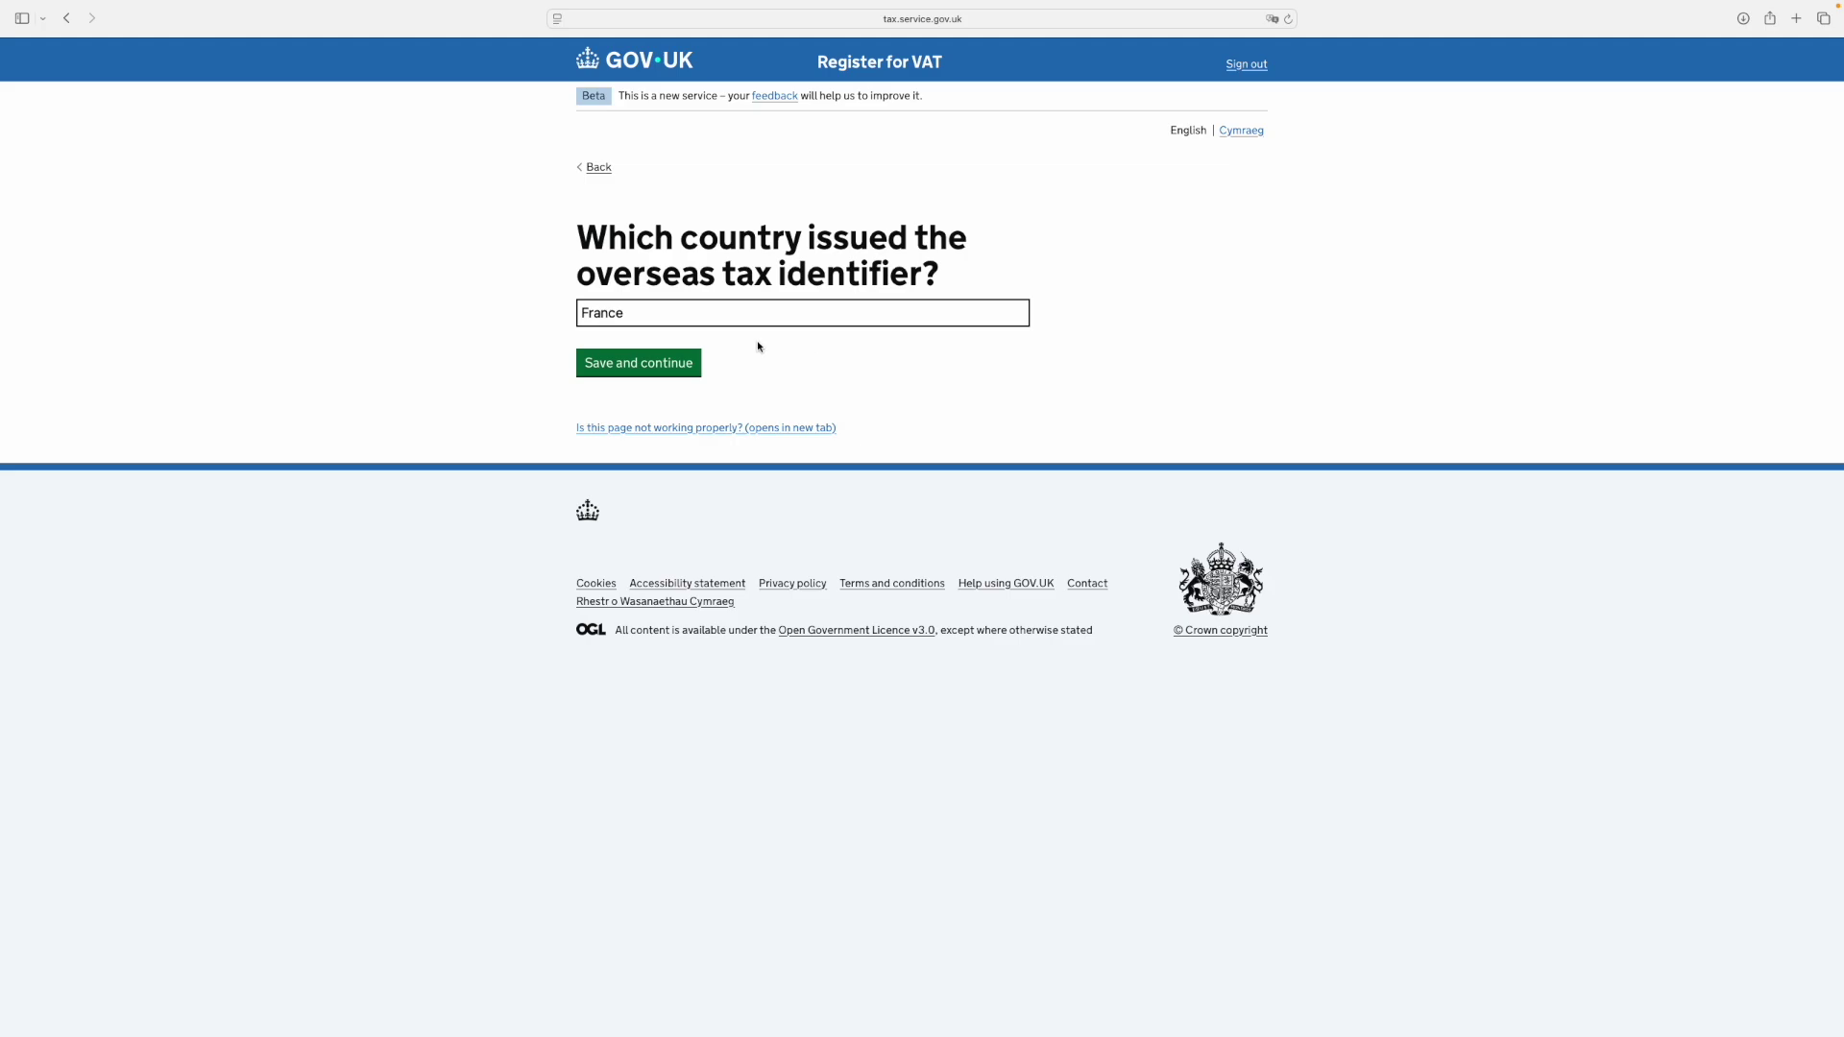
left_click(665, 361)
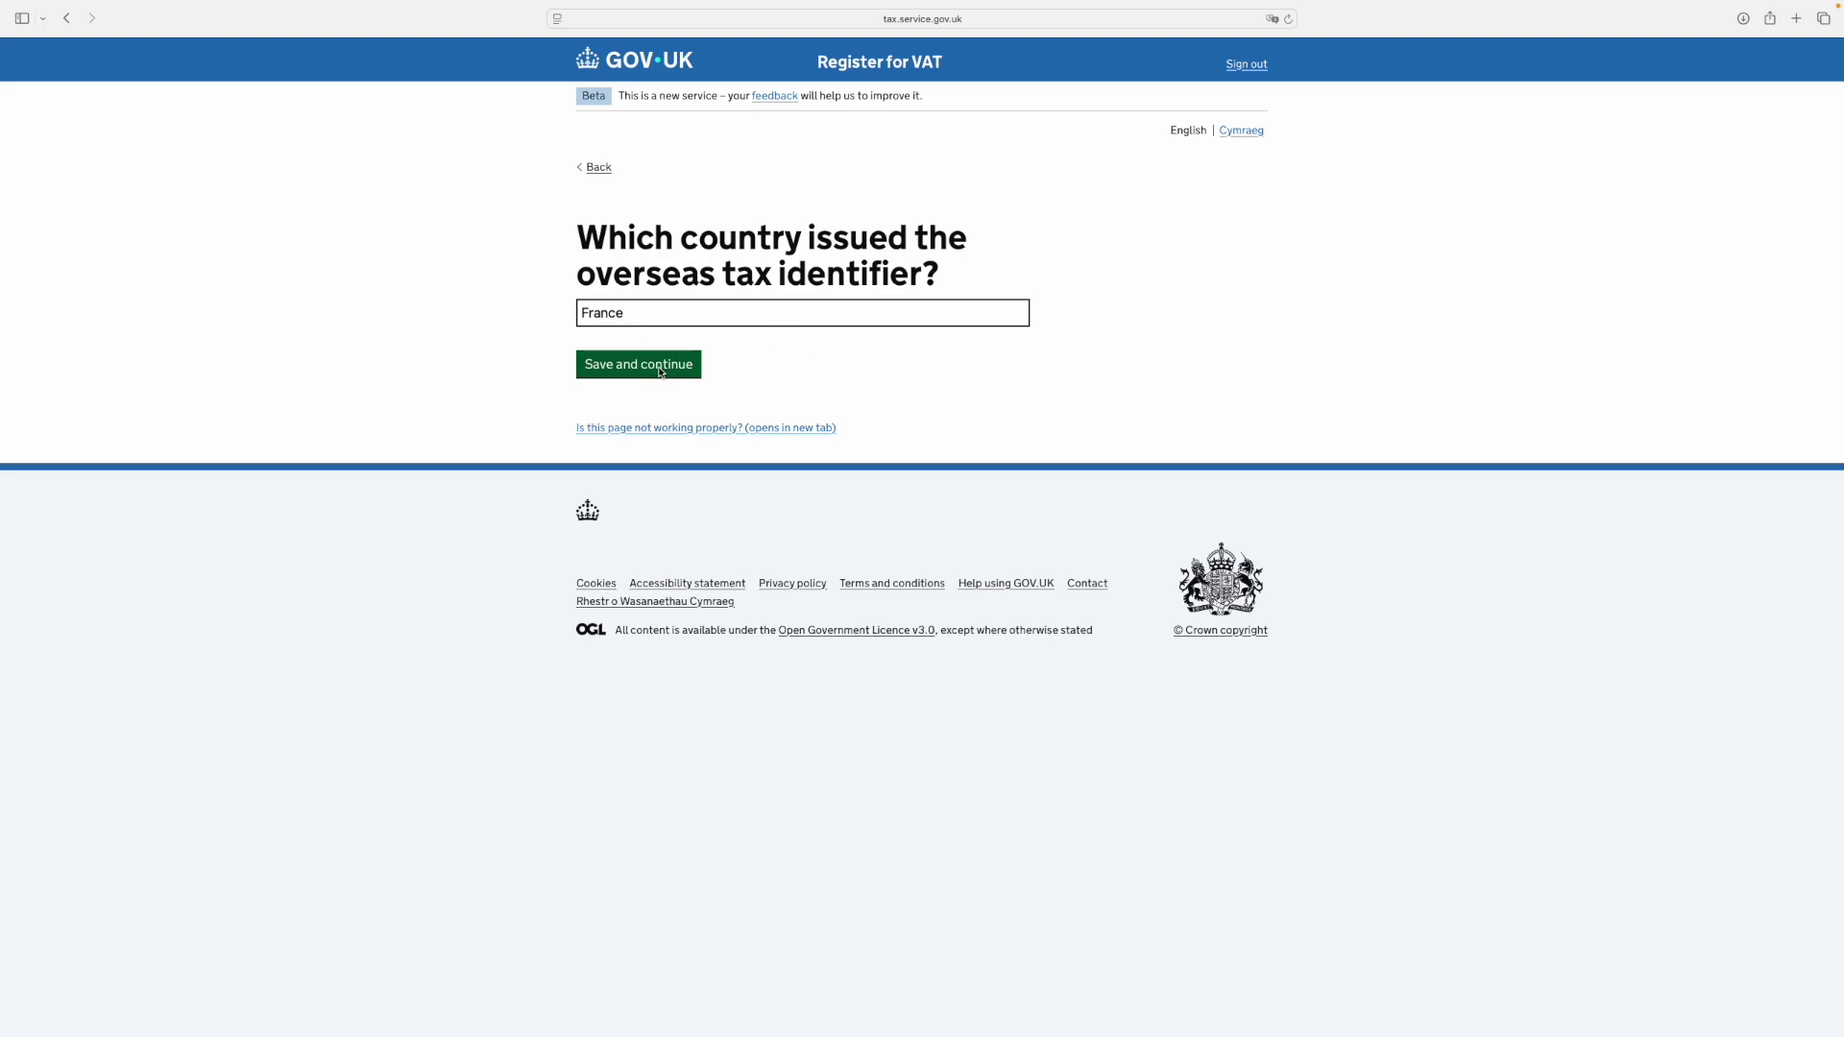
left_click(614, 607)
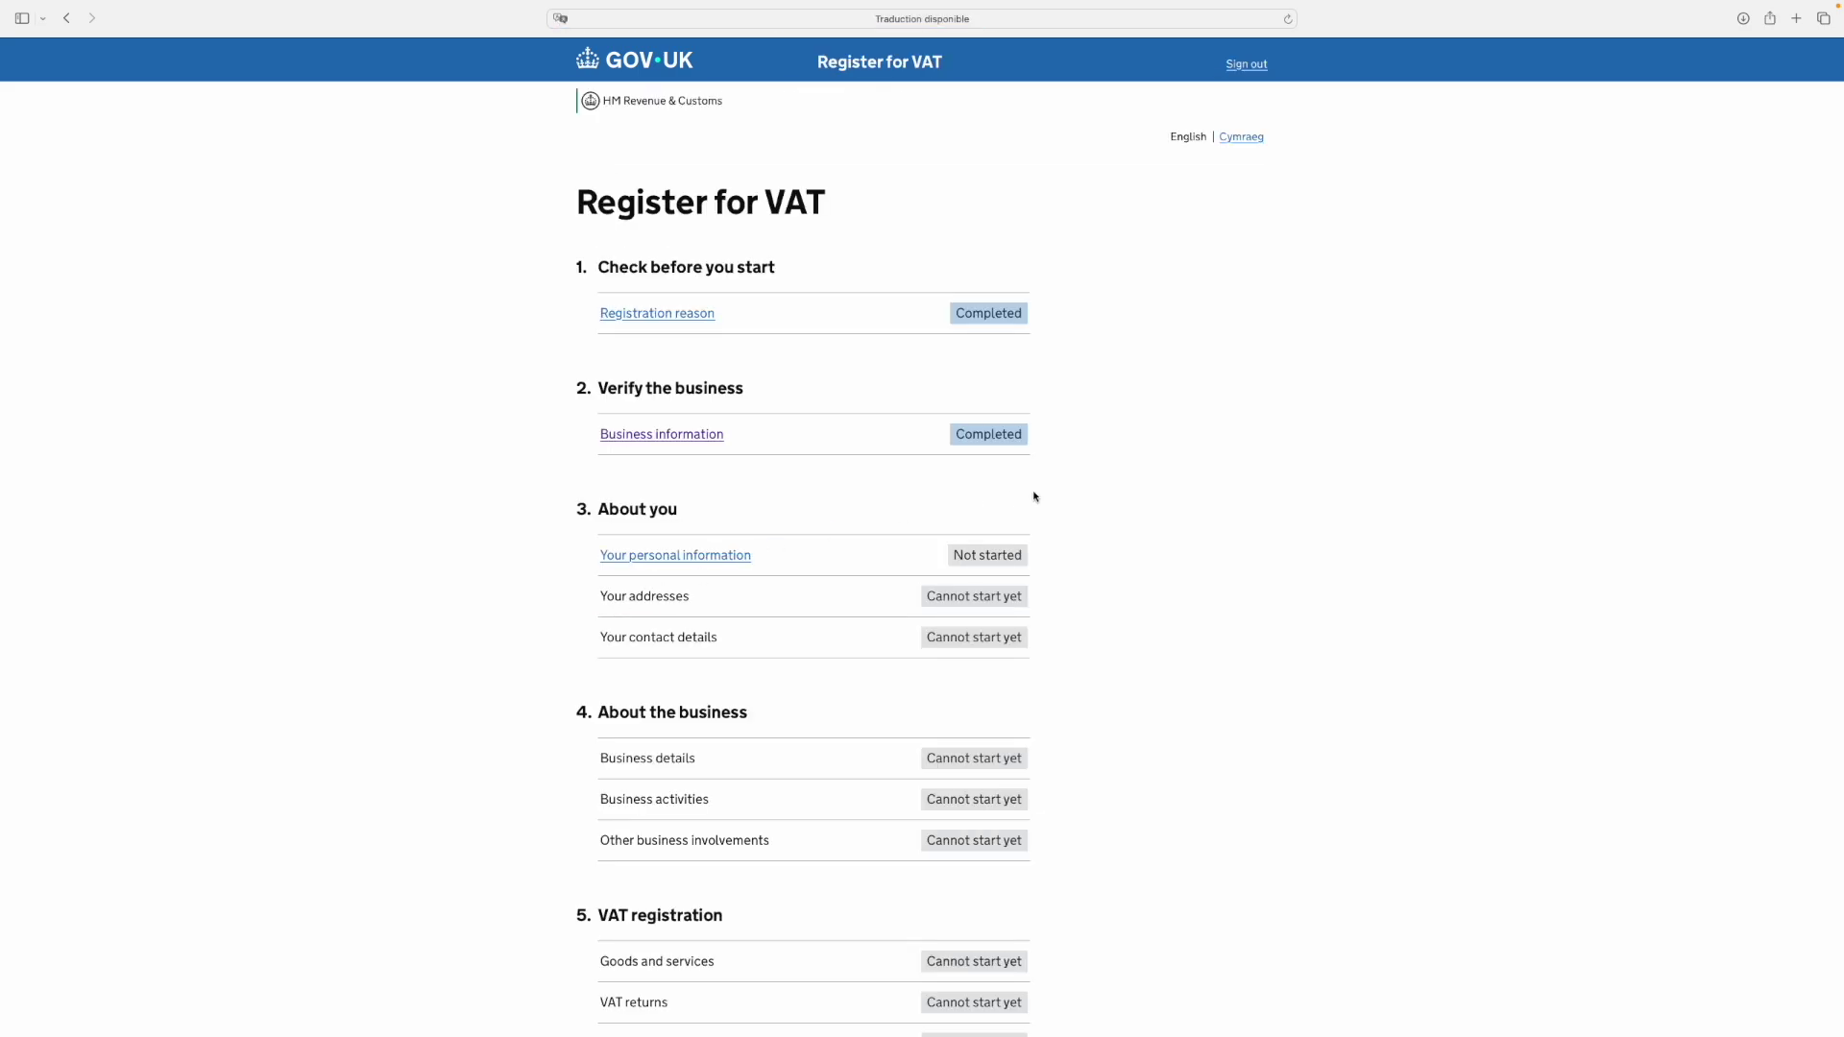
Enter the applicant's first and last name in the personal information section.
scroll(1114, 516, "down", 3)
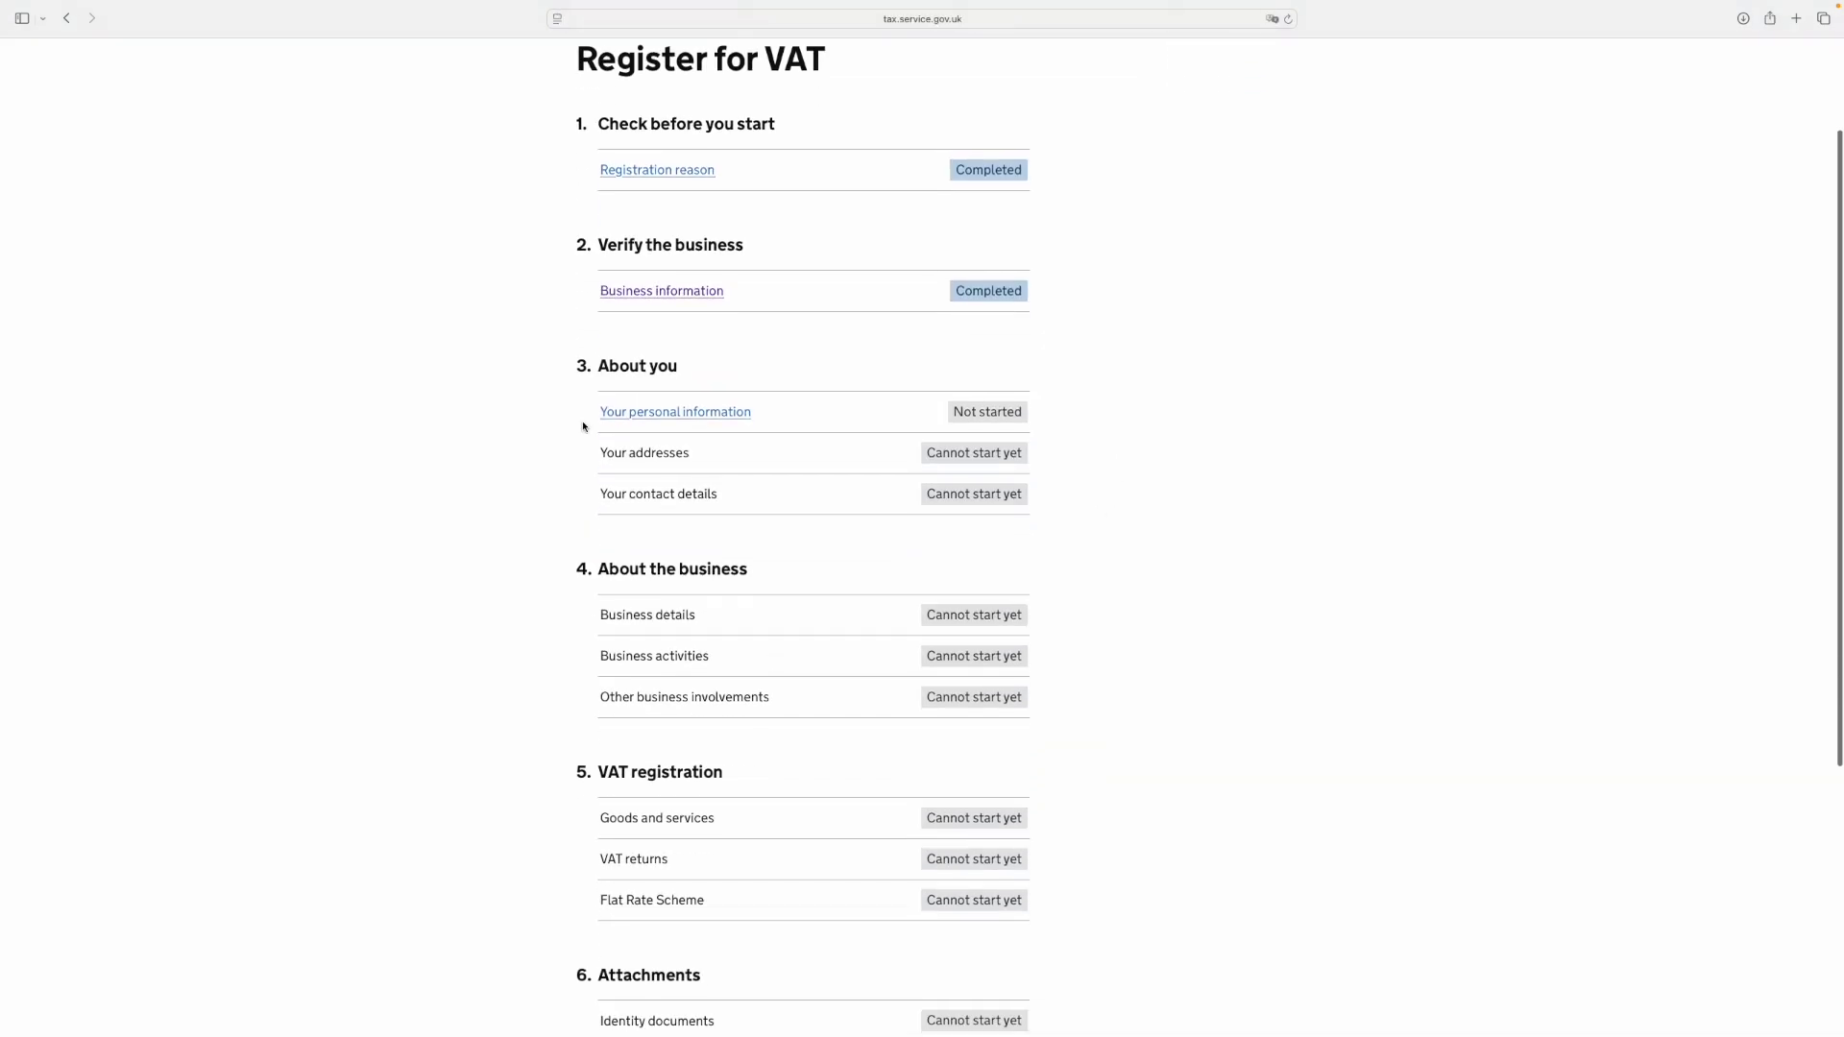
left_click_drag(578, 370, 684, 370)
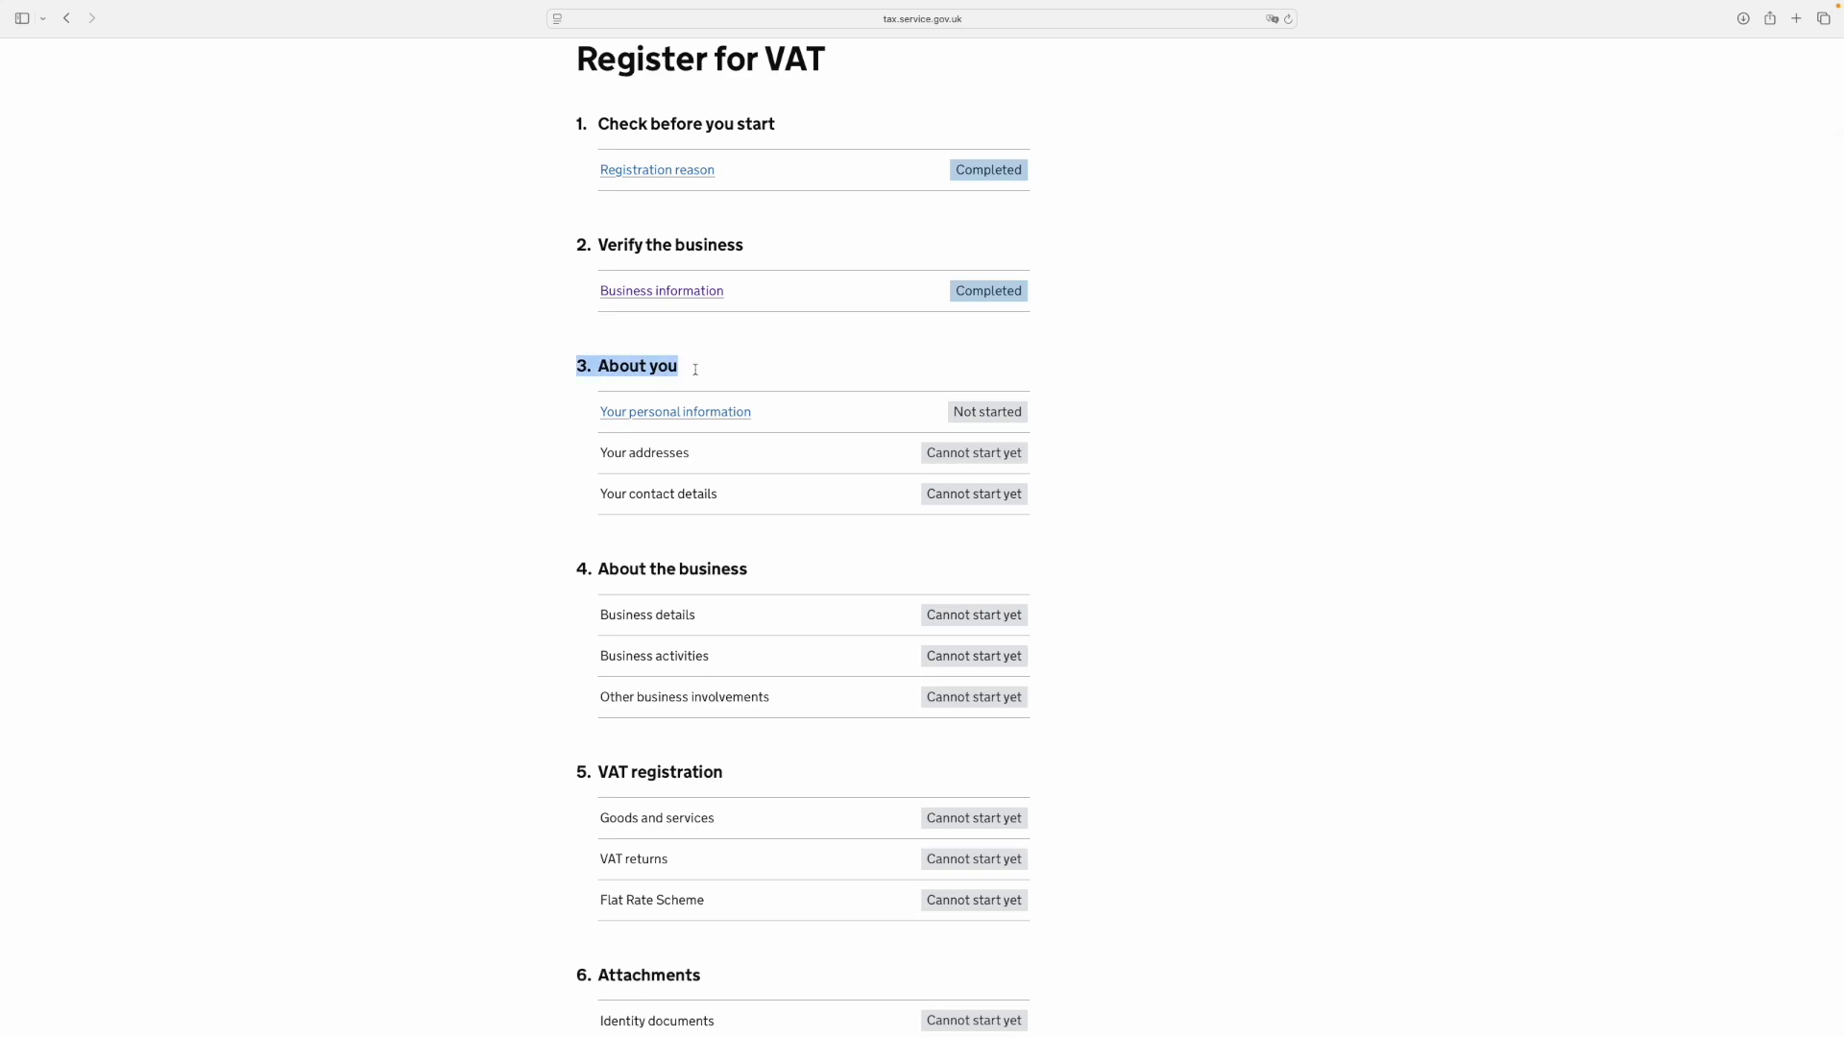
left_click(654, 413)
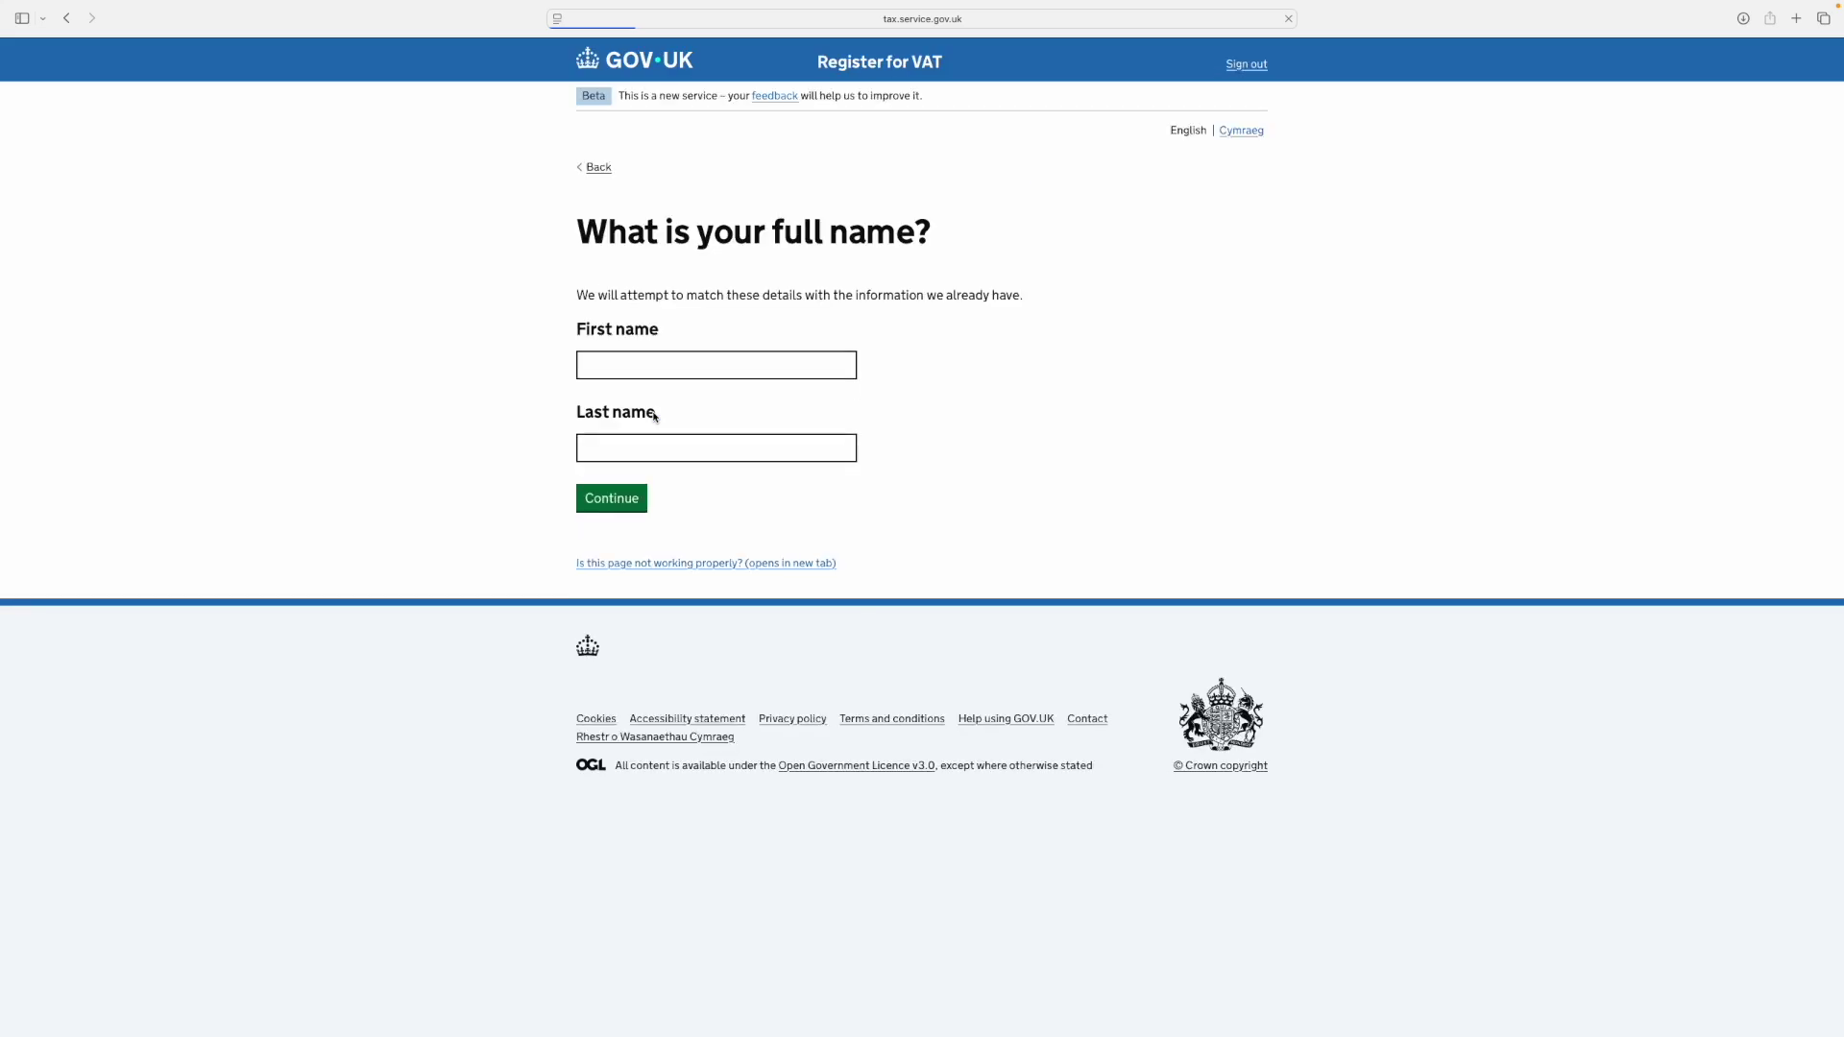
left_click(676, 375)
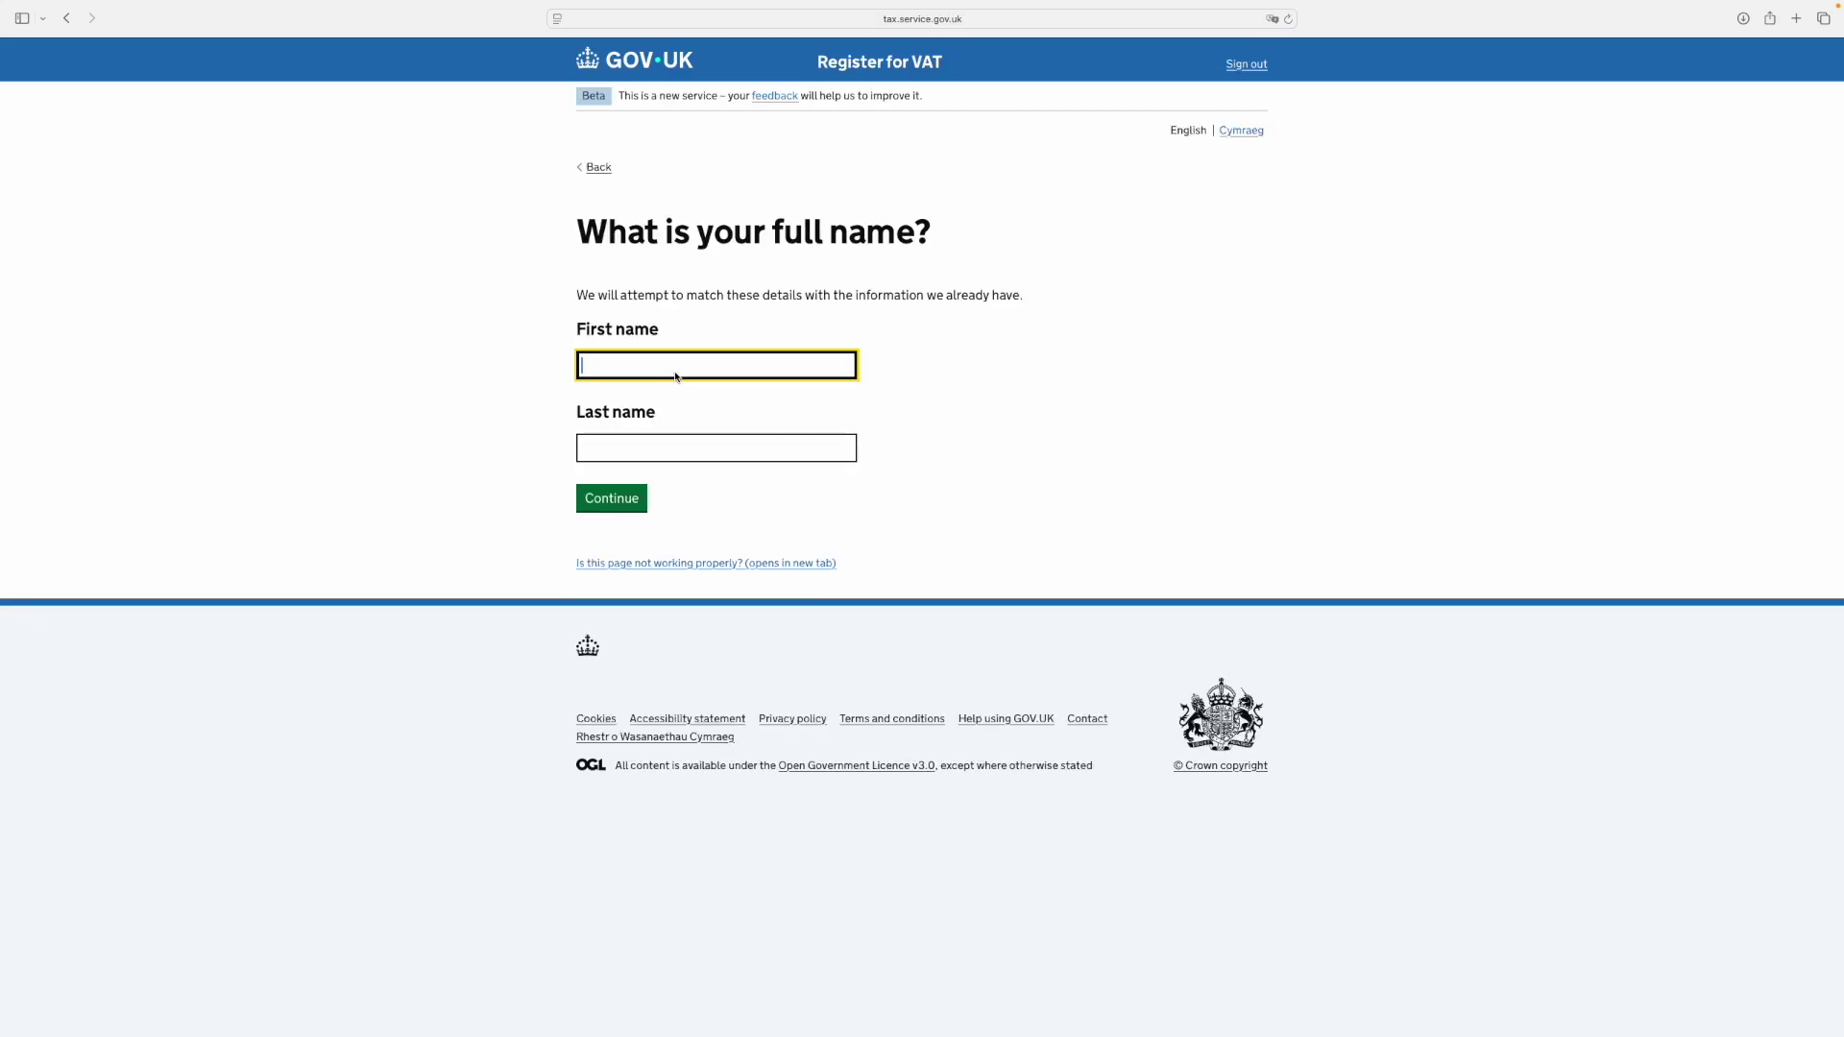
key("Tab")
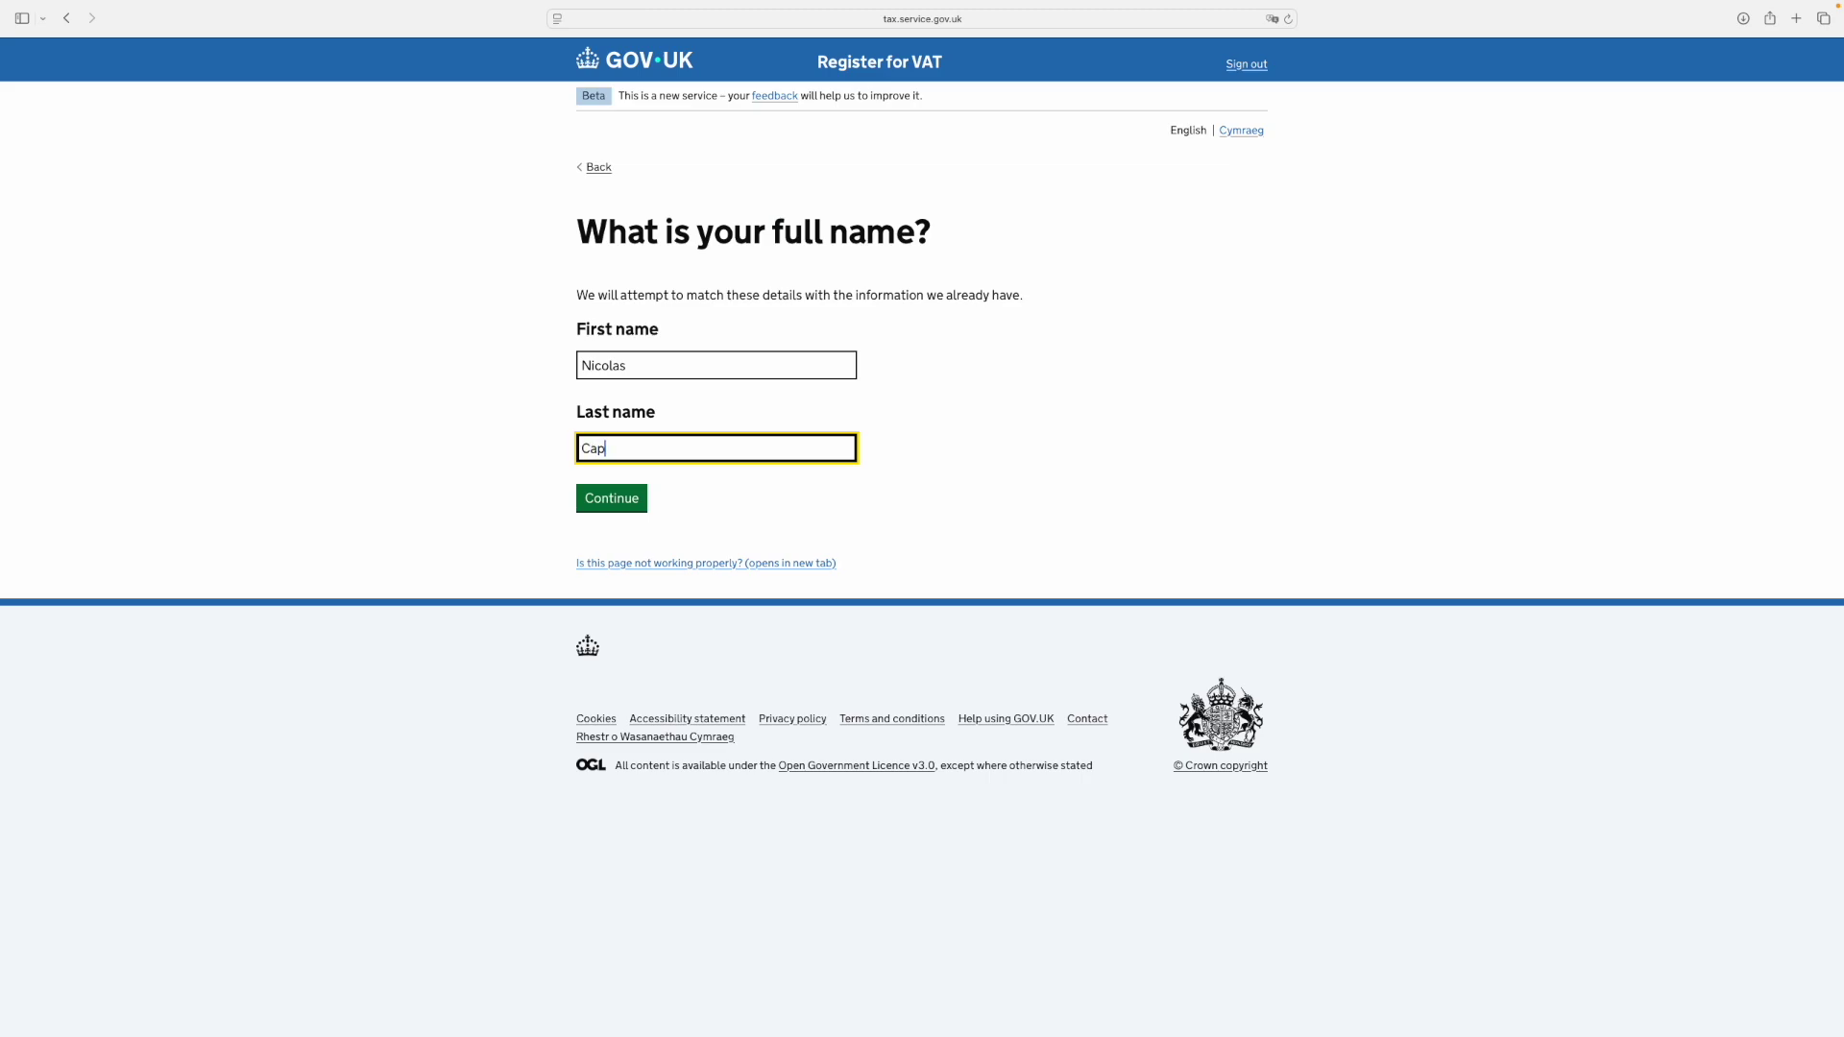
left_click(602, 498)
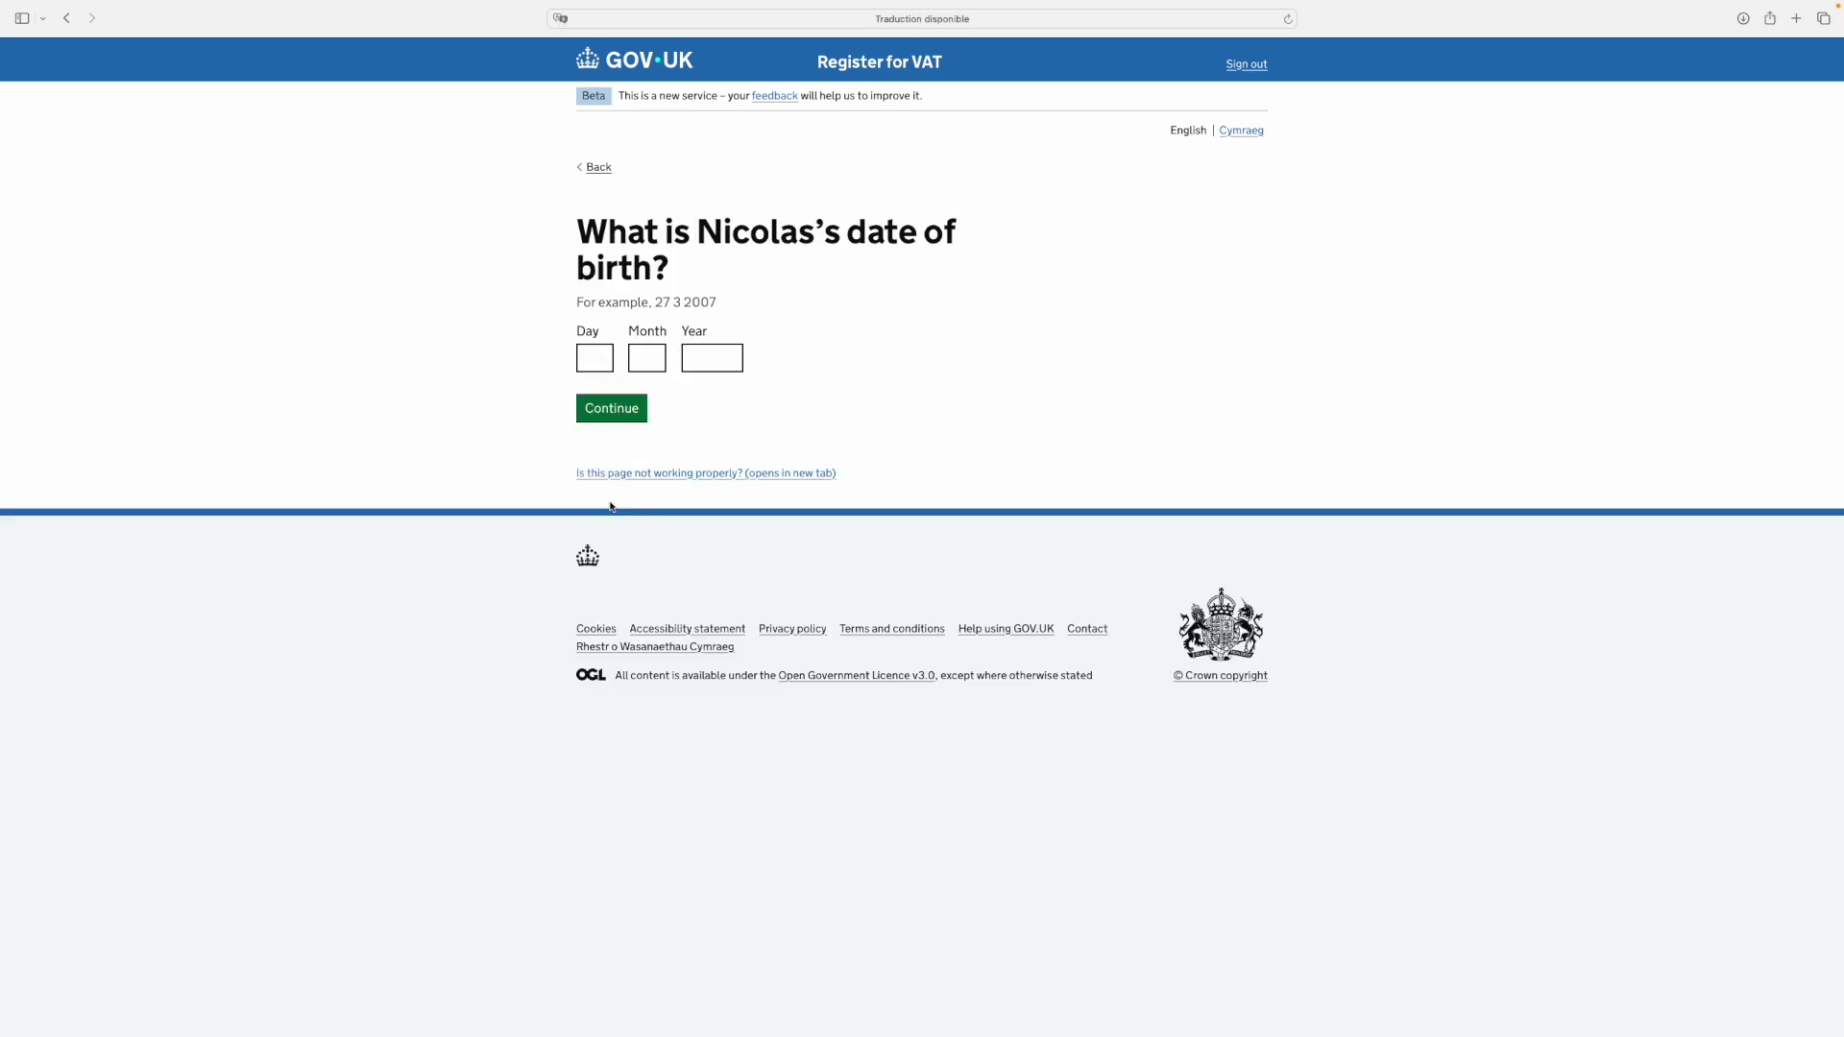
Set the date of birth to 01/01/1990 and state there is no National Insurance number.
left_click(592, 361)
type("01")
key("Tab")
type("01")
key("Tab")
type("1")
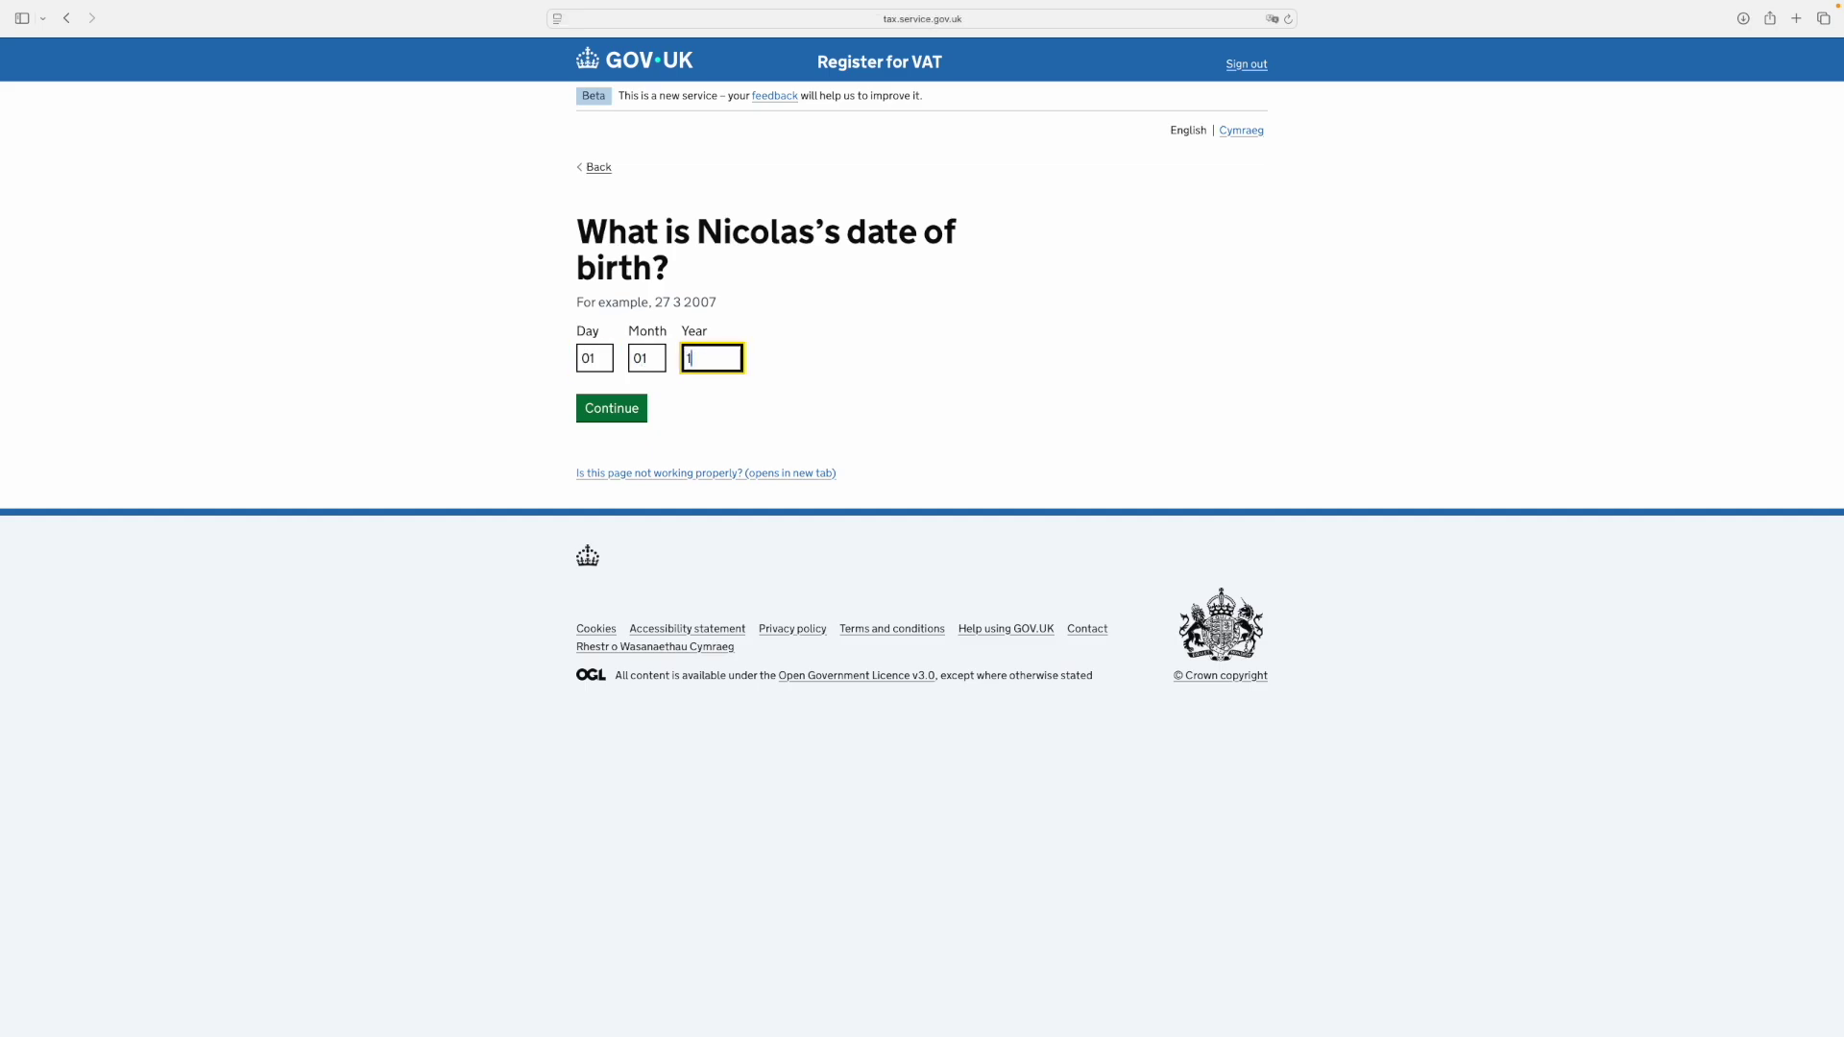
type("990")
left_click(599, 411)
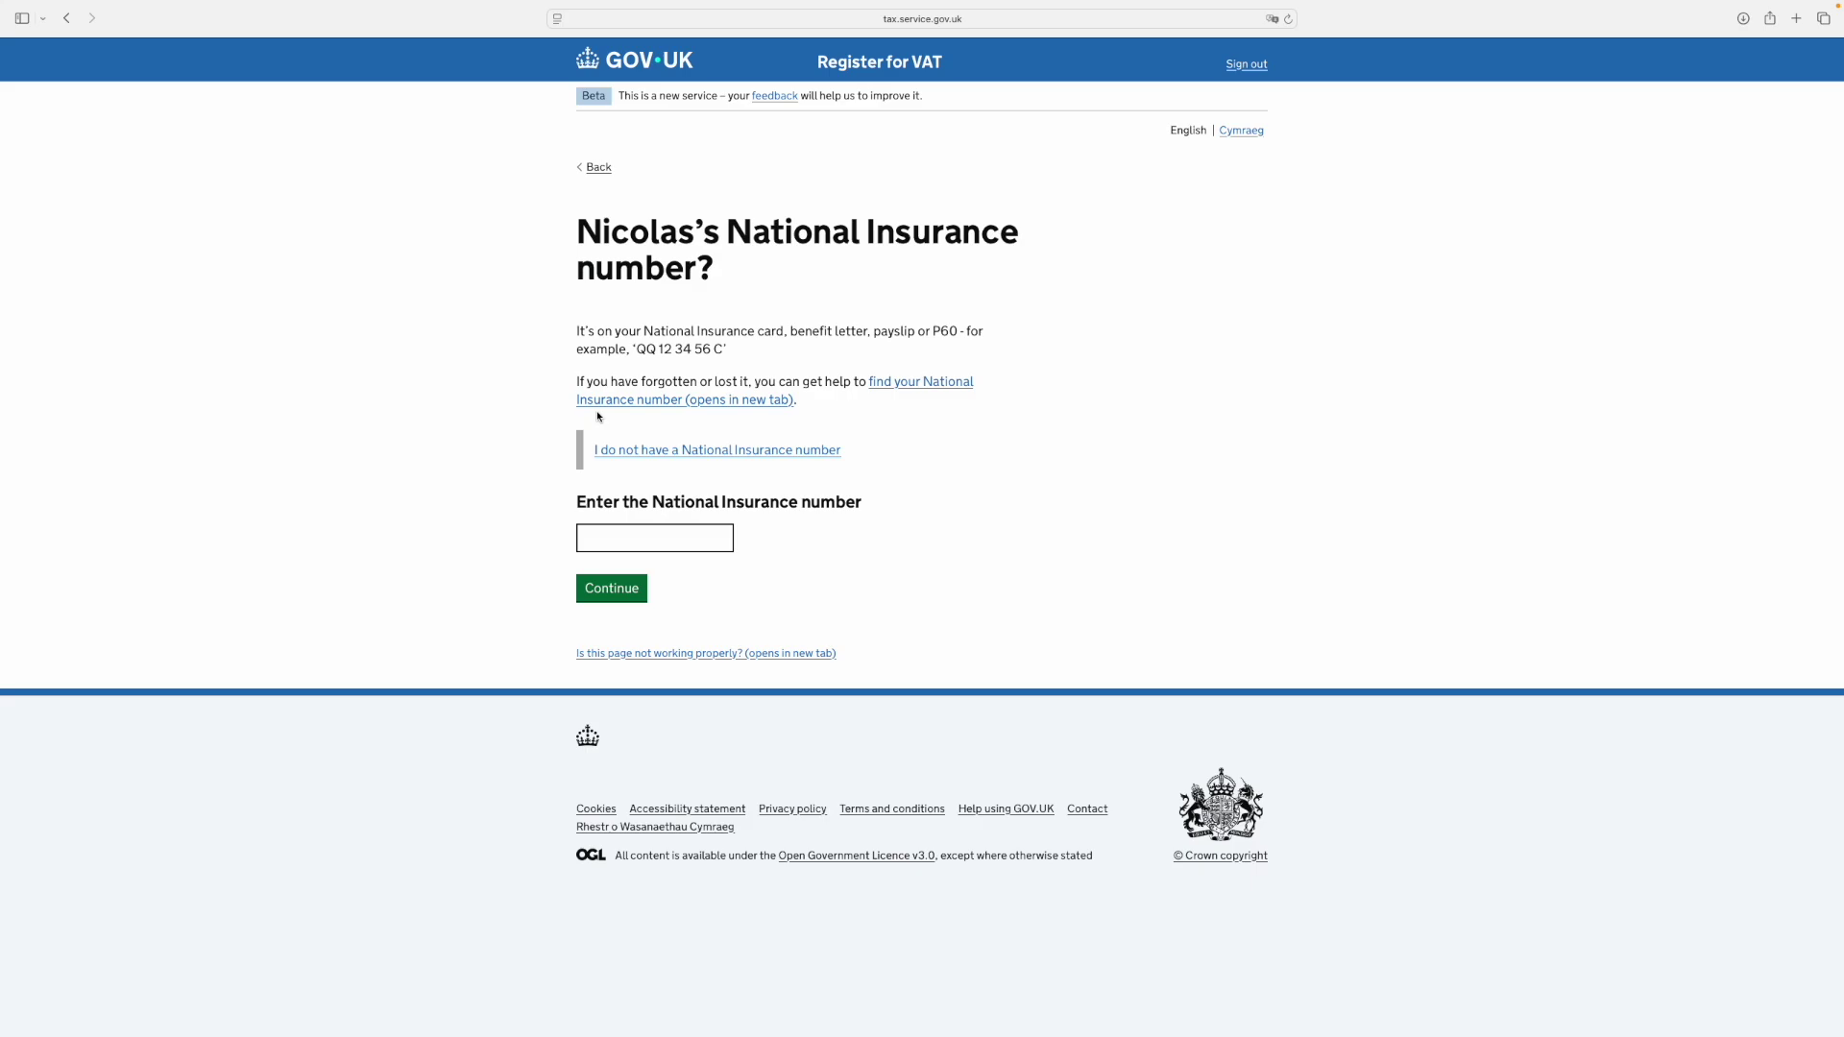
left_click(687, 452)
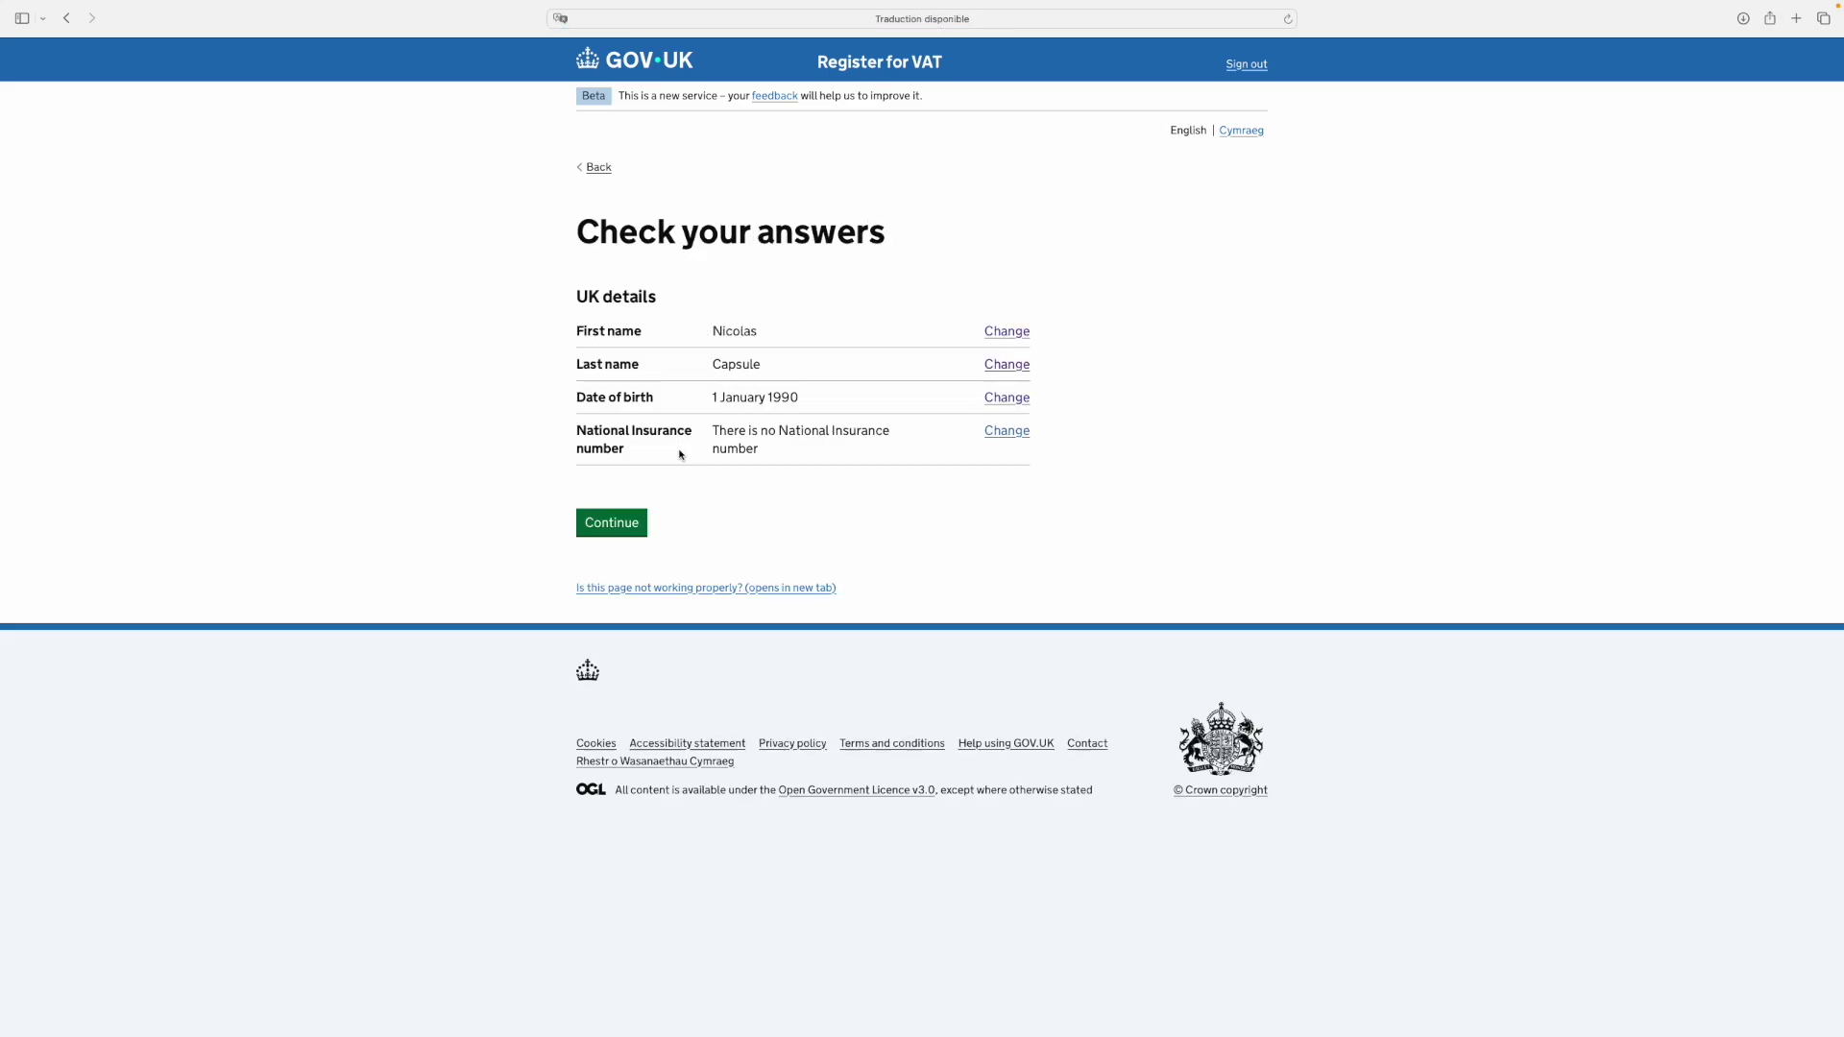
Confirm the personal details and save Director as the role in the business.
left_click(619, 534)
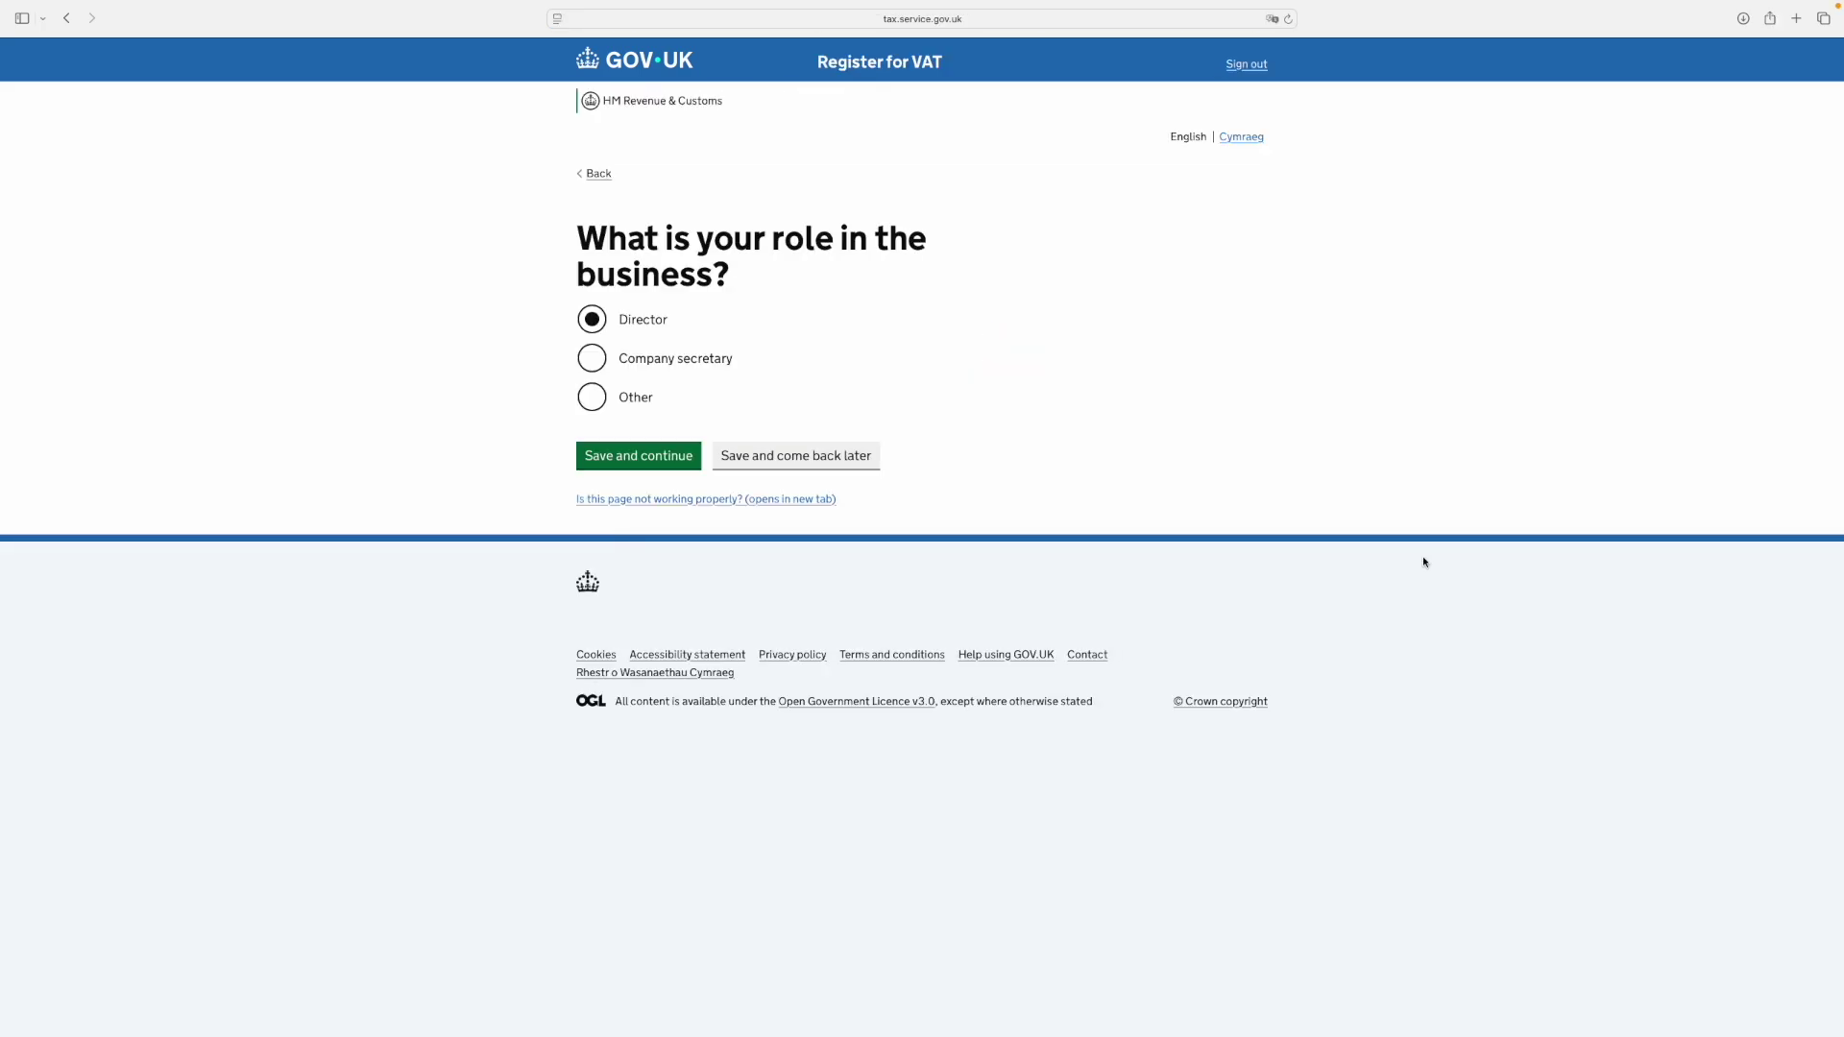
double_click(654, 320)
left_click(591, 397)
left_click(671, 439)
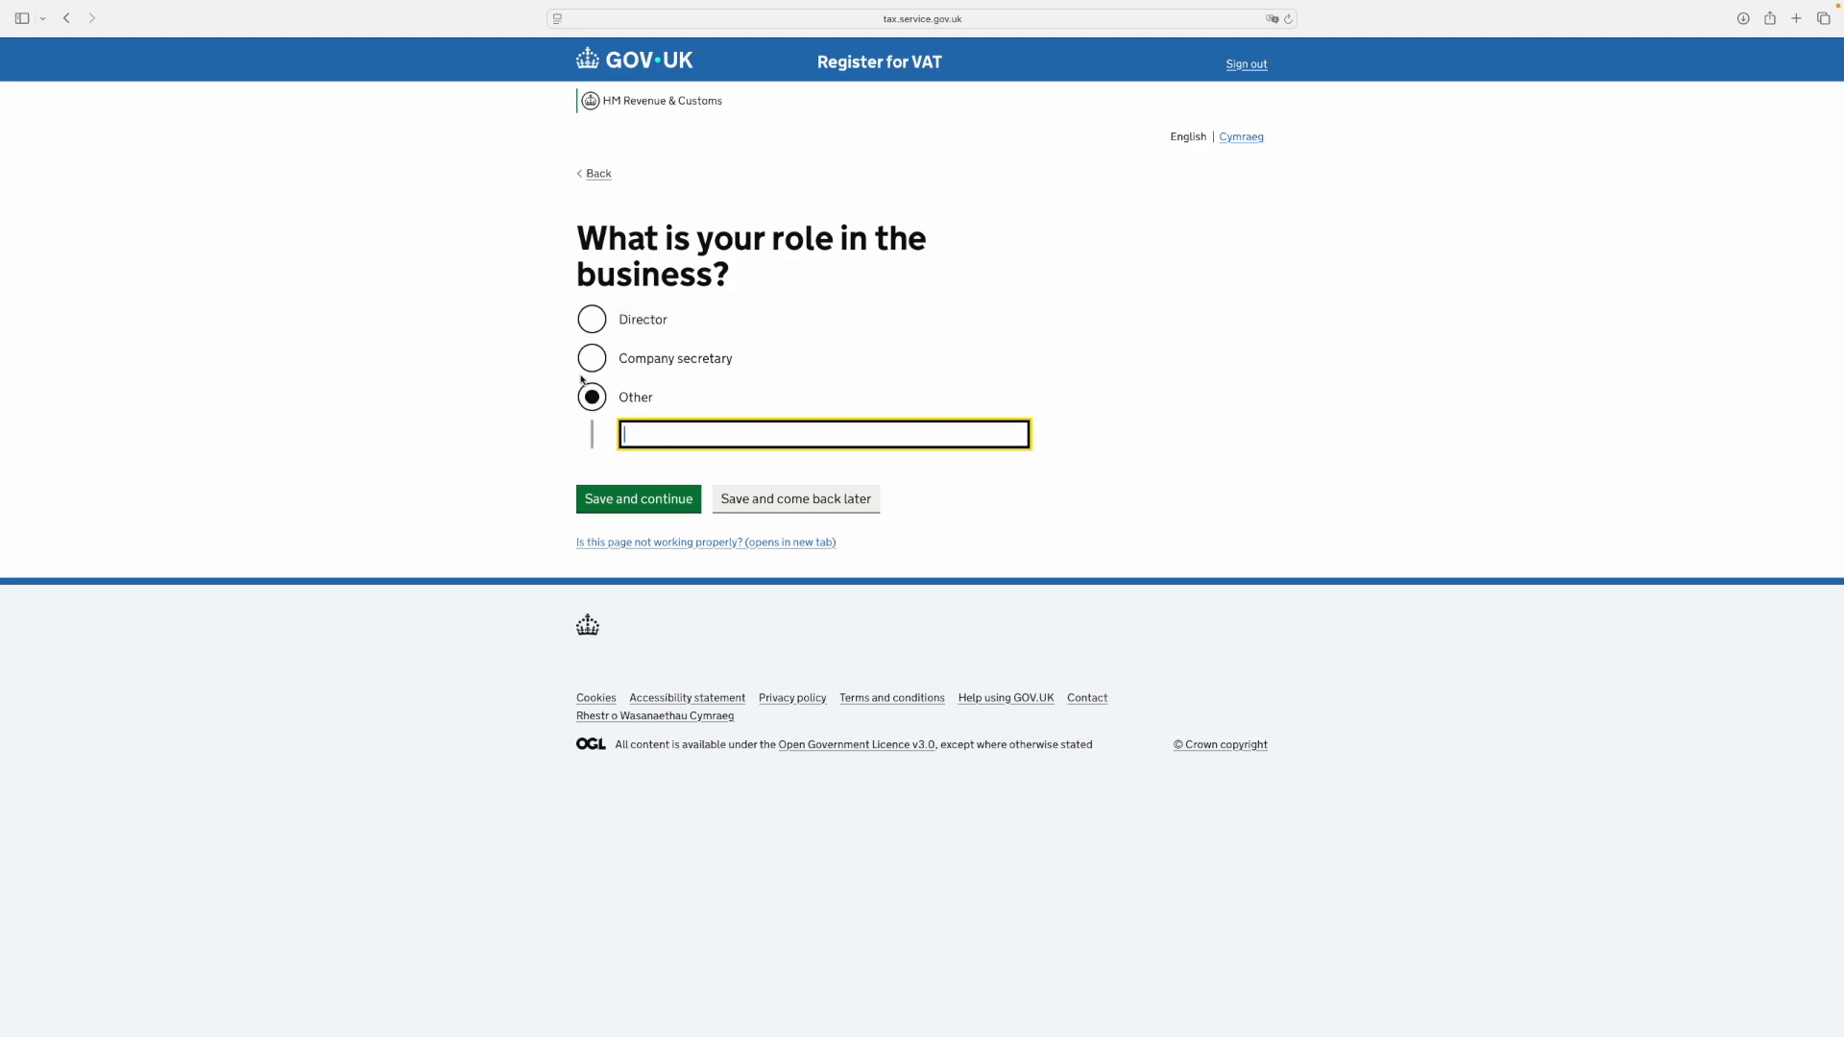
left_click(592, 324)
left_click(652, 464)
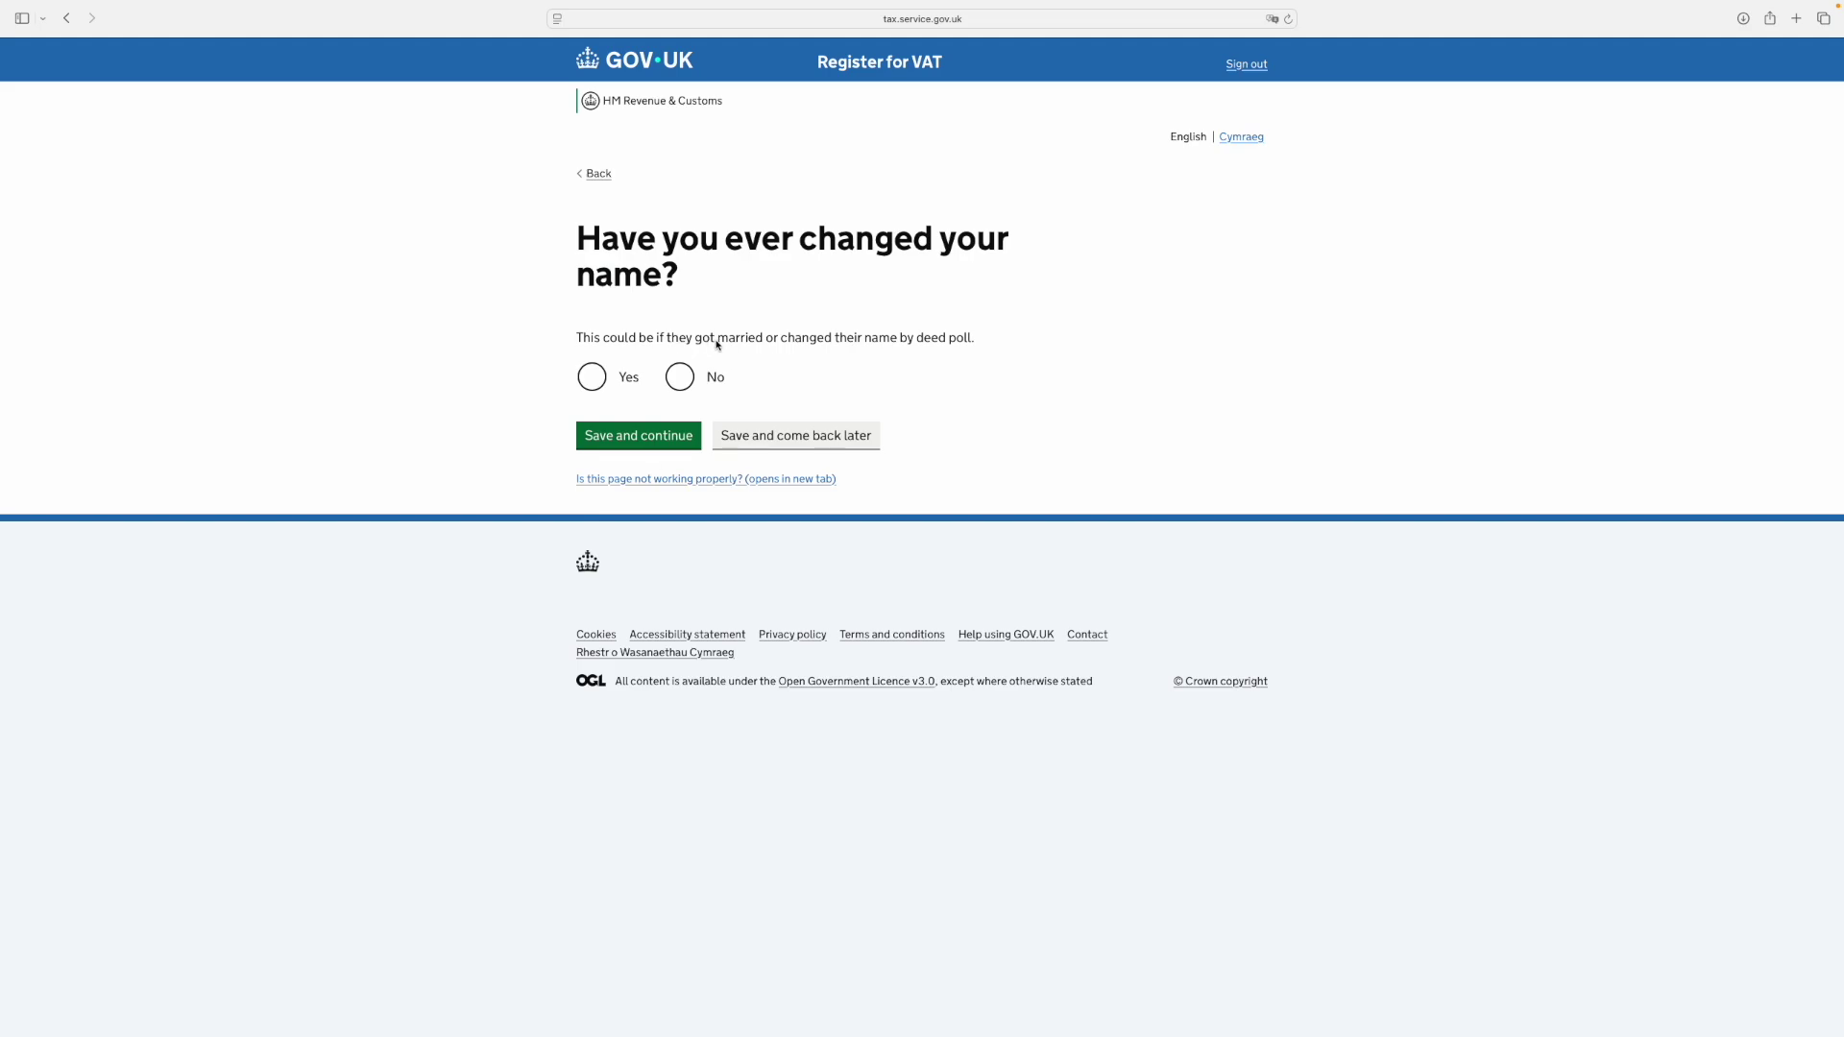
Answer that the applicant's name has never changed and save.
left_click(681, 378)
left_click(633, 441)
scroll(643, 480, "down", 2)
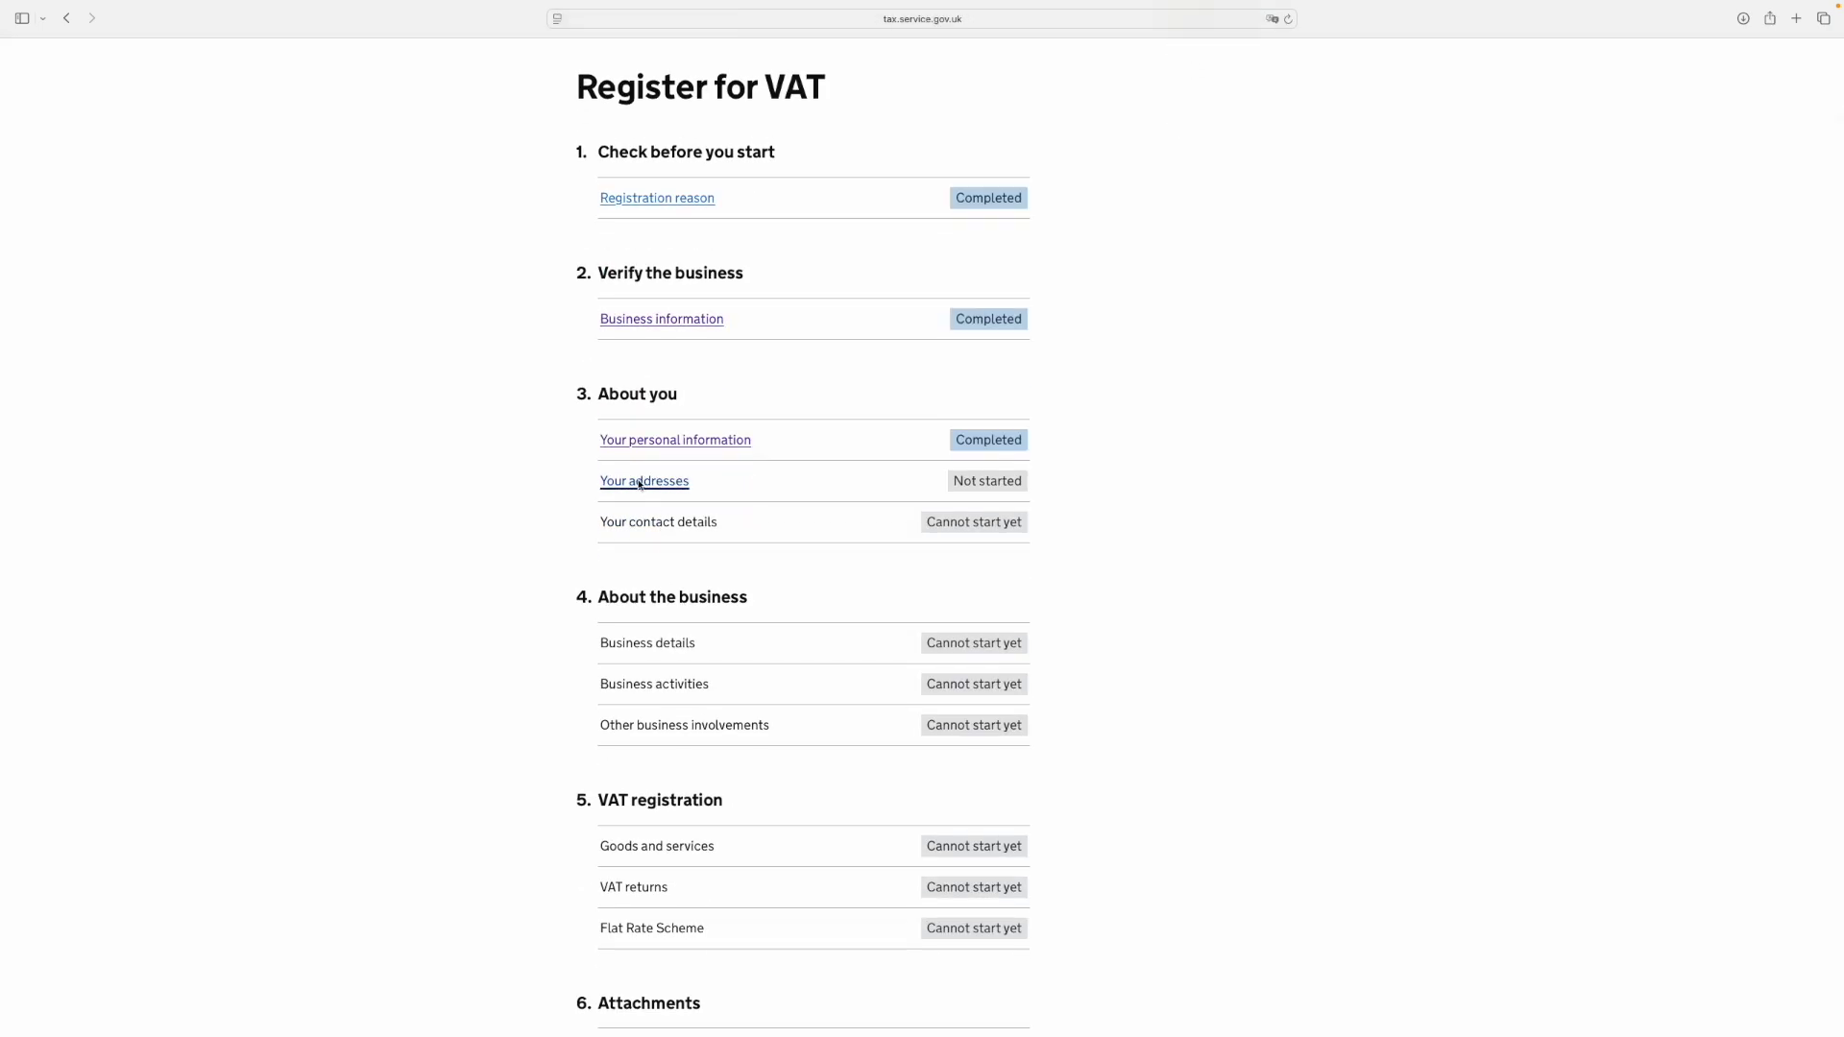
Save a Paris, France home address and confirm three or more years living there.
left_click(641, 483)
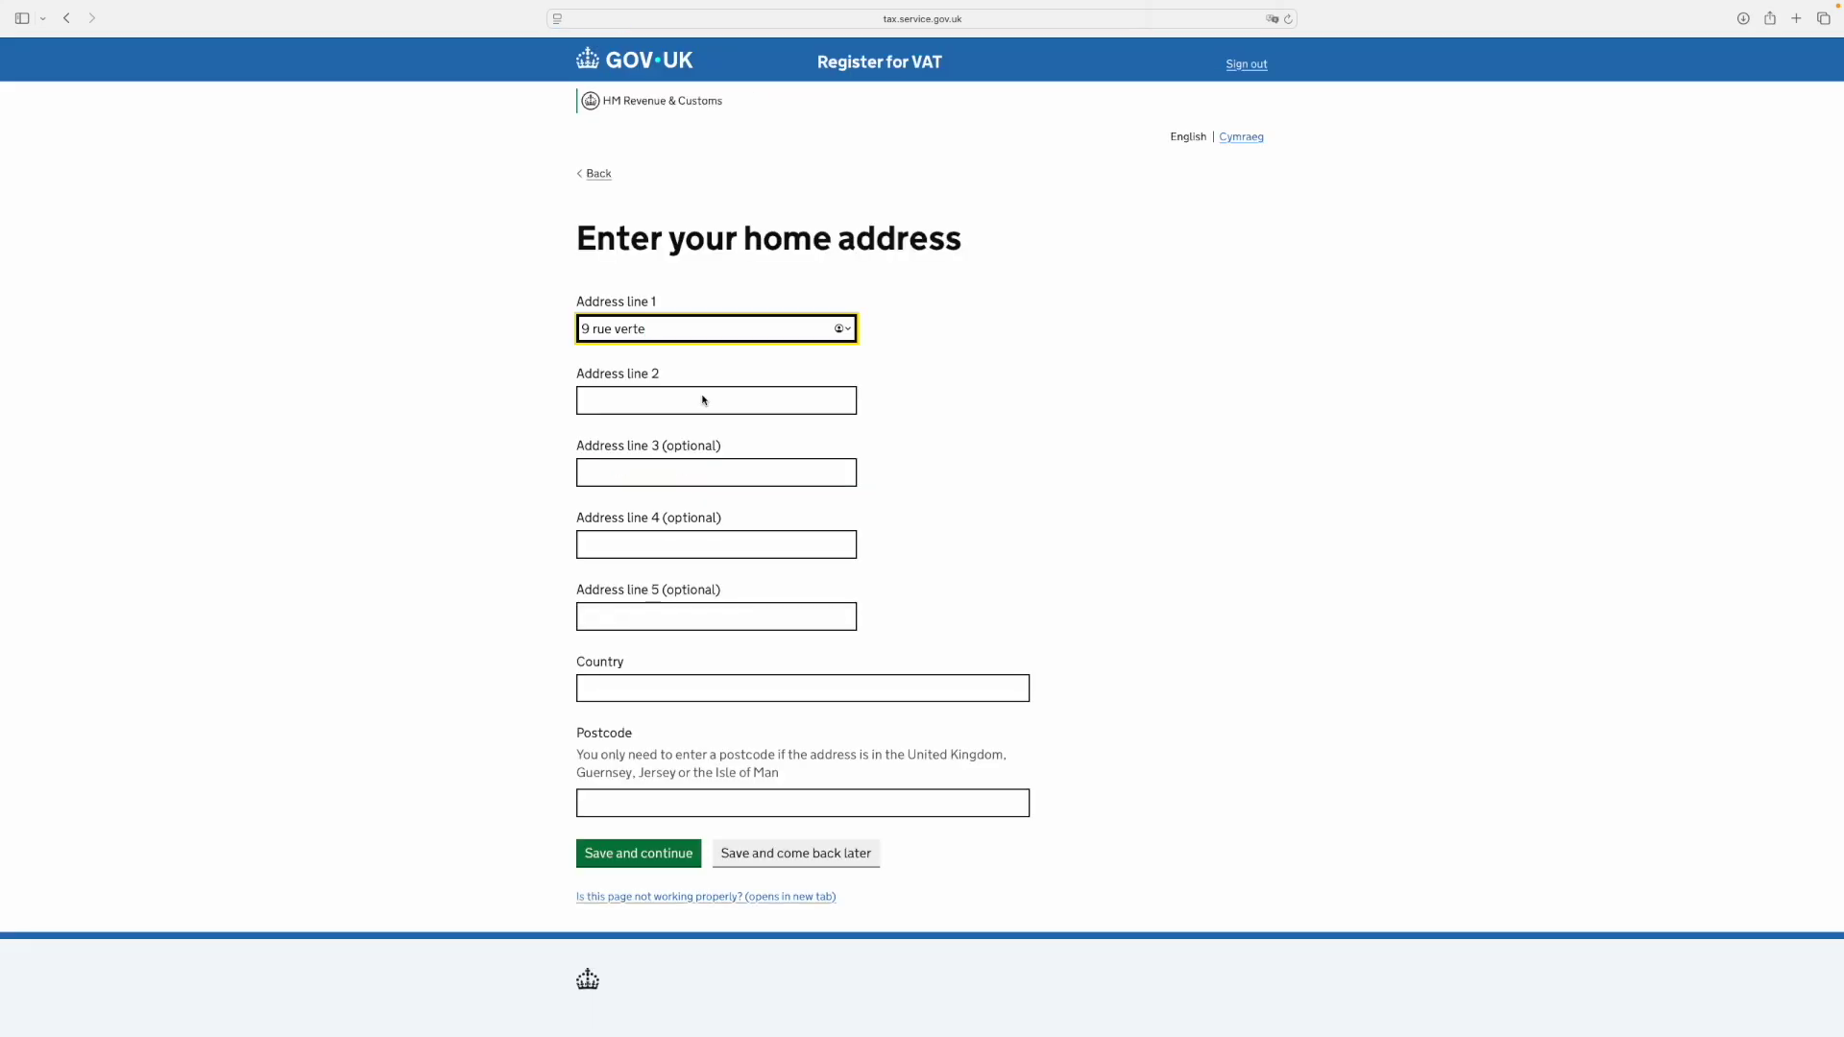
left_click(652, 690)
type("france")
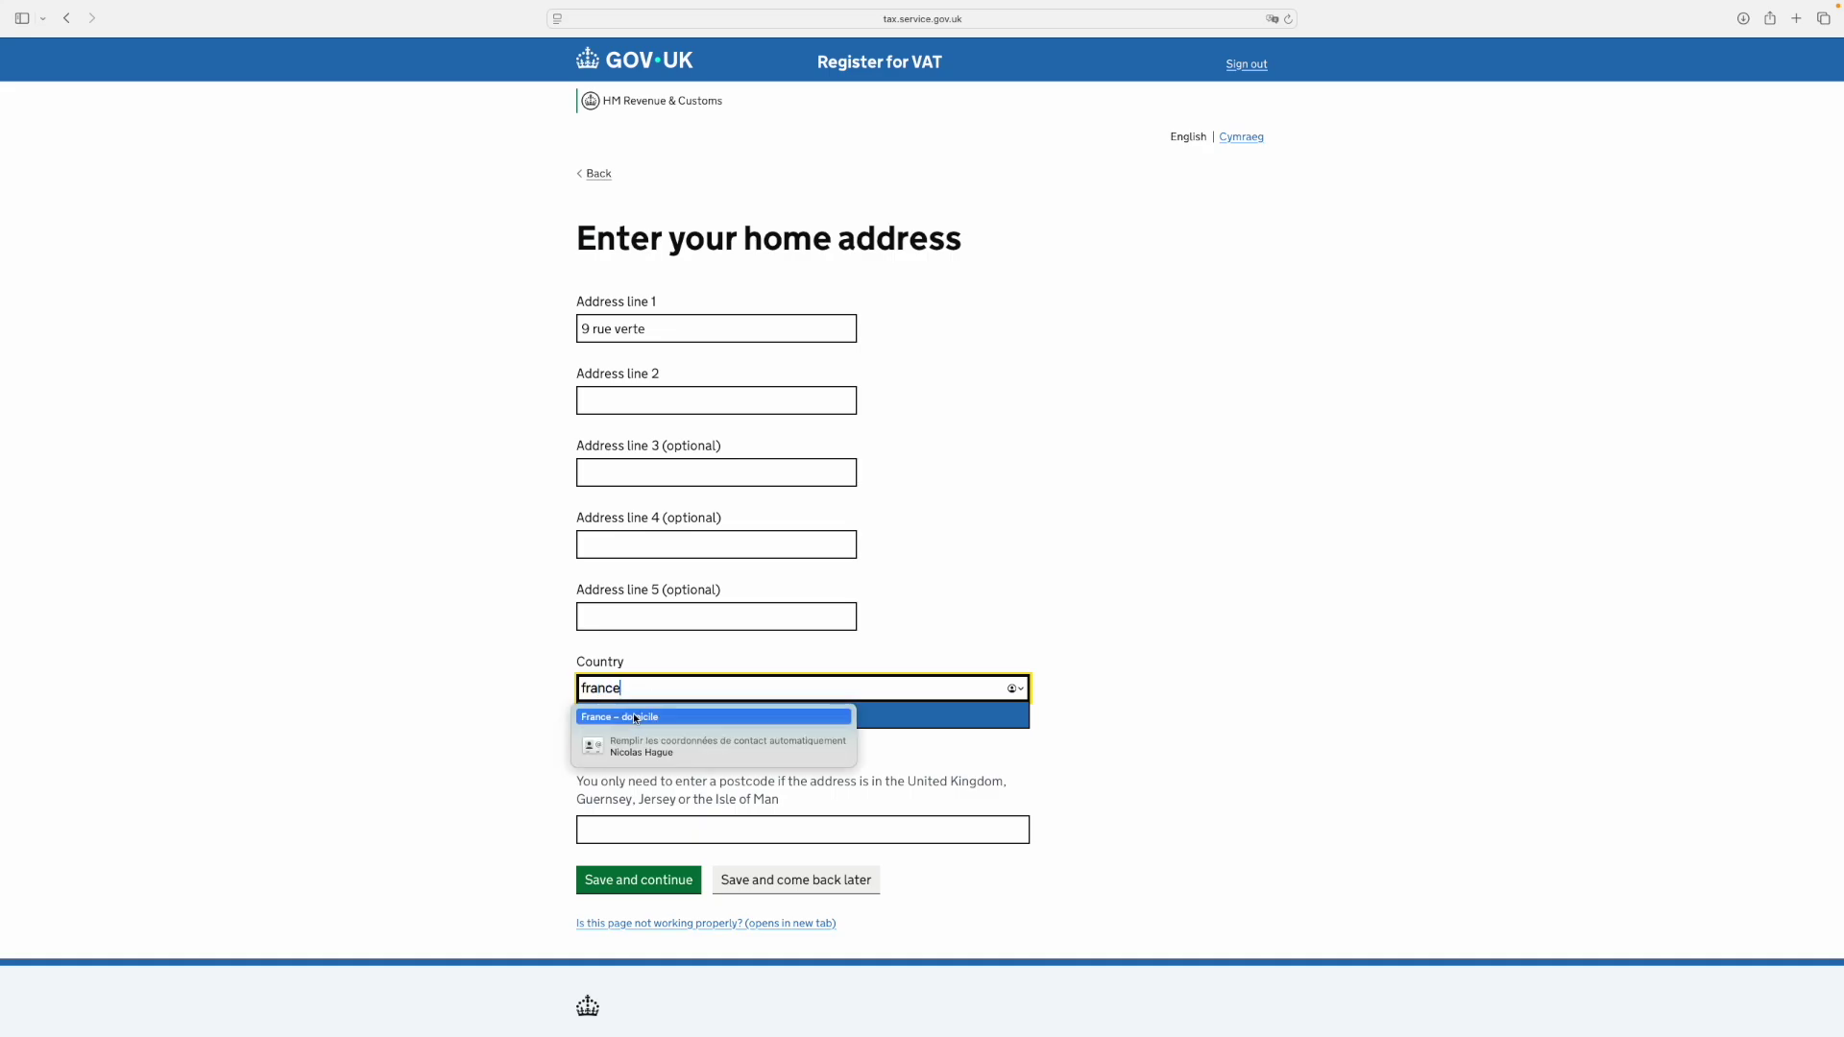
left_click(632, 717)
left_click(668, 804)
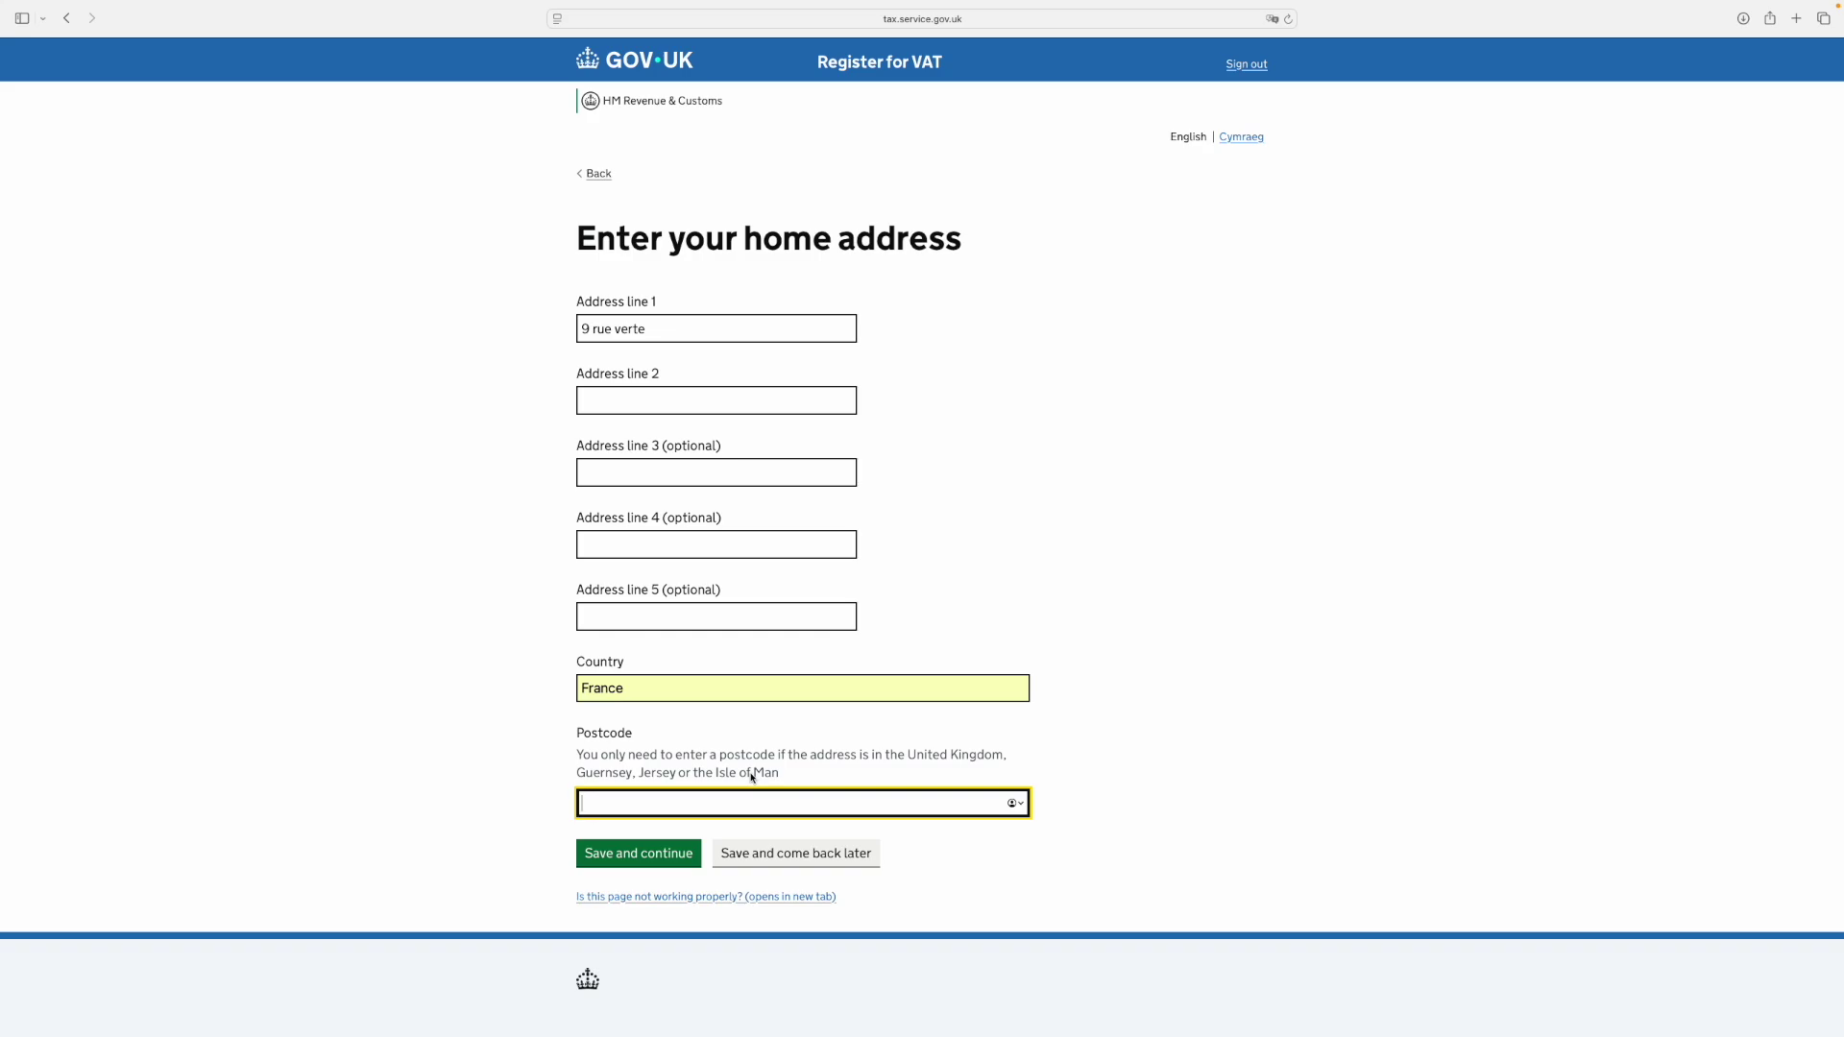
left_click(621, 403)
type("75000 Paris")
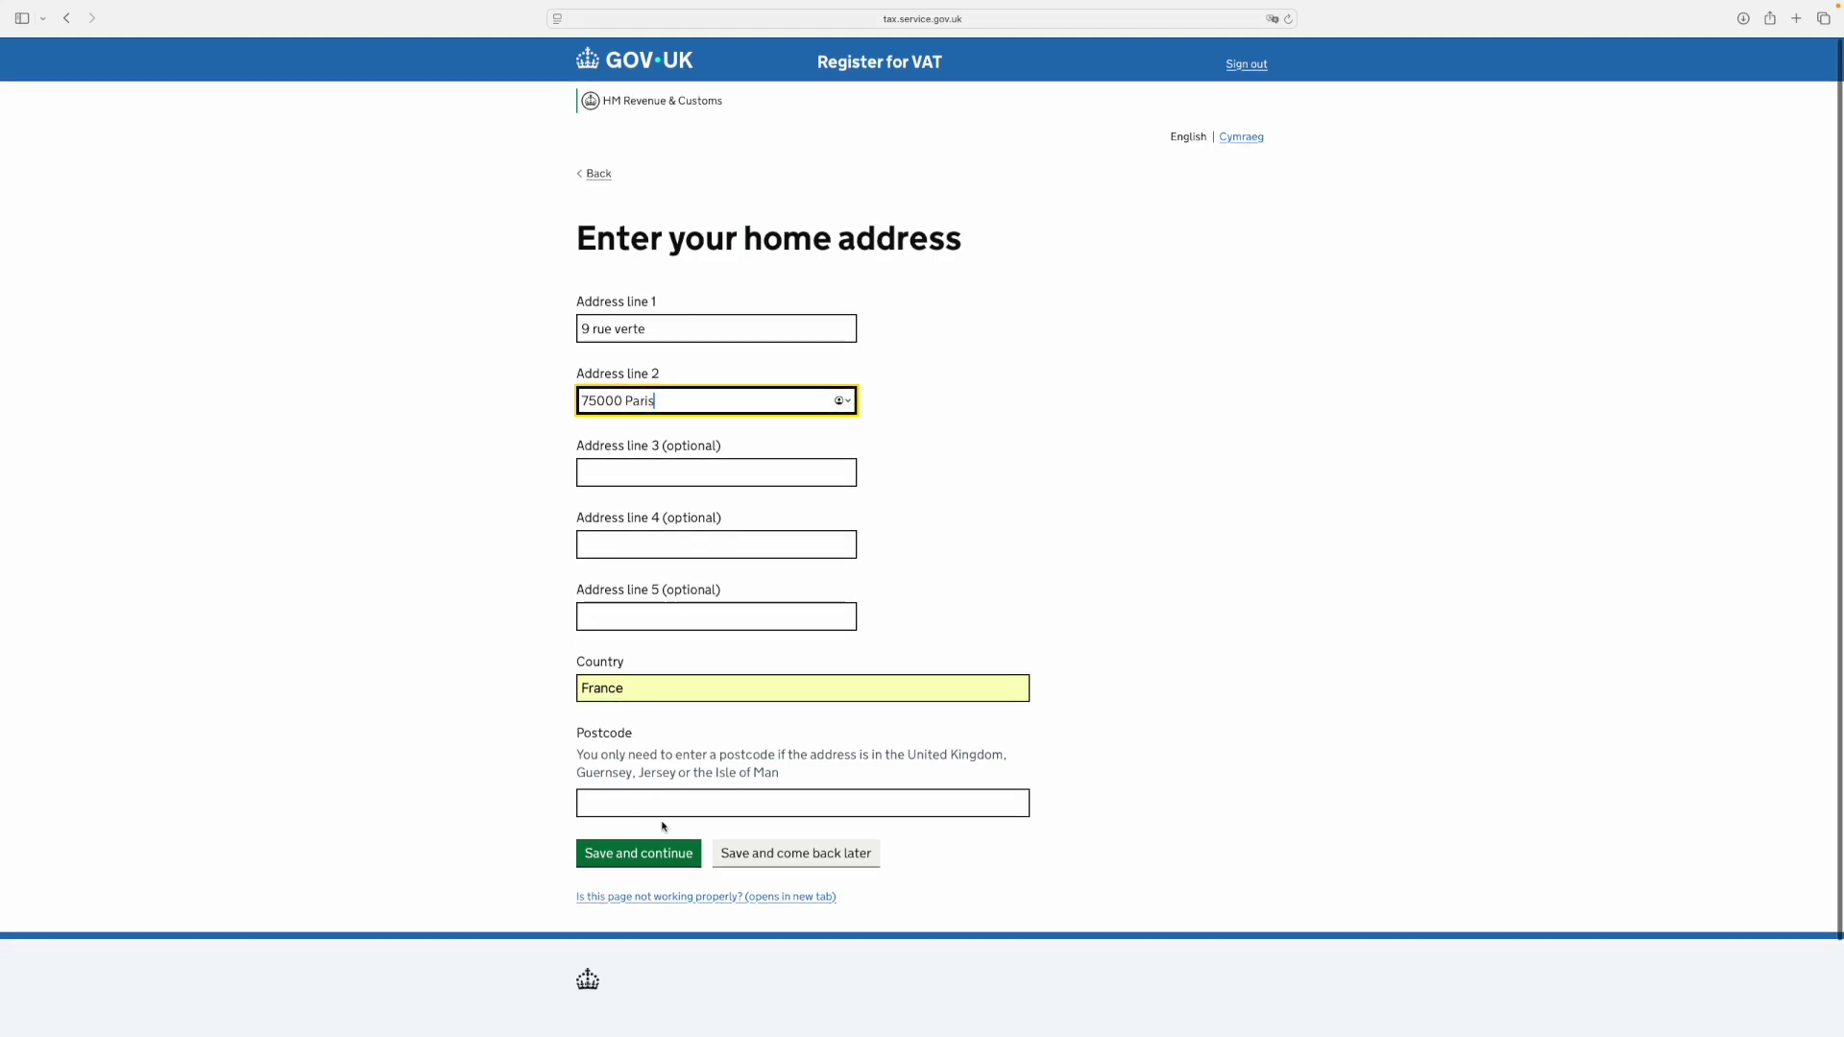
left_click(640, 853)
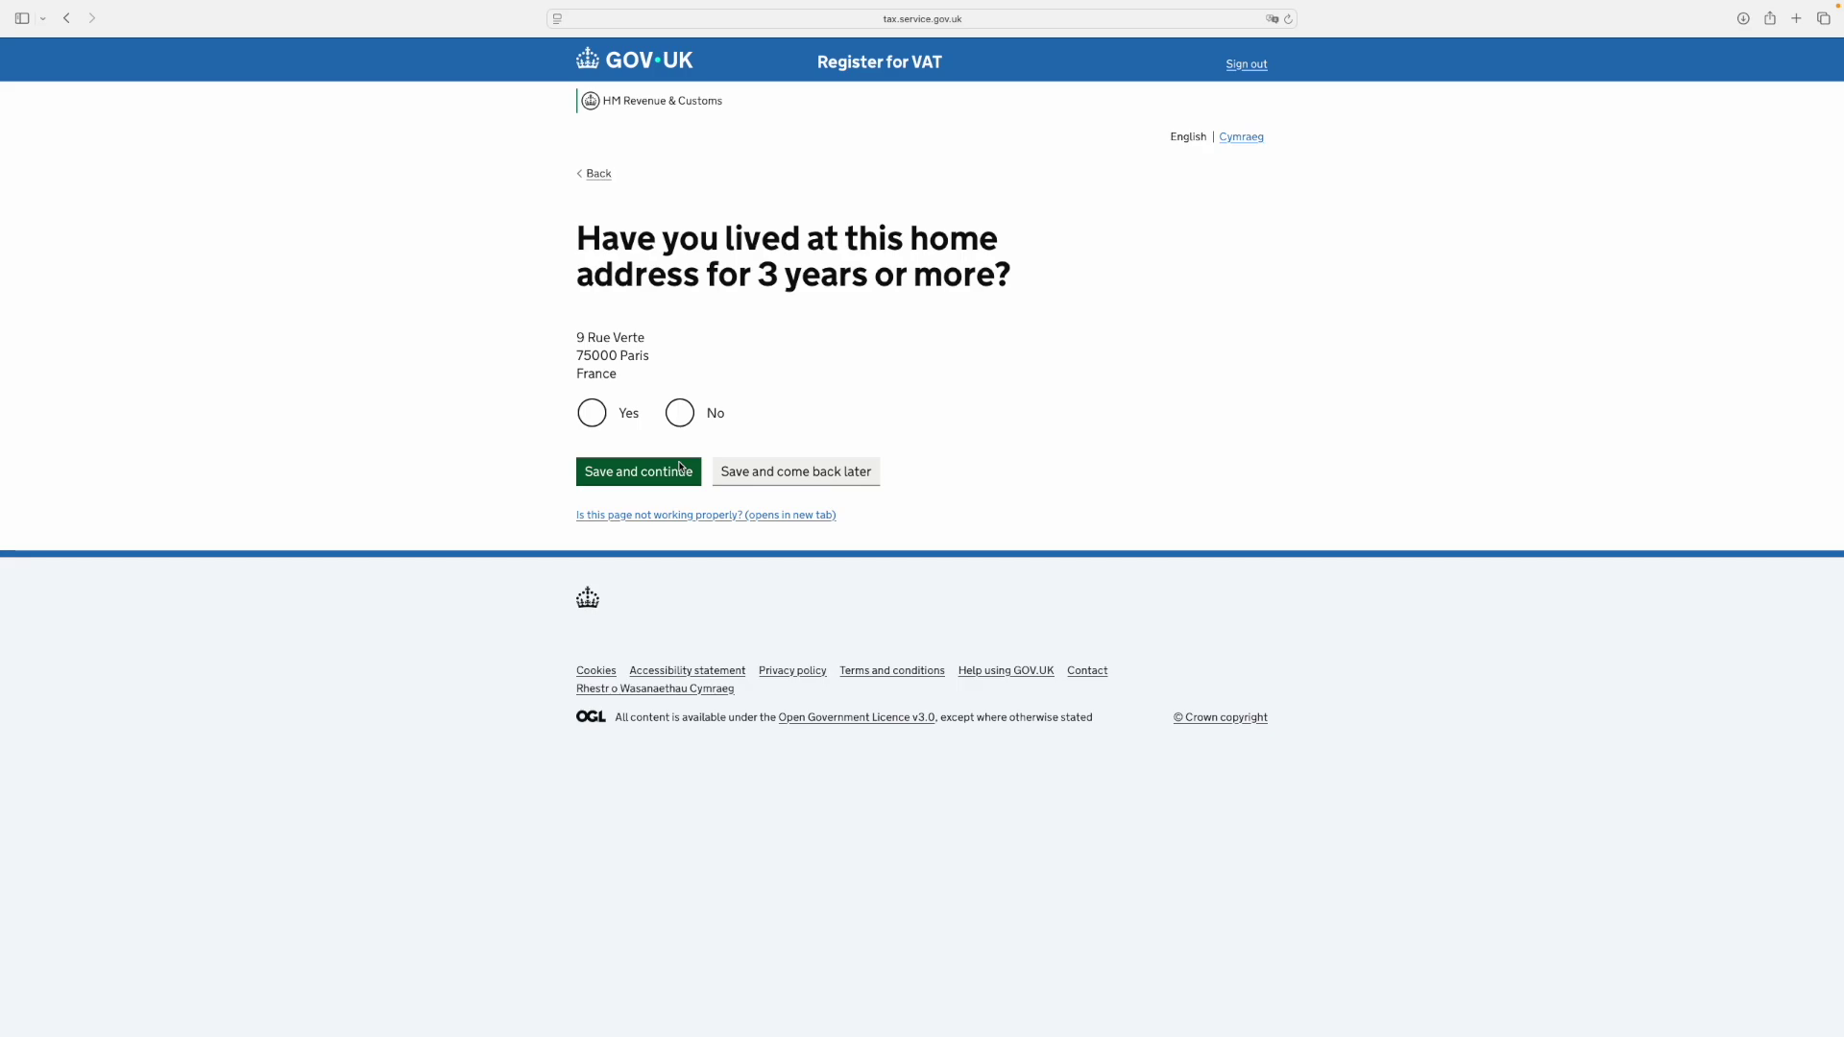
left_click(592, 414)
left_click(649, 476)
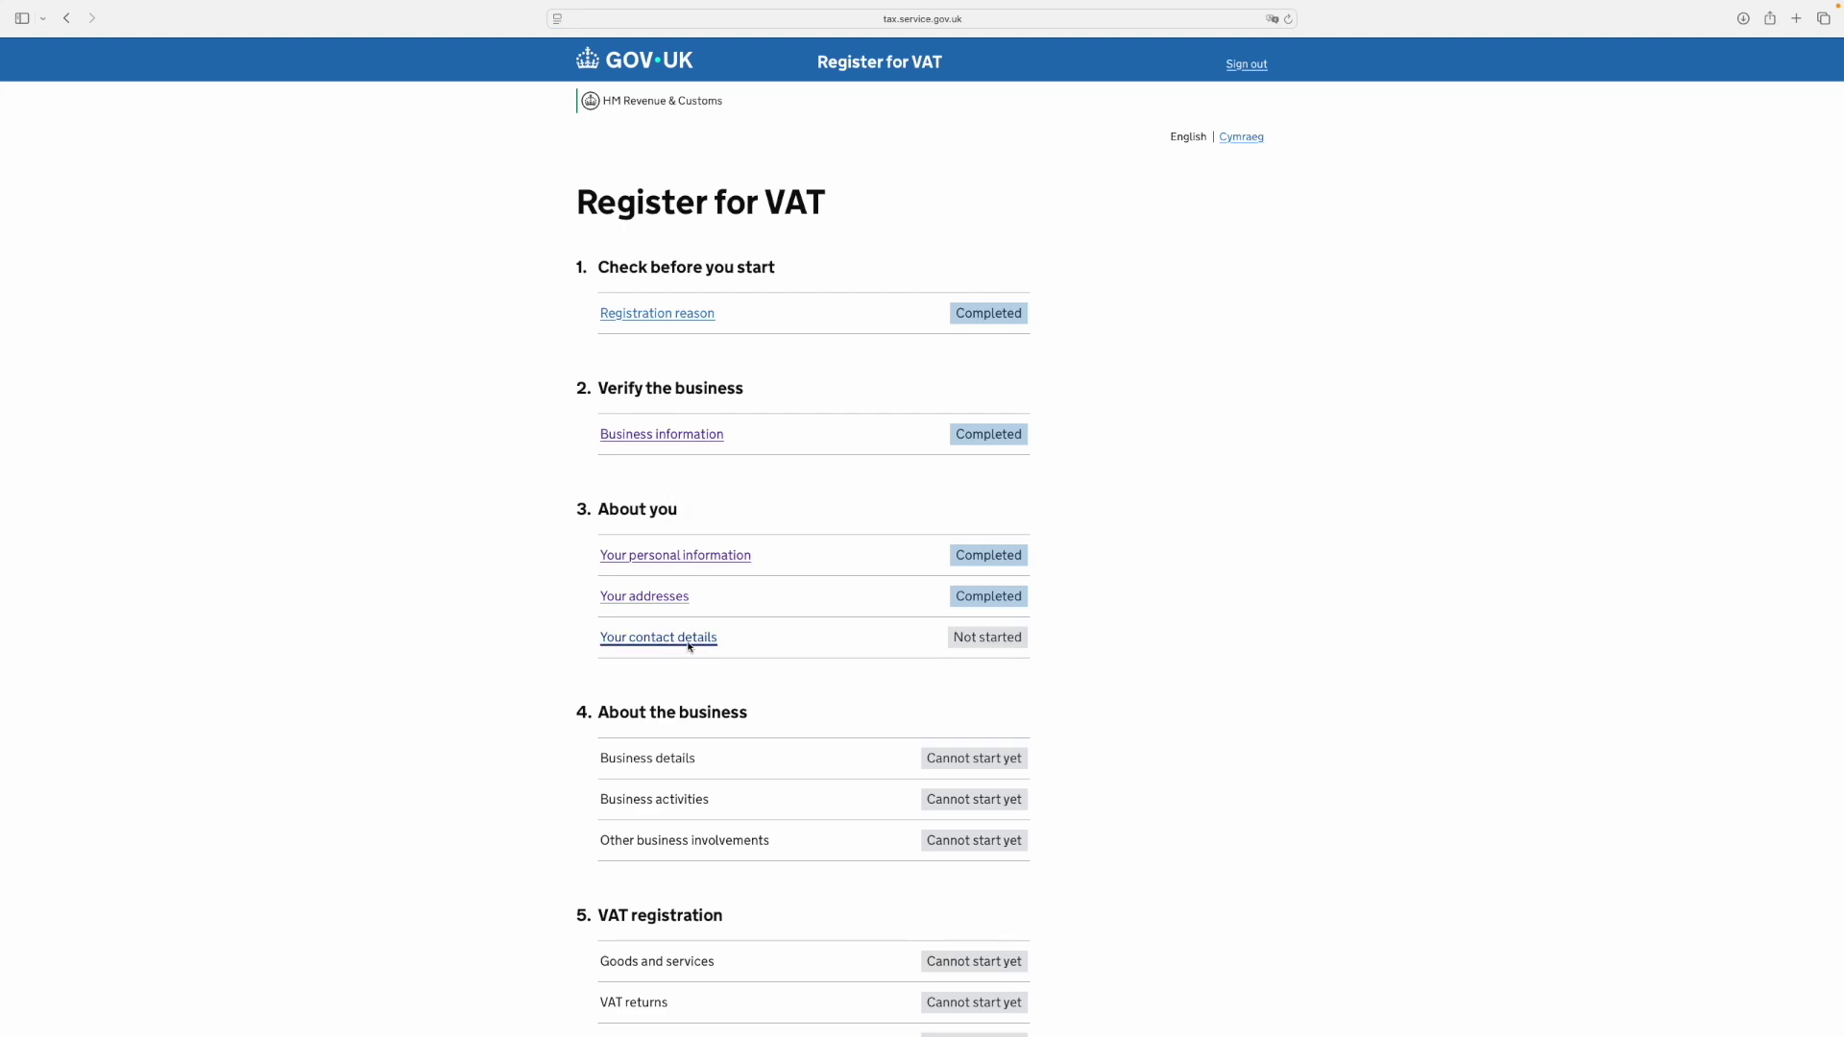
Enter the contact email address and confirm it with the emailed code.
left_click(675, 642)
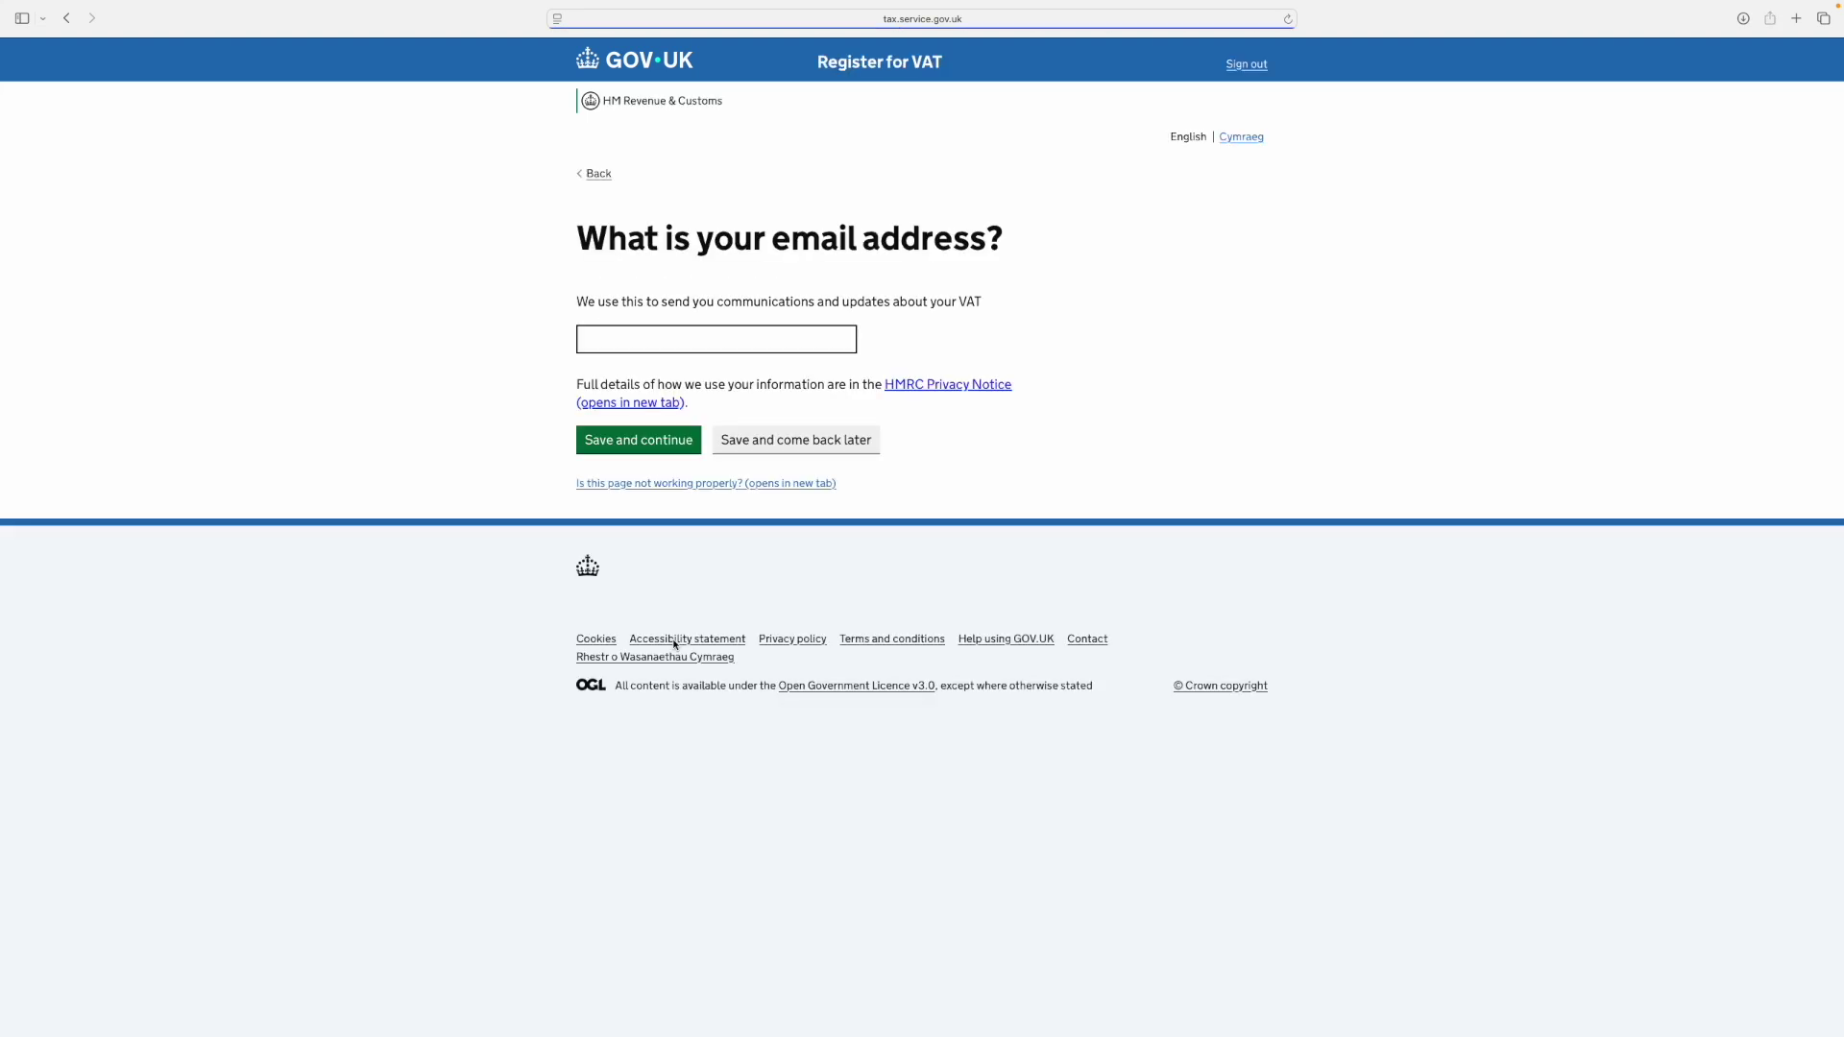
left_click(685, 344)
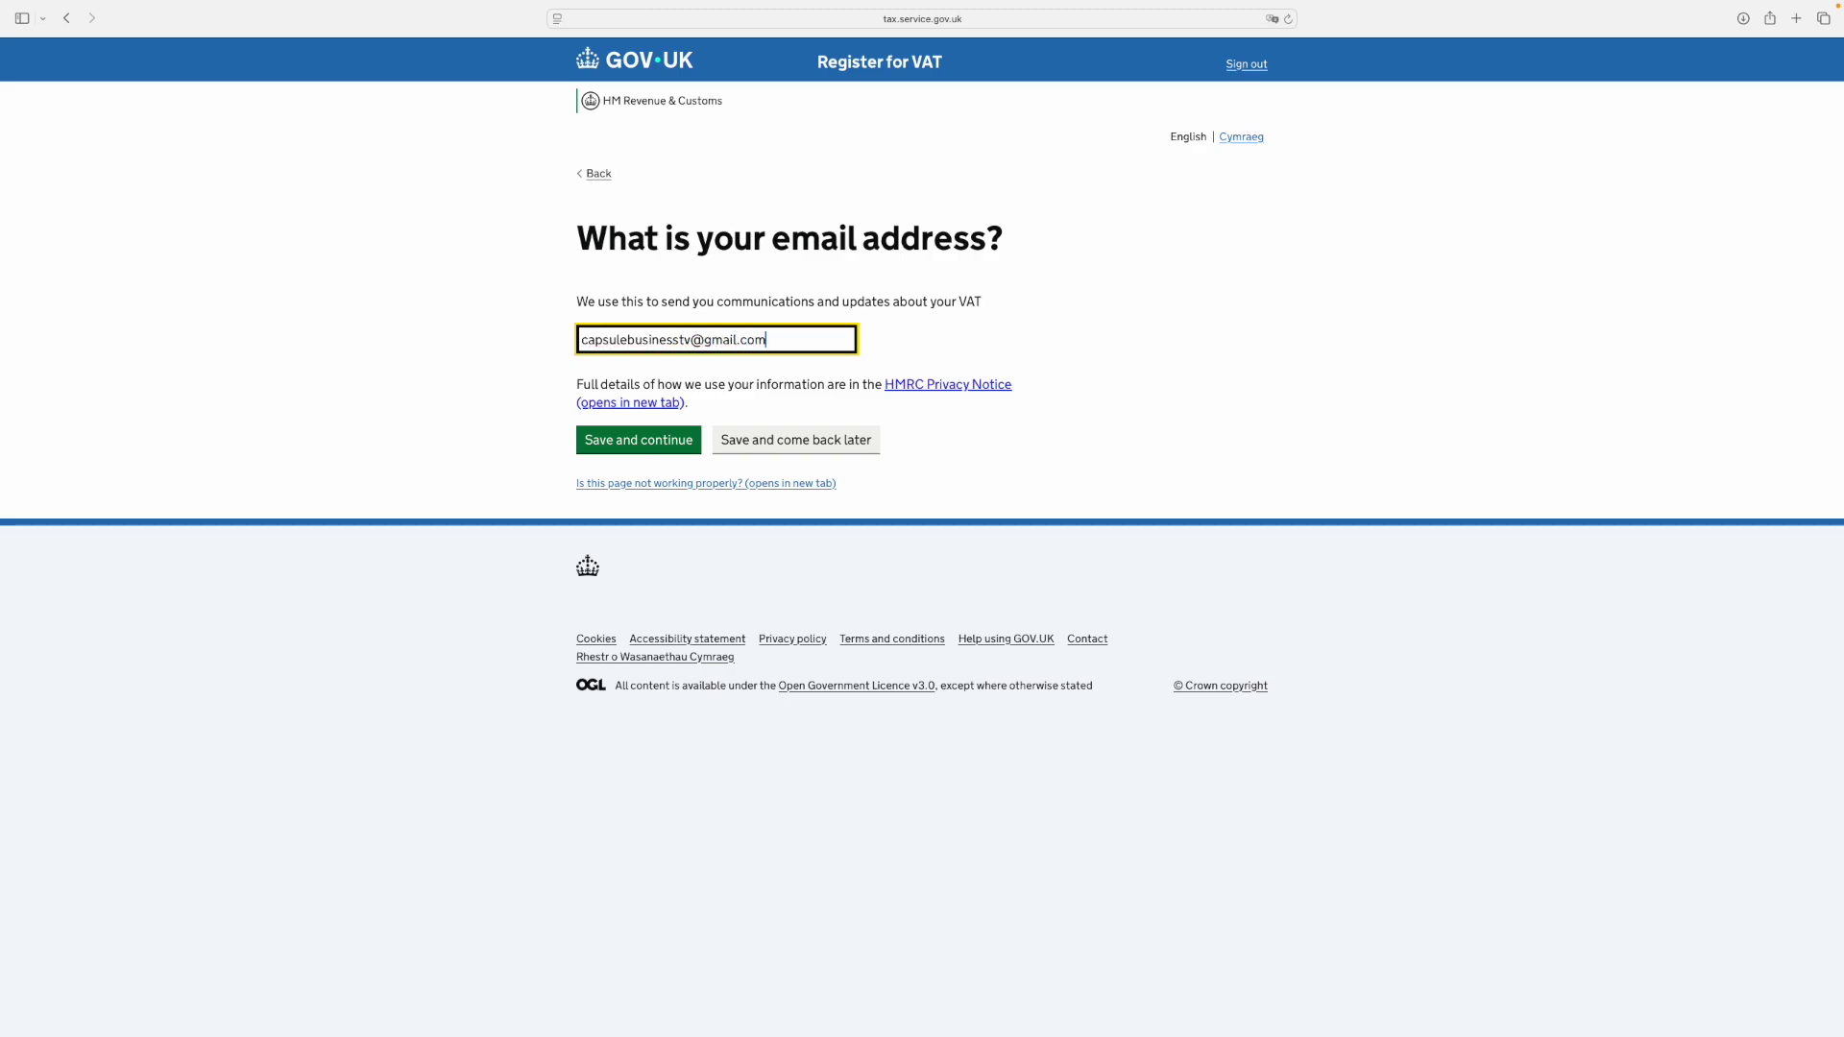
left_click(653, 443)
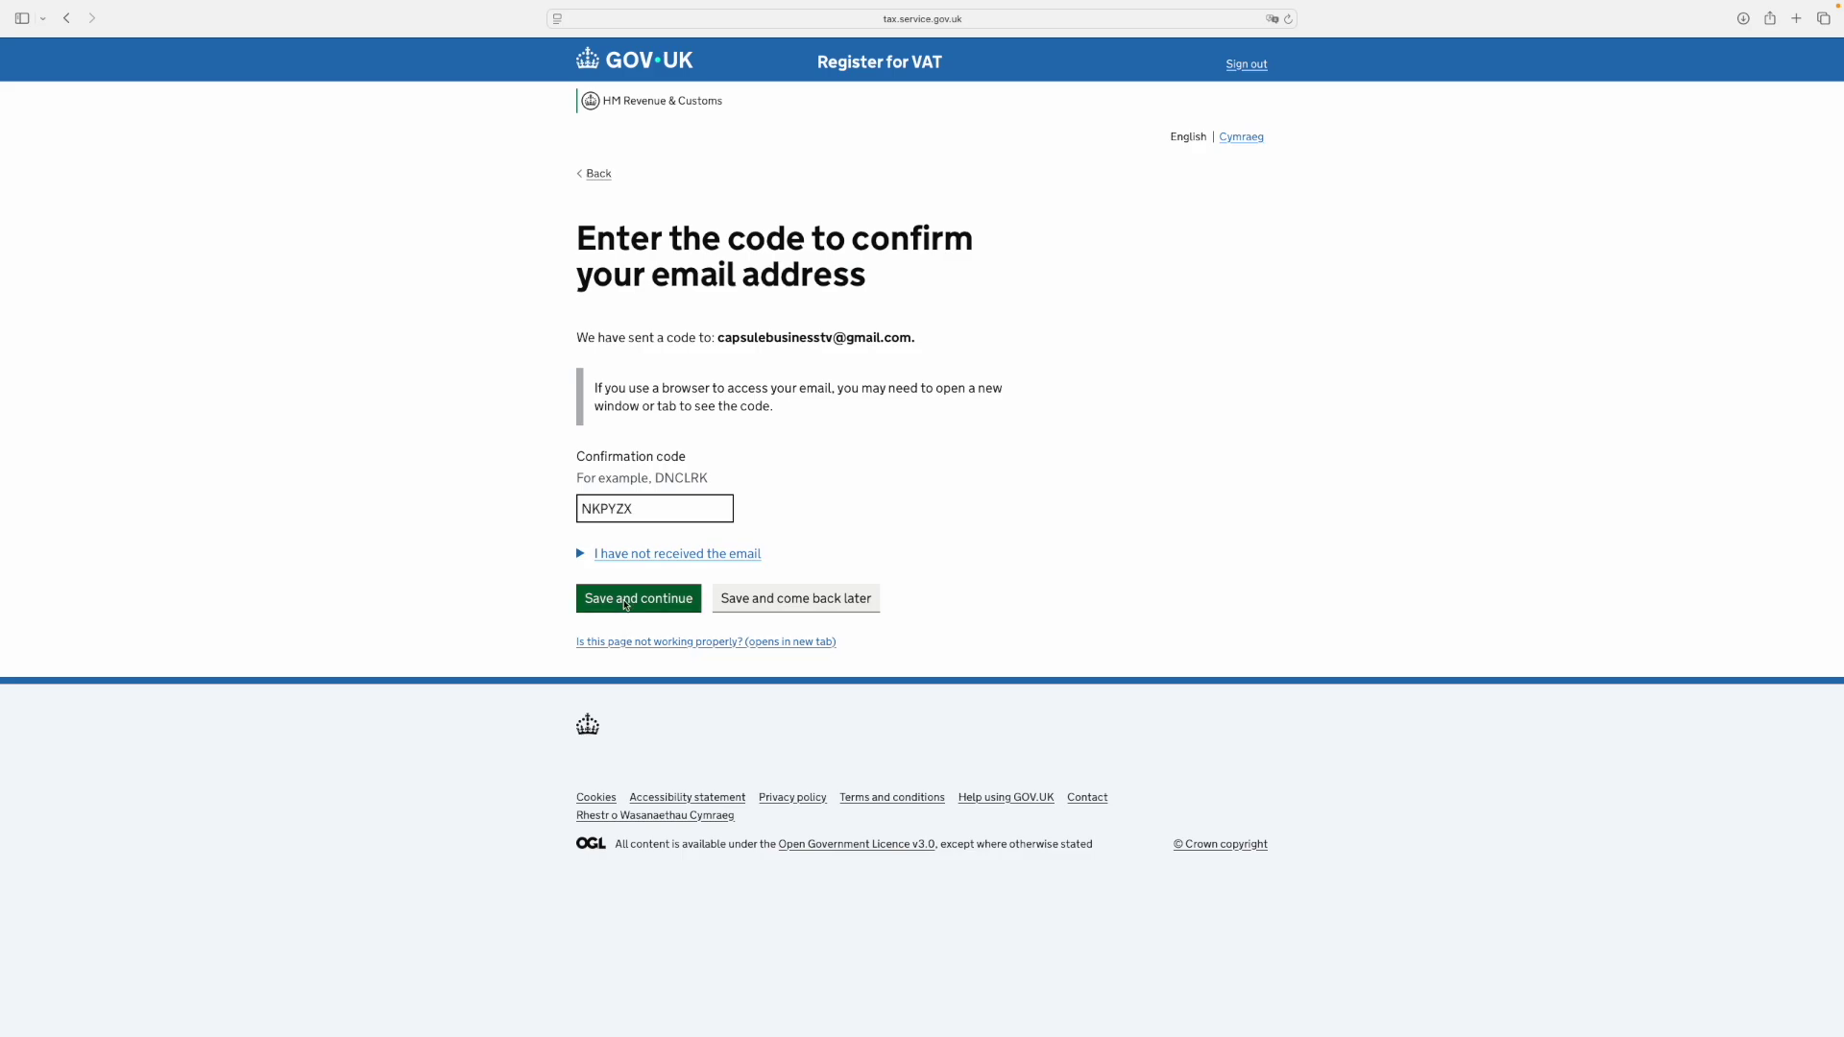
left_click(624, 603)
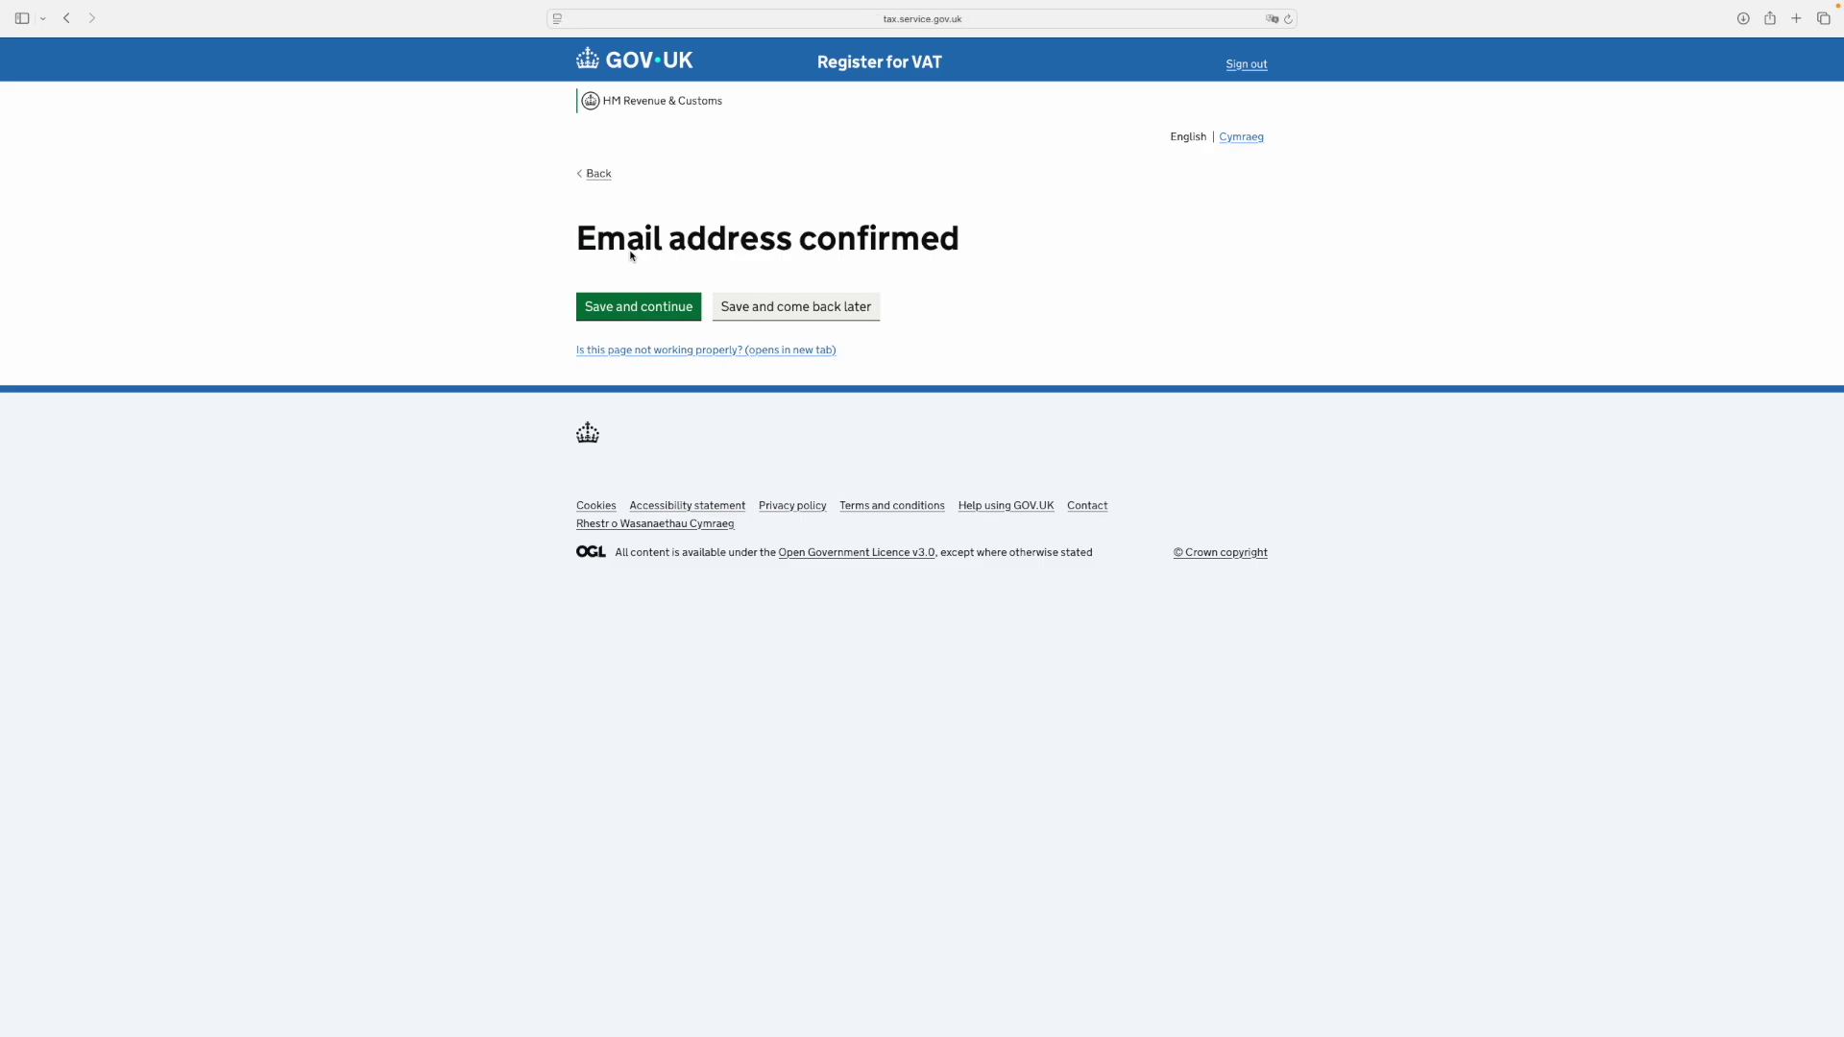
left_click(661, 311)
Save the contact telephone number with its +33 French country code.
left_click(854, 412)
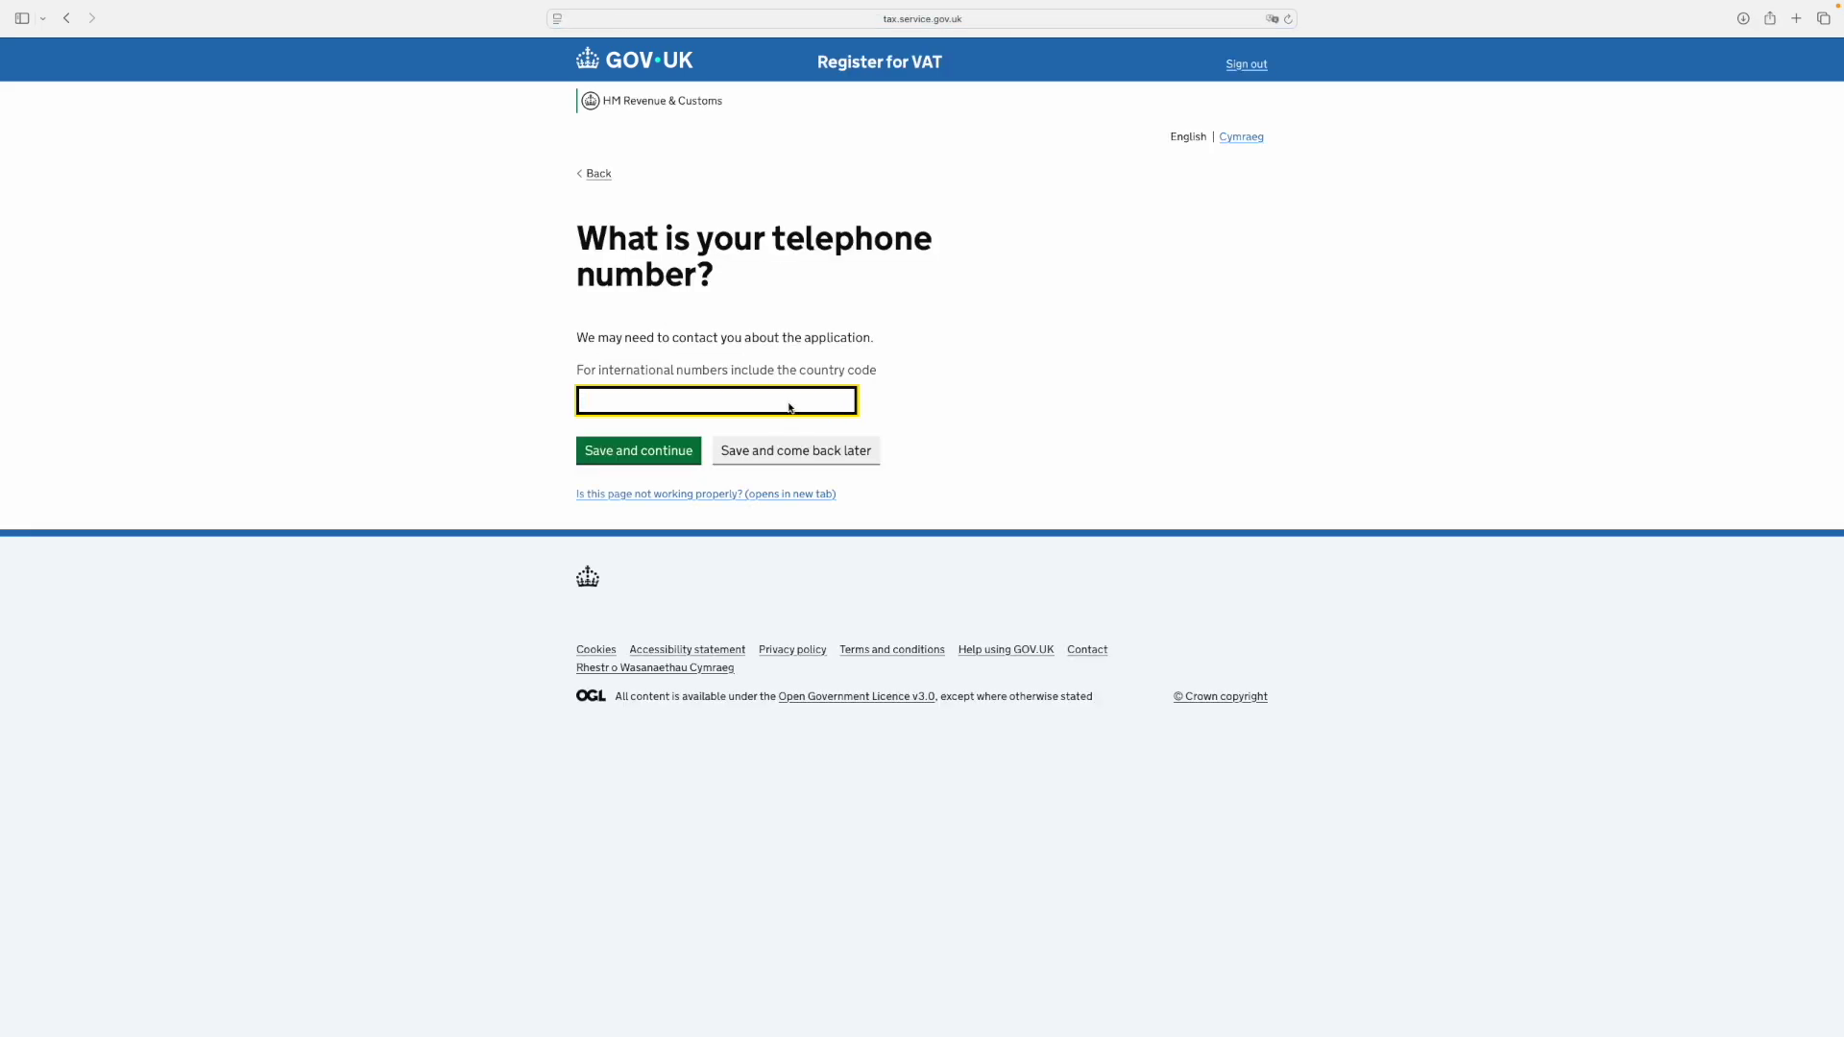
type("+33069999999")
left_click(647, 456)
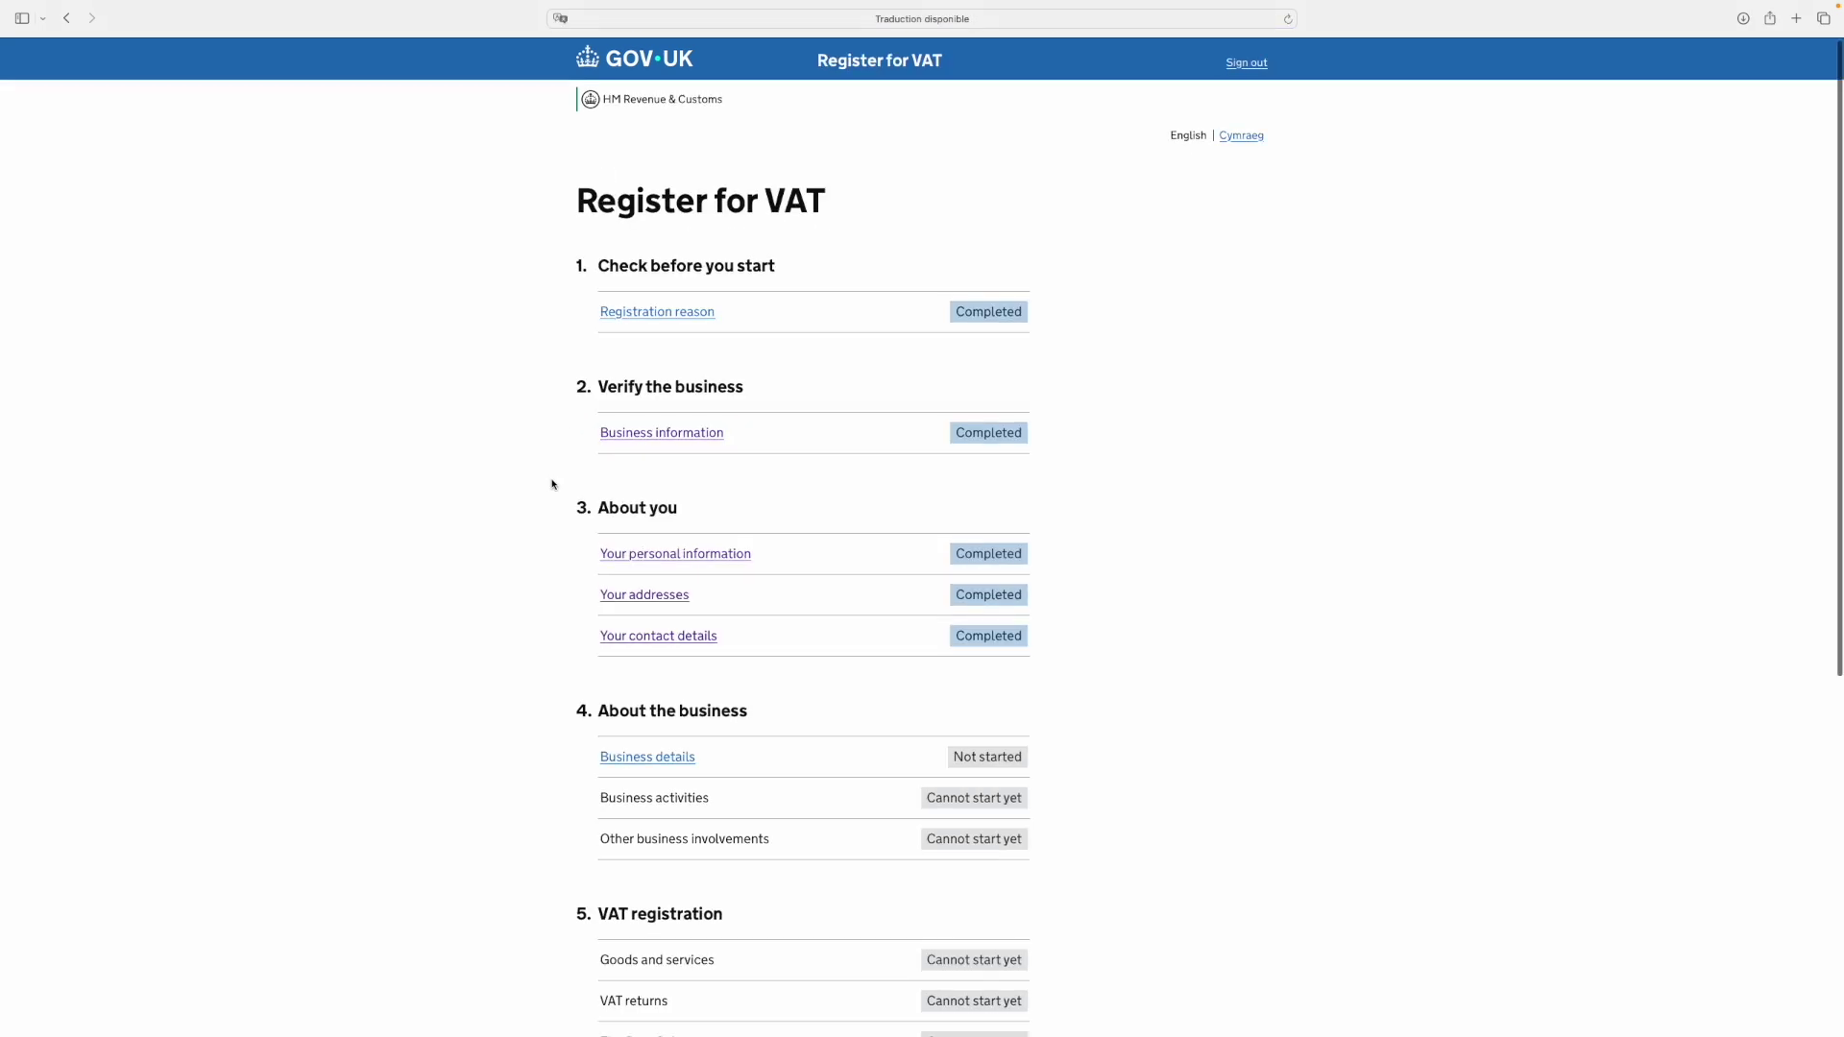
Save 'Capsule Business SAS' as the official business name.
scroll(772, 547, "down", 3)
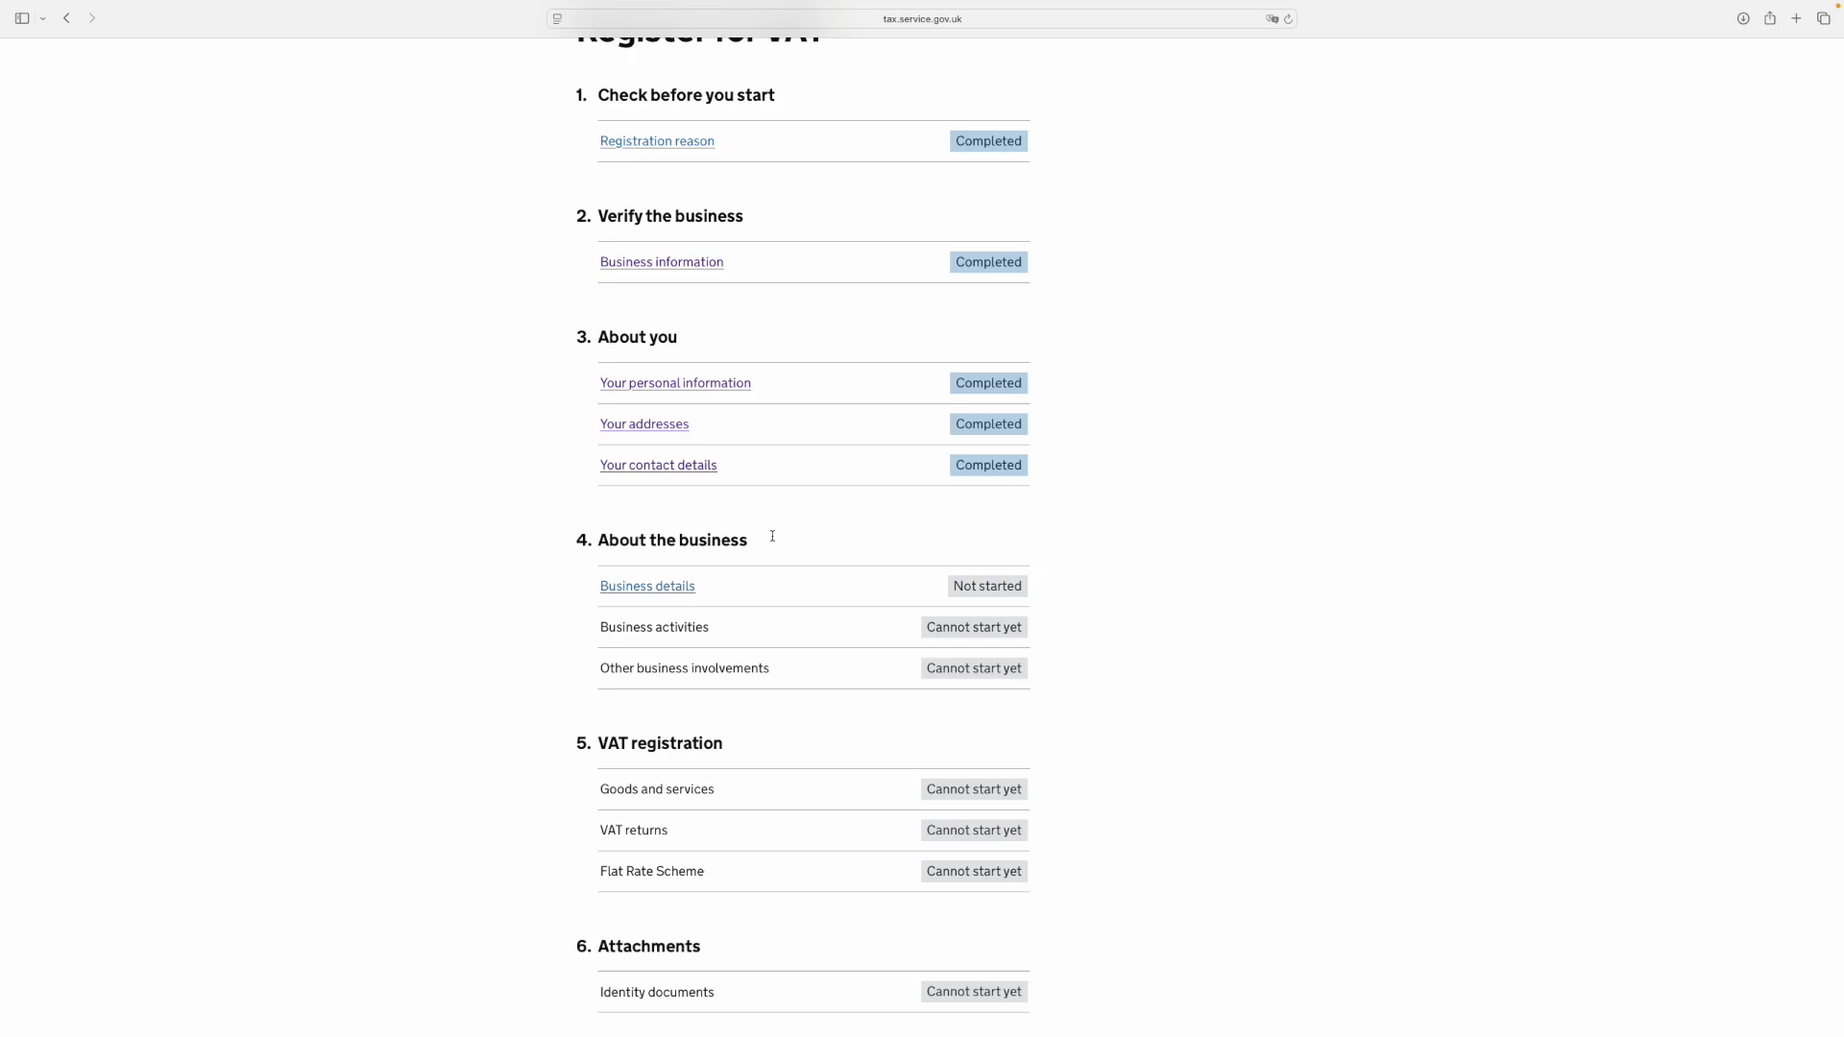
left_click_drag(774, 537, 531, 541)
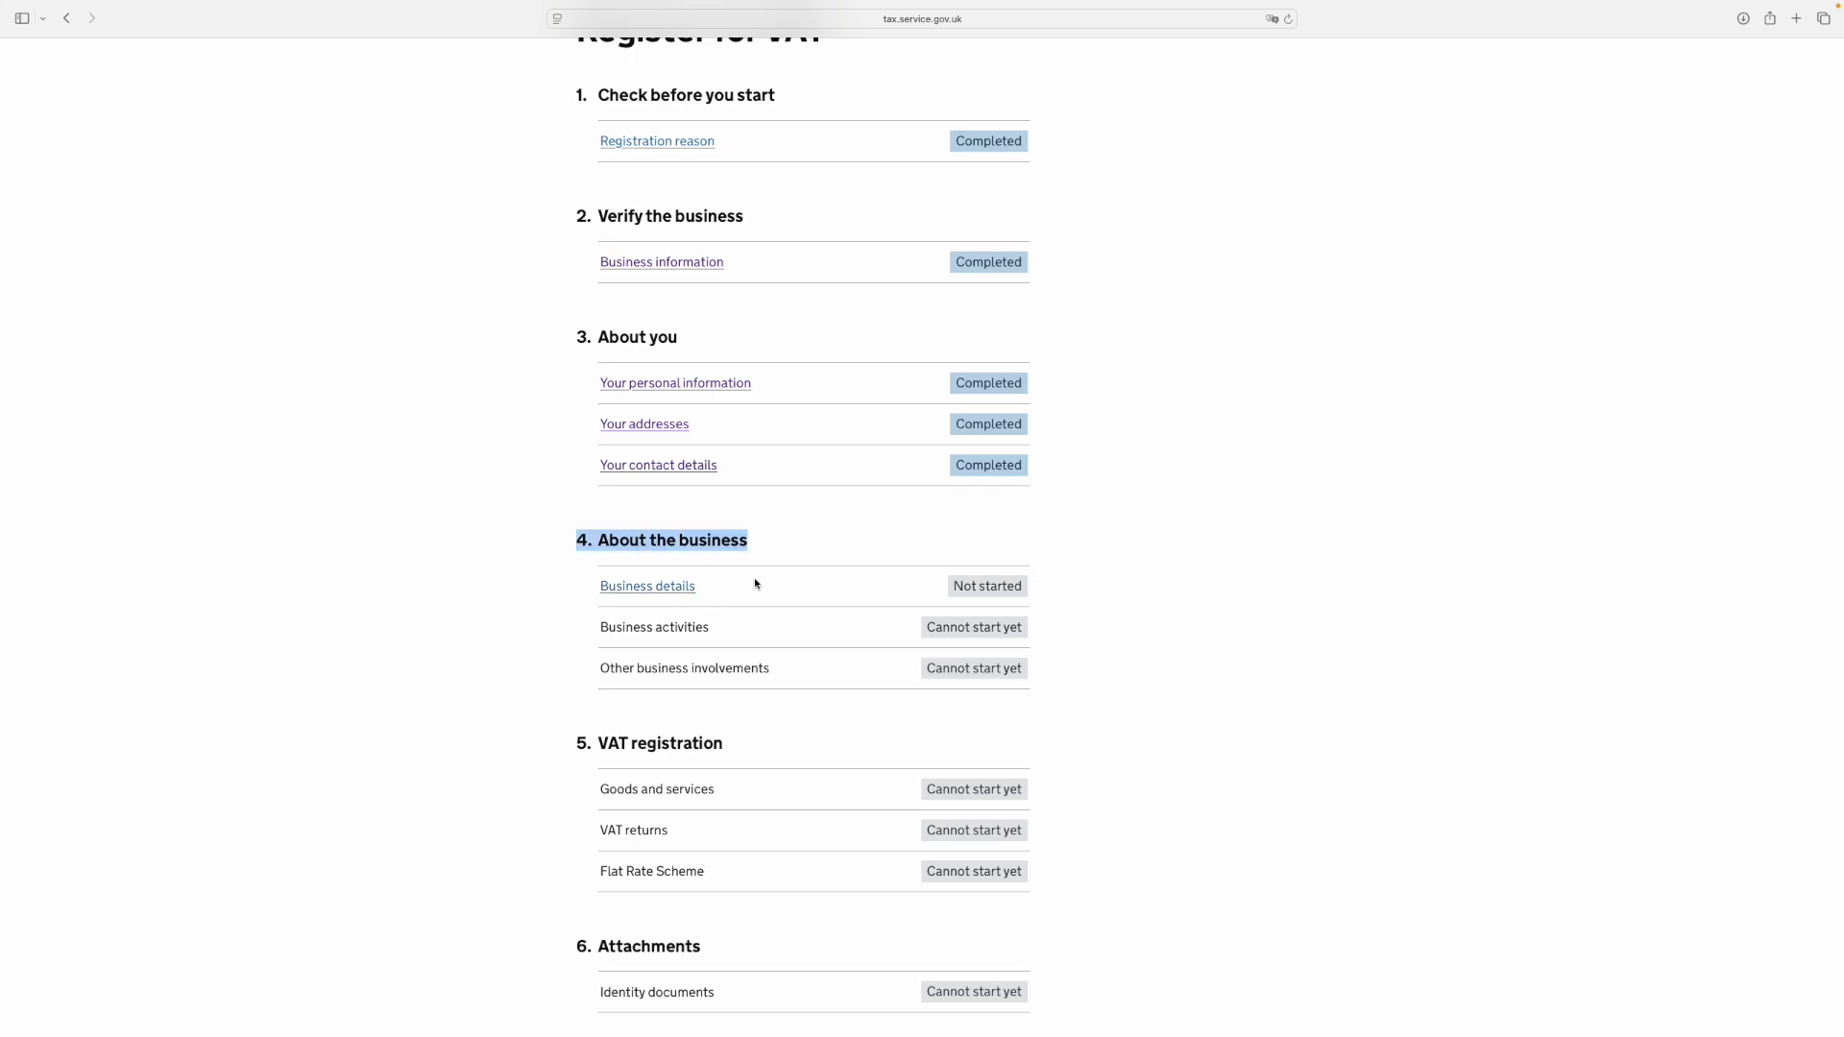
left_click(649, 590)
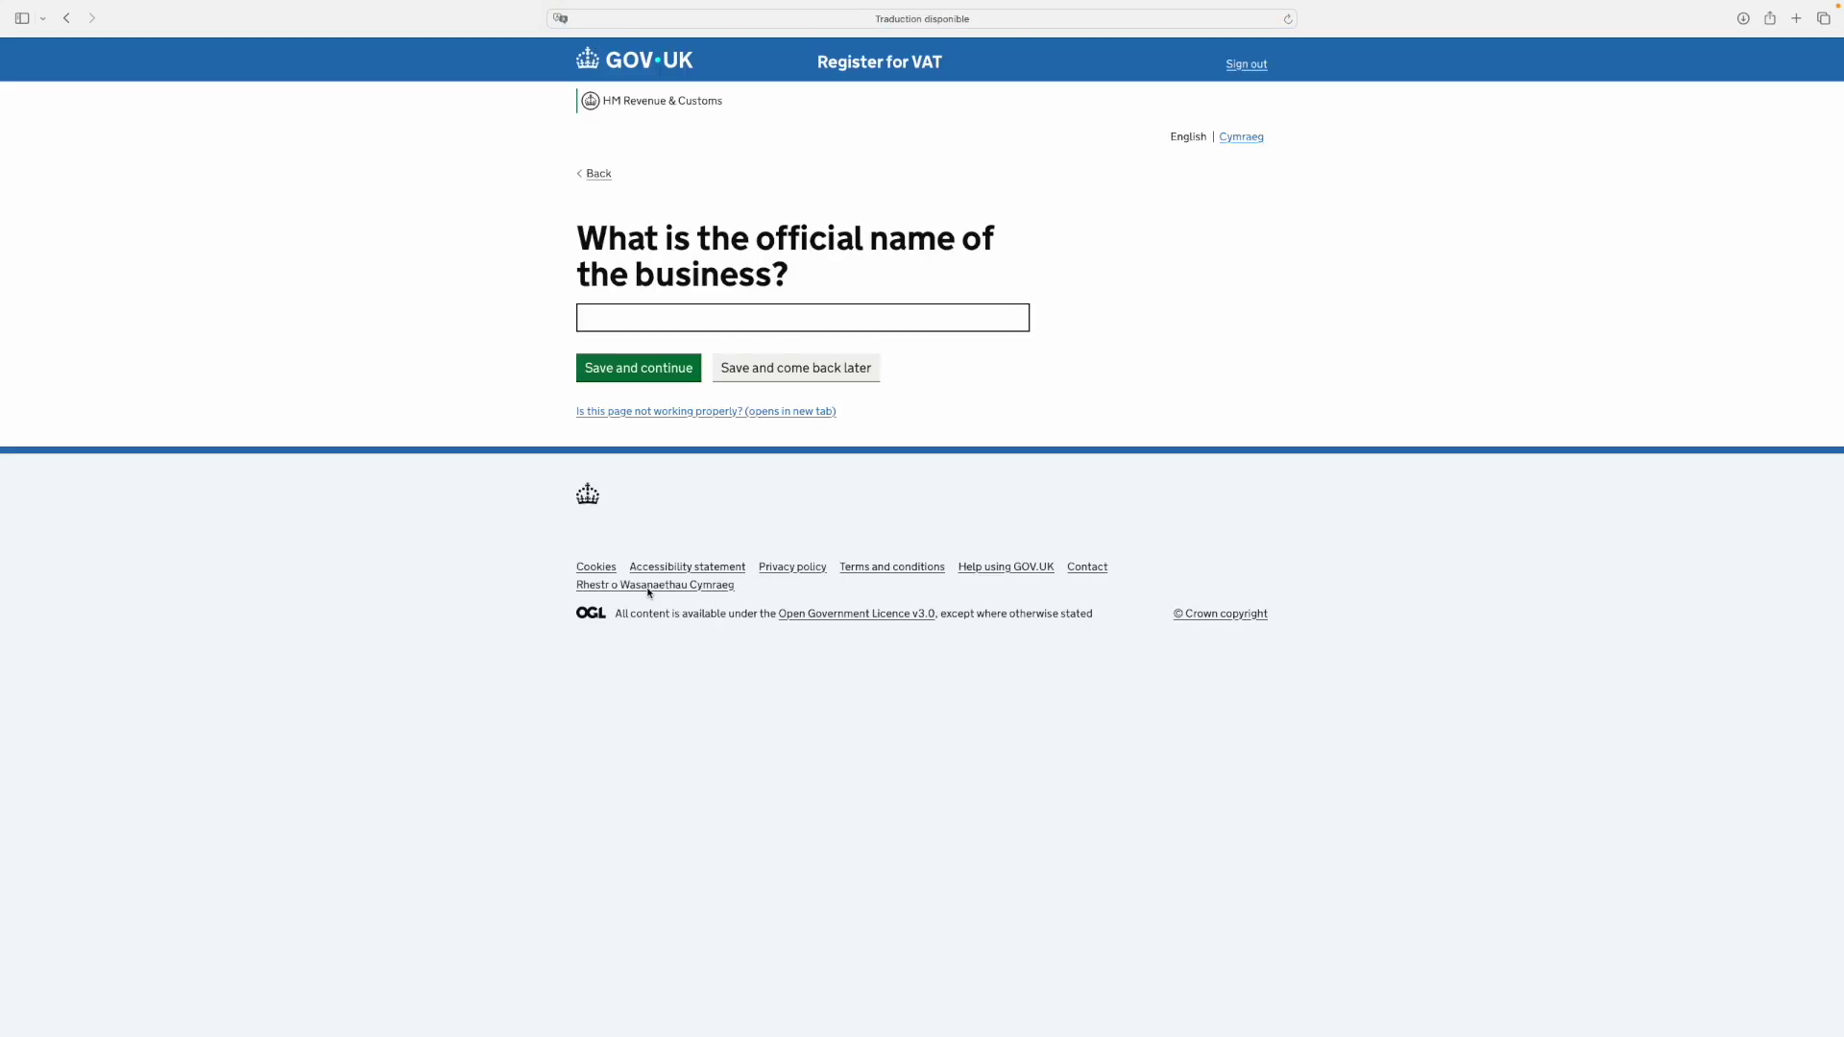
left_click(727, 320)
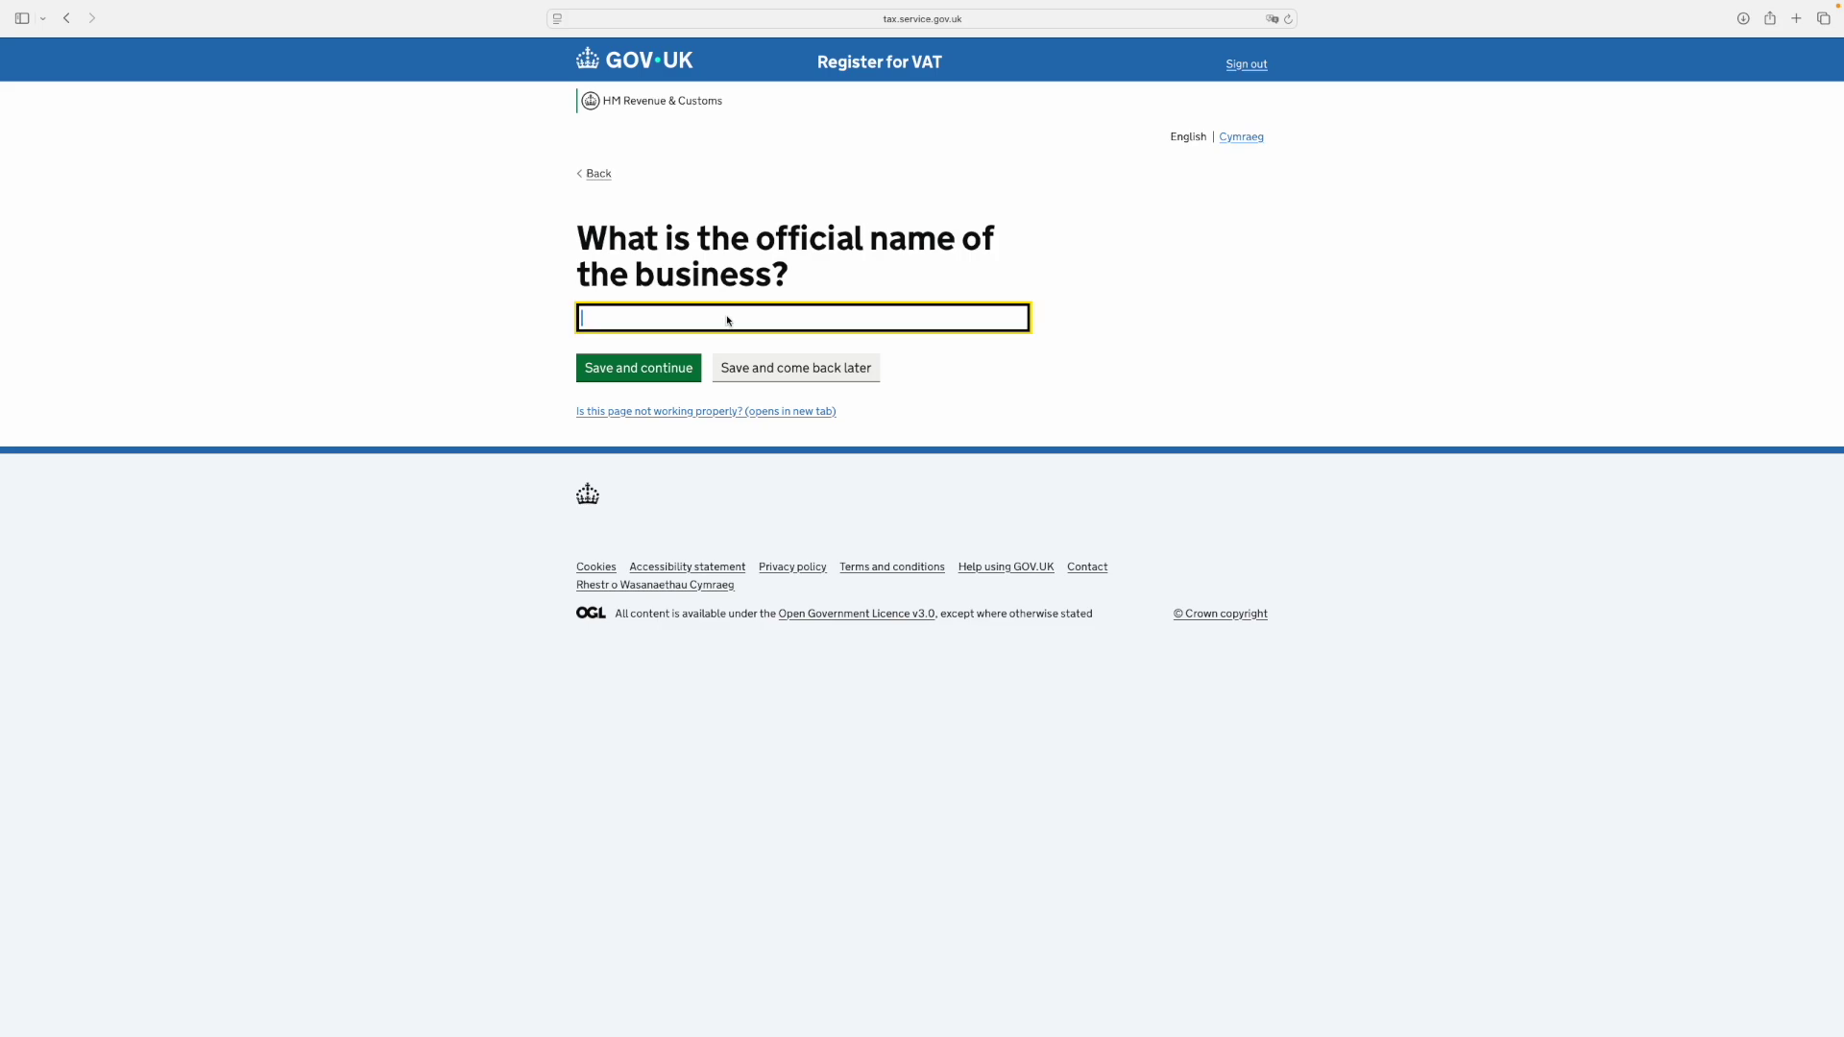
type("Capsule Business SAS")
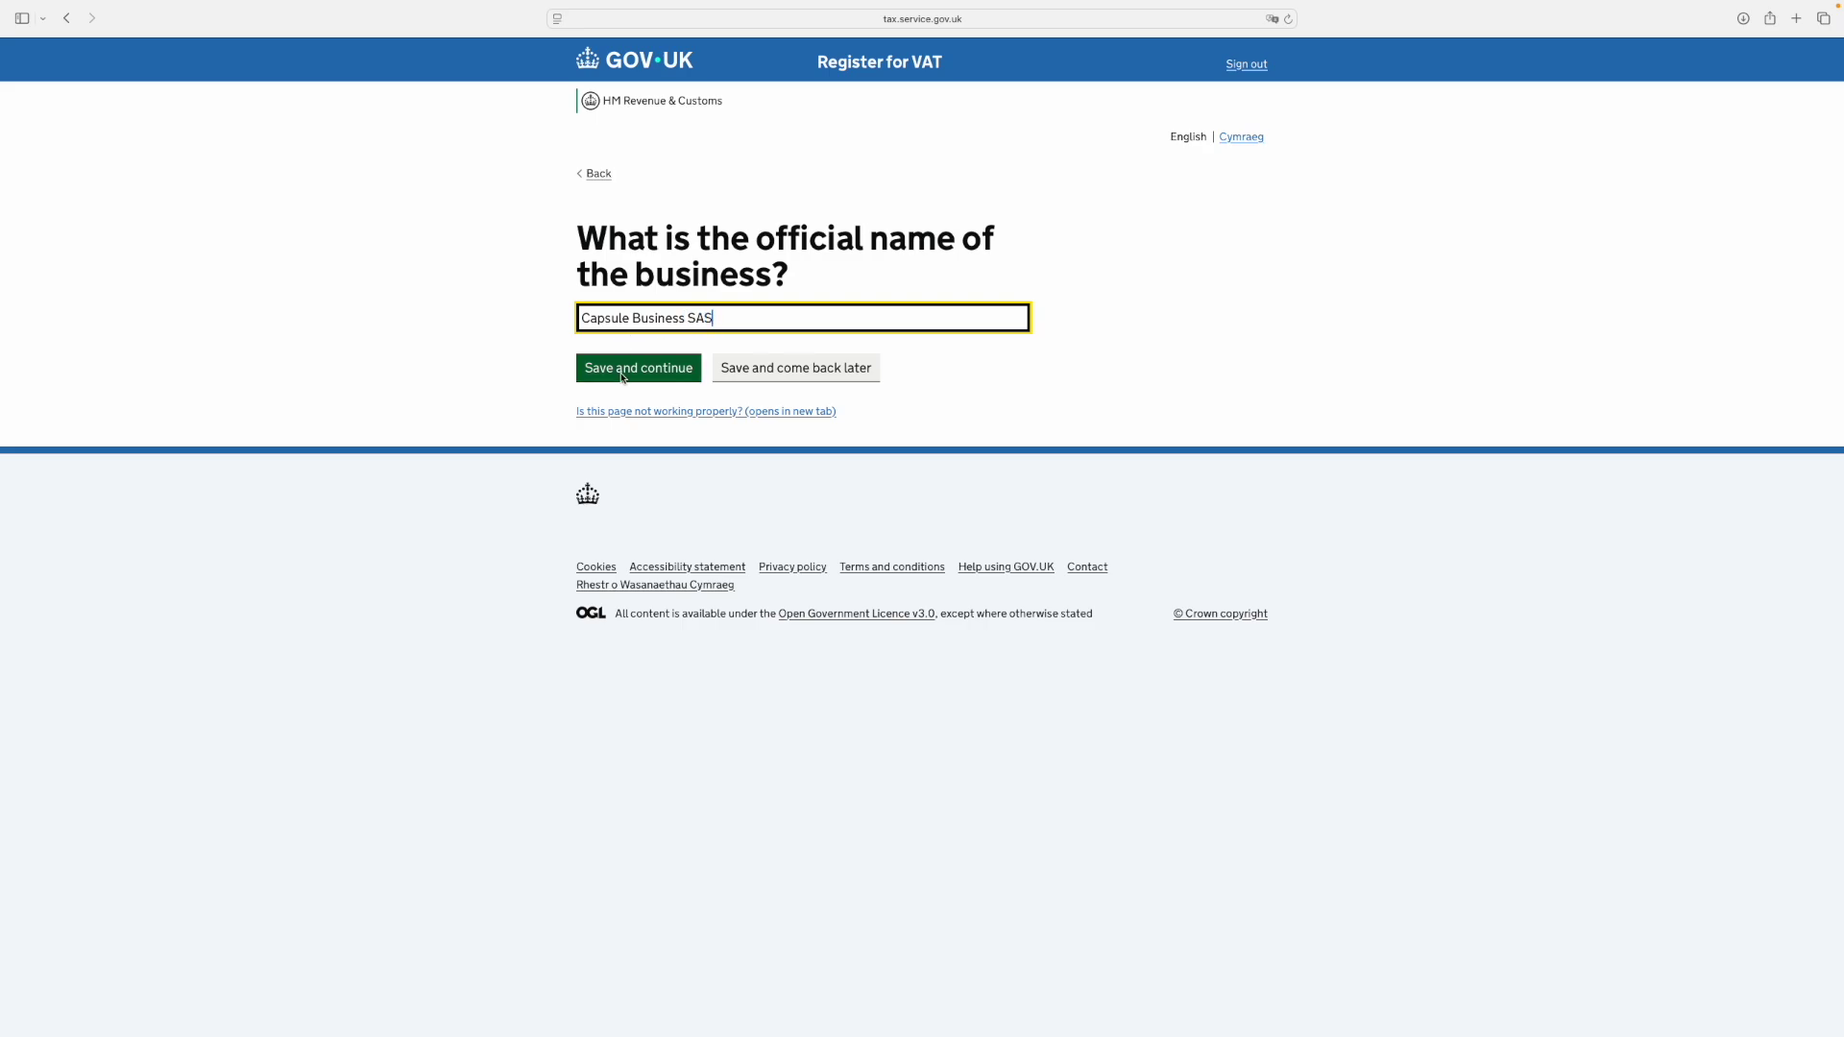
left_click(650, 376)
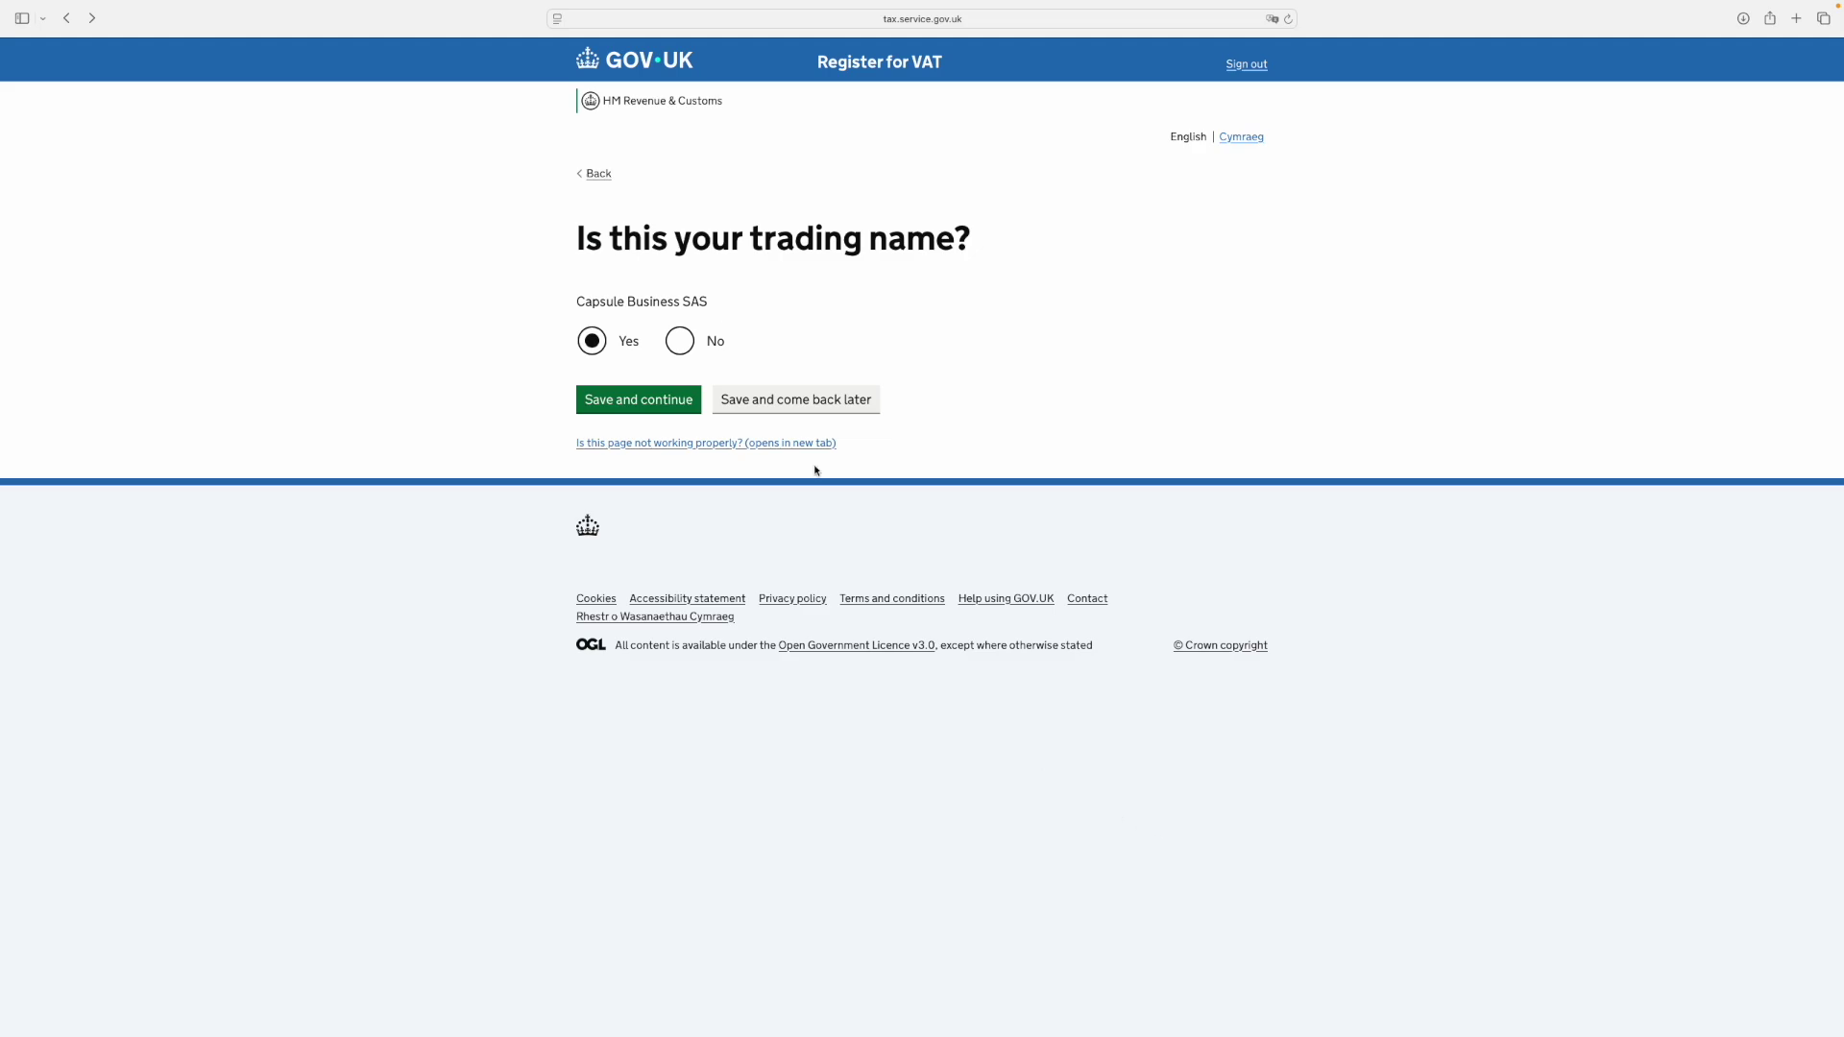
Record a different trading name, 'Capsule Business TV'.
left_click(687, 346)
left_click(670, 400)
left_click(659, 413)
type("Capsule Bus")
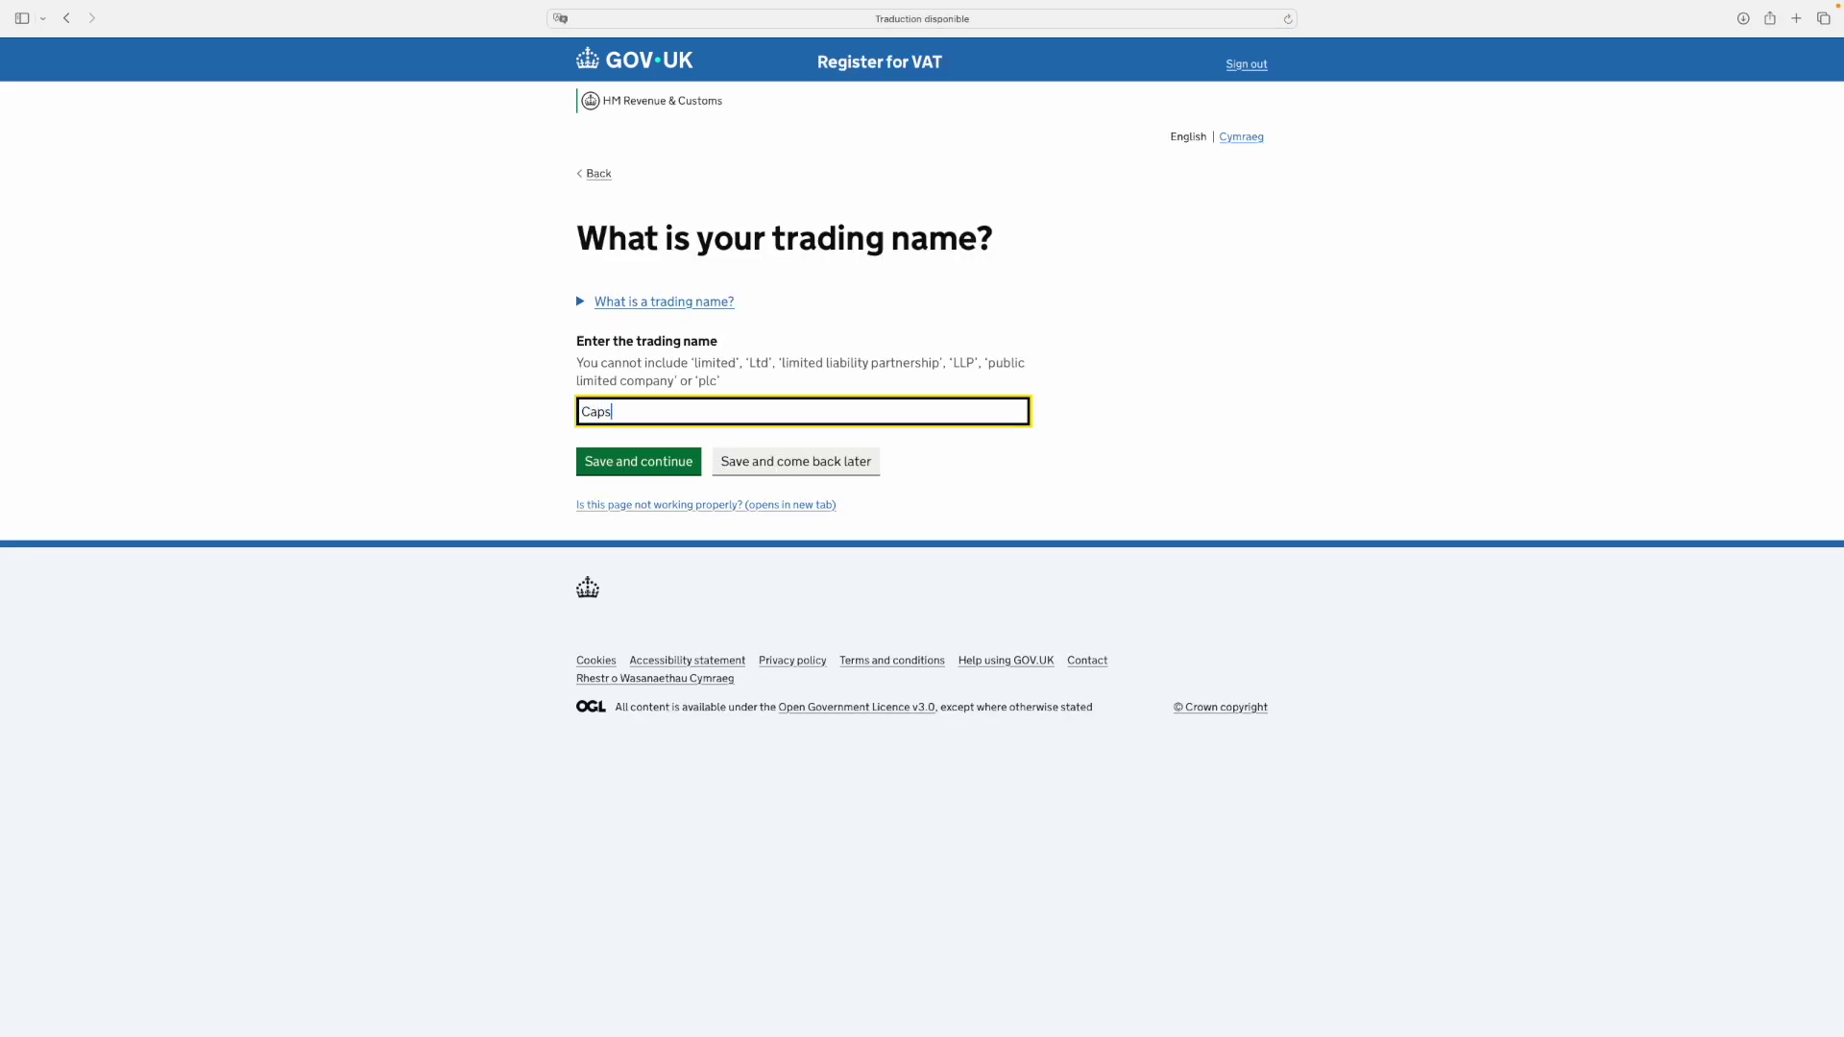
type("ss TRV")
key("Left")
key("BackSpace")
left_click(625, 464)
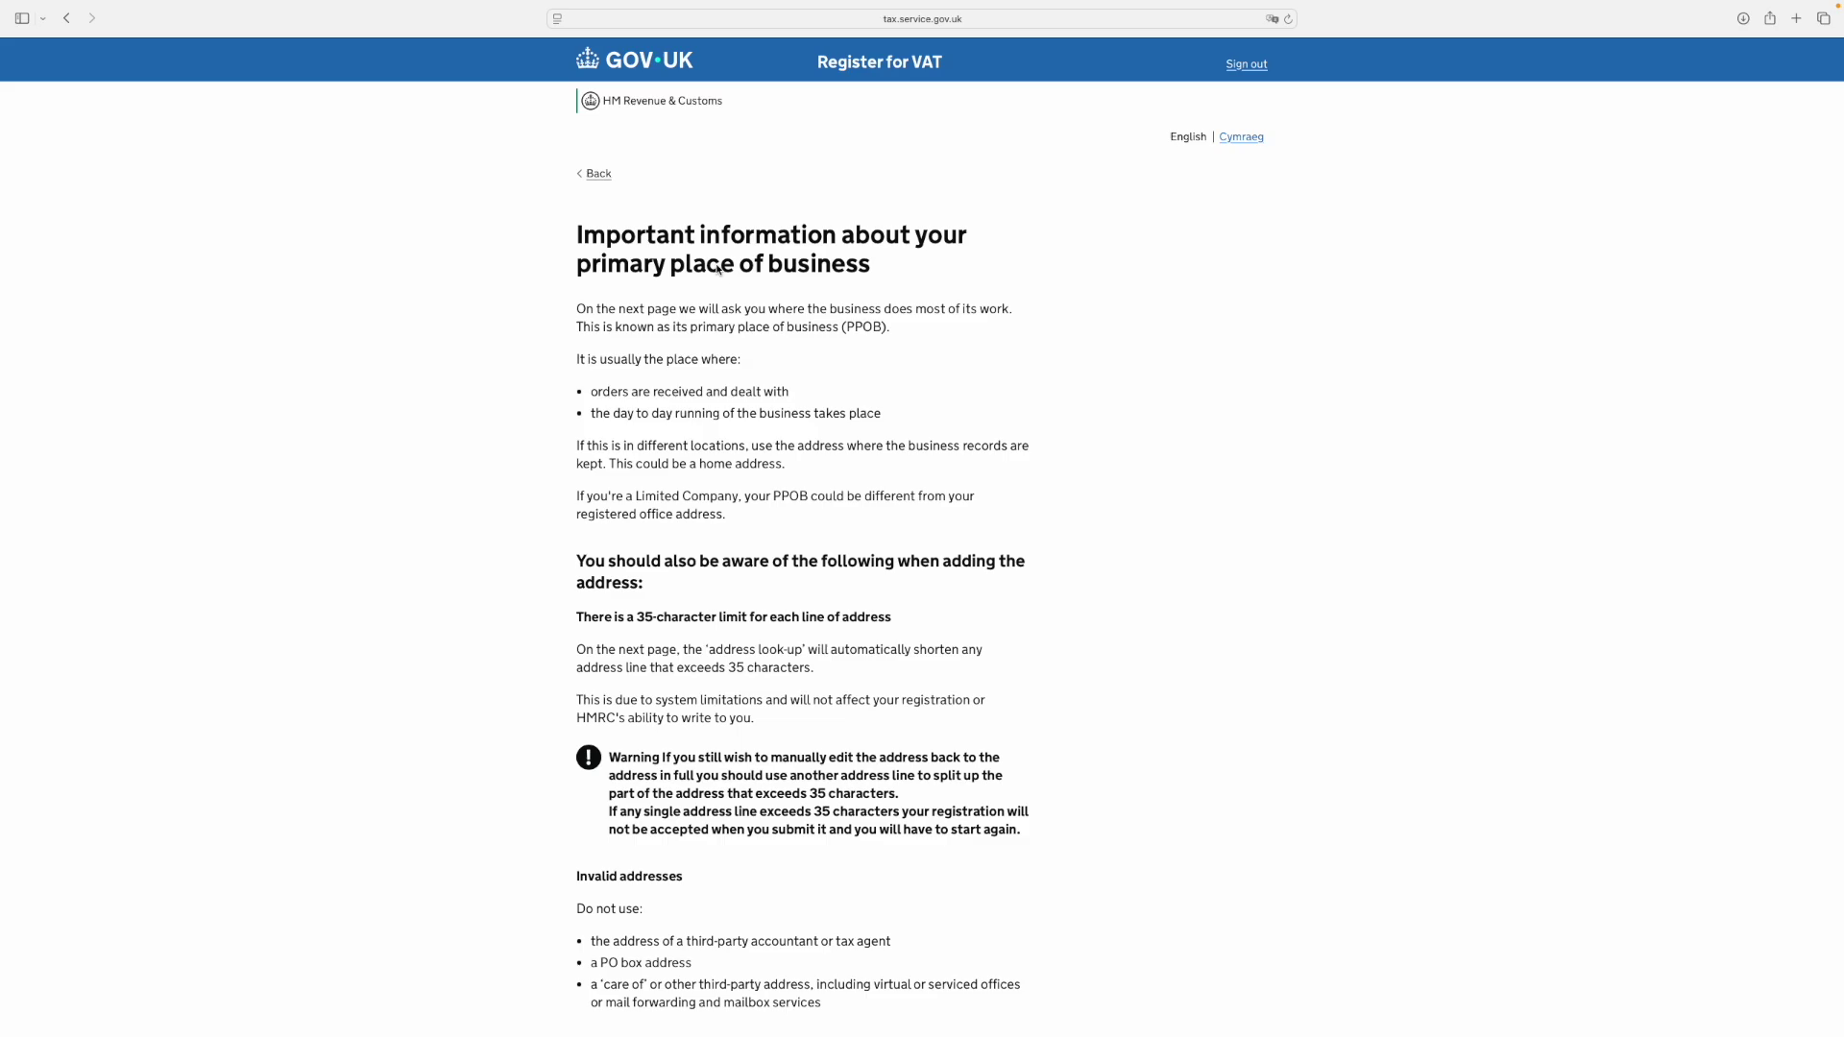
Save a Paris street address in France as the primary place of business.
scroll(718, 270, "down", 5)
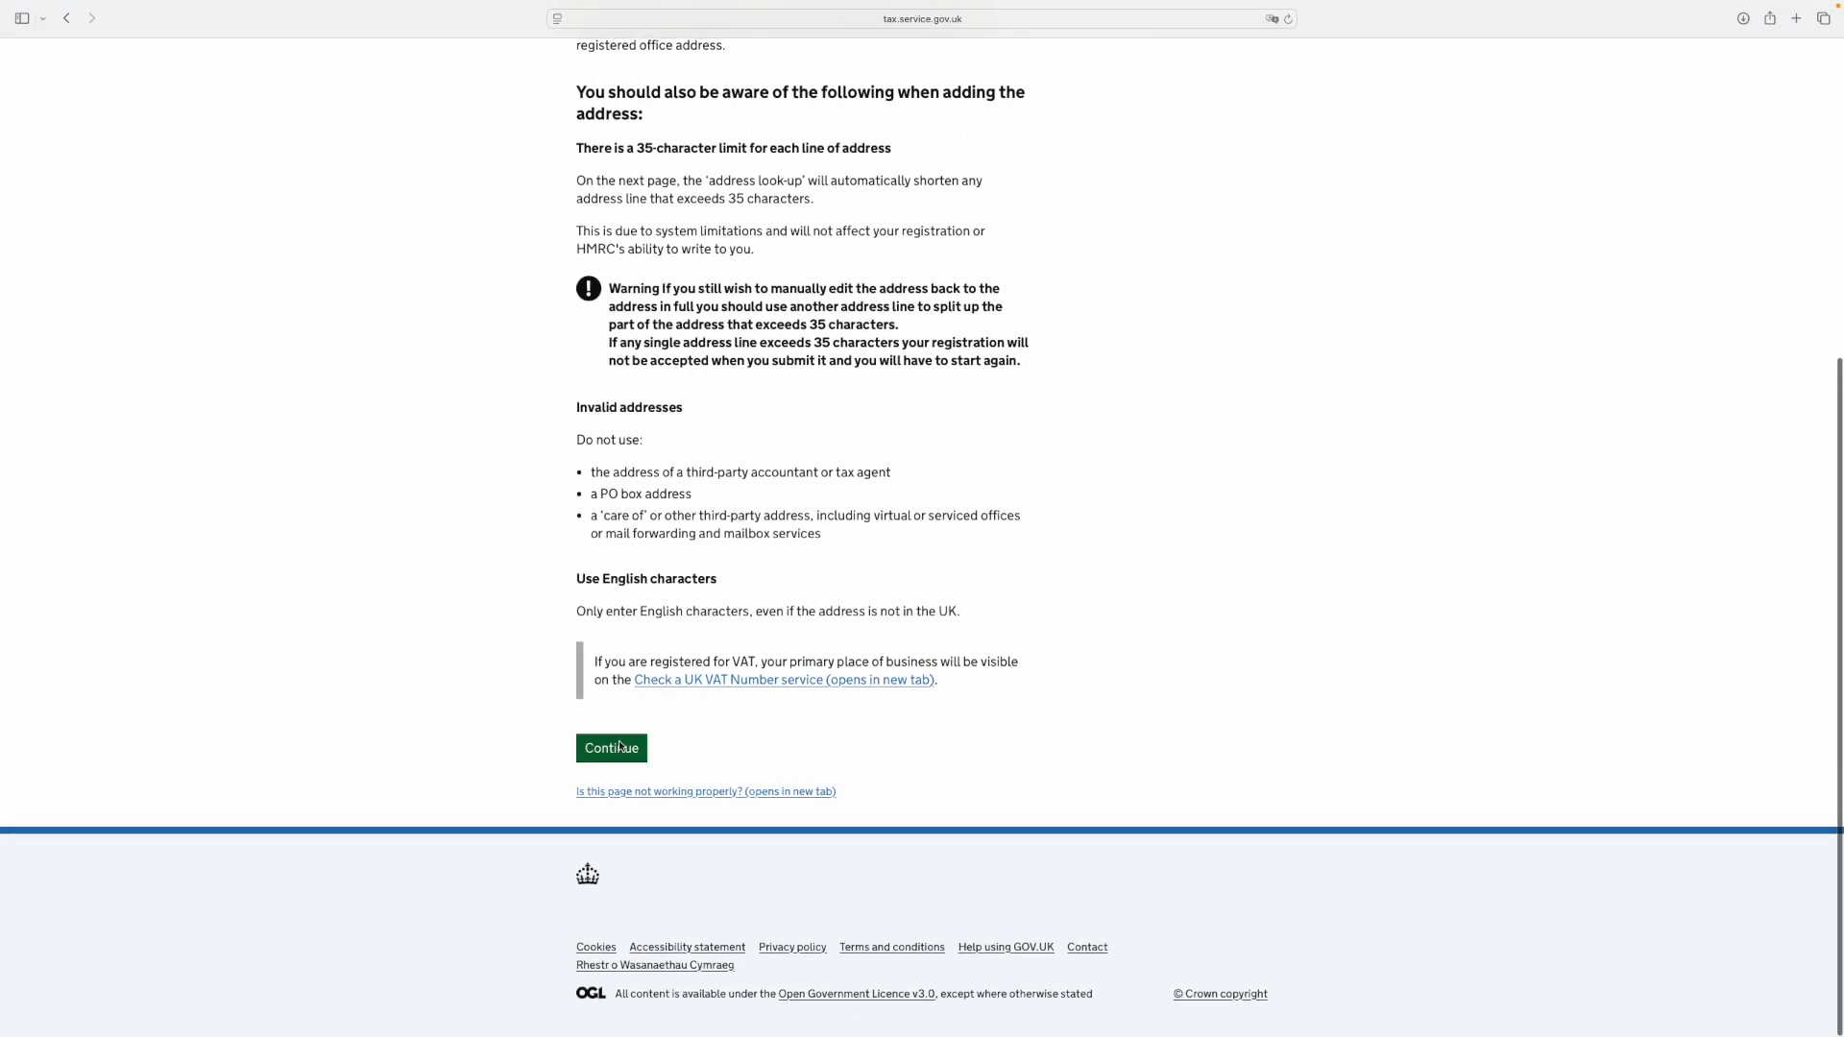
left_click(611, 749)
left_click(663, 464)
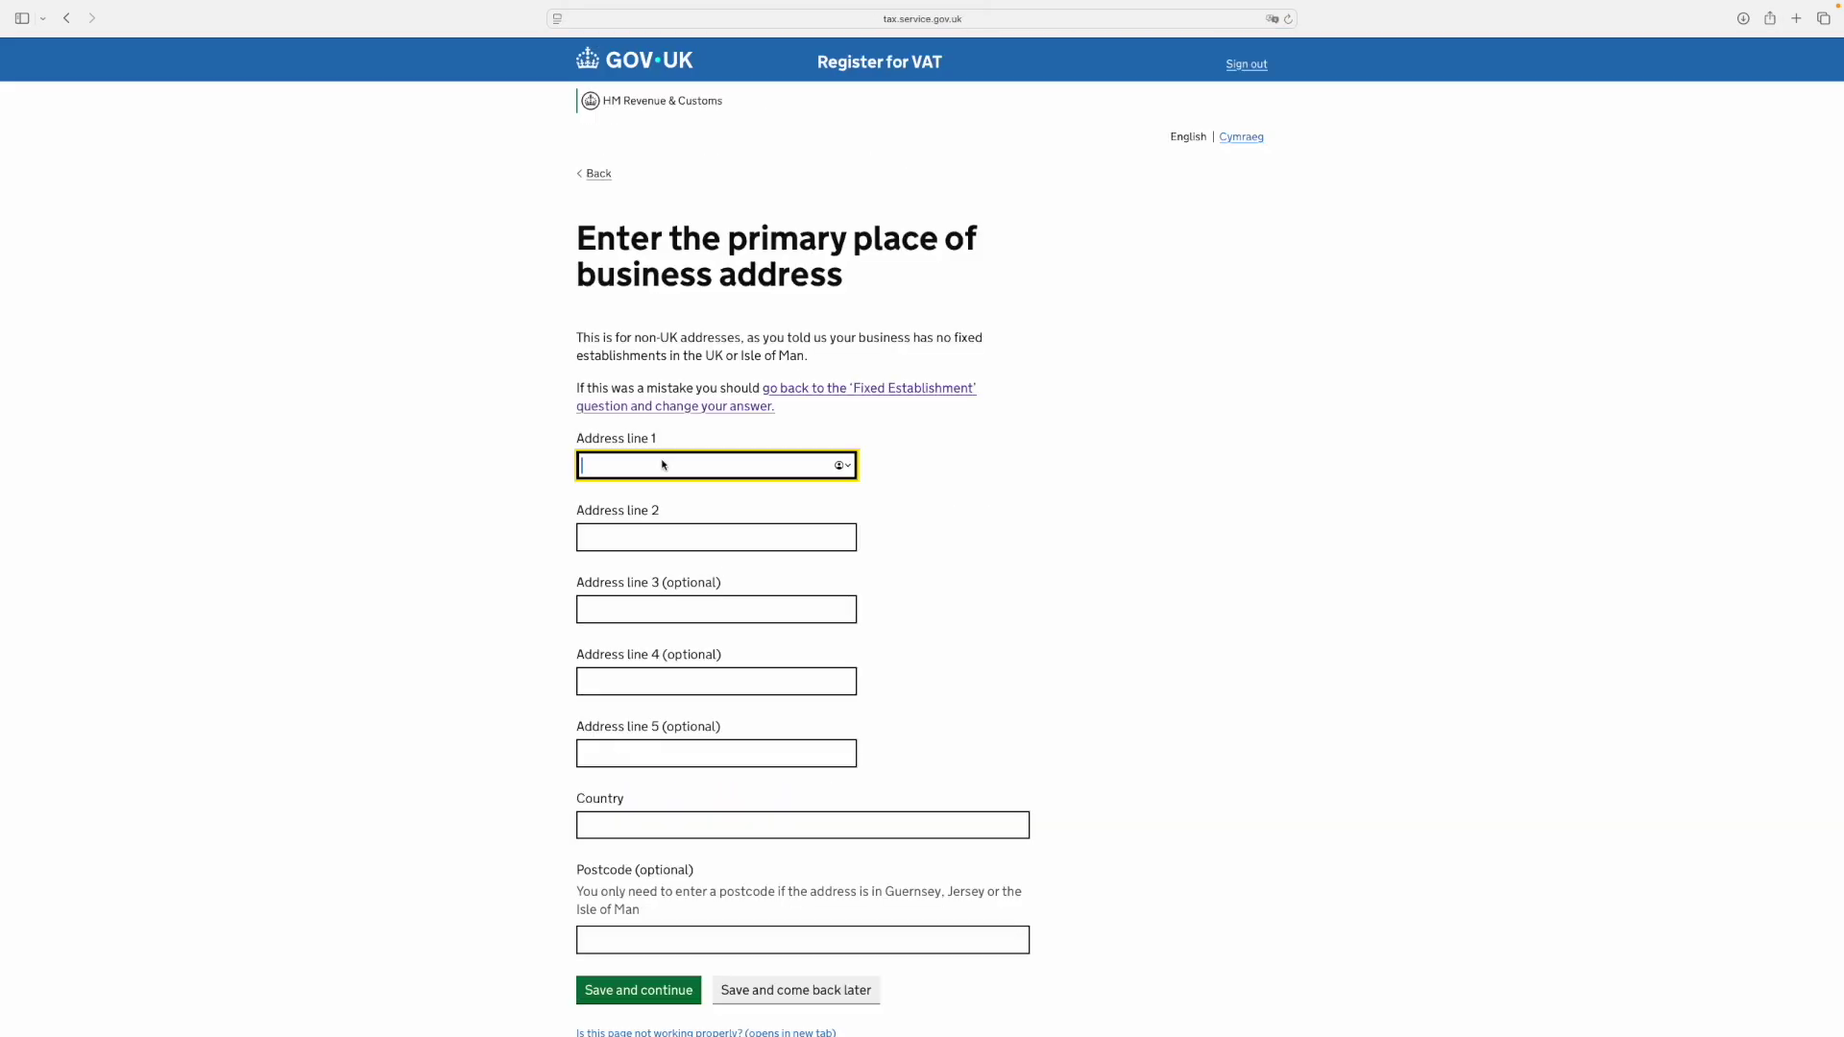
left_click(715, 537)
type("75000 Paris")
left_click(633, 827)
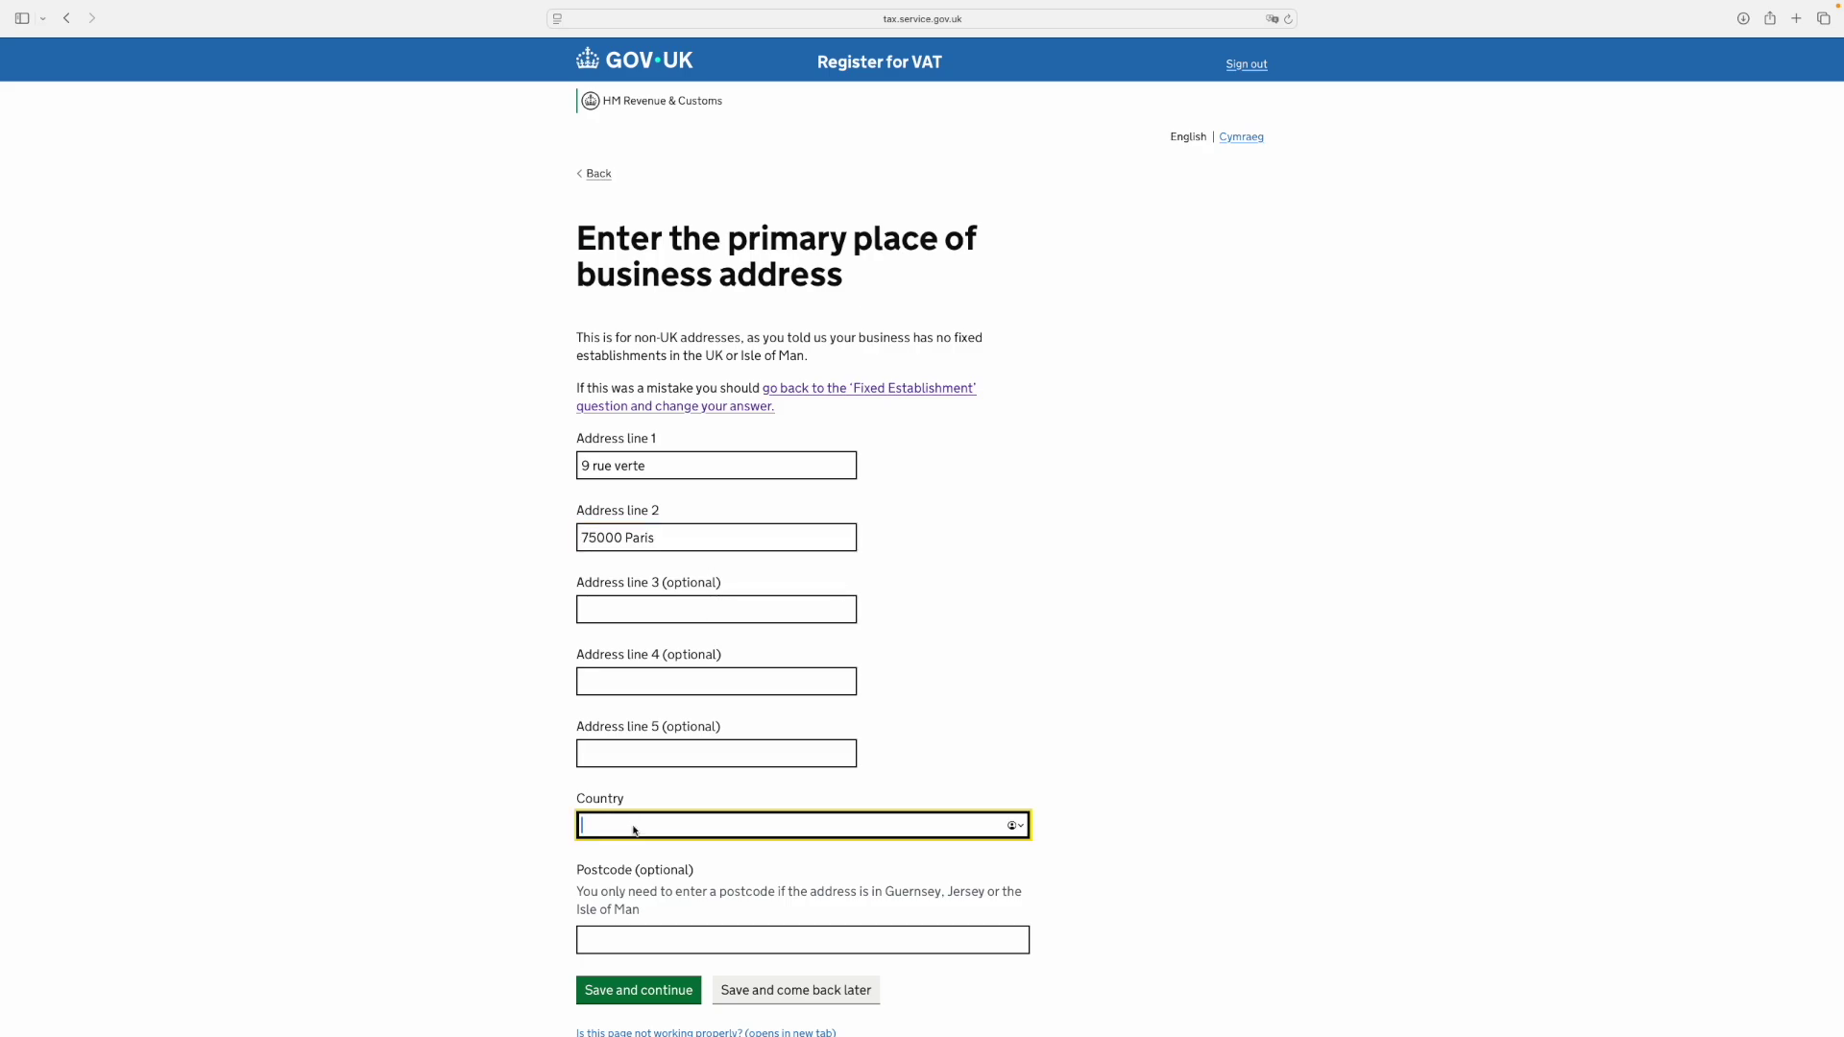
type("fr")
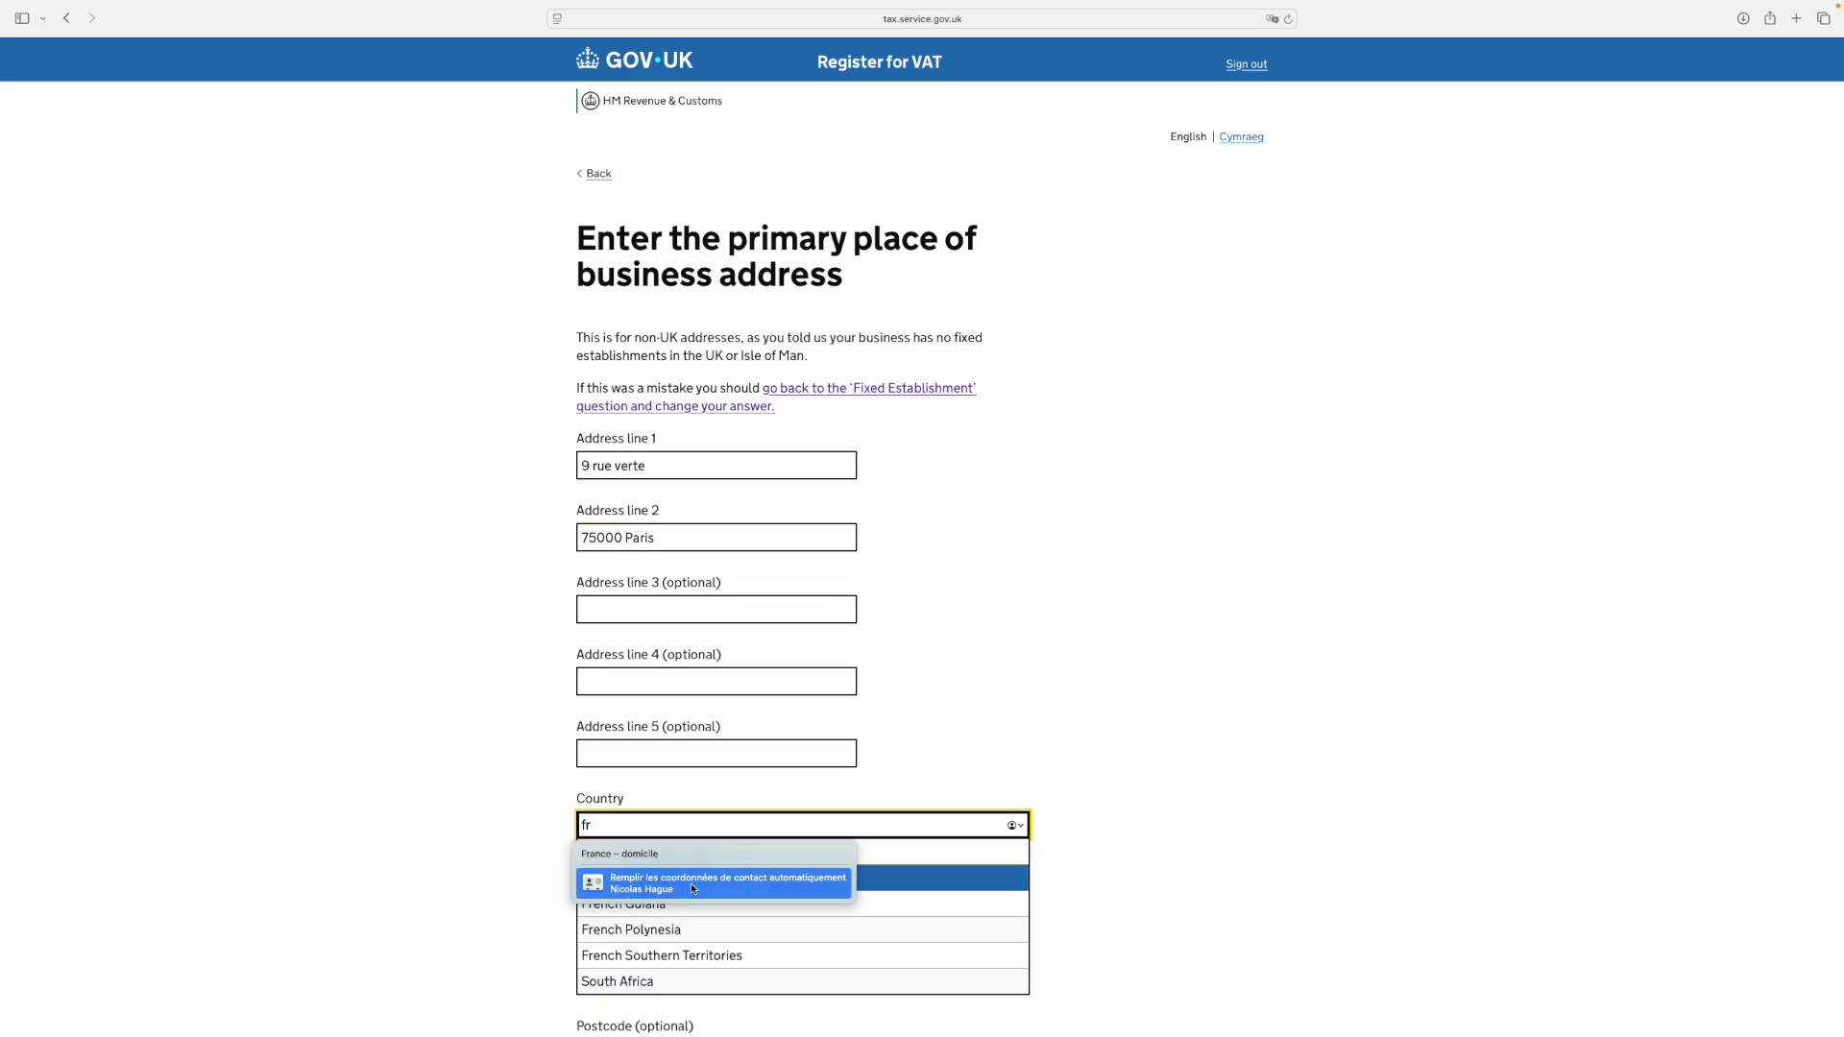
left_click(884, 880)
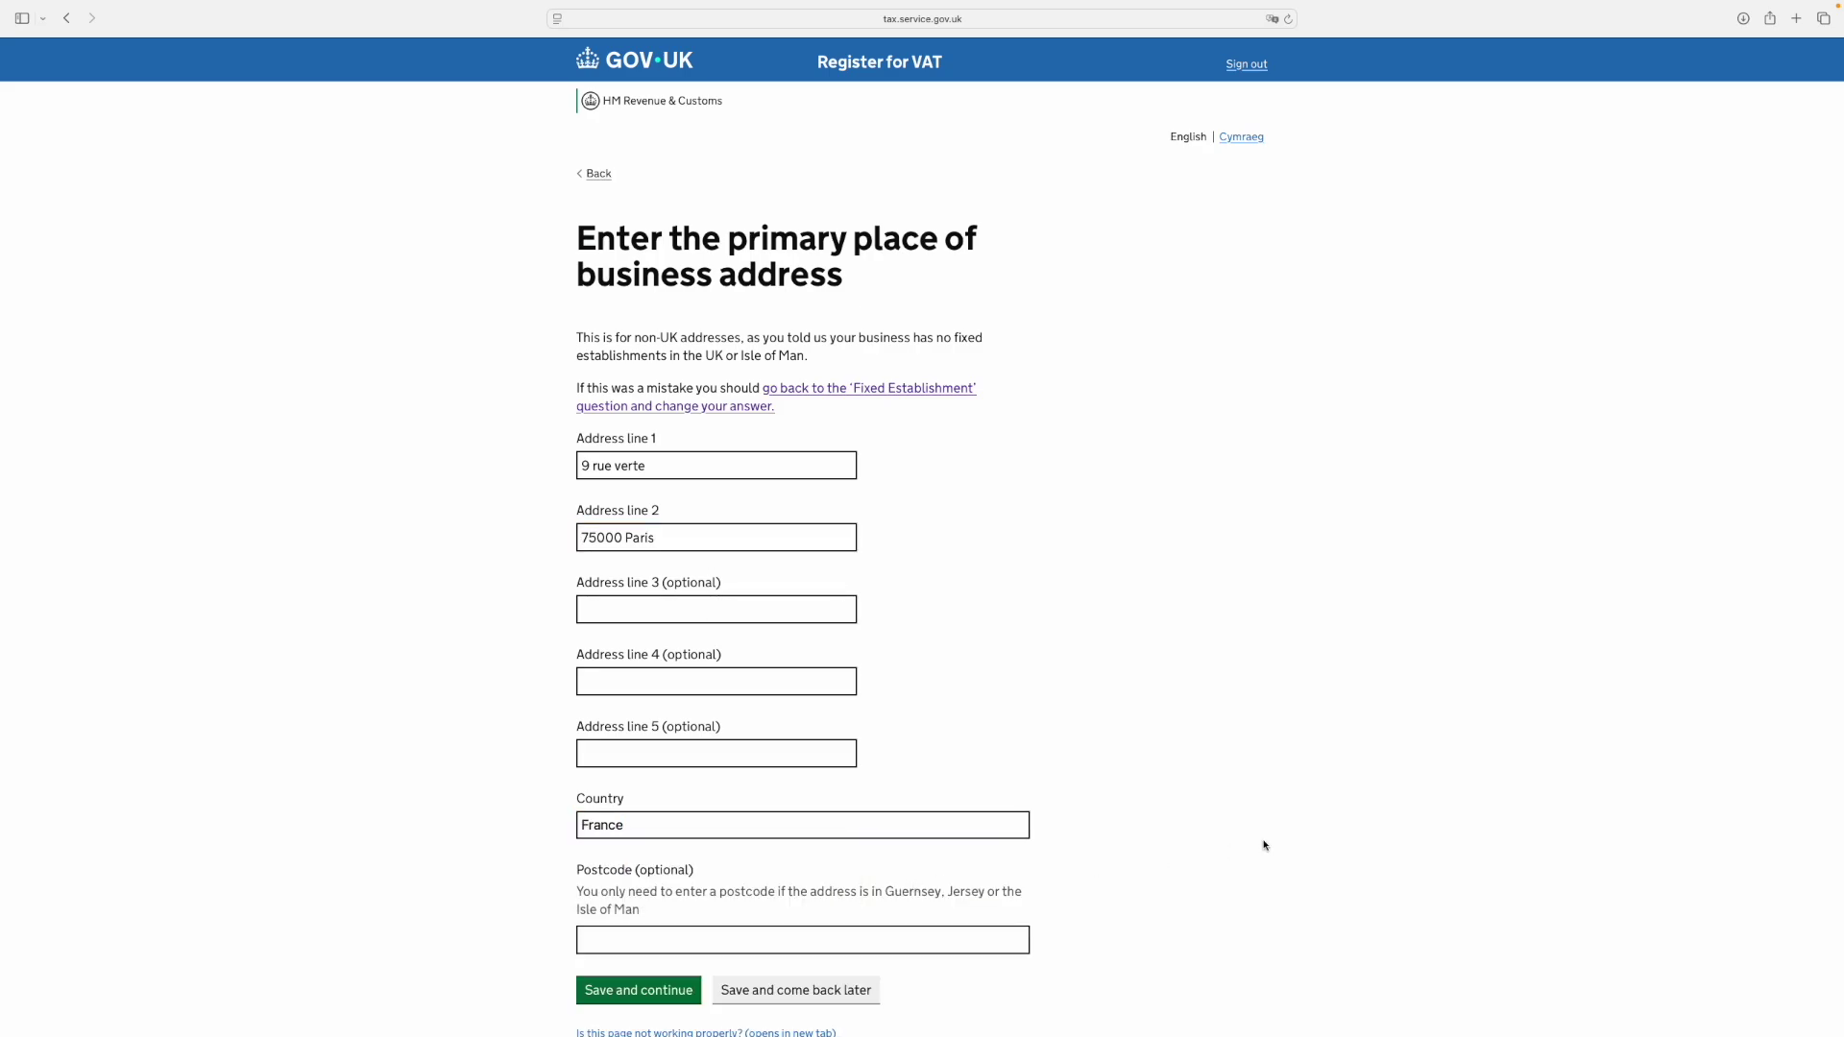
scroll(1173, 848, "down", 3)
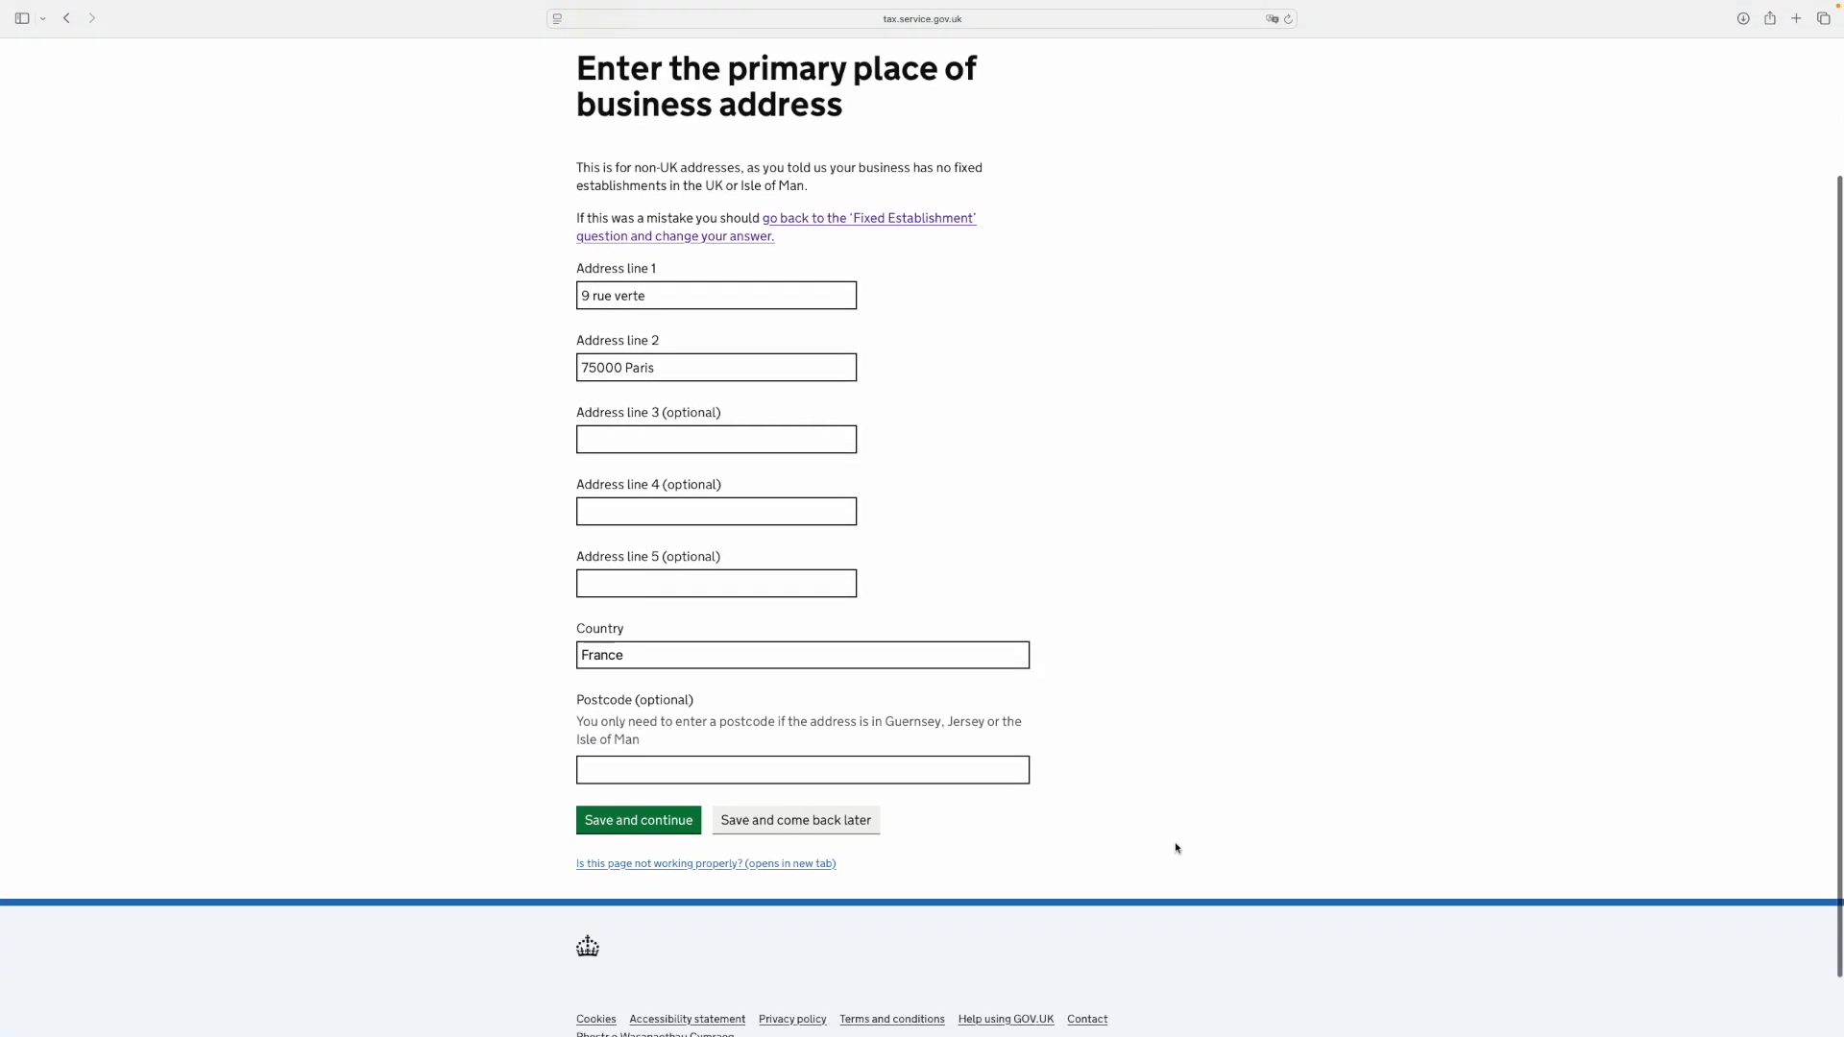
left_click(624, 821)
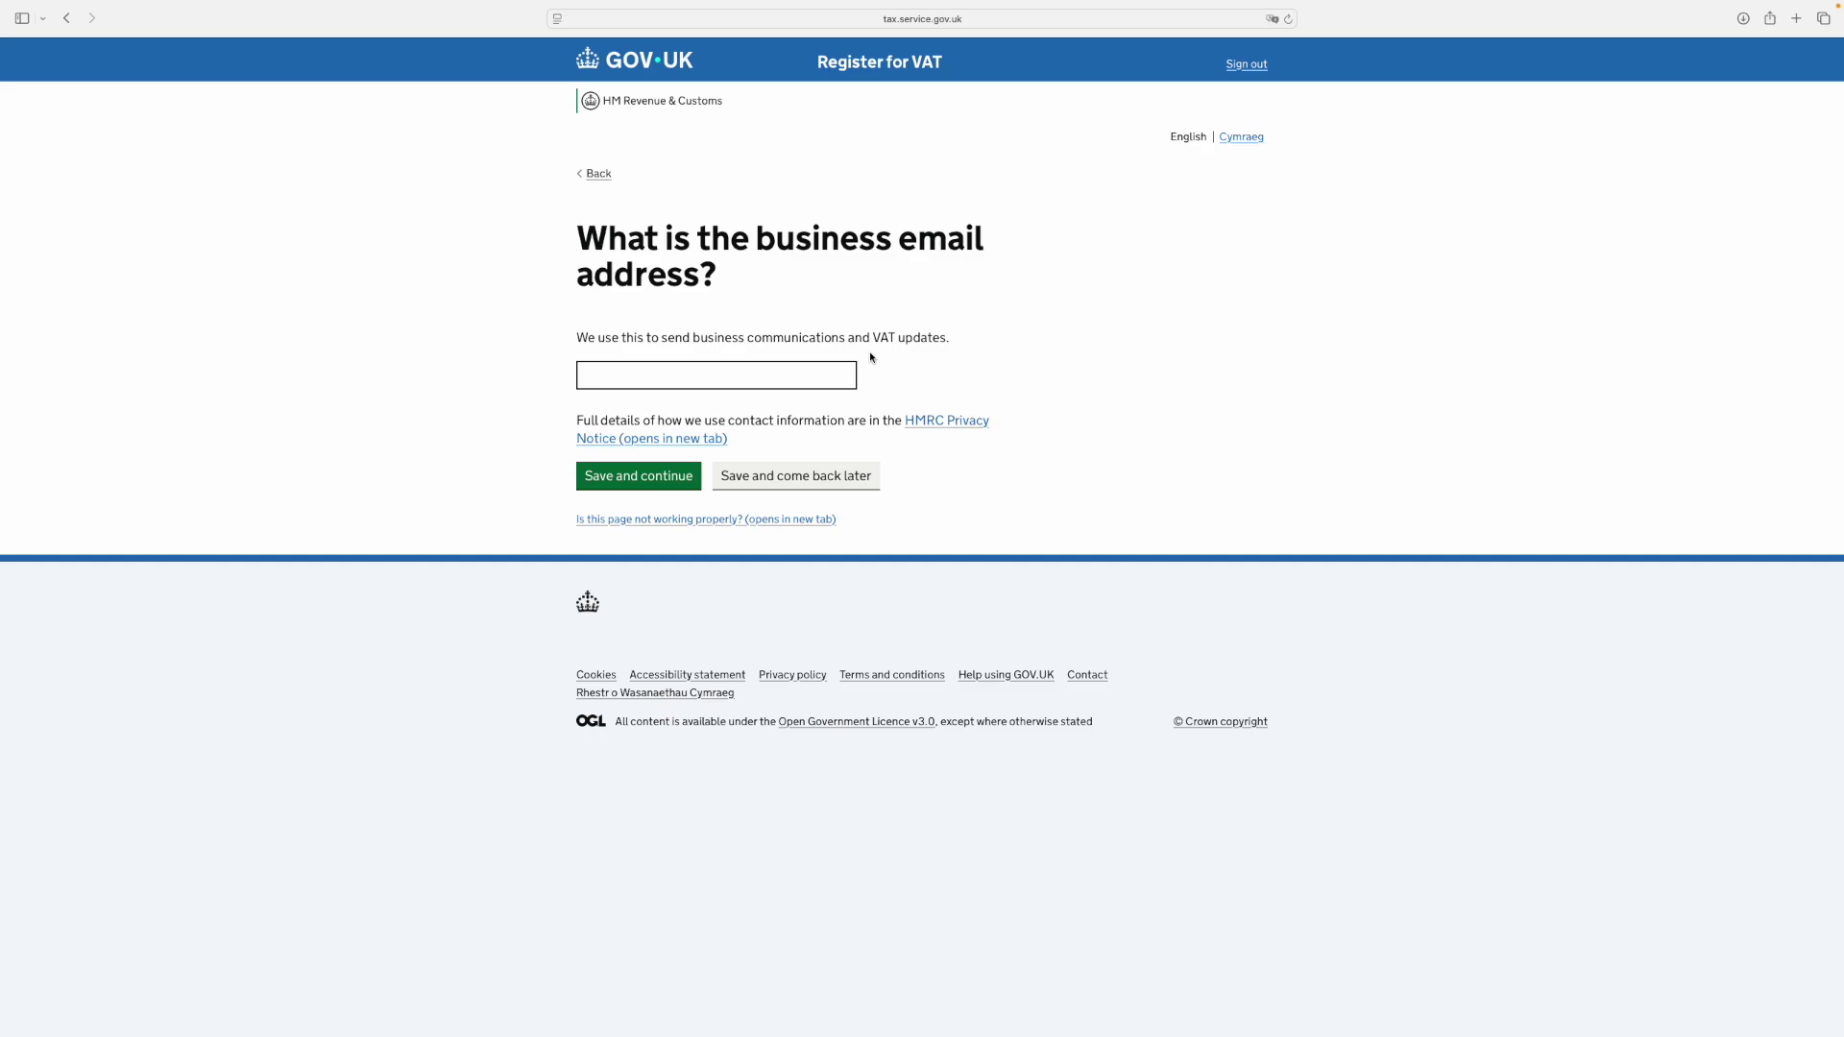
Save the business email address and +33 business telephone number.
left_click(685, 382)
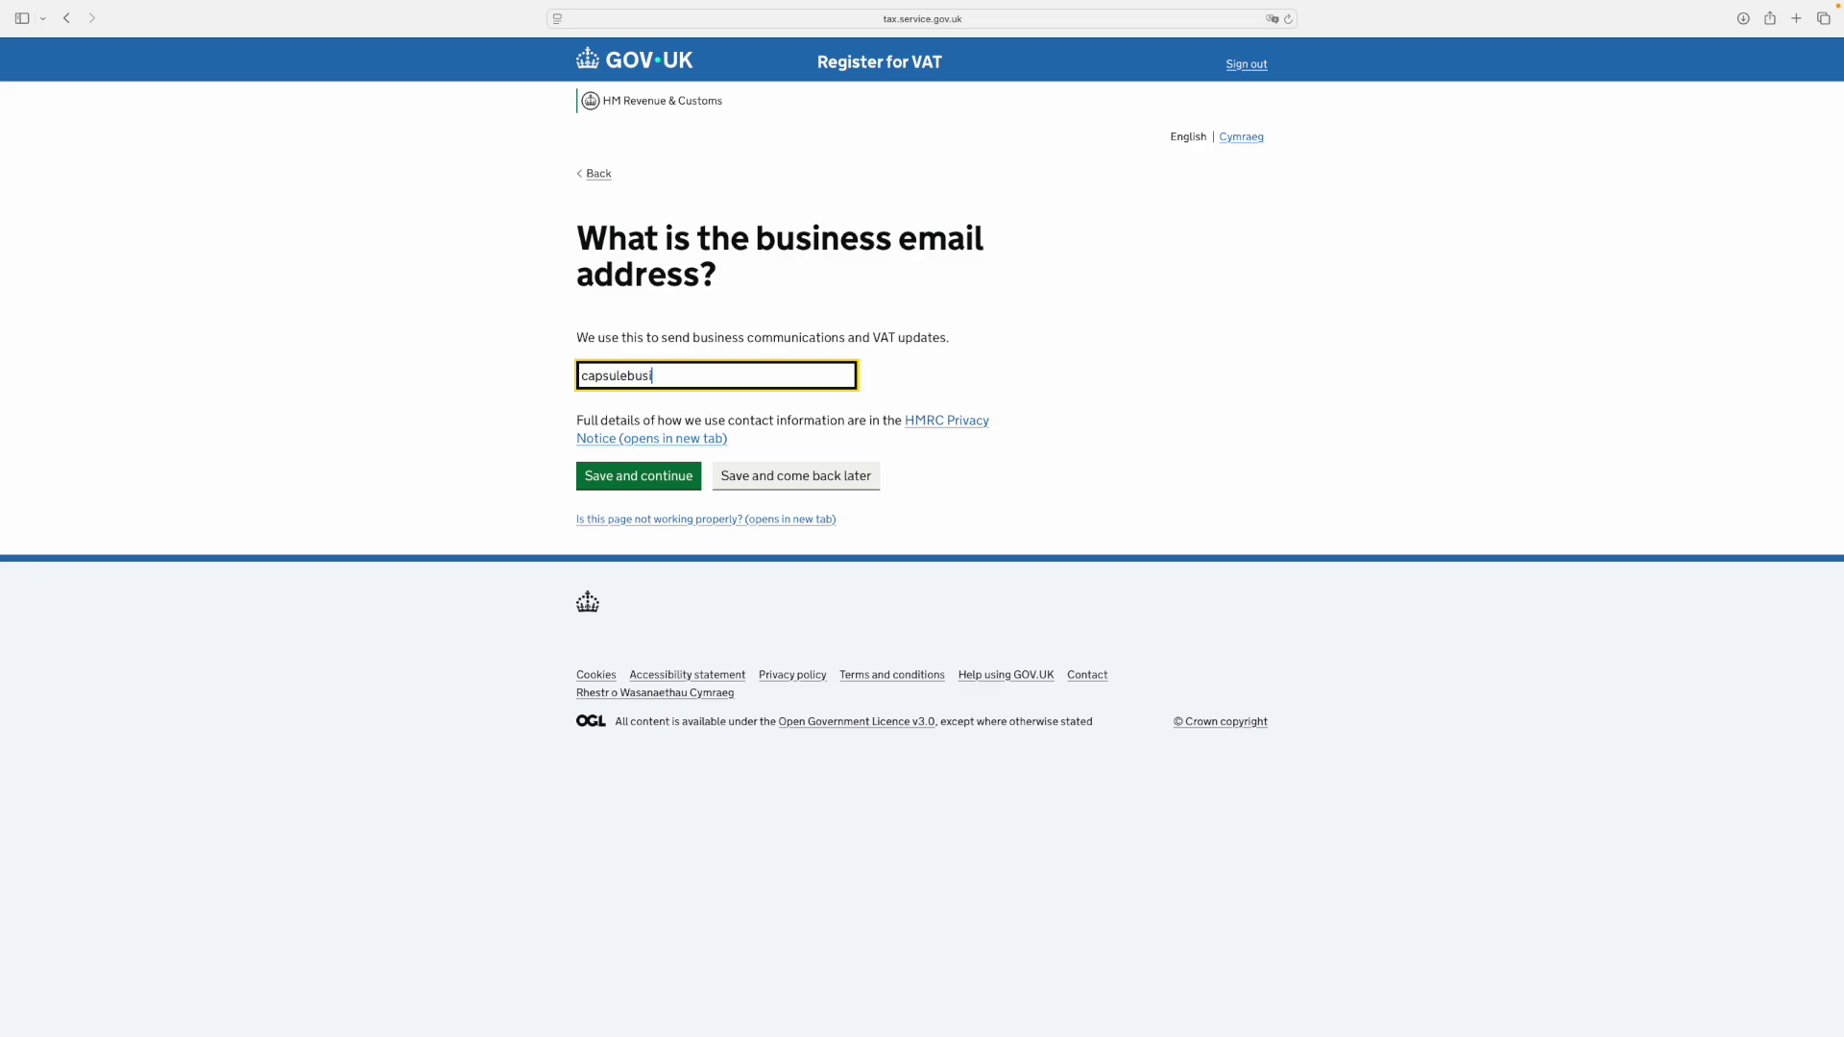
left_click(638, 477)
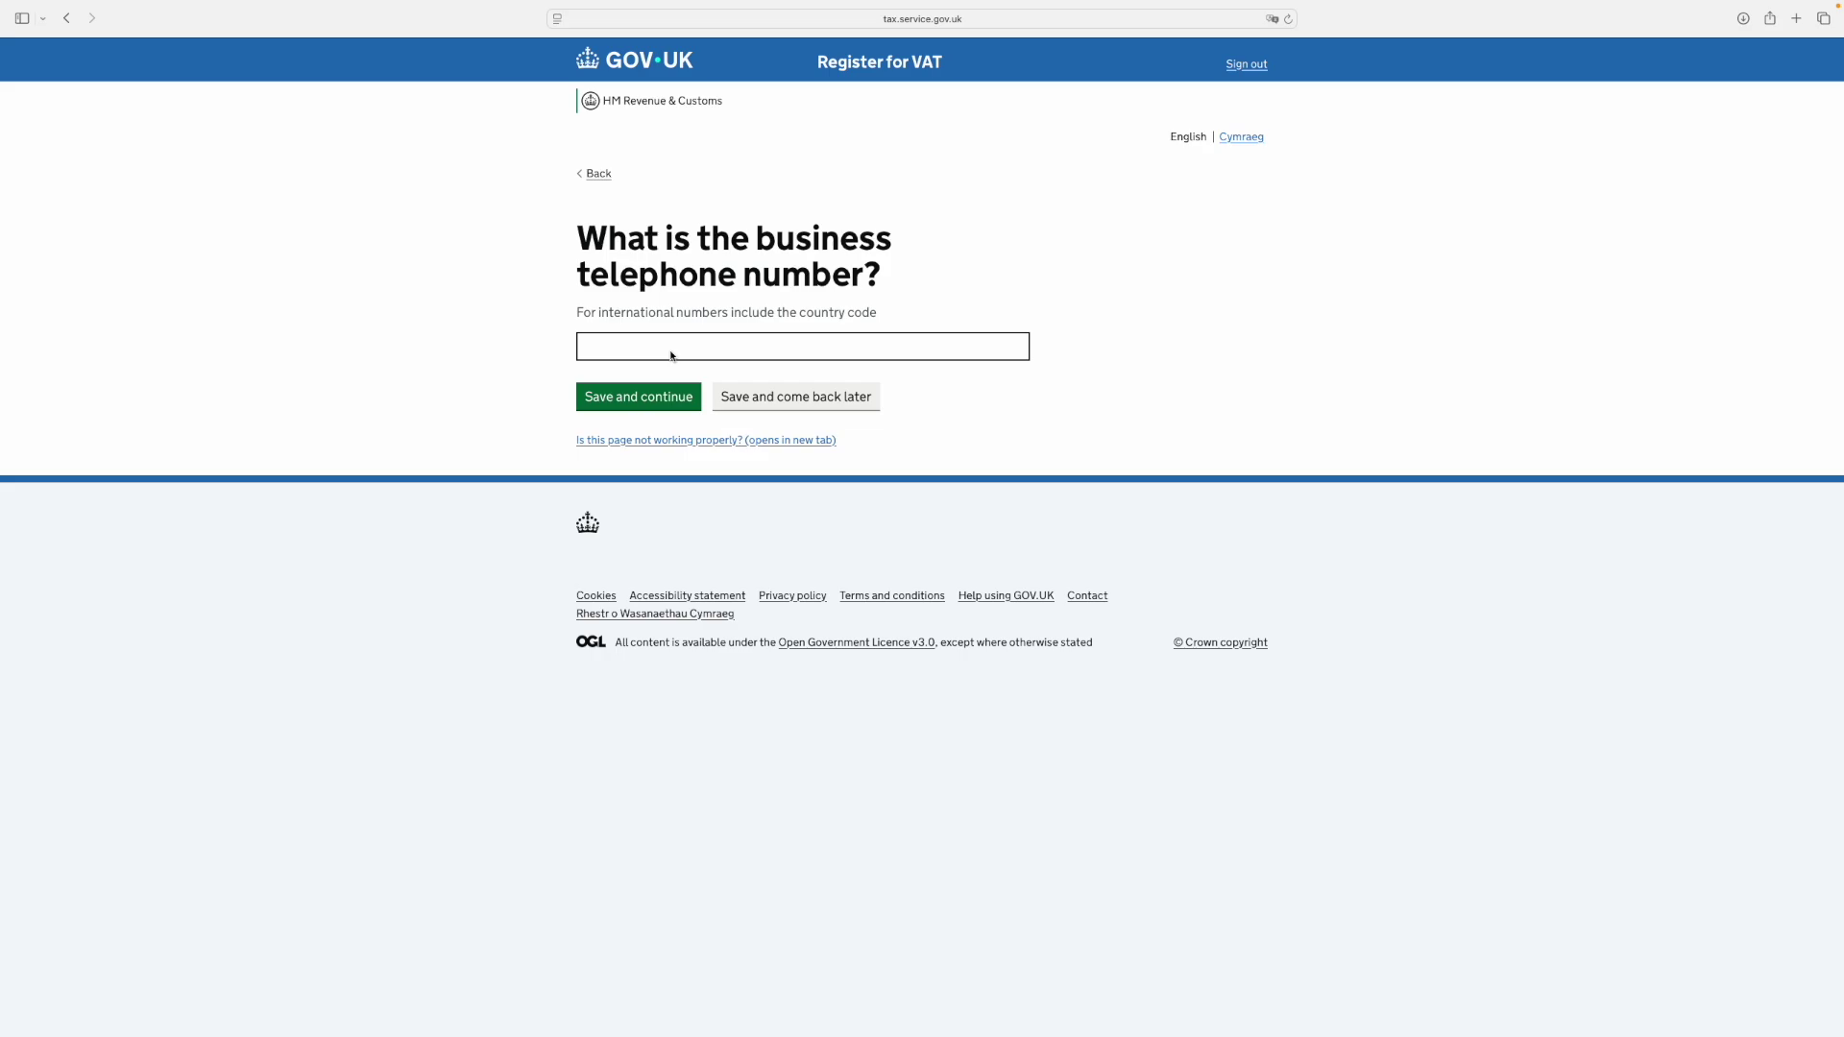
left_click(671, 356)
type("+33")
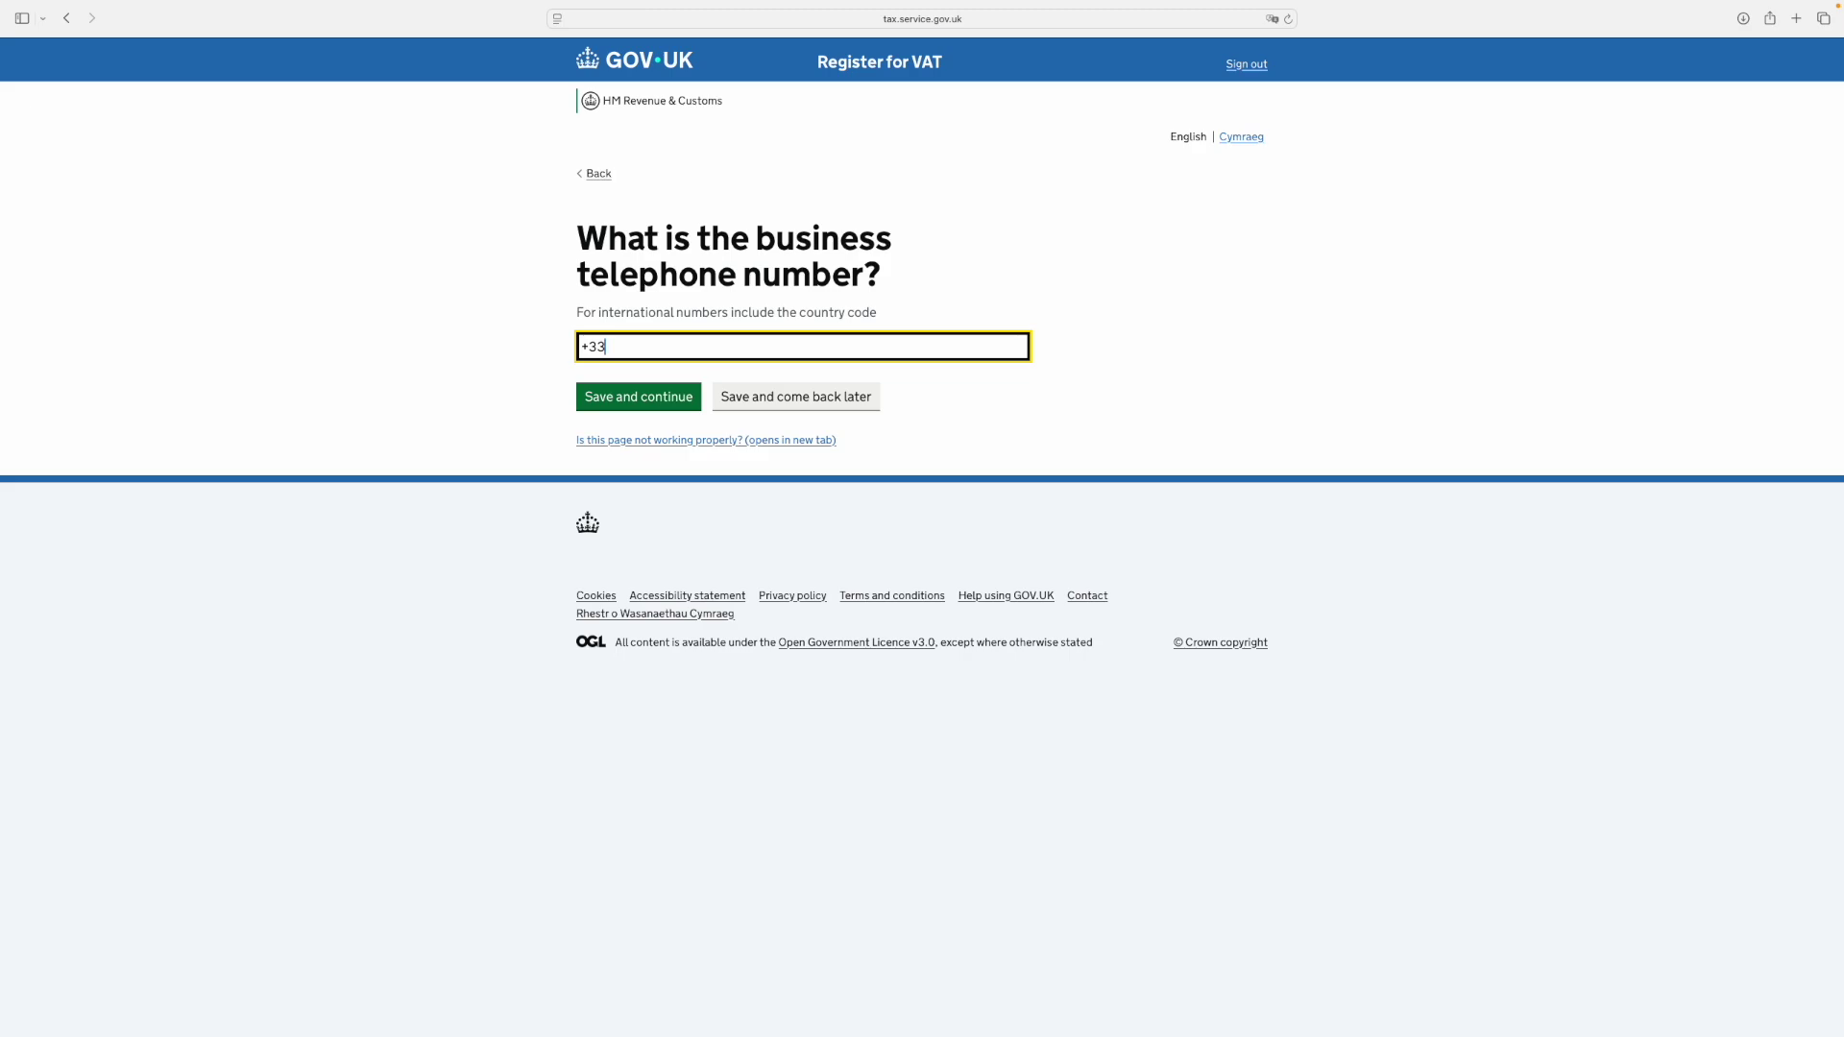
type("069999999")
left_click(661, 392)
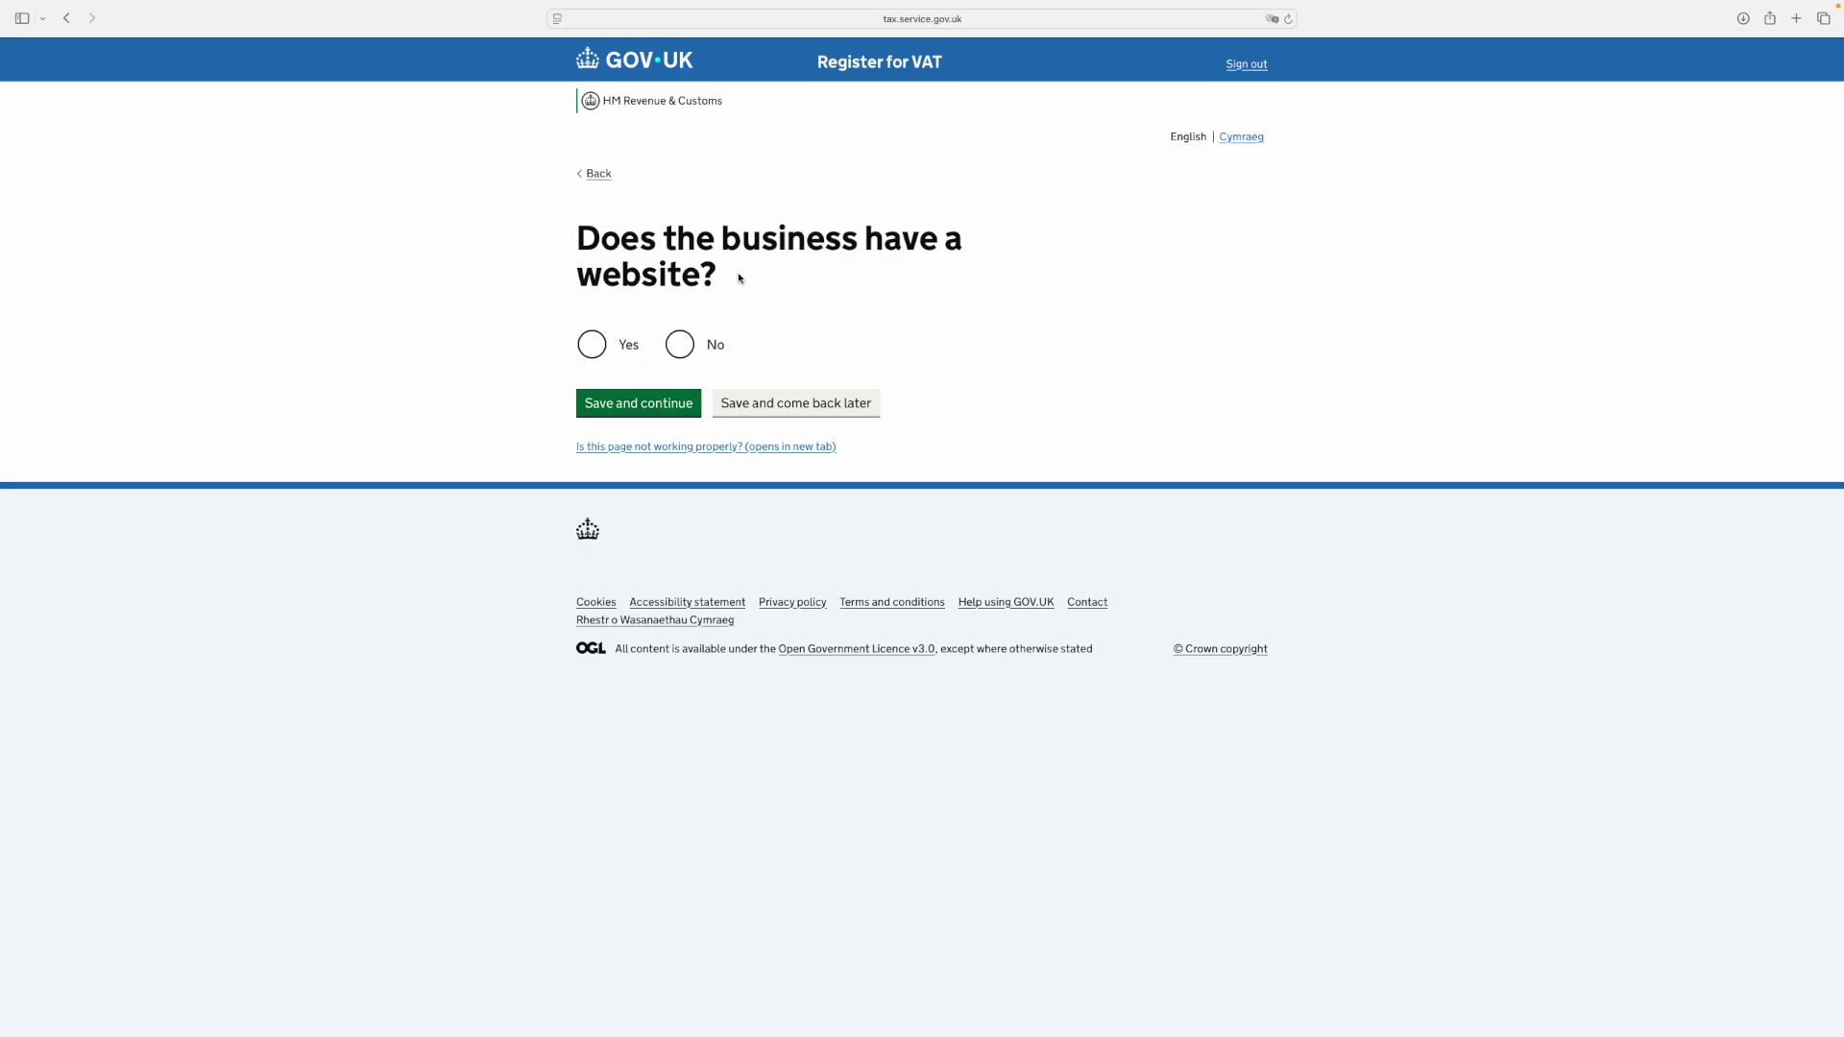
Confirm the business has a website, choose English correspondence and email as contact method.
left_click(593, 344)
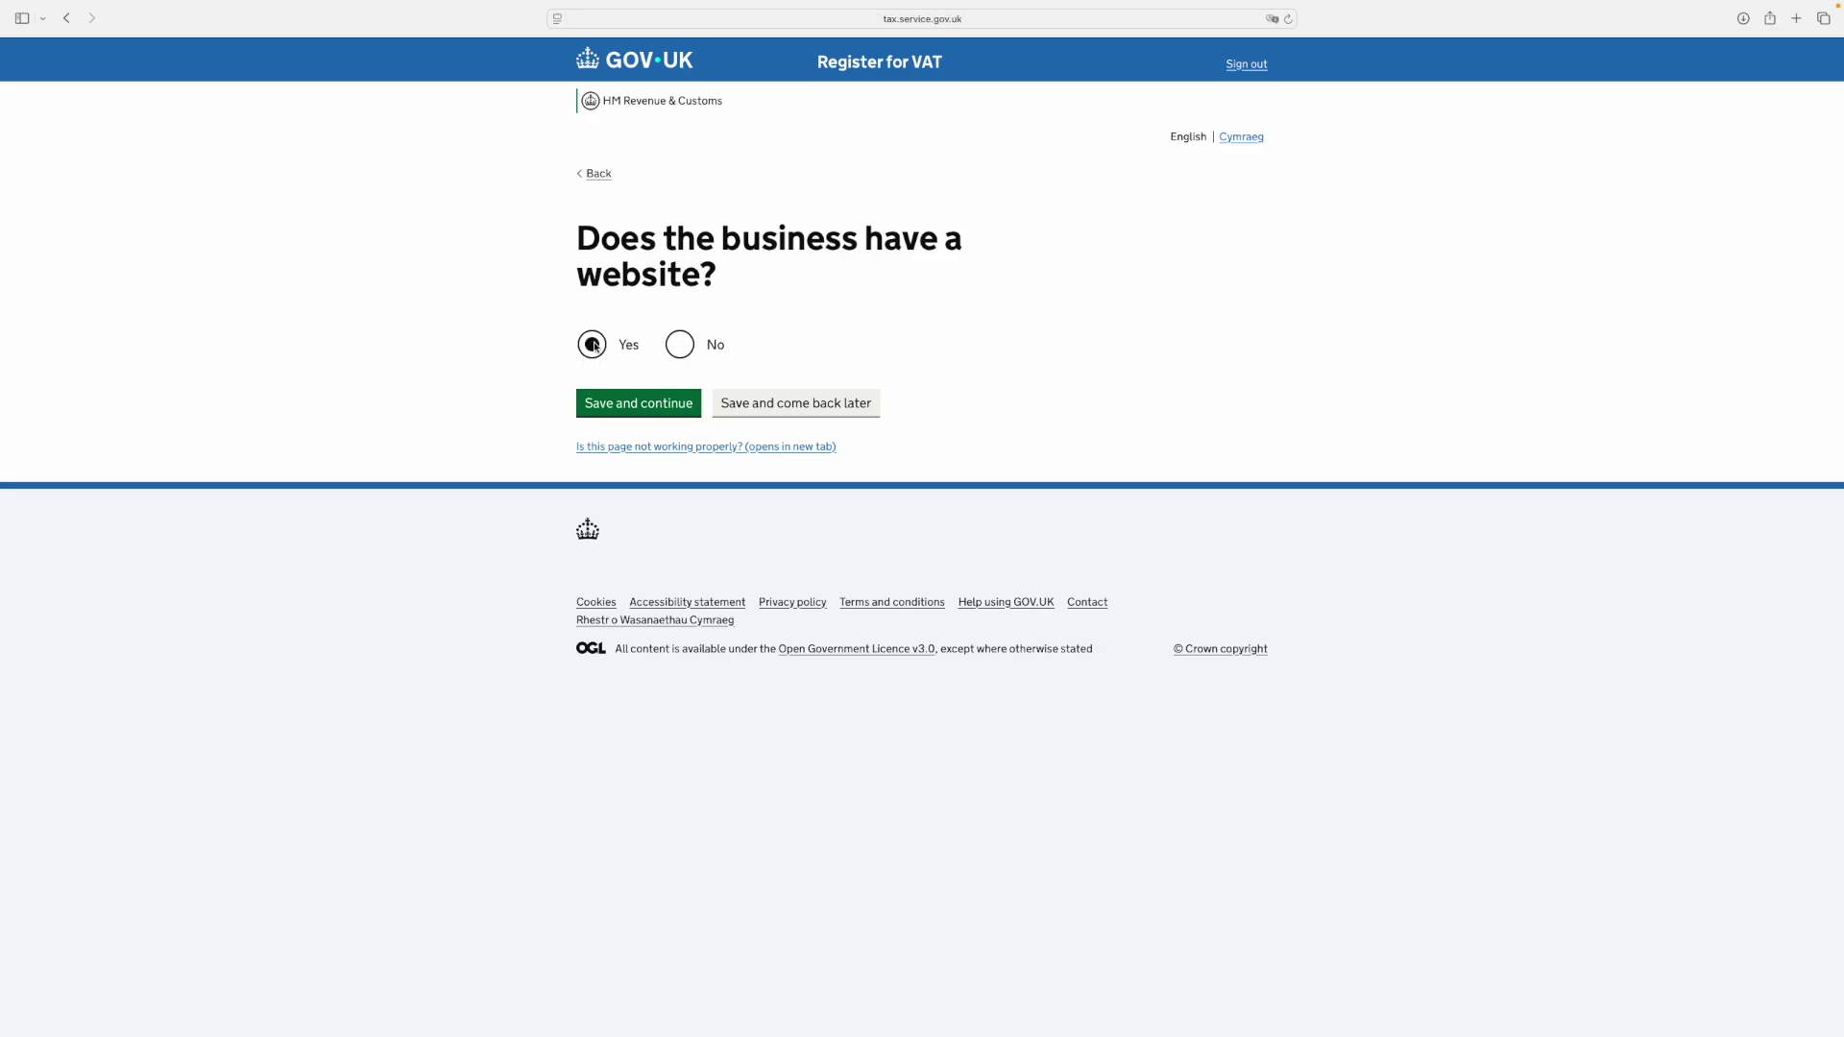
left_click(663, 405)
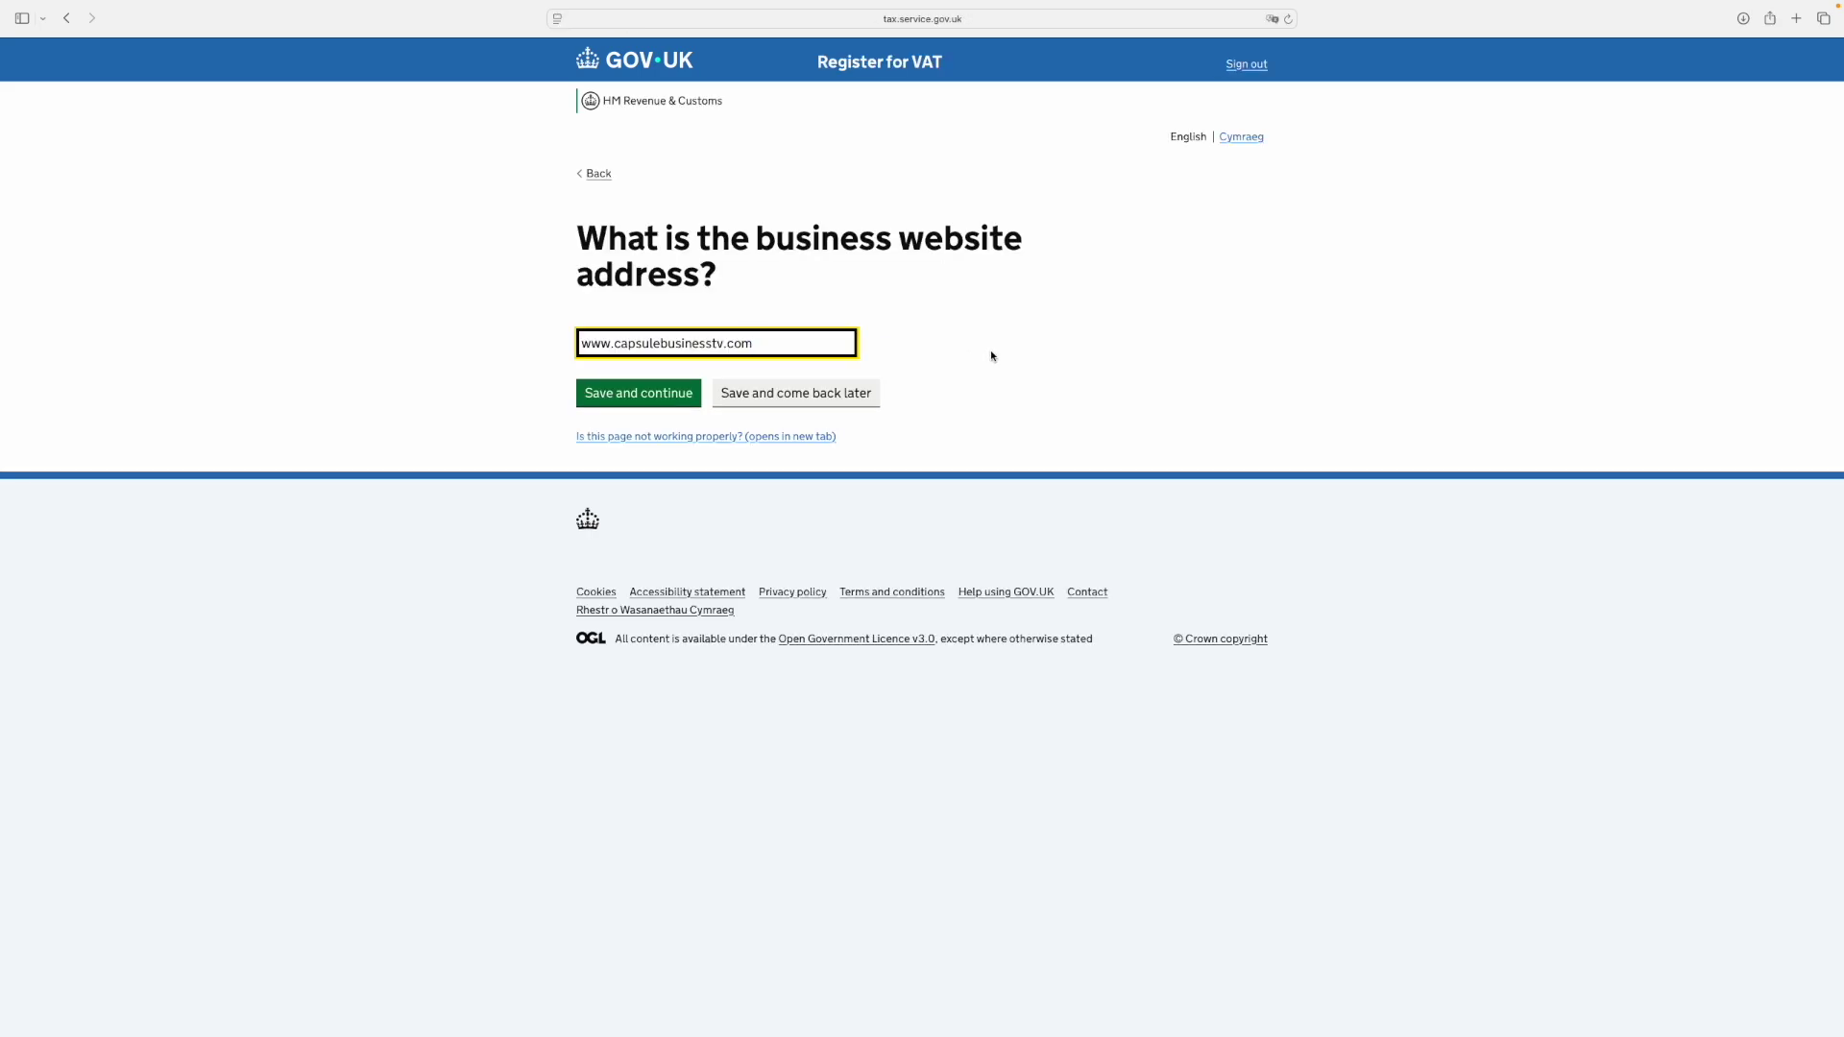
left_click(636, 394)
left_click(592, 355)
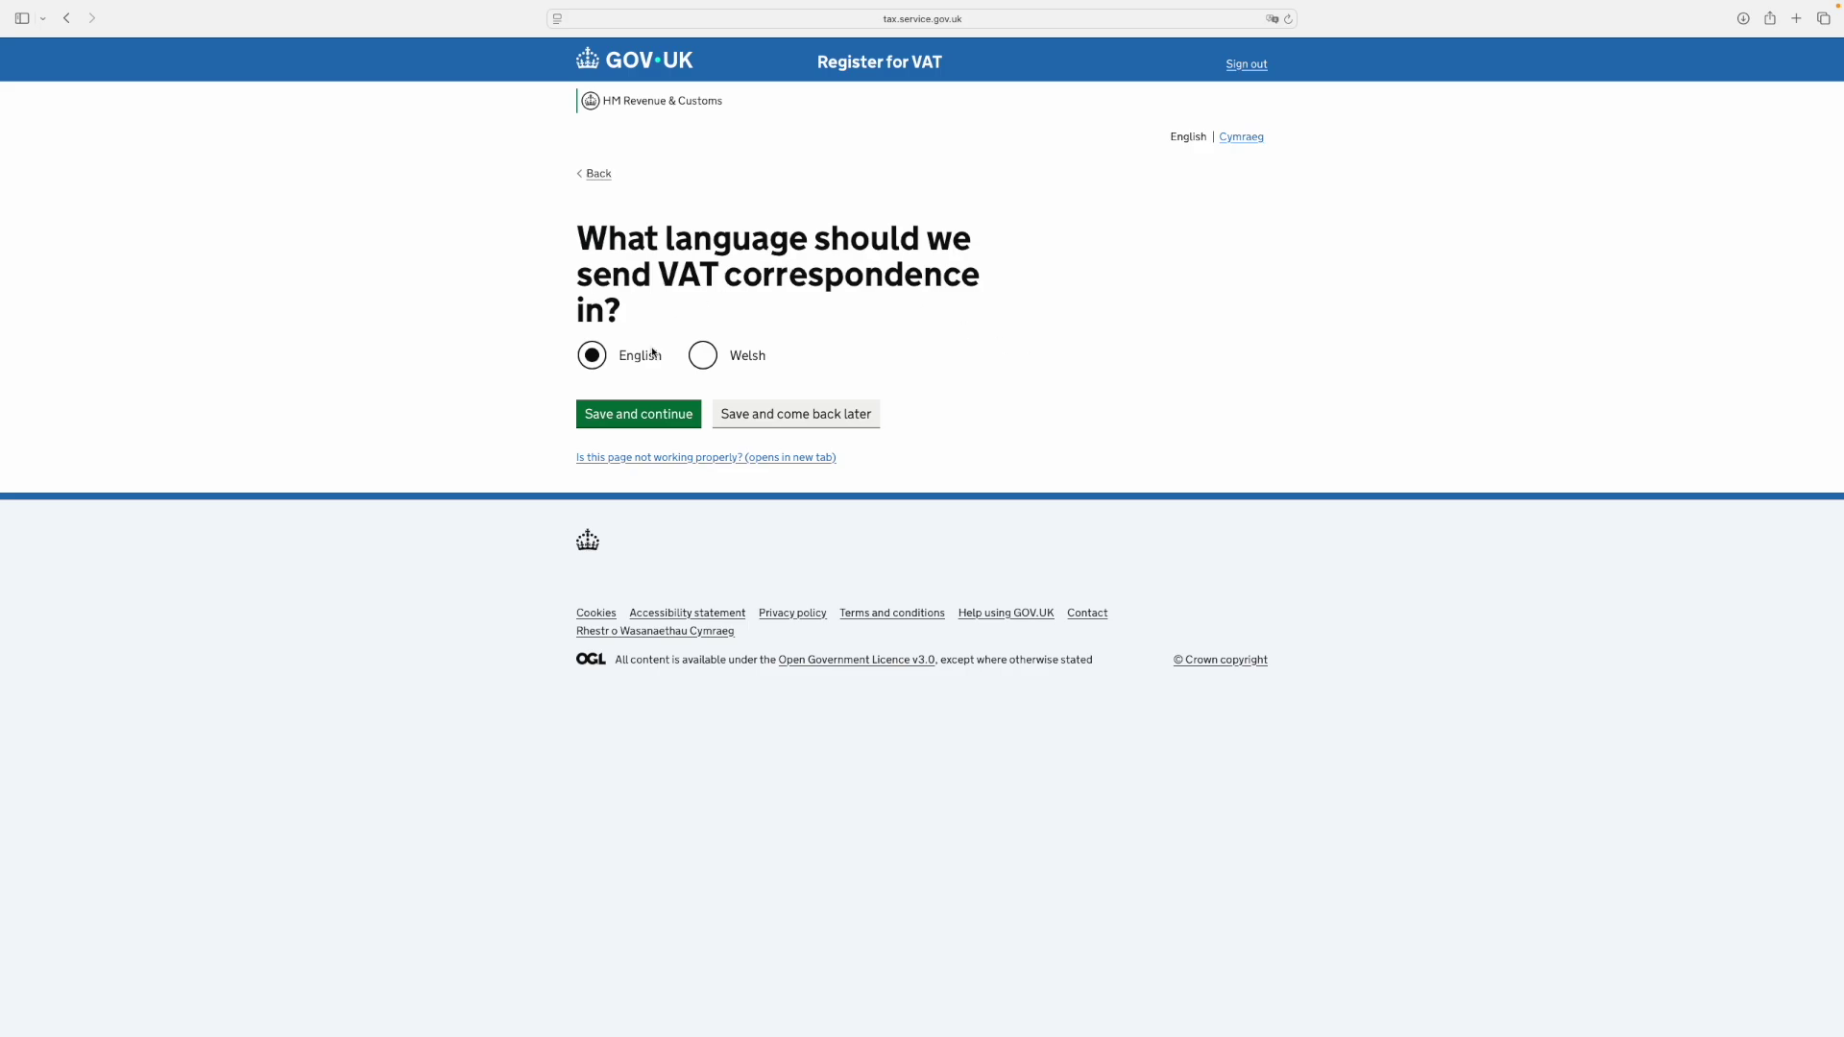
left_click(641, 423)
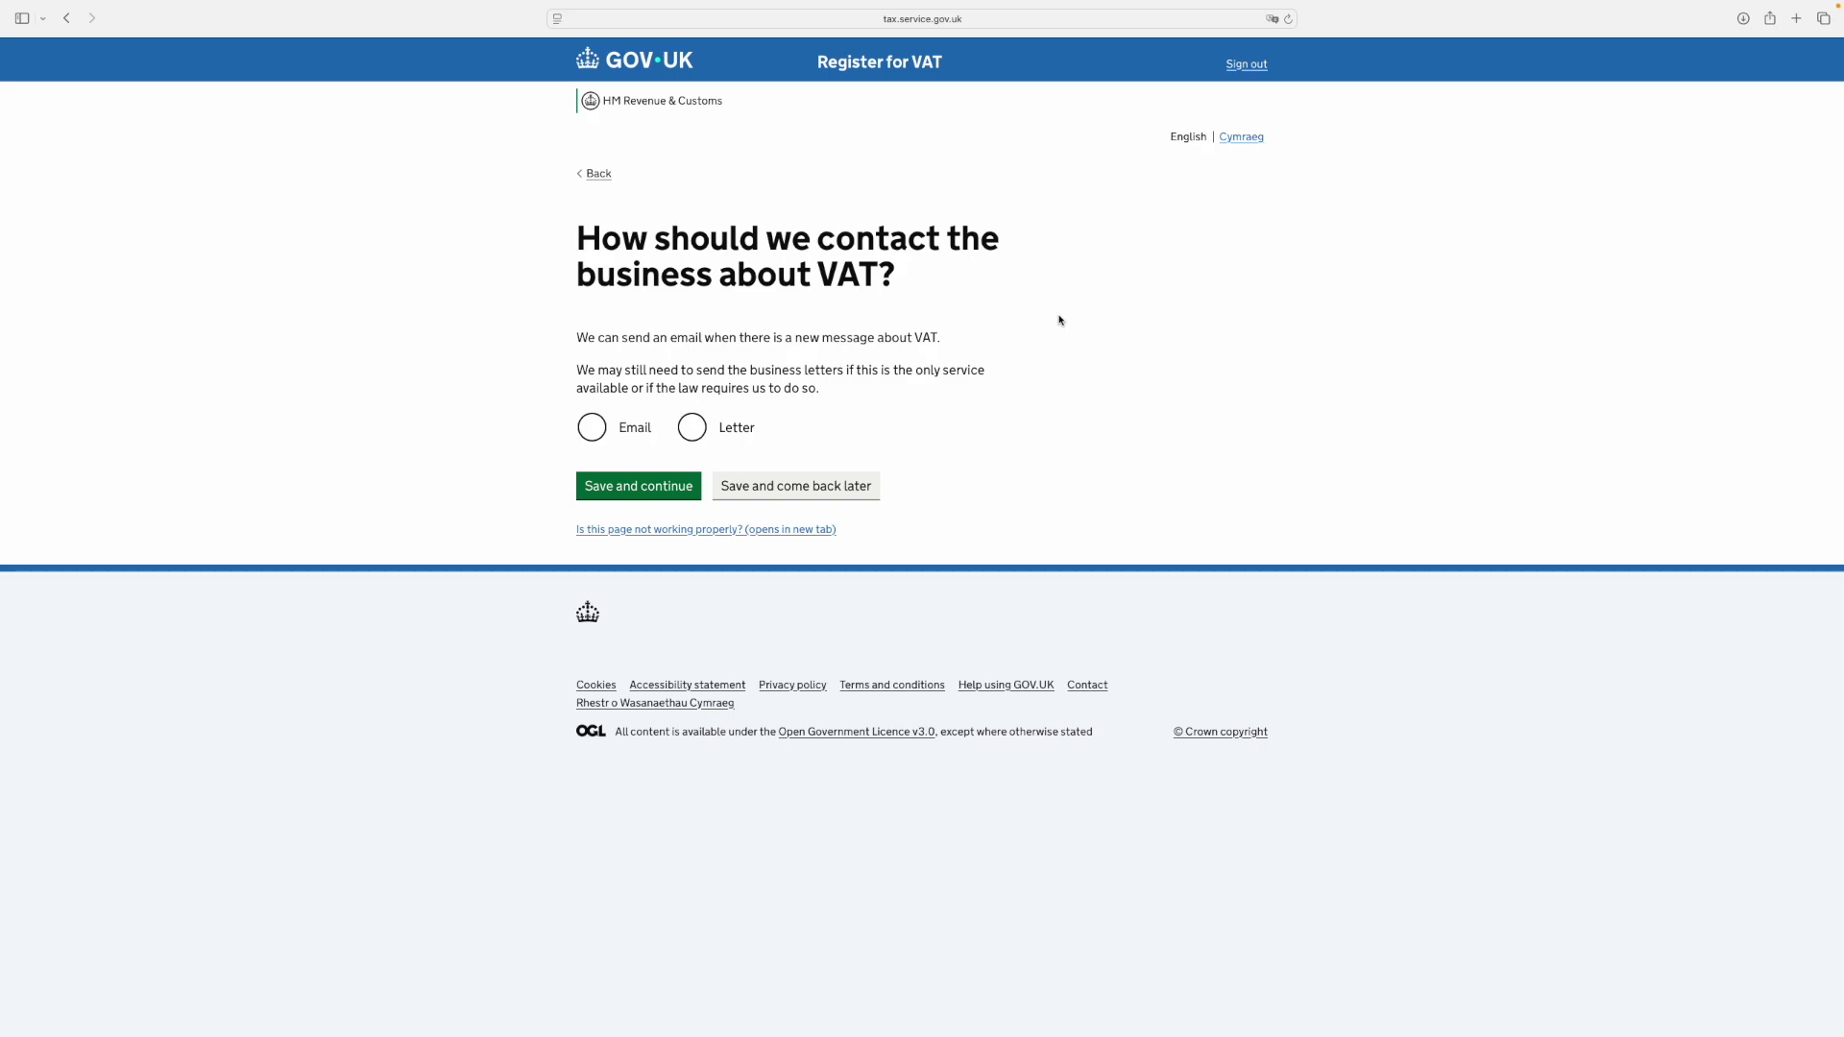
left_click(595, 431)
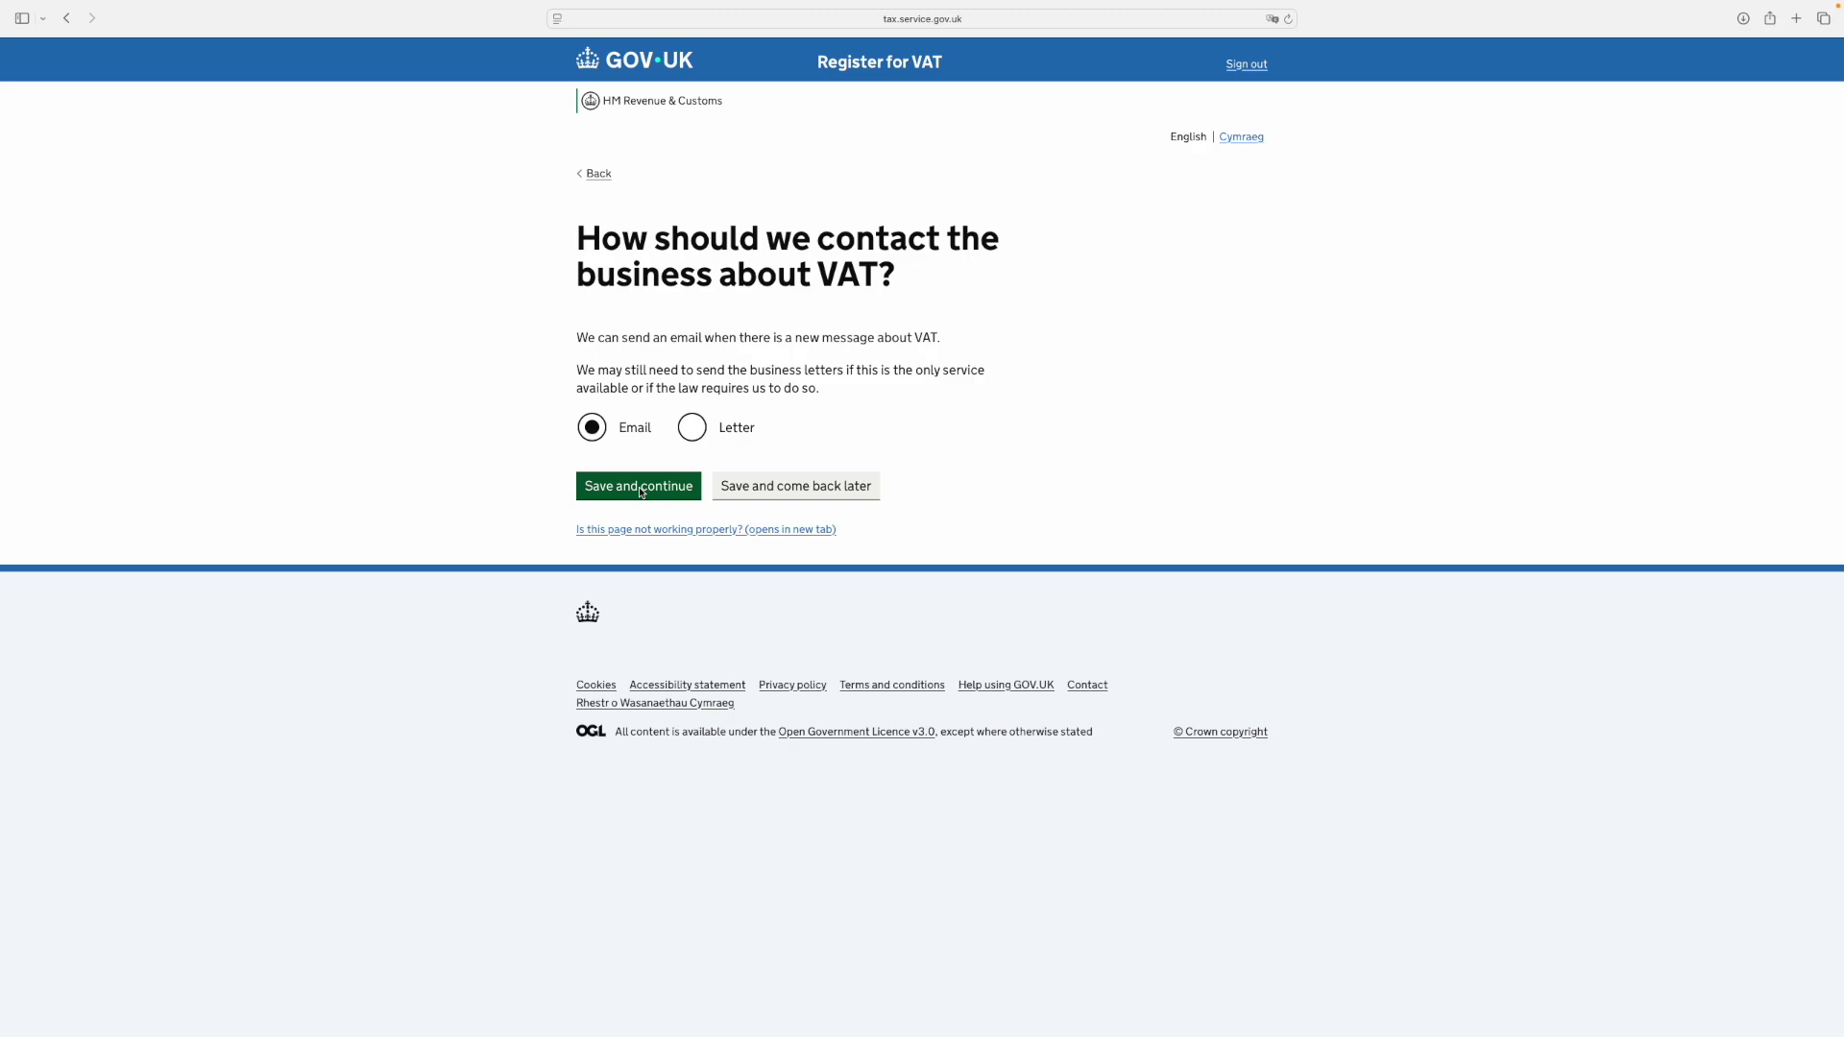
left_click(640, 492)
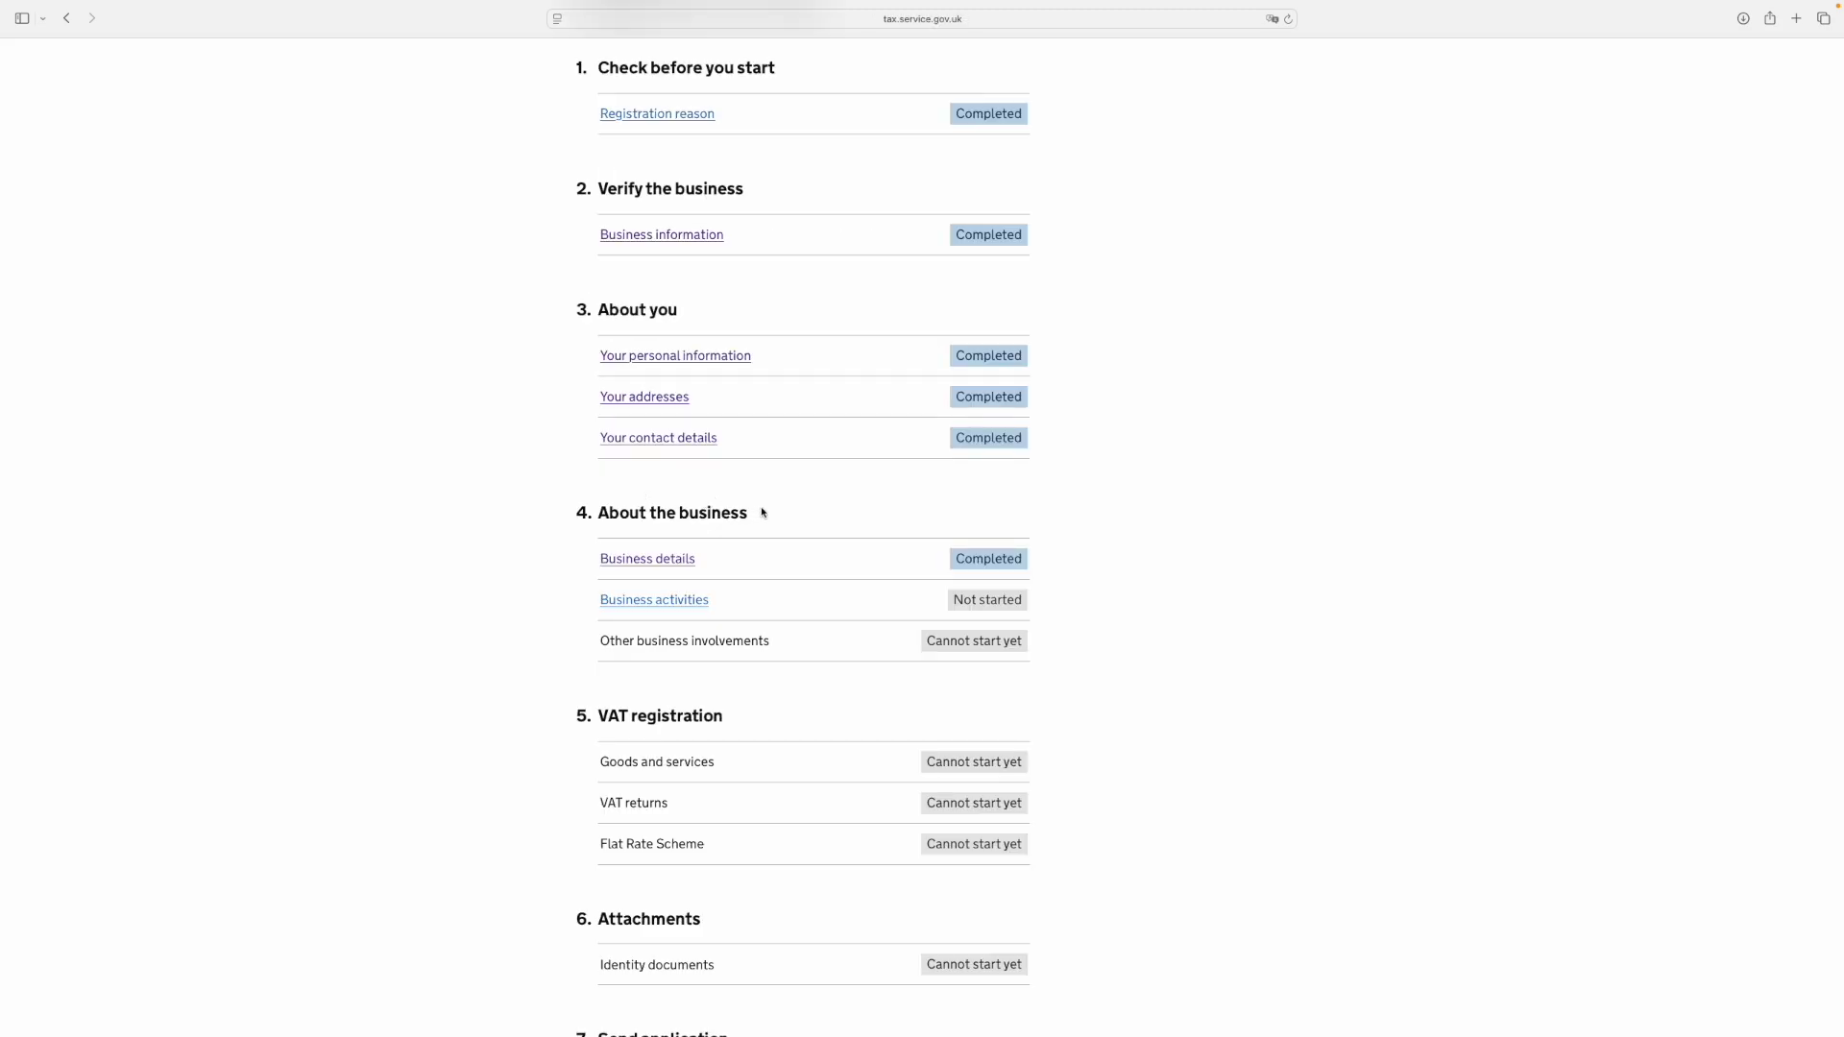
Answer No to land or property dealings and save the own-brand t-shirt marketplace description.
left_click_drag(760, 511, 549, 517)
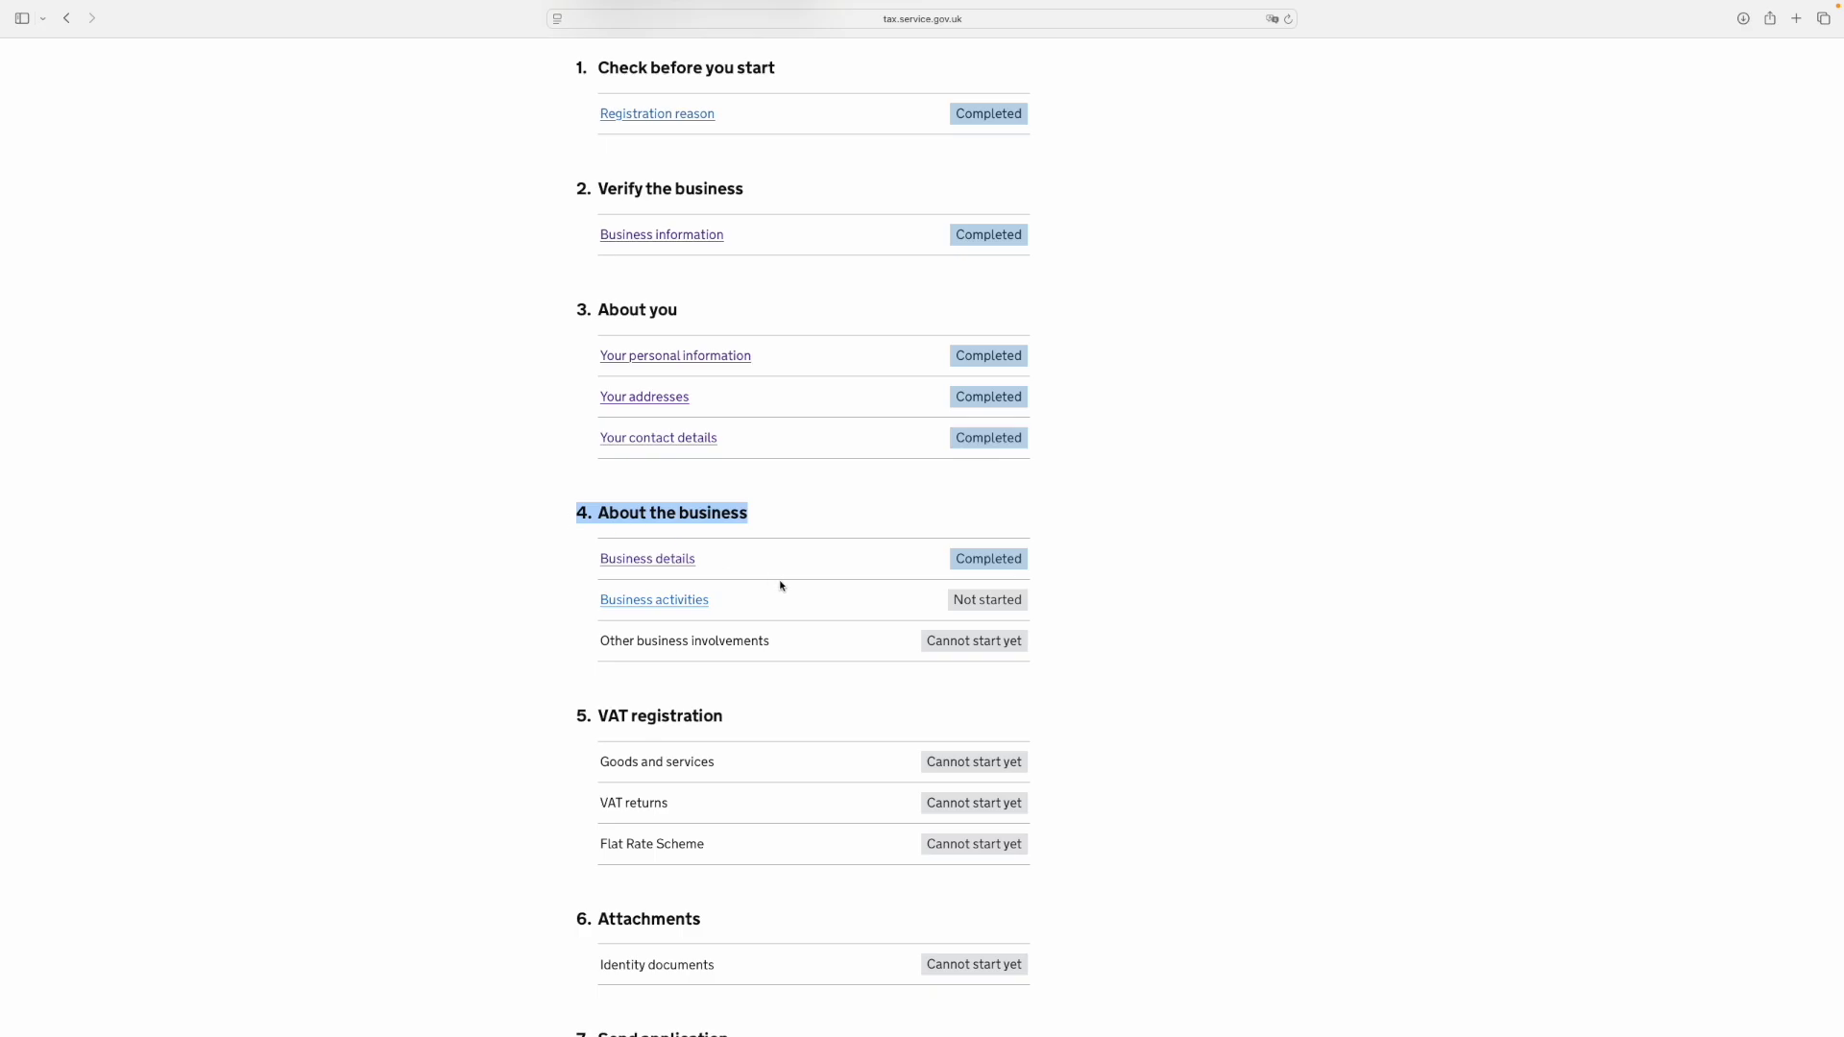
left_click(653, 601)
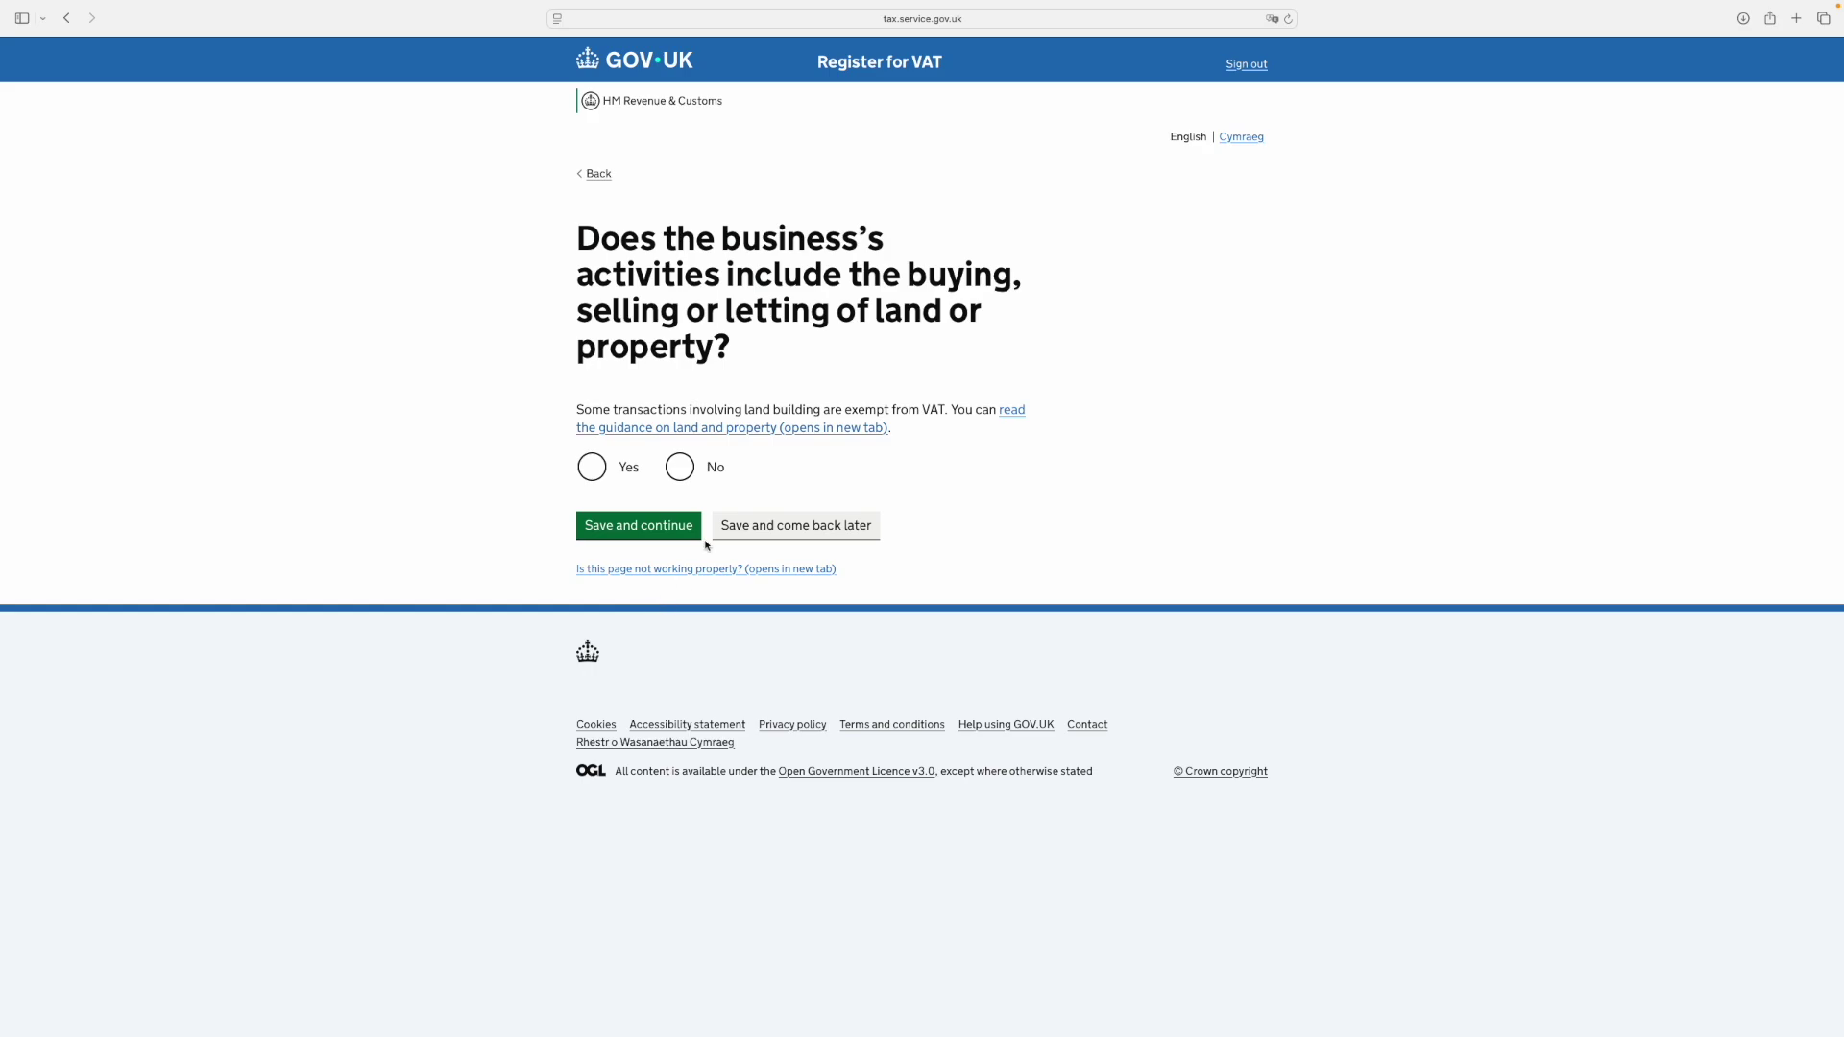
left_click(680, 468)
left_click(666, 525)
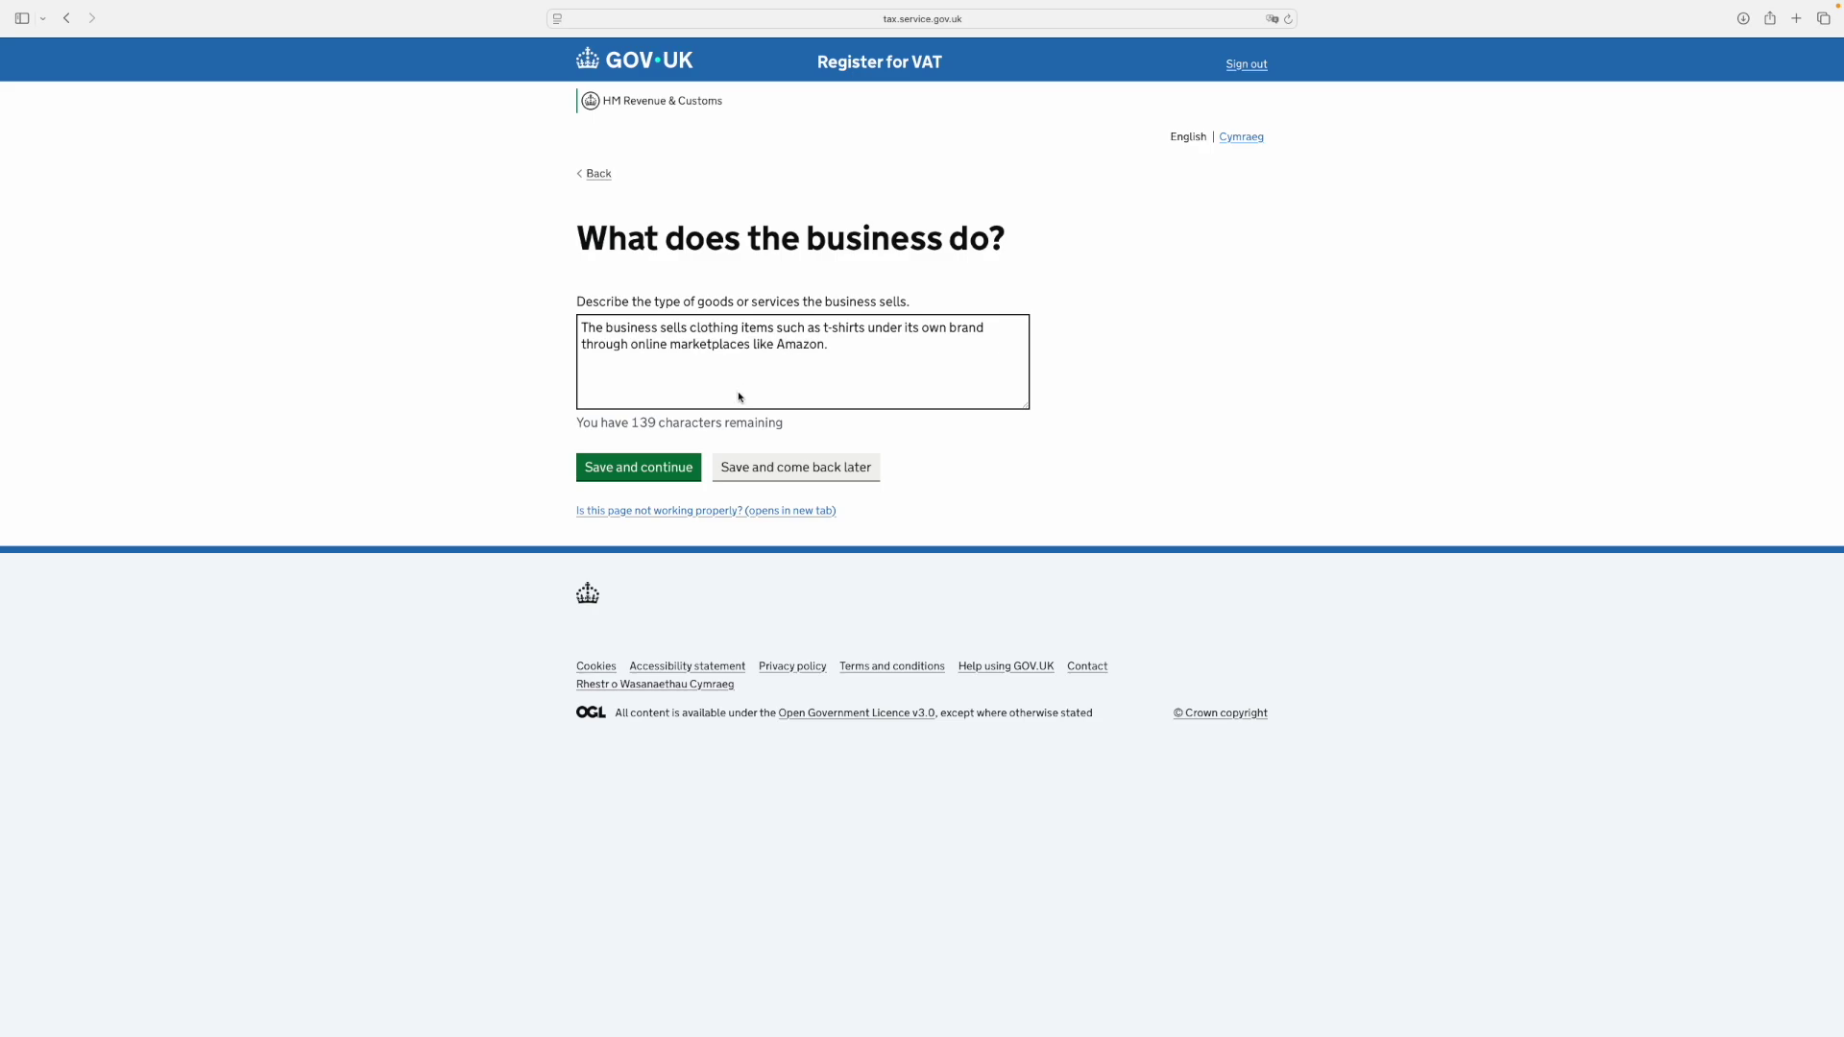
left_click(644, 470)
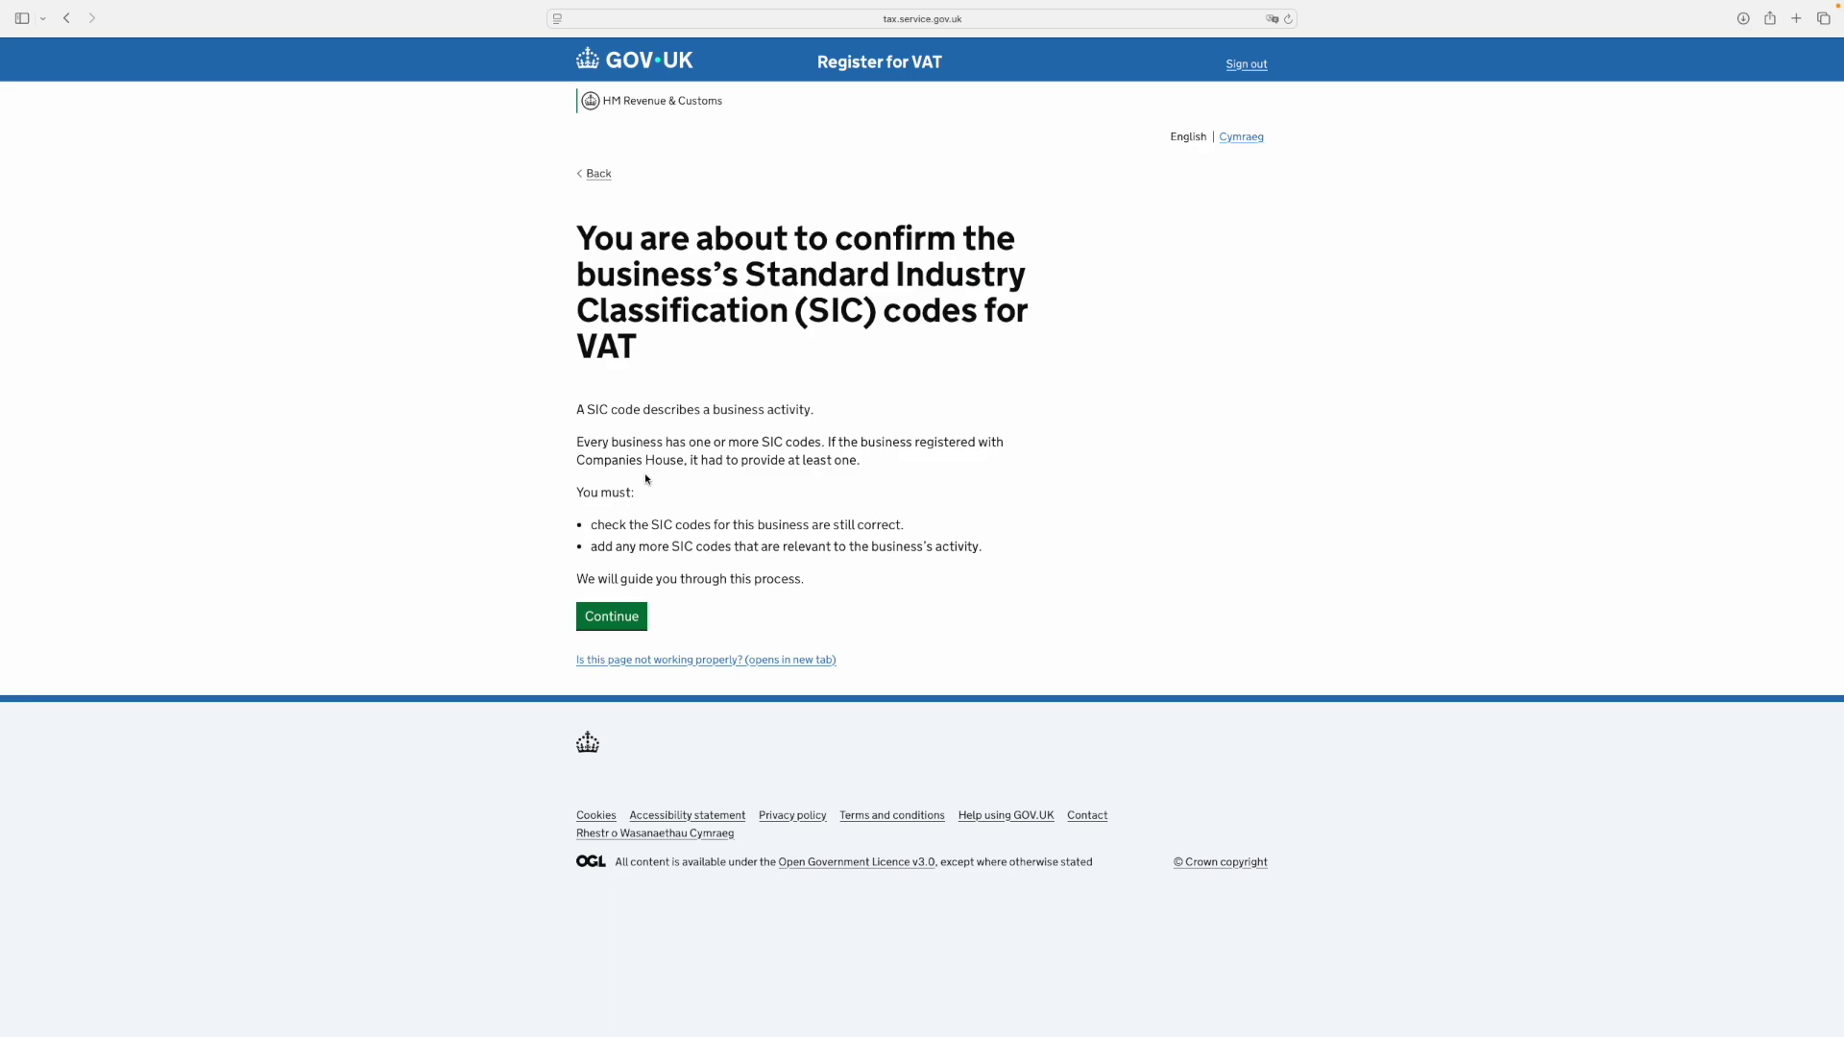
Search SIC codes with 'retail internet' and the activity description, then enter 47910.
left_click(605, 625)
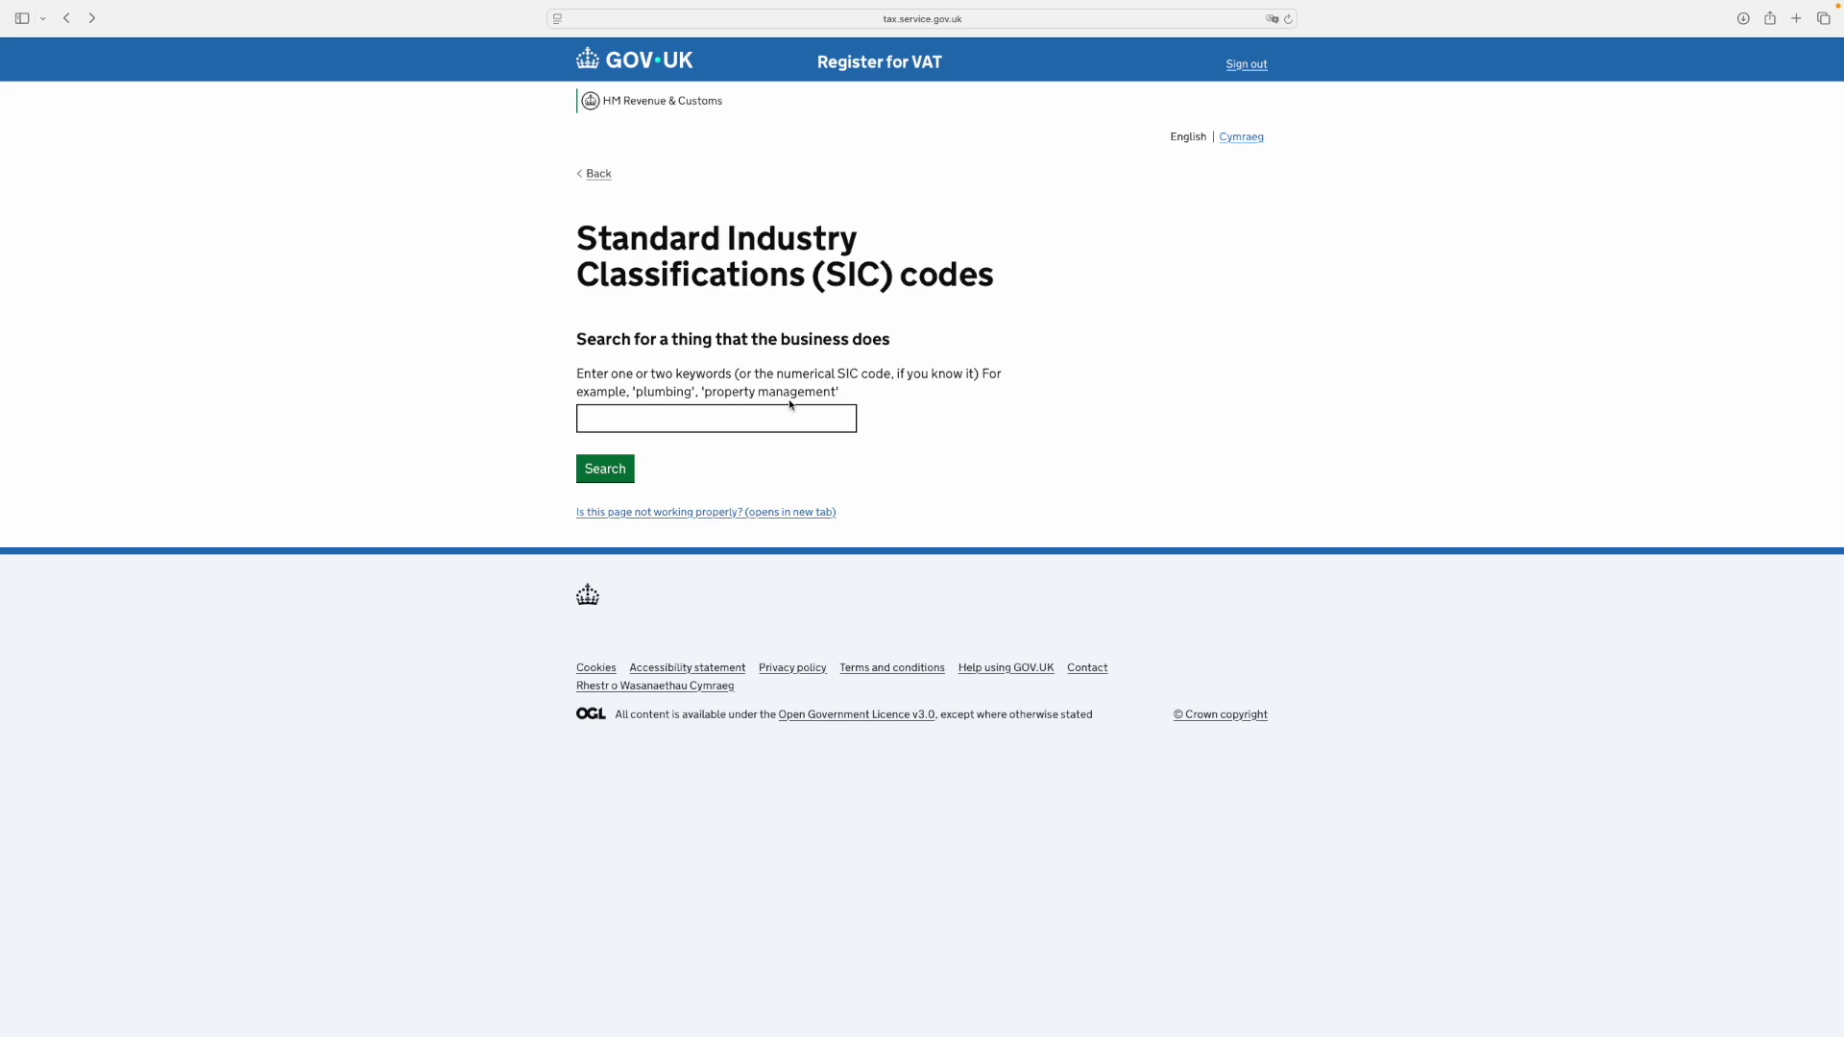
left_click(758, 422)
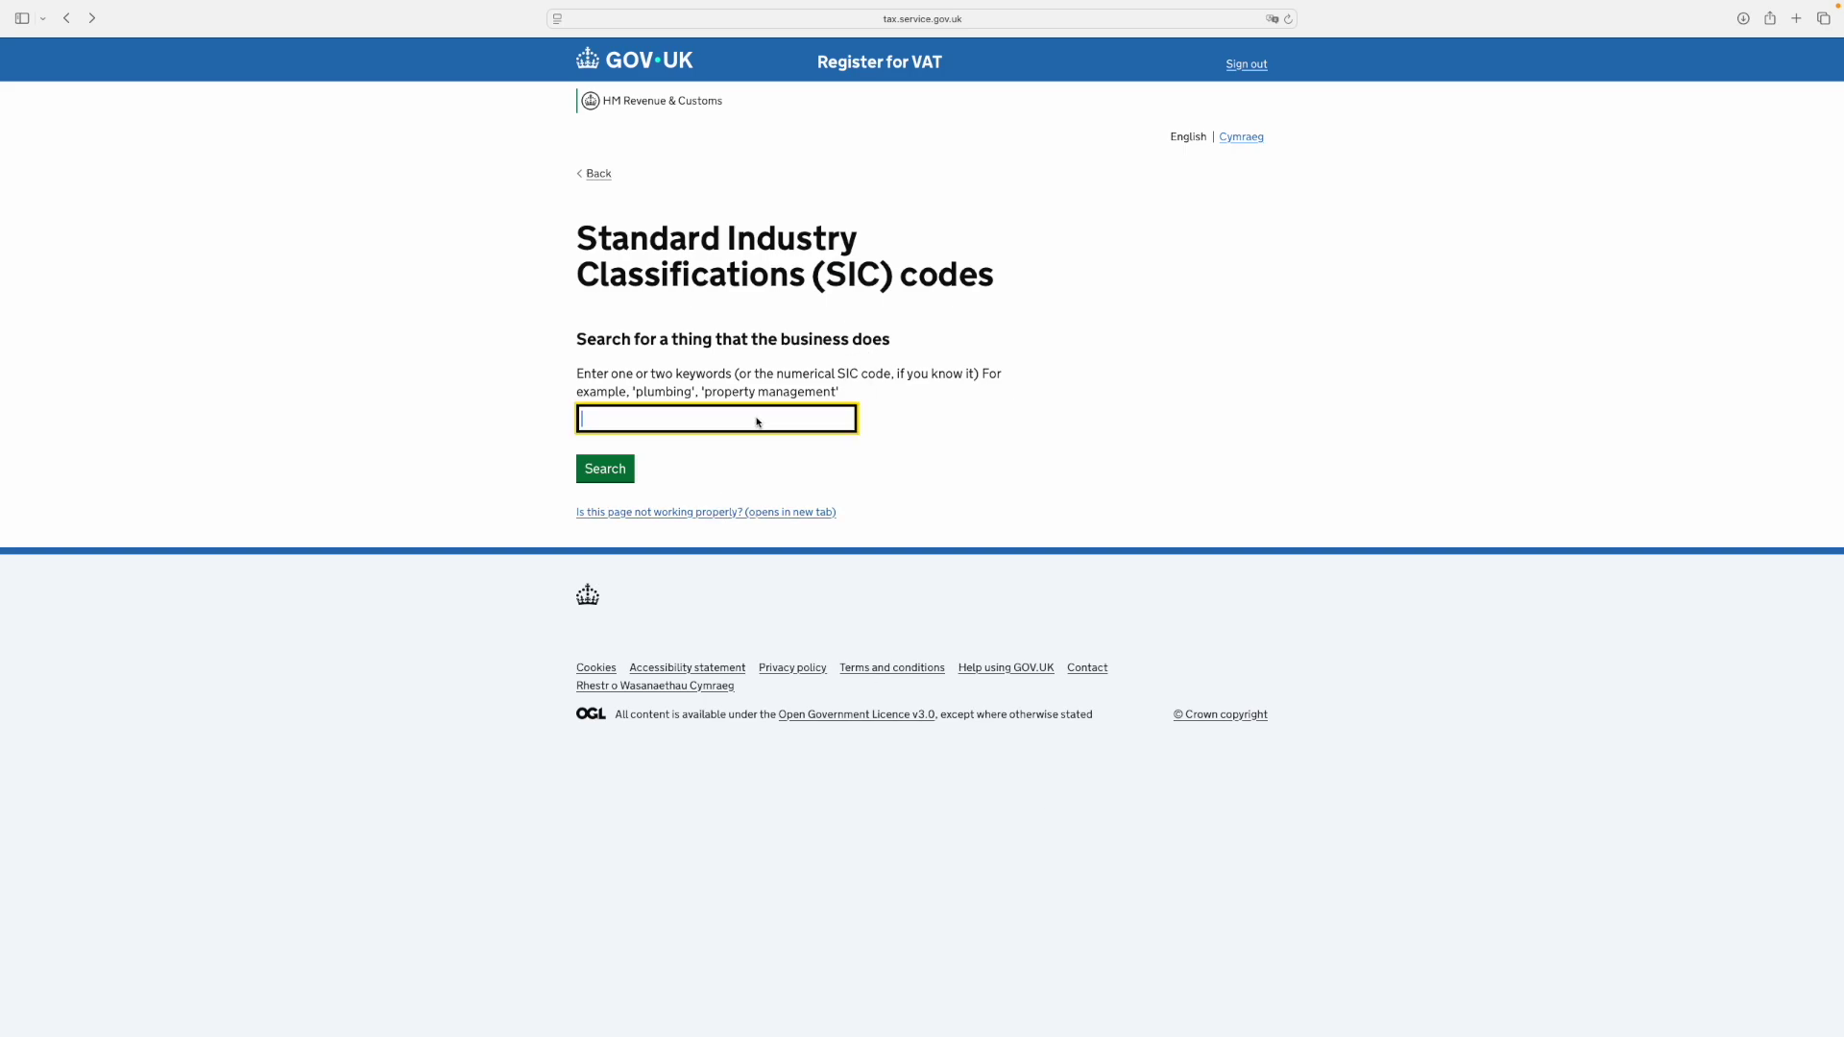
type("ret")
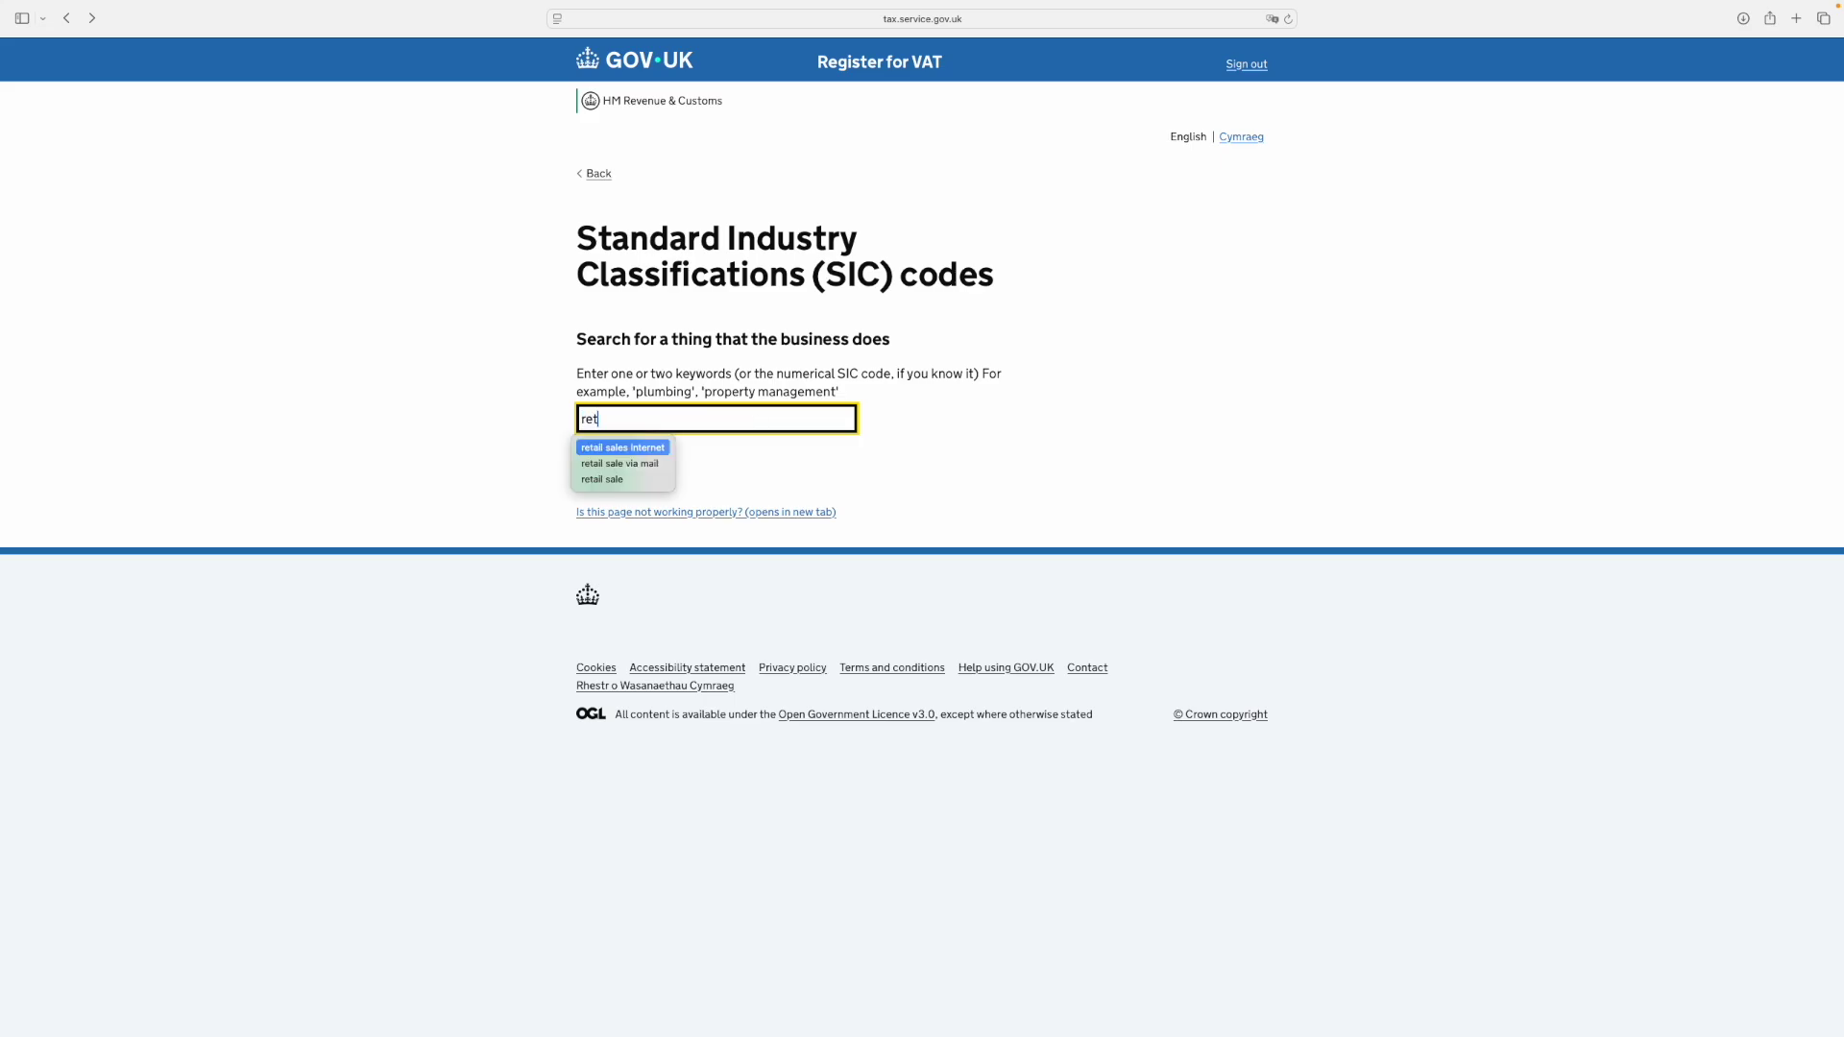
type("ail internet")
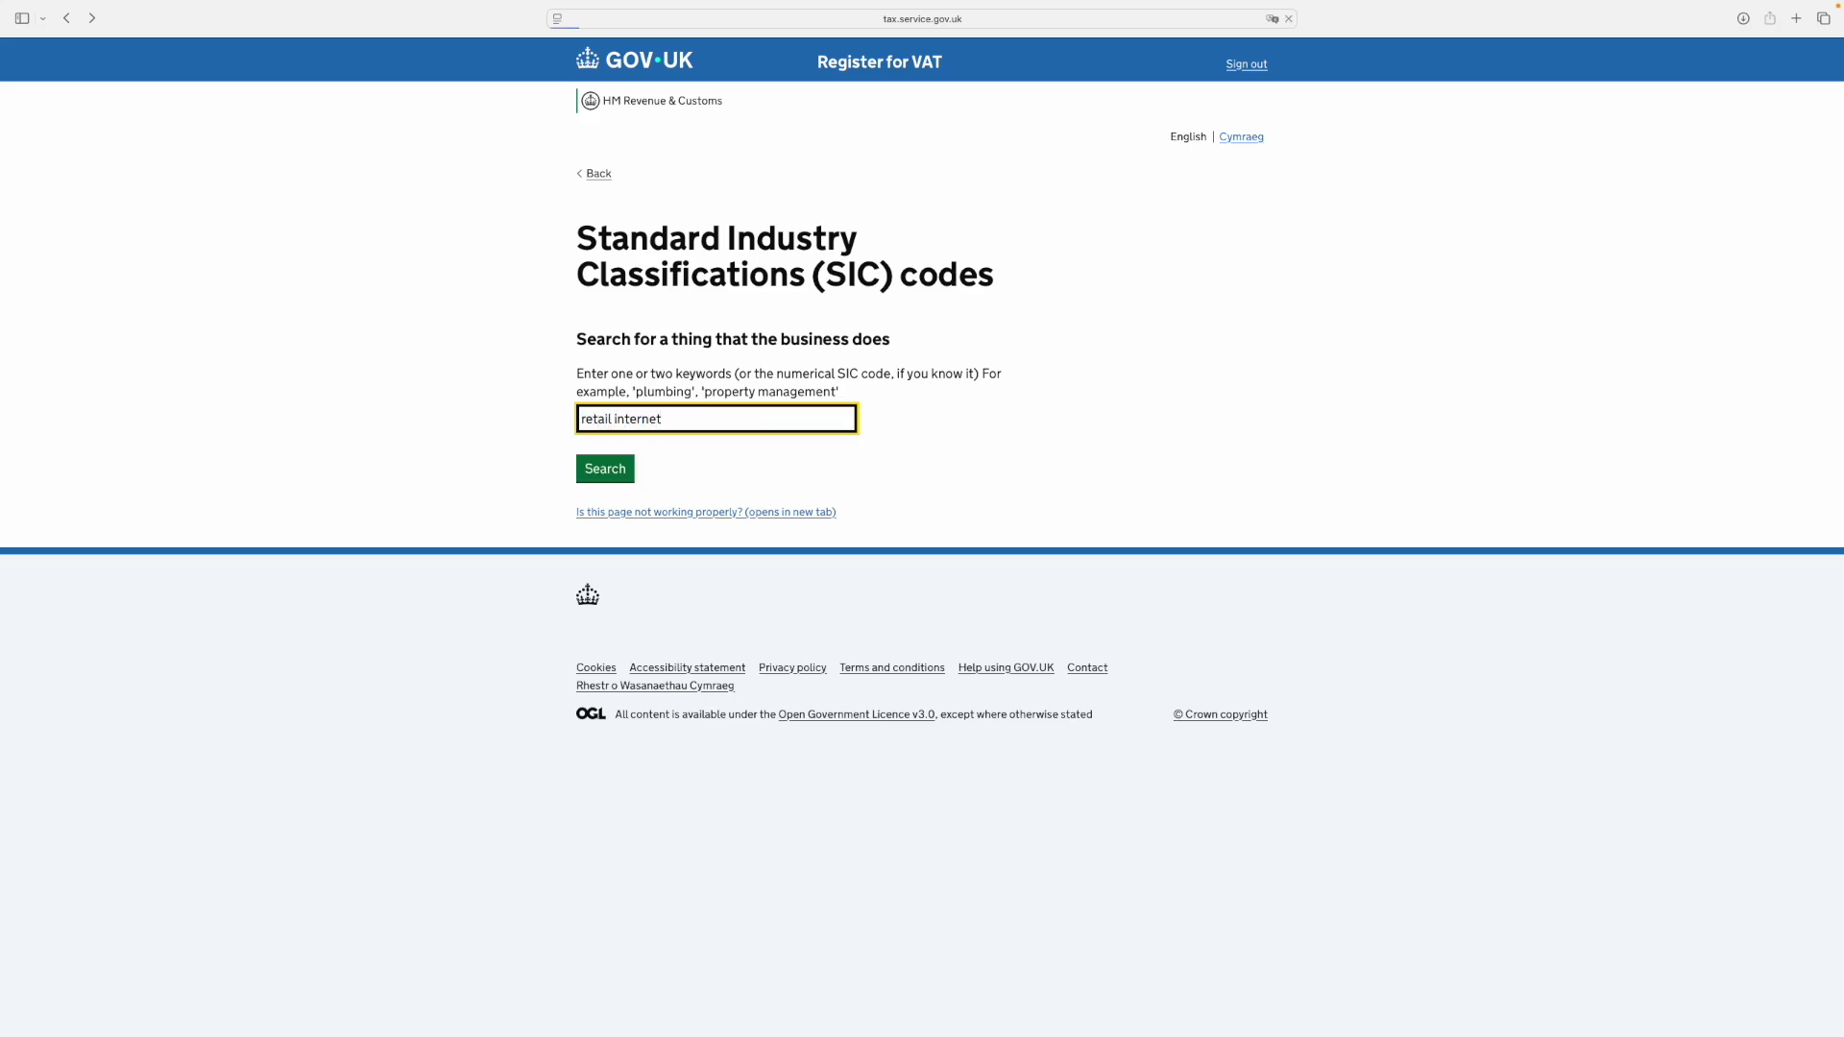
key("Return")
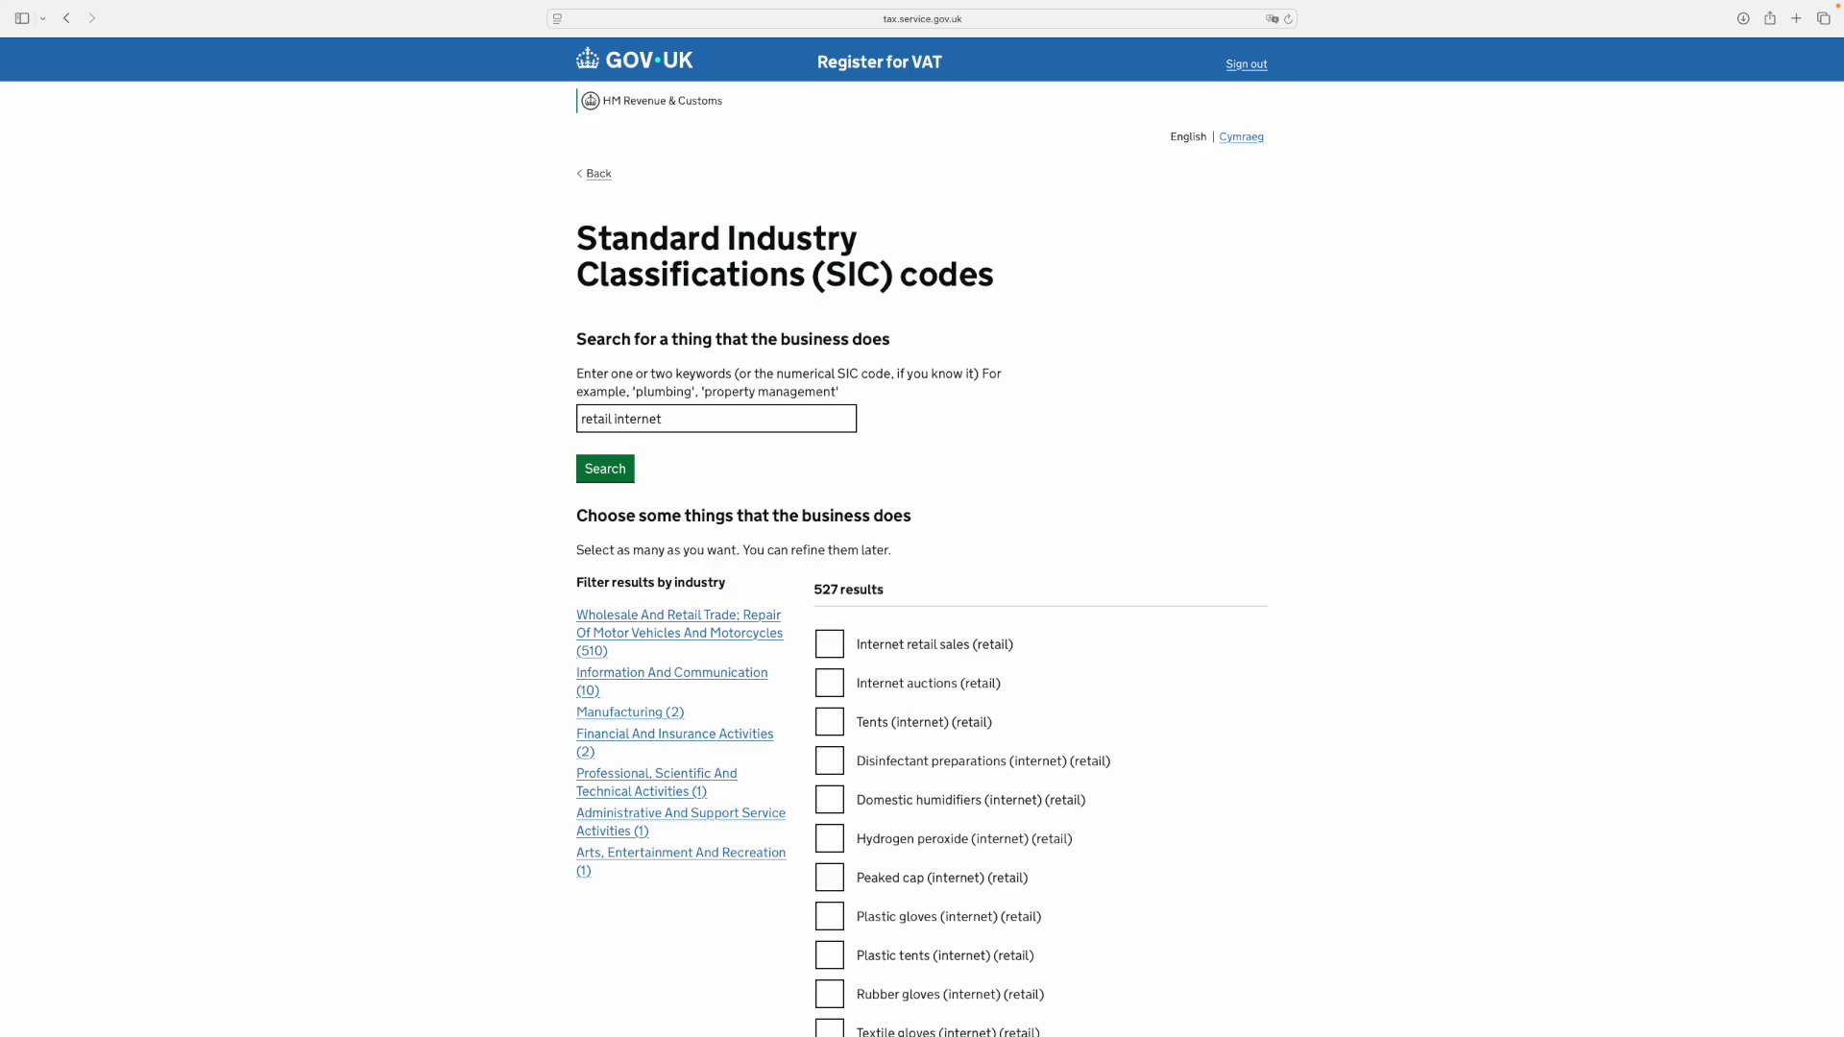
left_click_drag(729, 418, 467, 405)
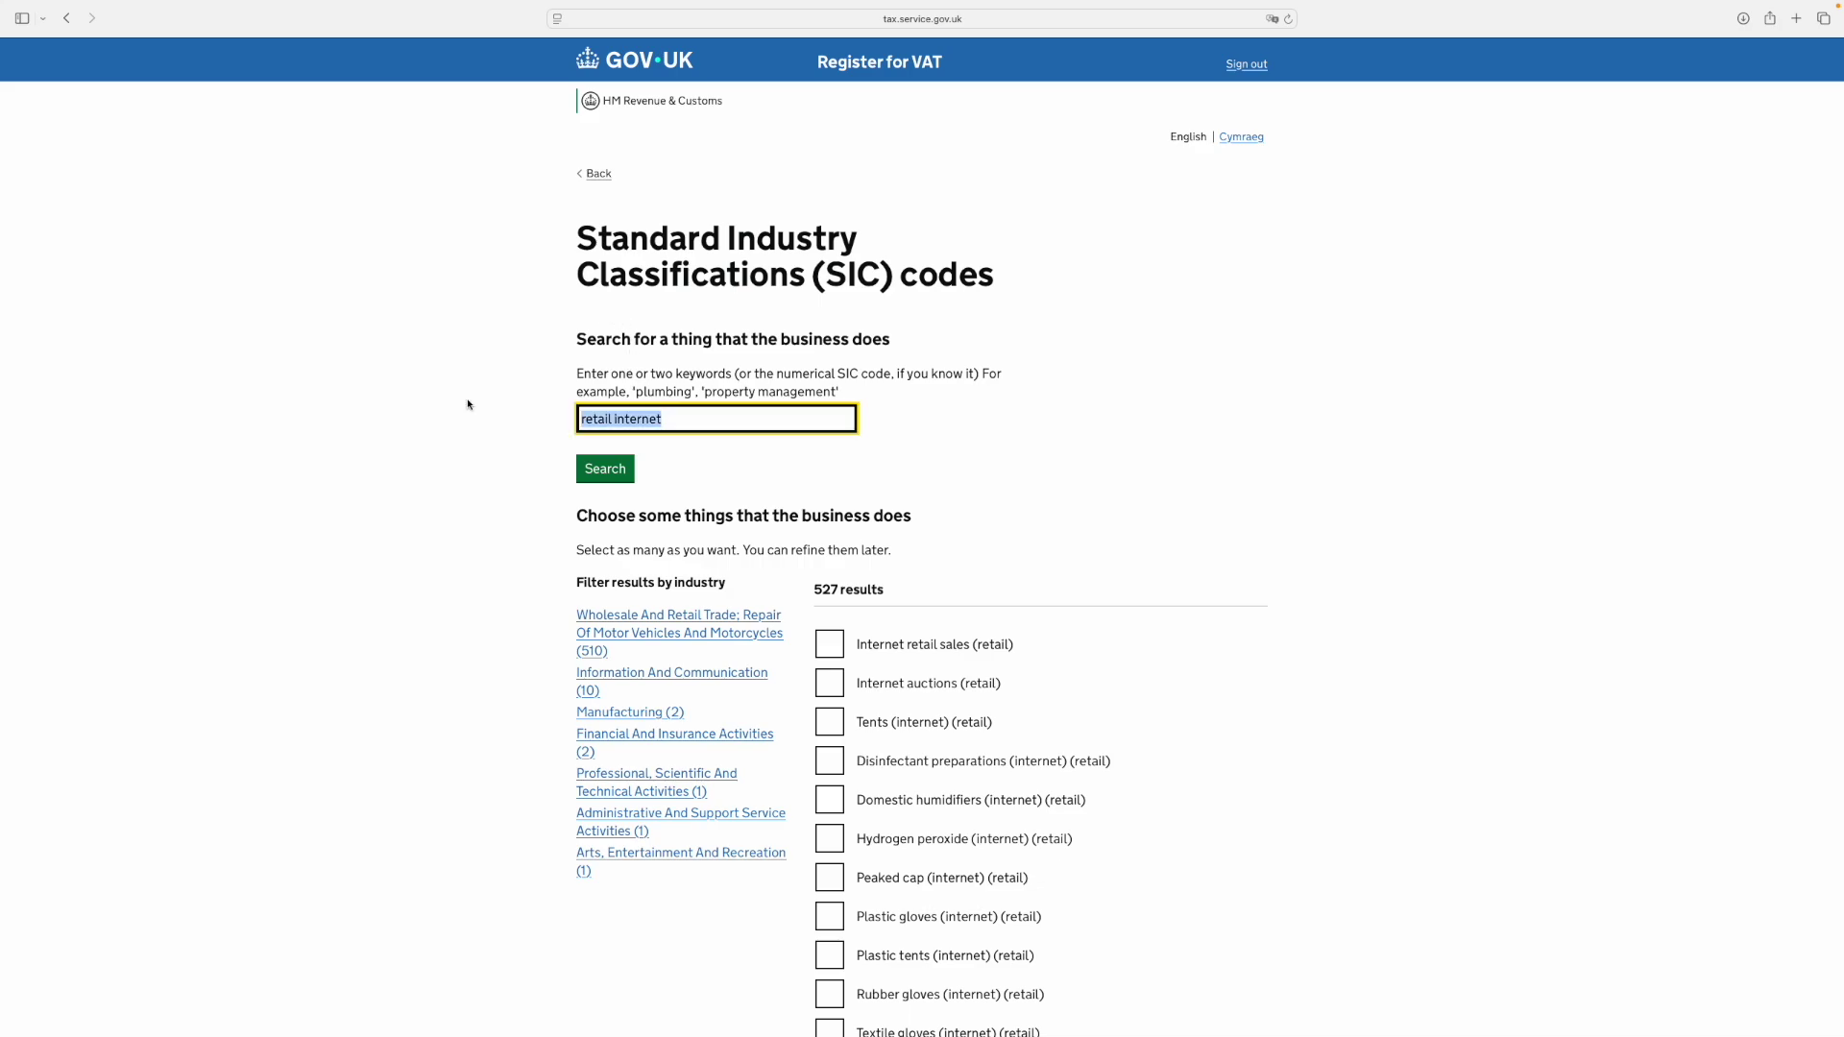
type("Retail sale via mail order houses or via Internet")
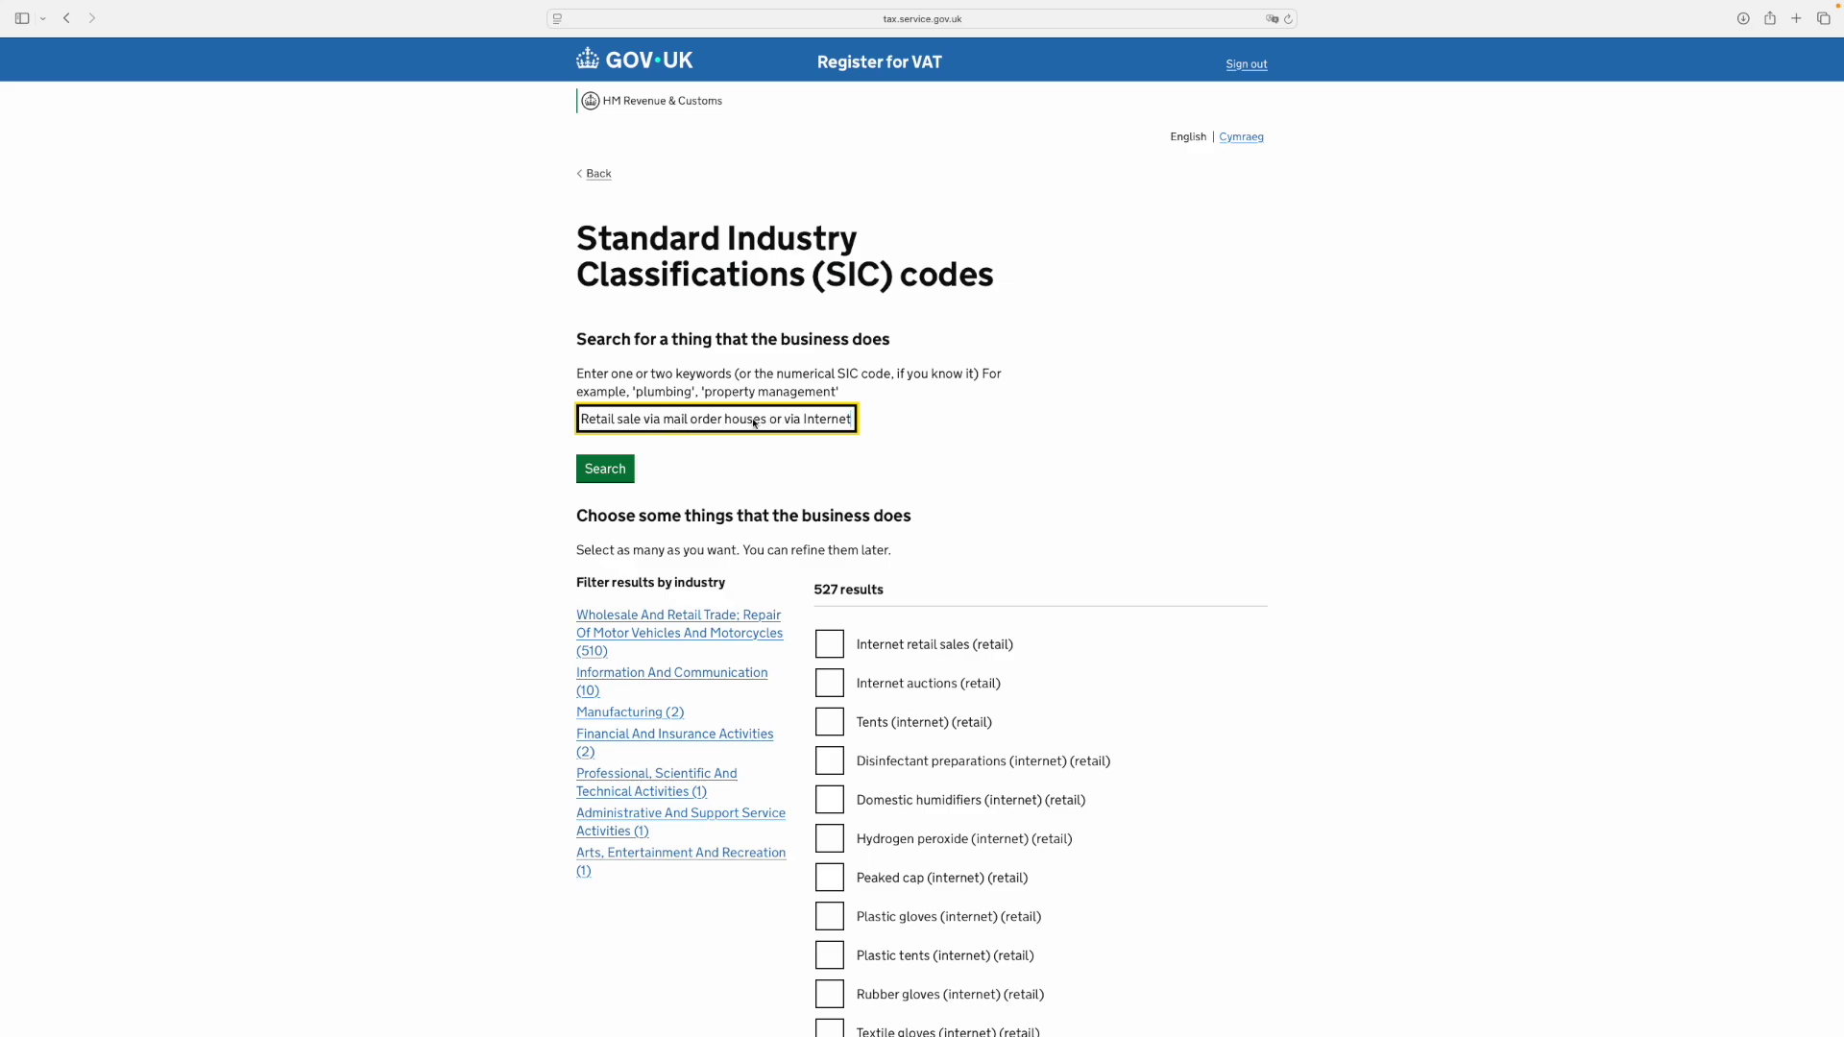
left_click(609, 471)
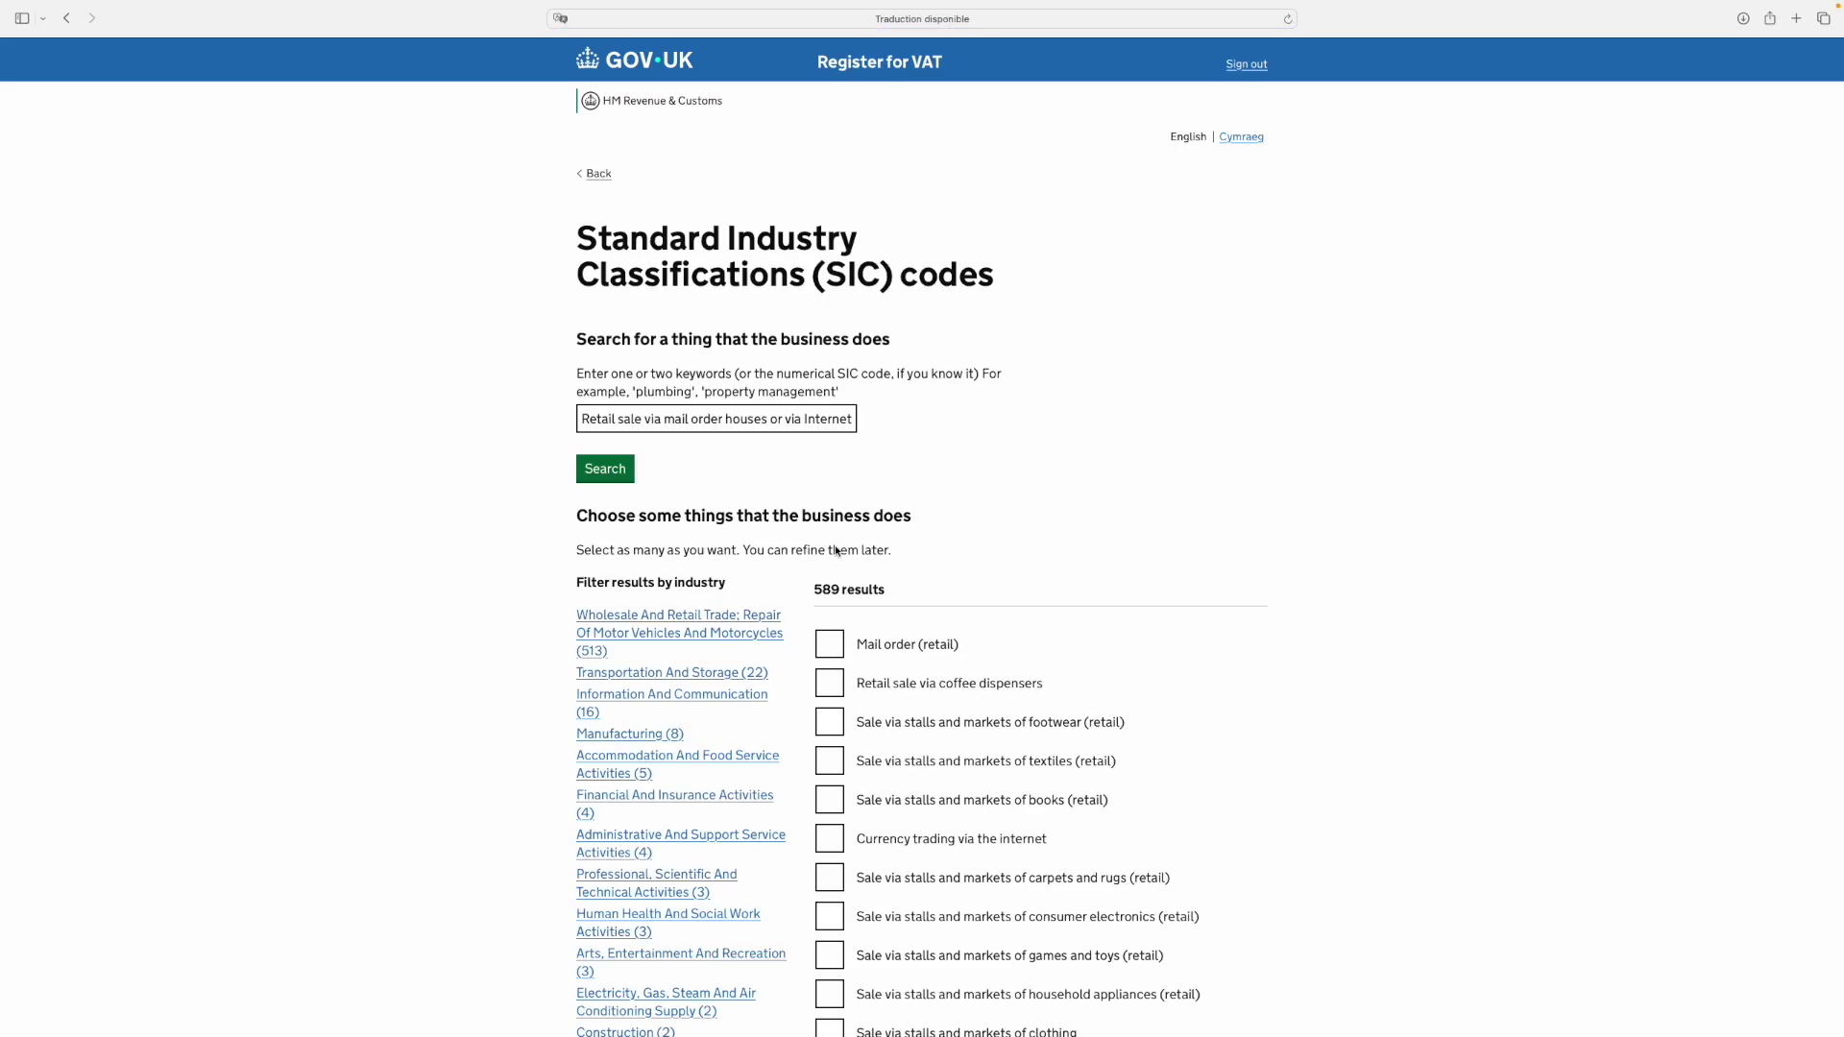
triple_click(745, 424)
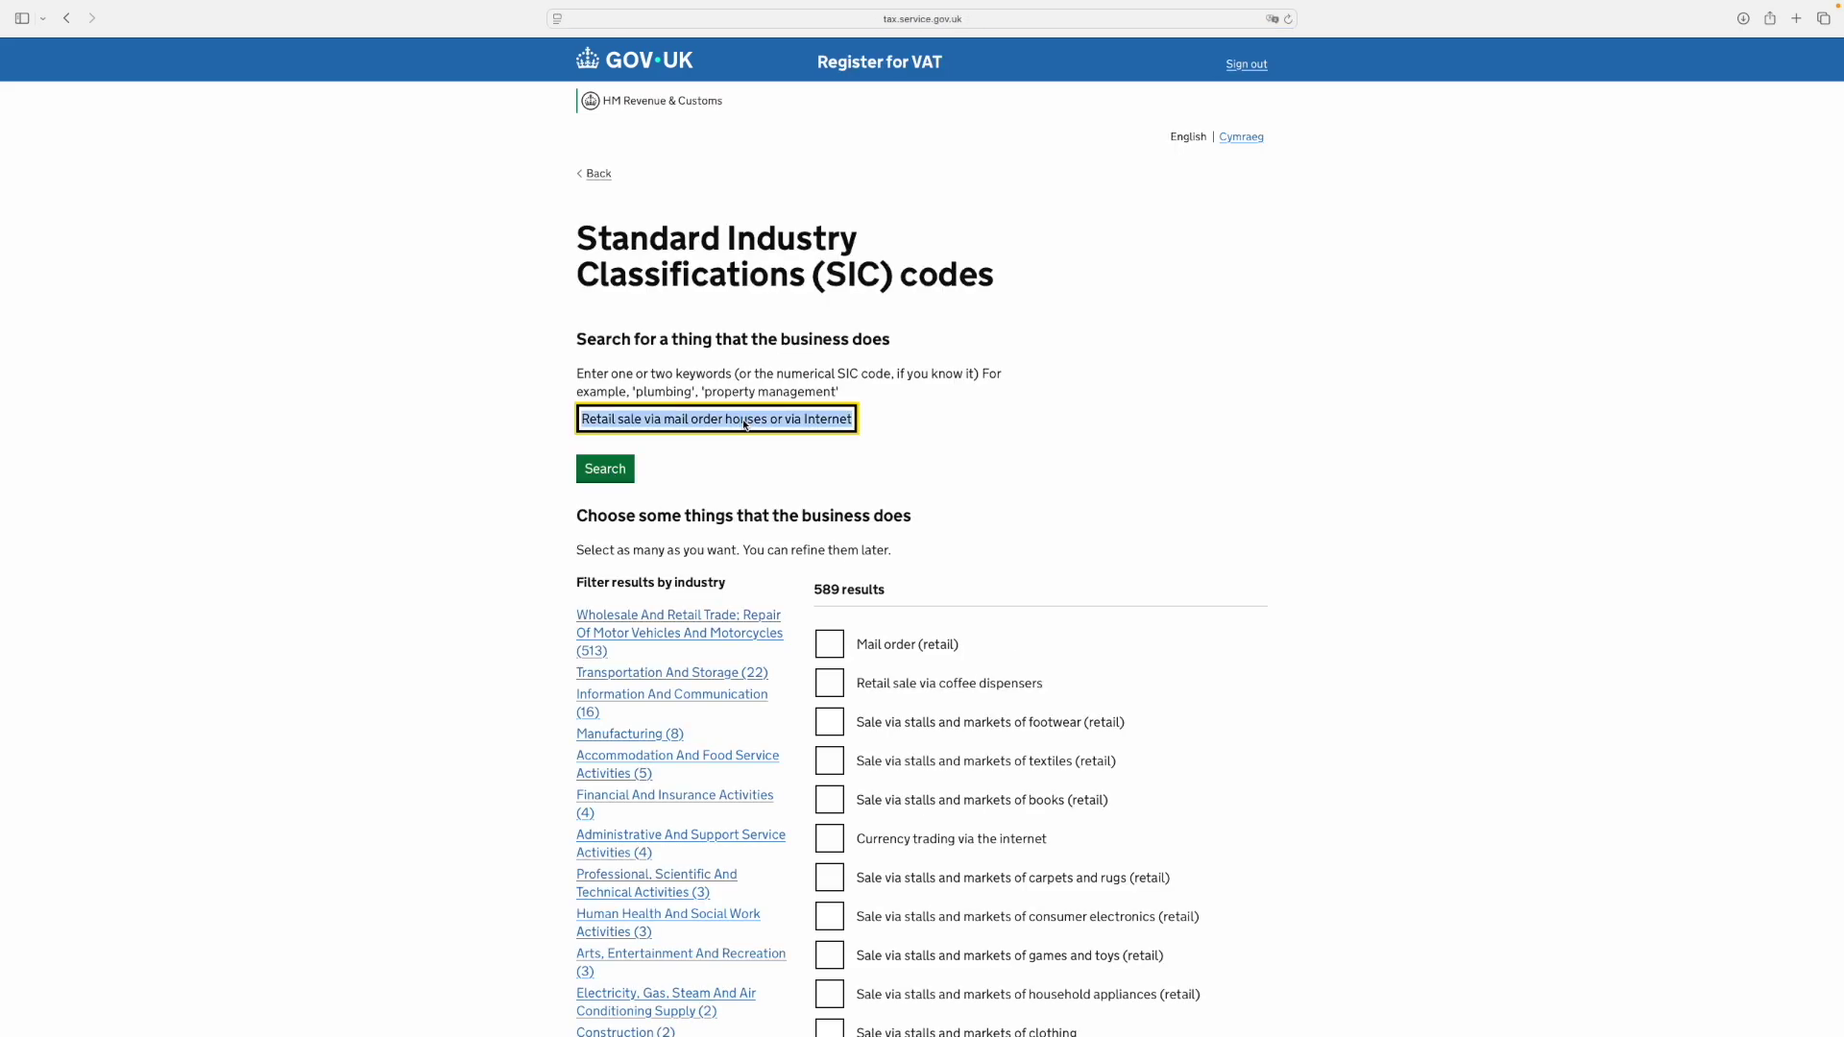
type("47910")
key("Return")
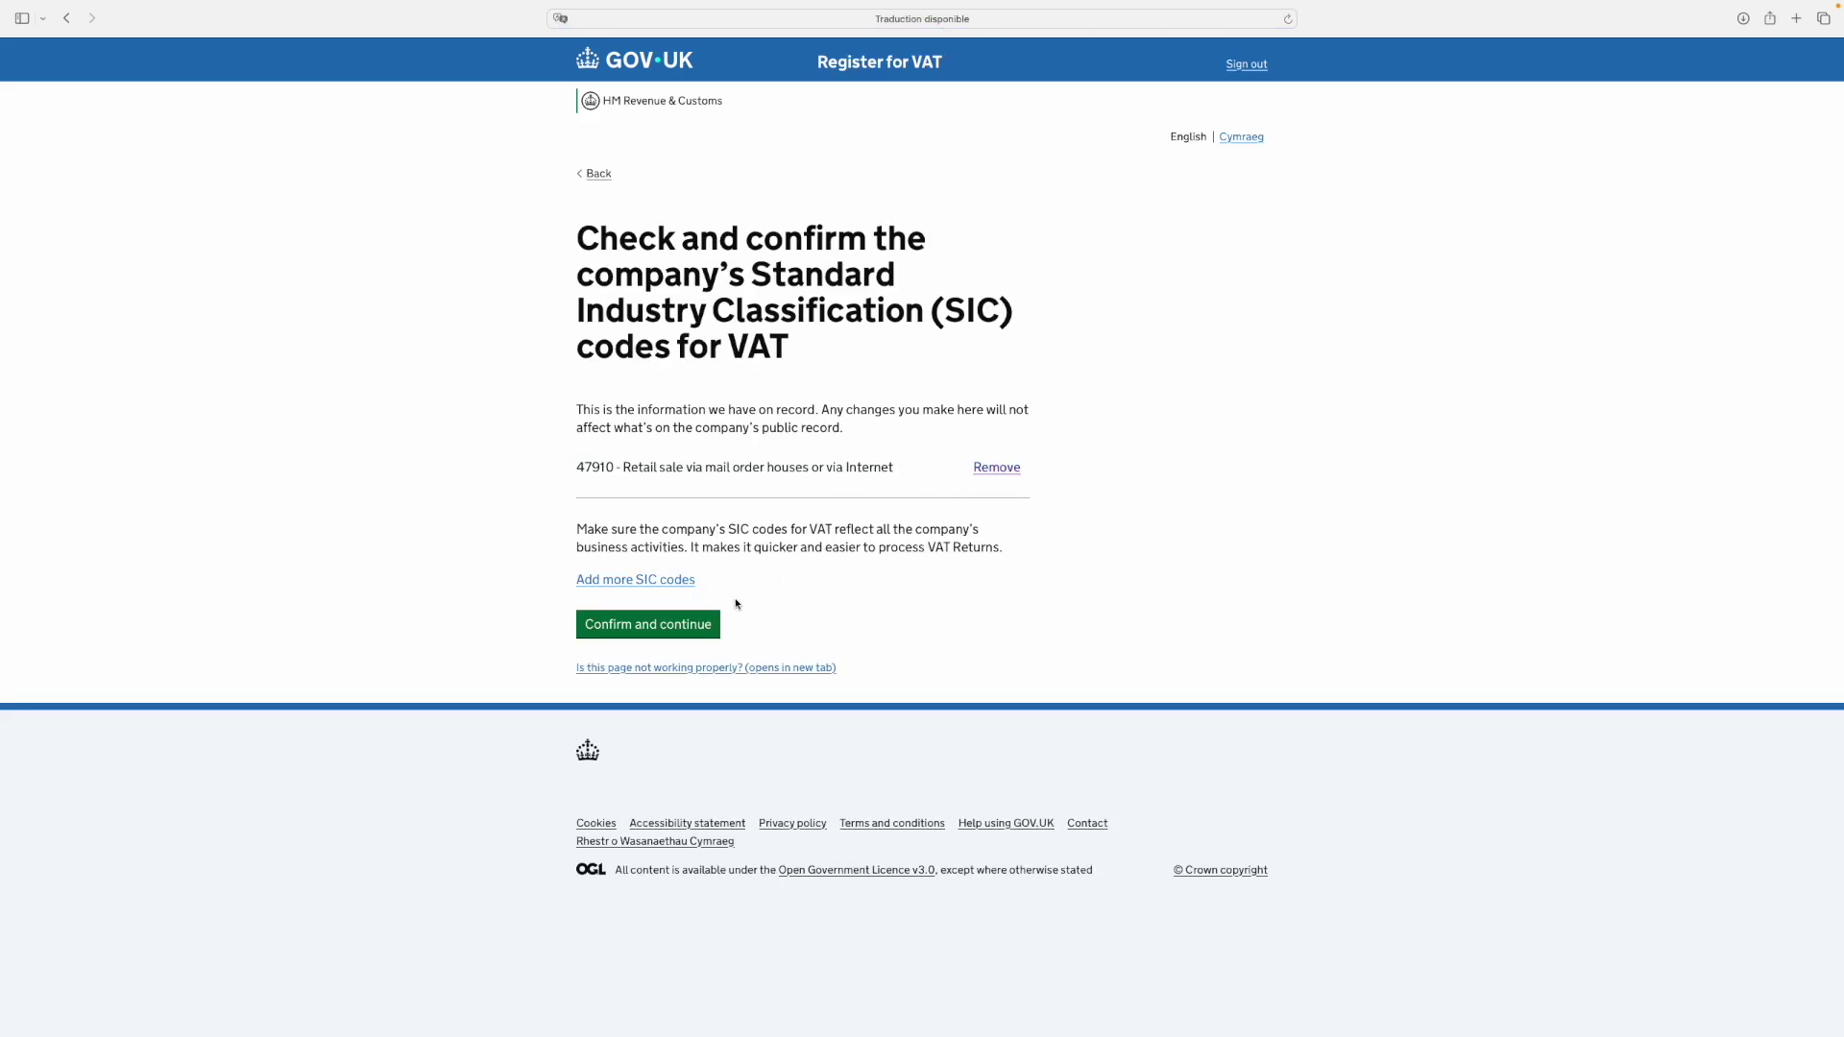
Confirm SIC code 47910 and answer No to other business involvements in the last 2 years.
left_click(662, 626)
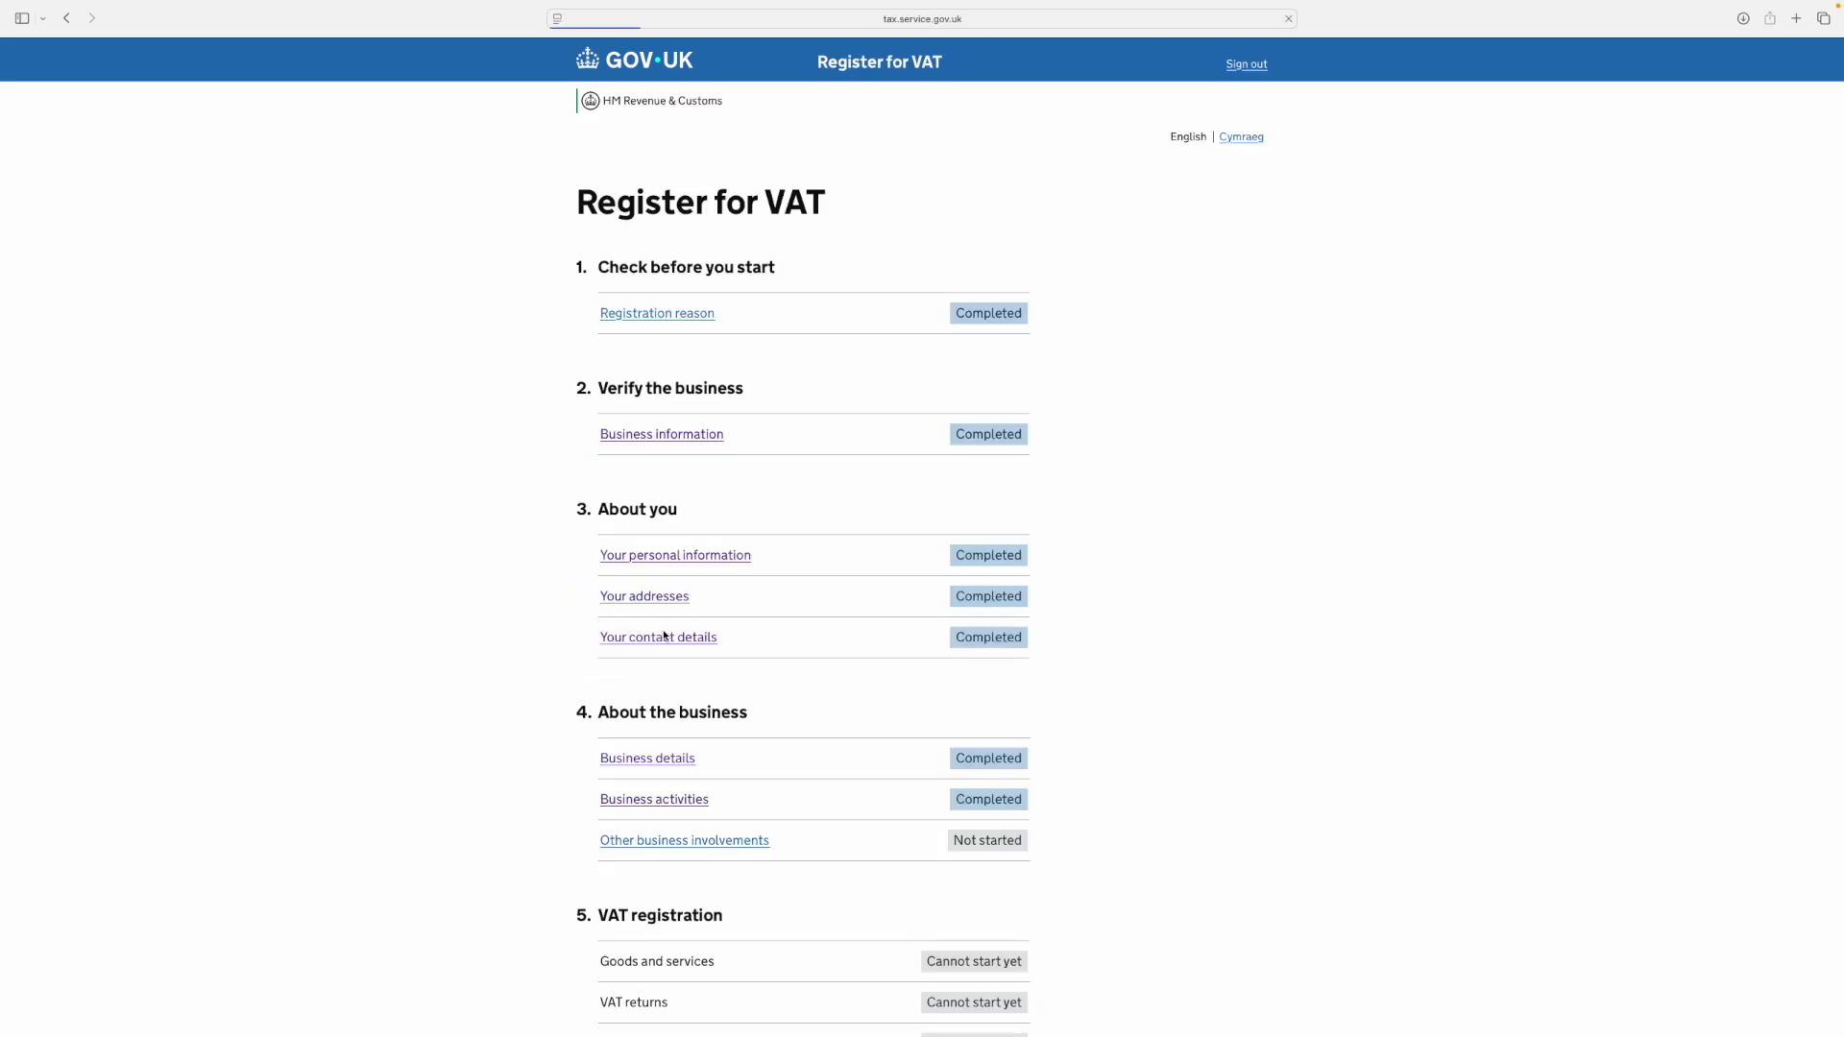
scroll(671, 626, "down", 3)
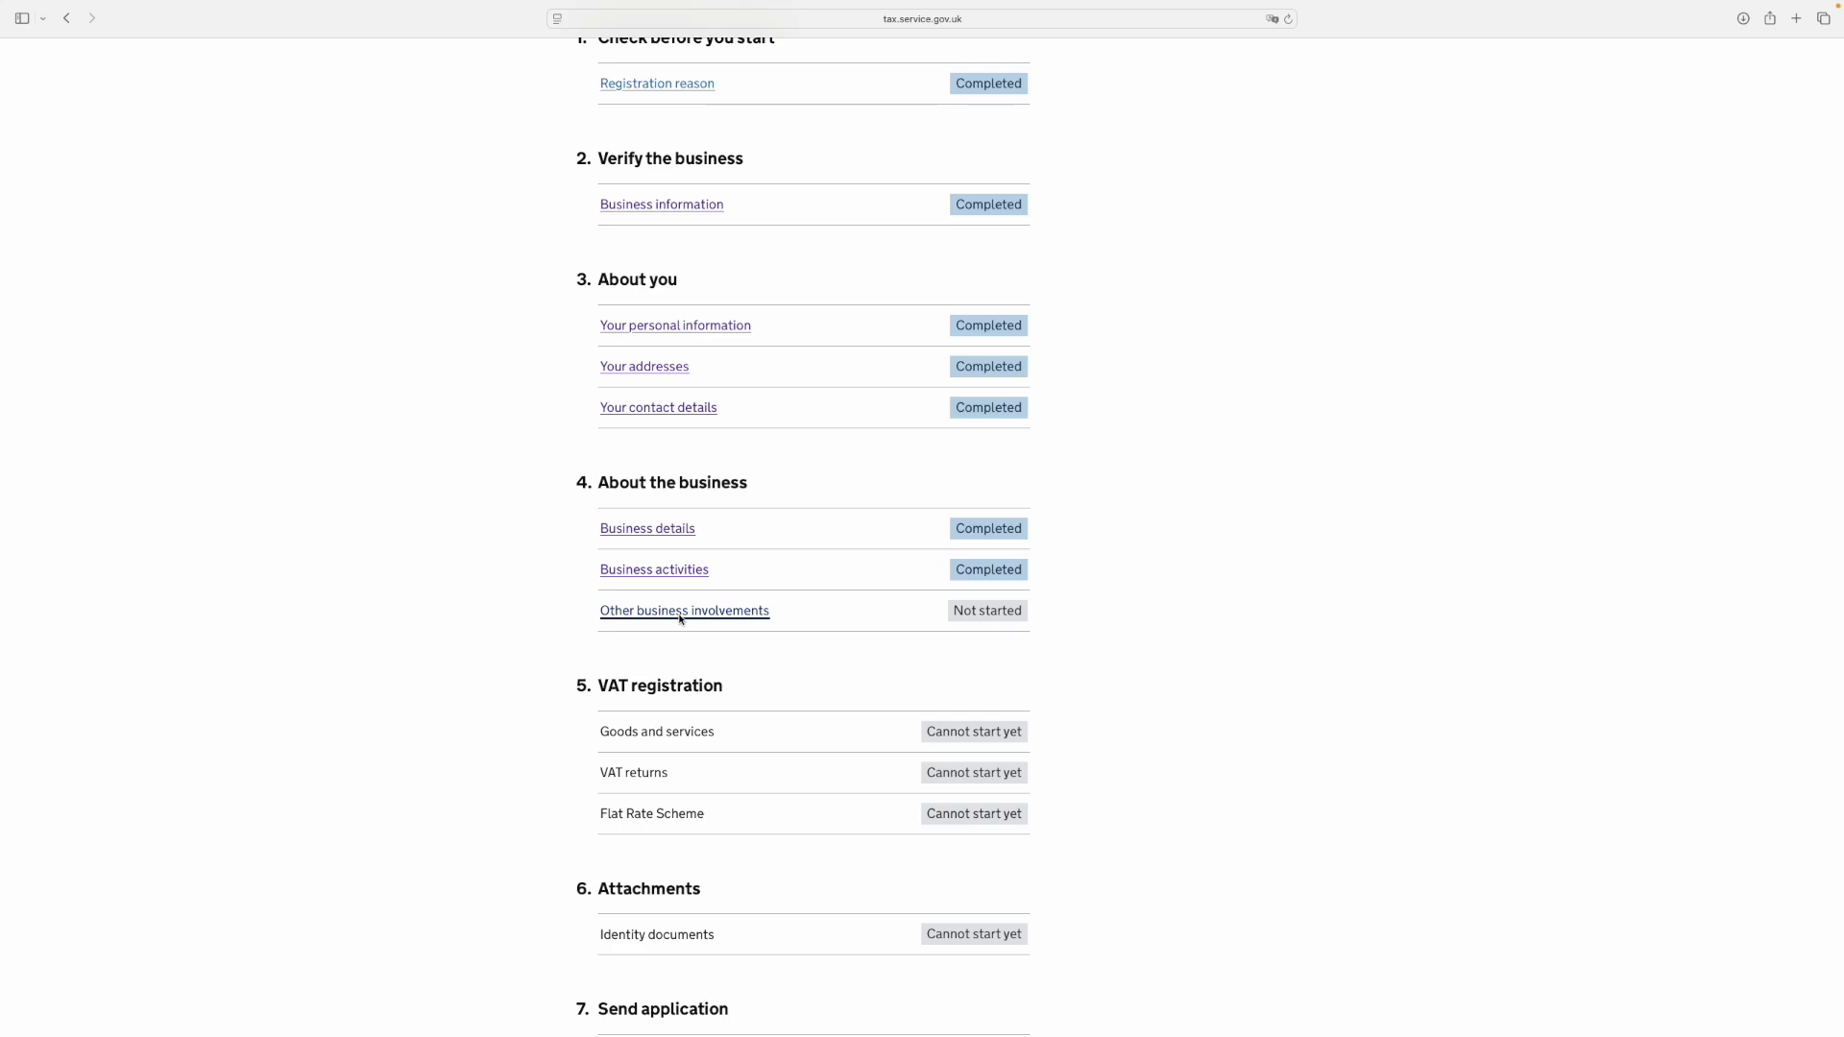
left_click(701, 616)
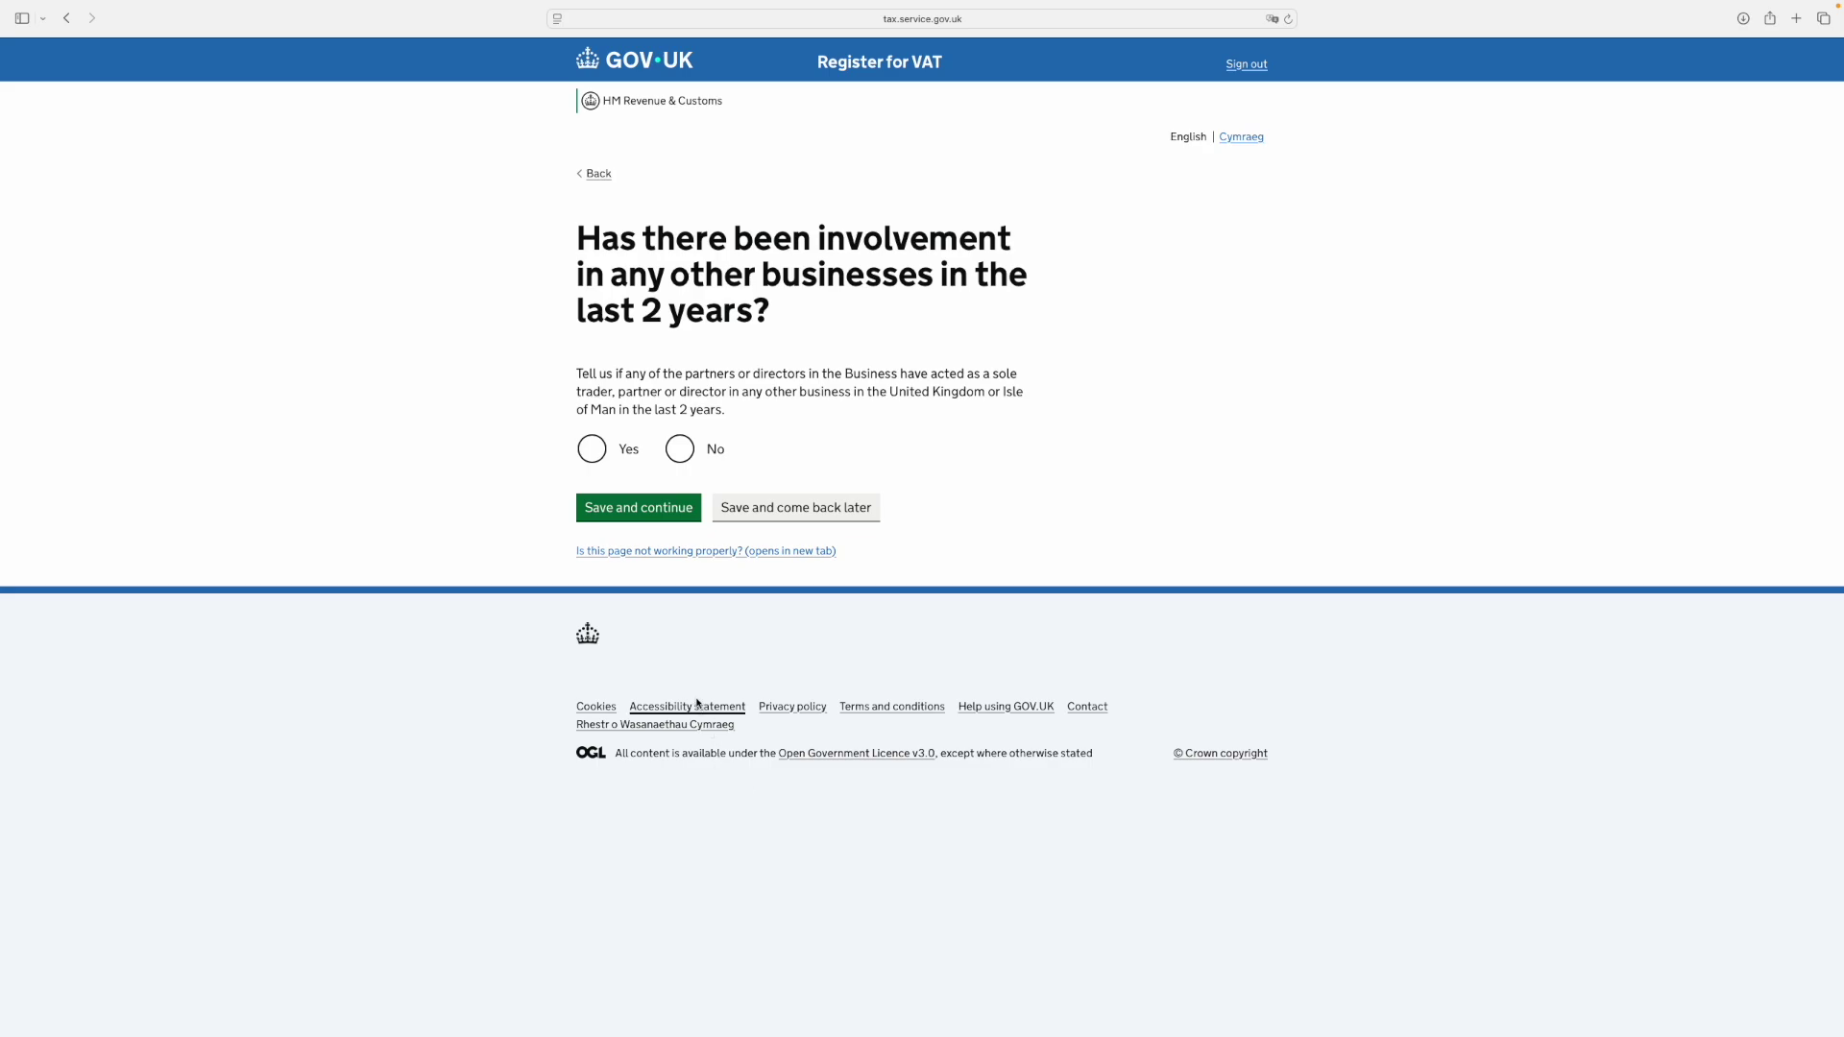
left_click(682, 449)
left_click(654, 512)
scroll(654, 513, "down", 5)
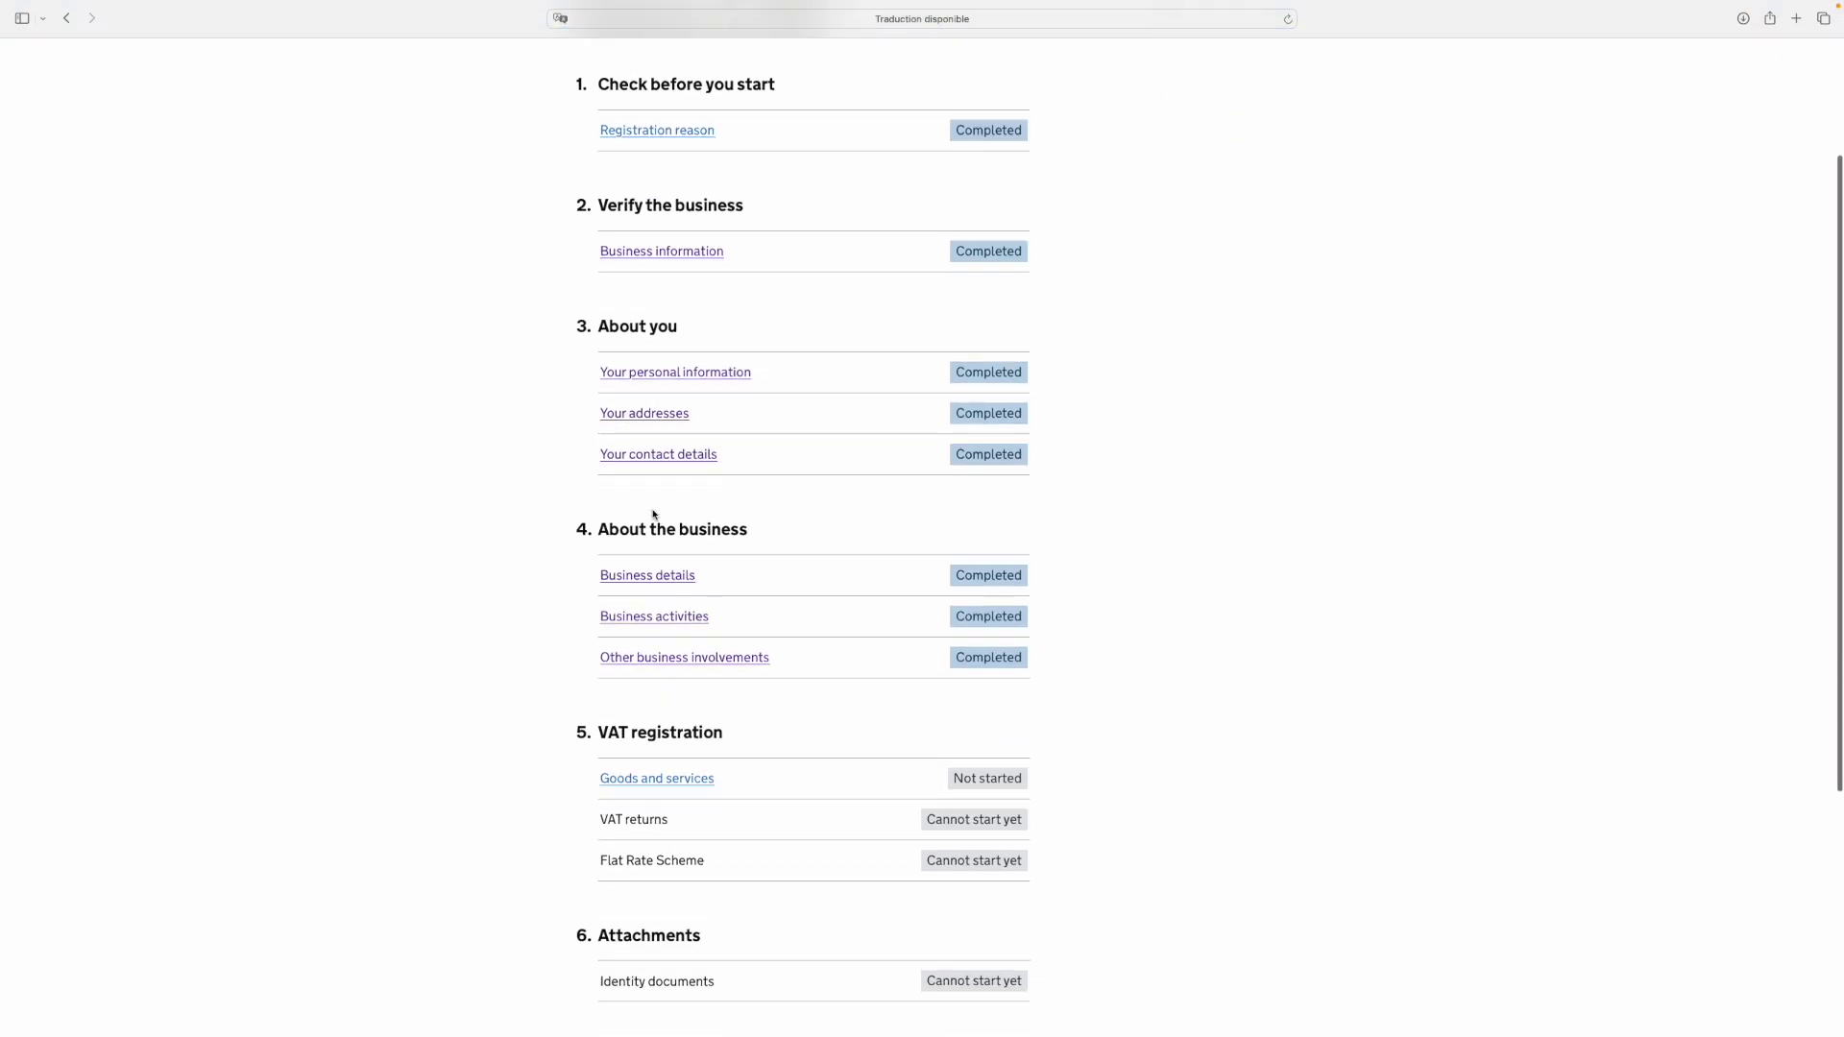
scroll(753, 585, "down", 2)
left_click_drag(733, 438, 574, 433)
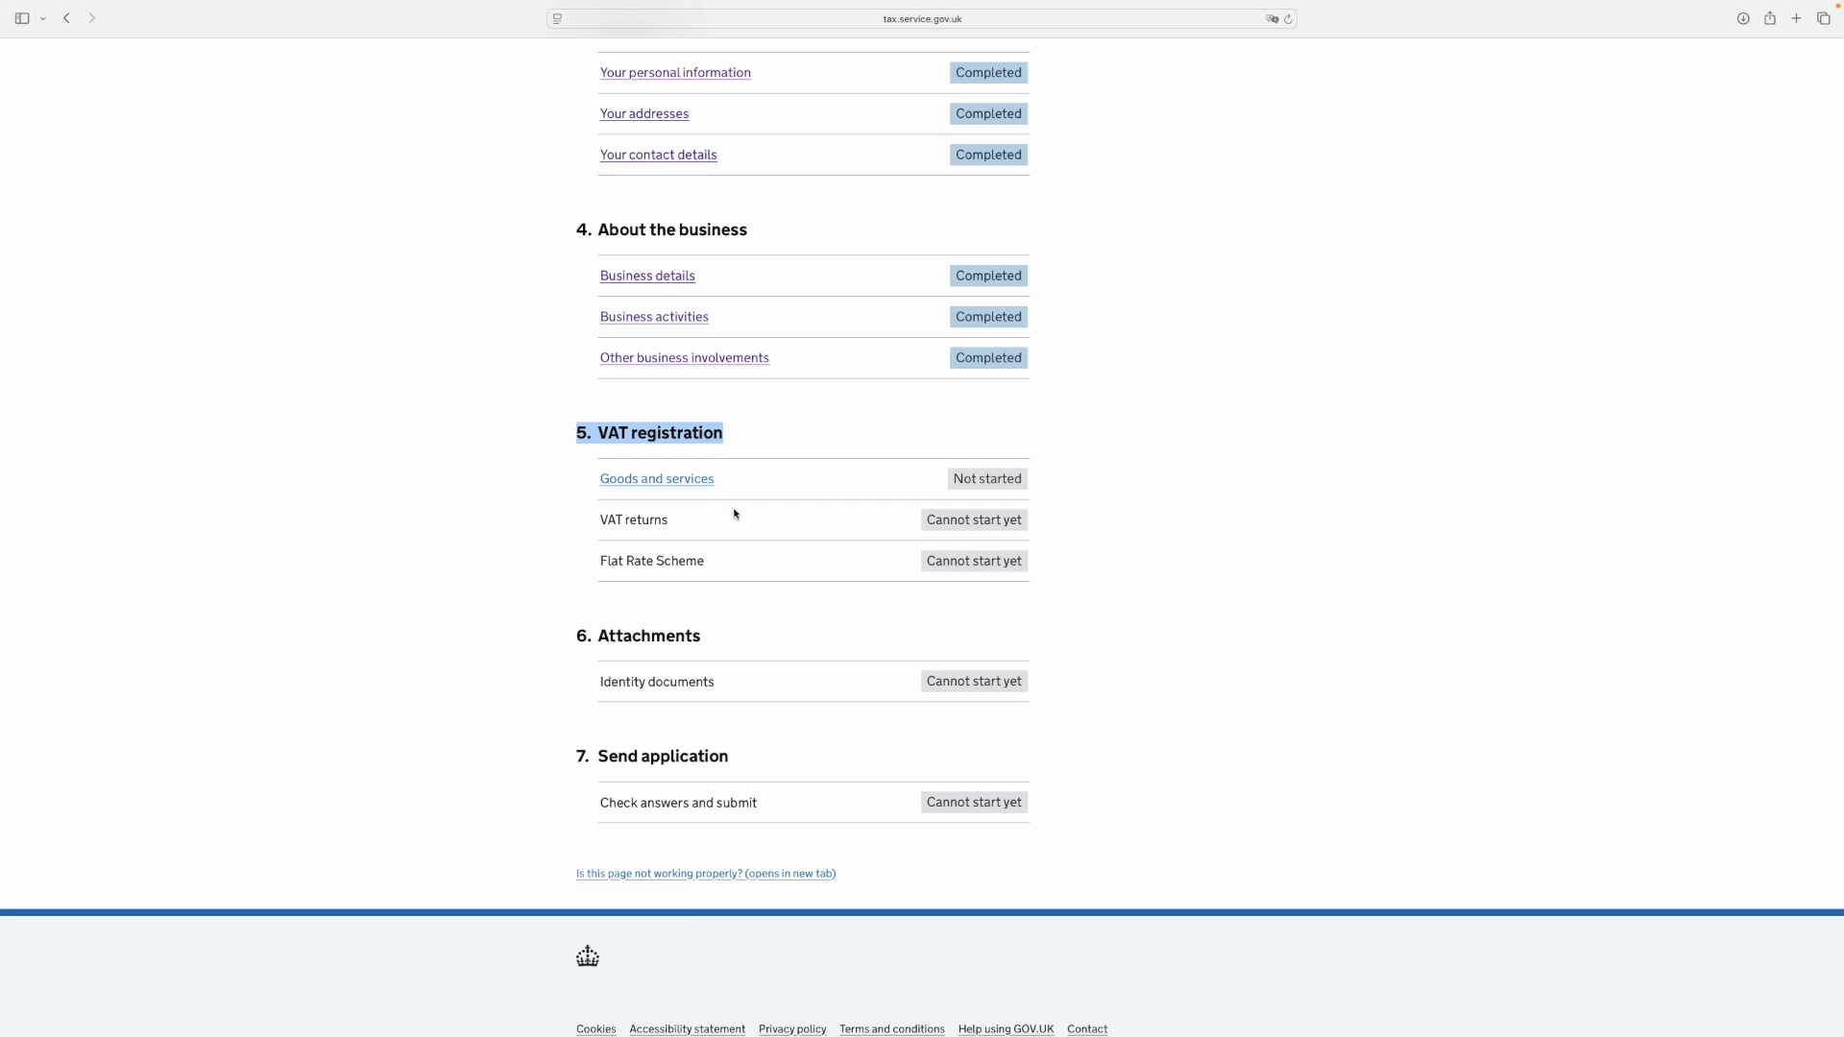
Answer Yes to trading VAT-taxable goods outside the UK and Yes to needing an EORI number.
left_click(655, 480)
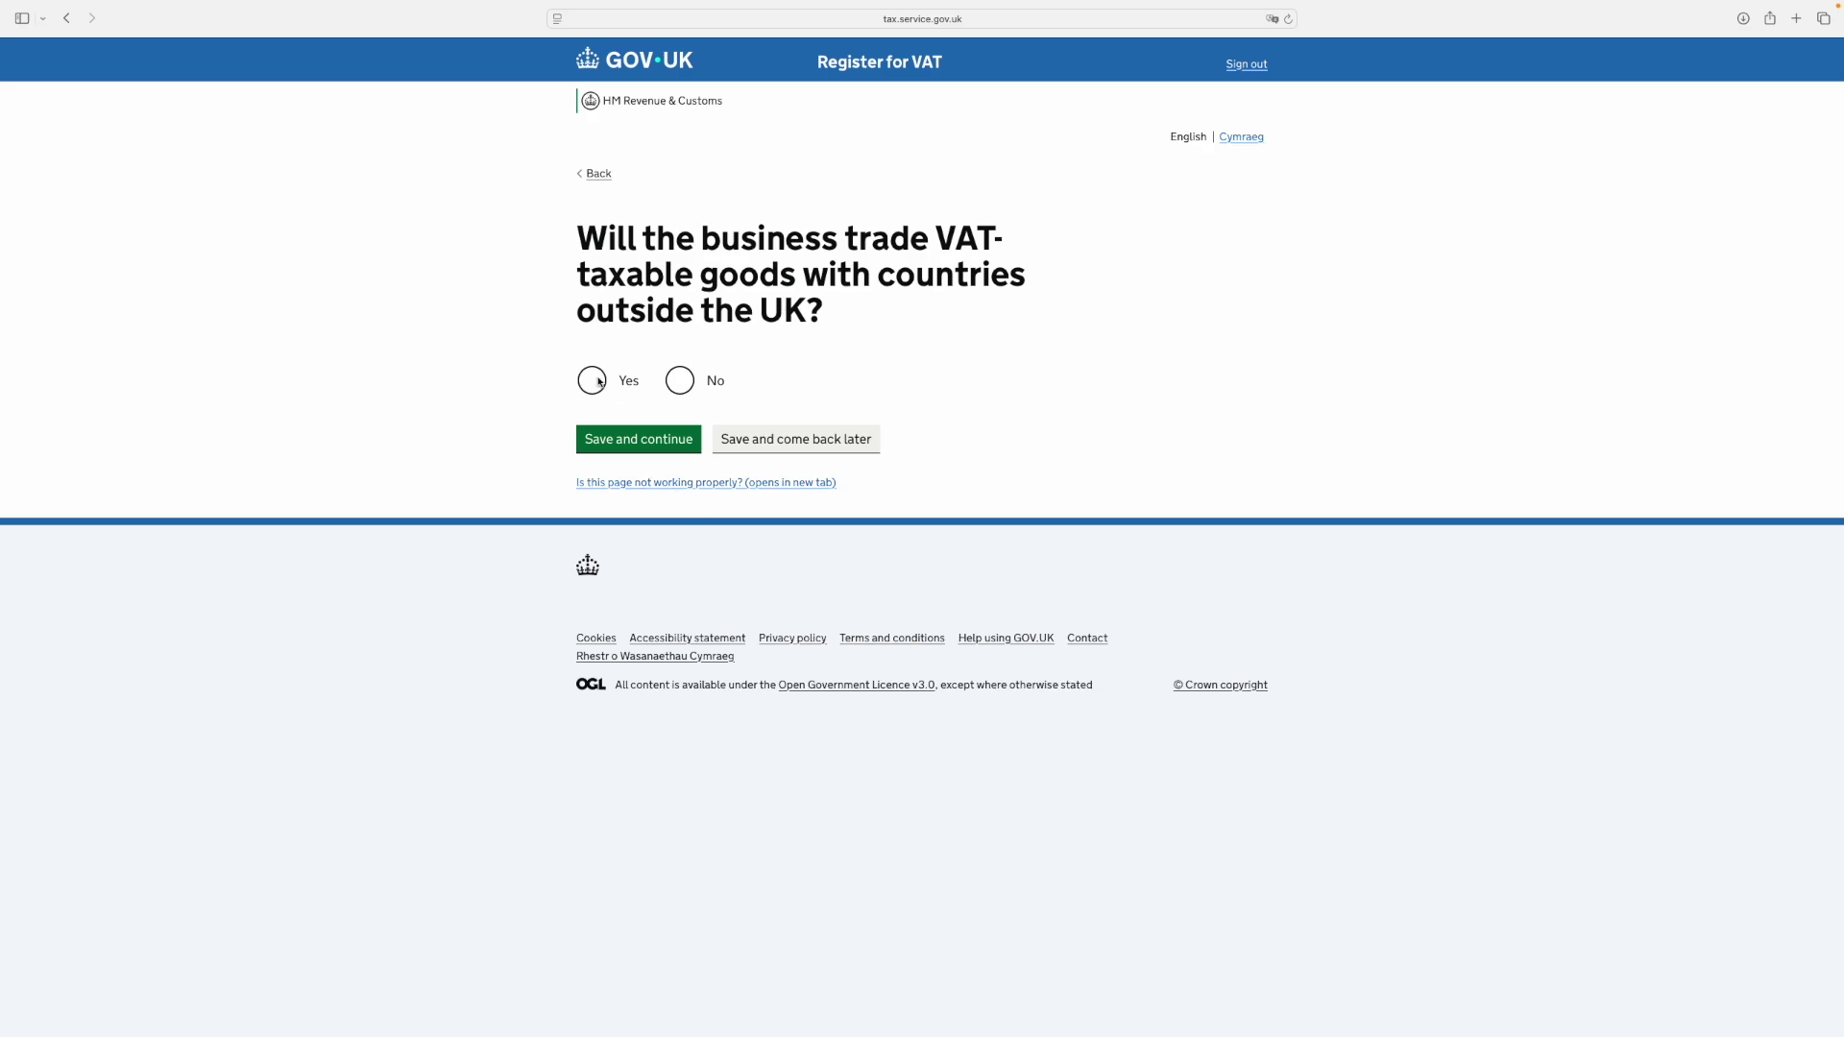
left_click(596, 381)
left_click(640, 441)
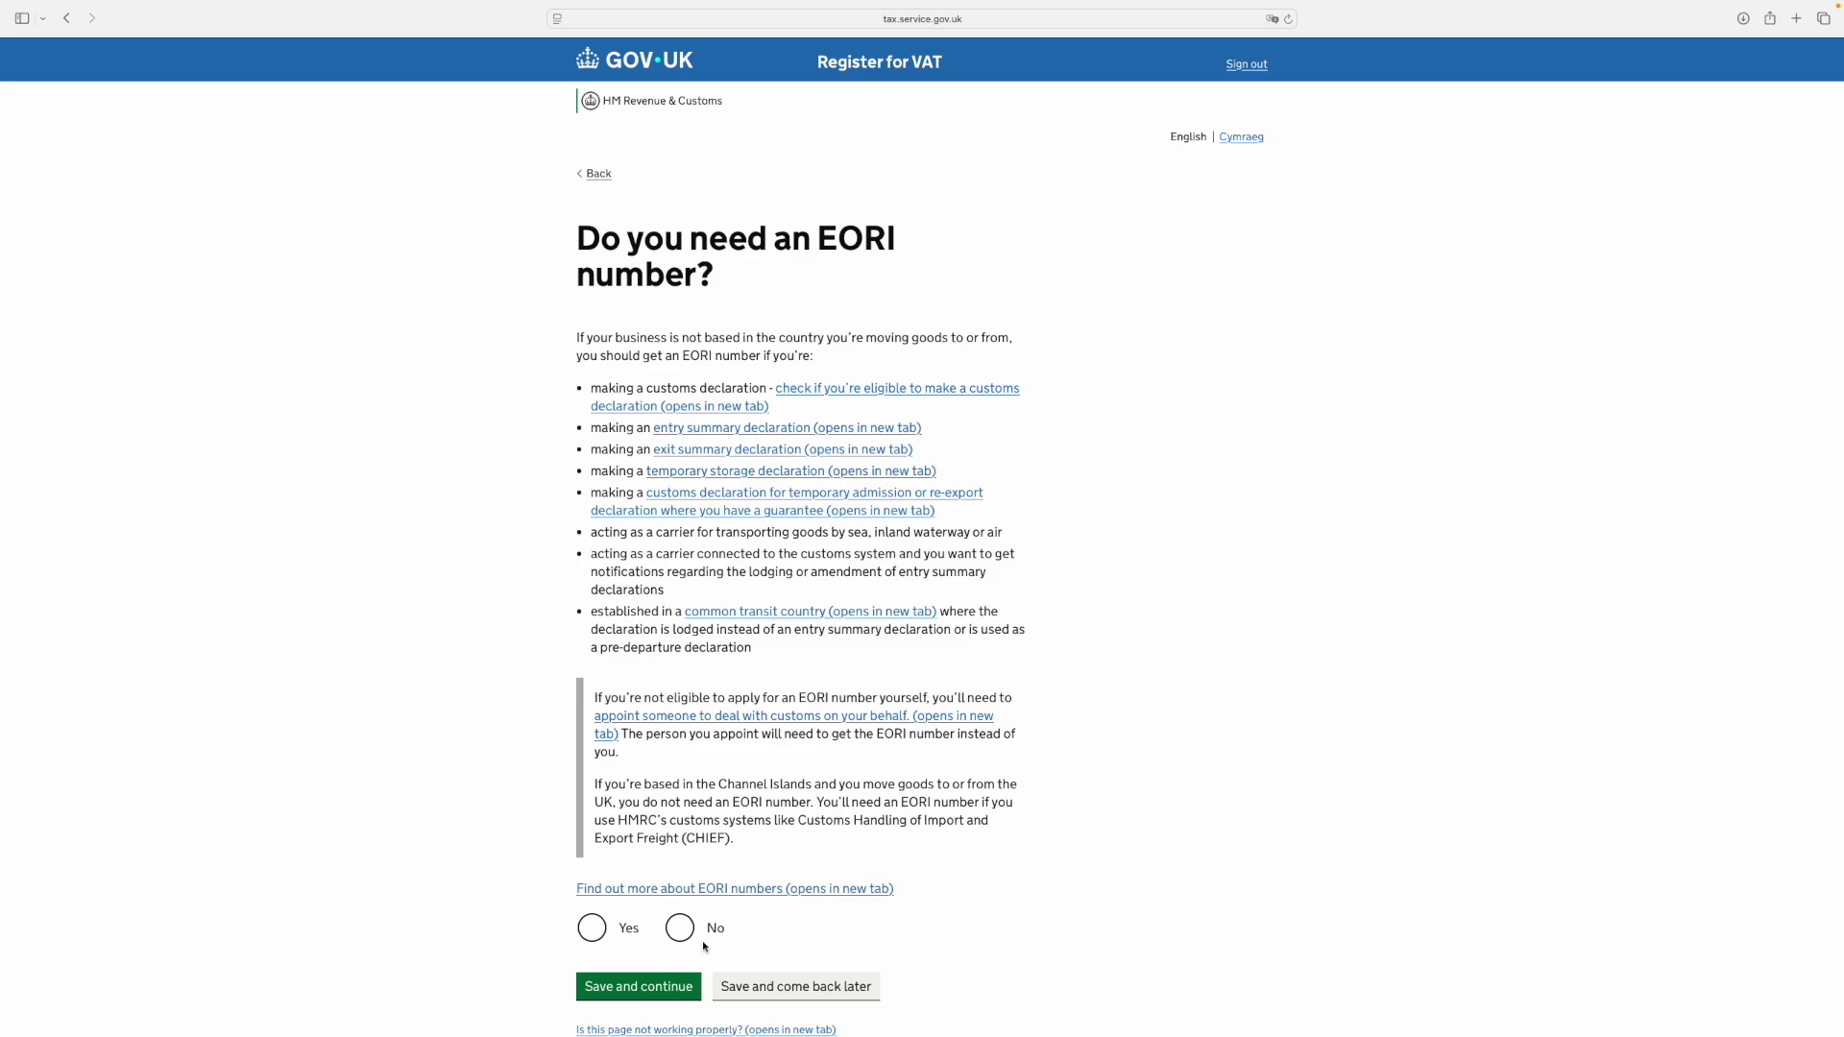
left_click(594, 929)
left_click(641, 990)
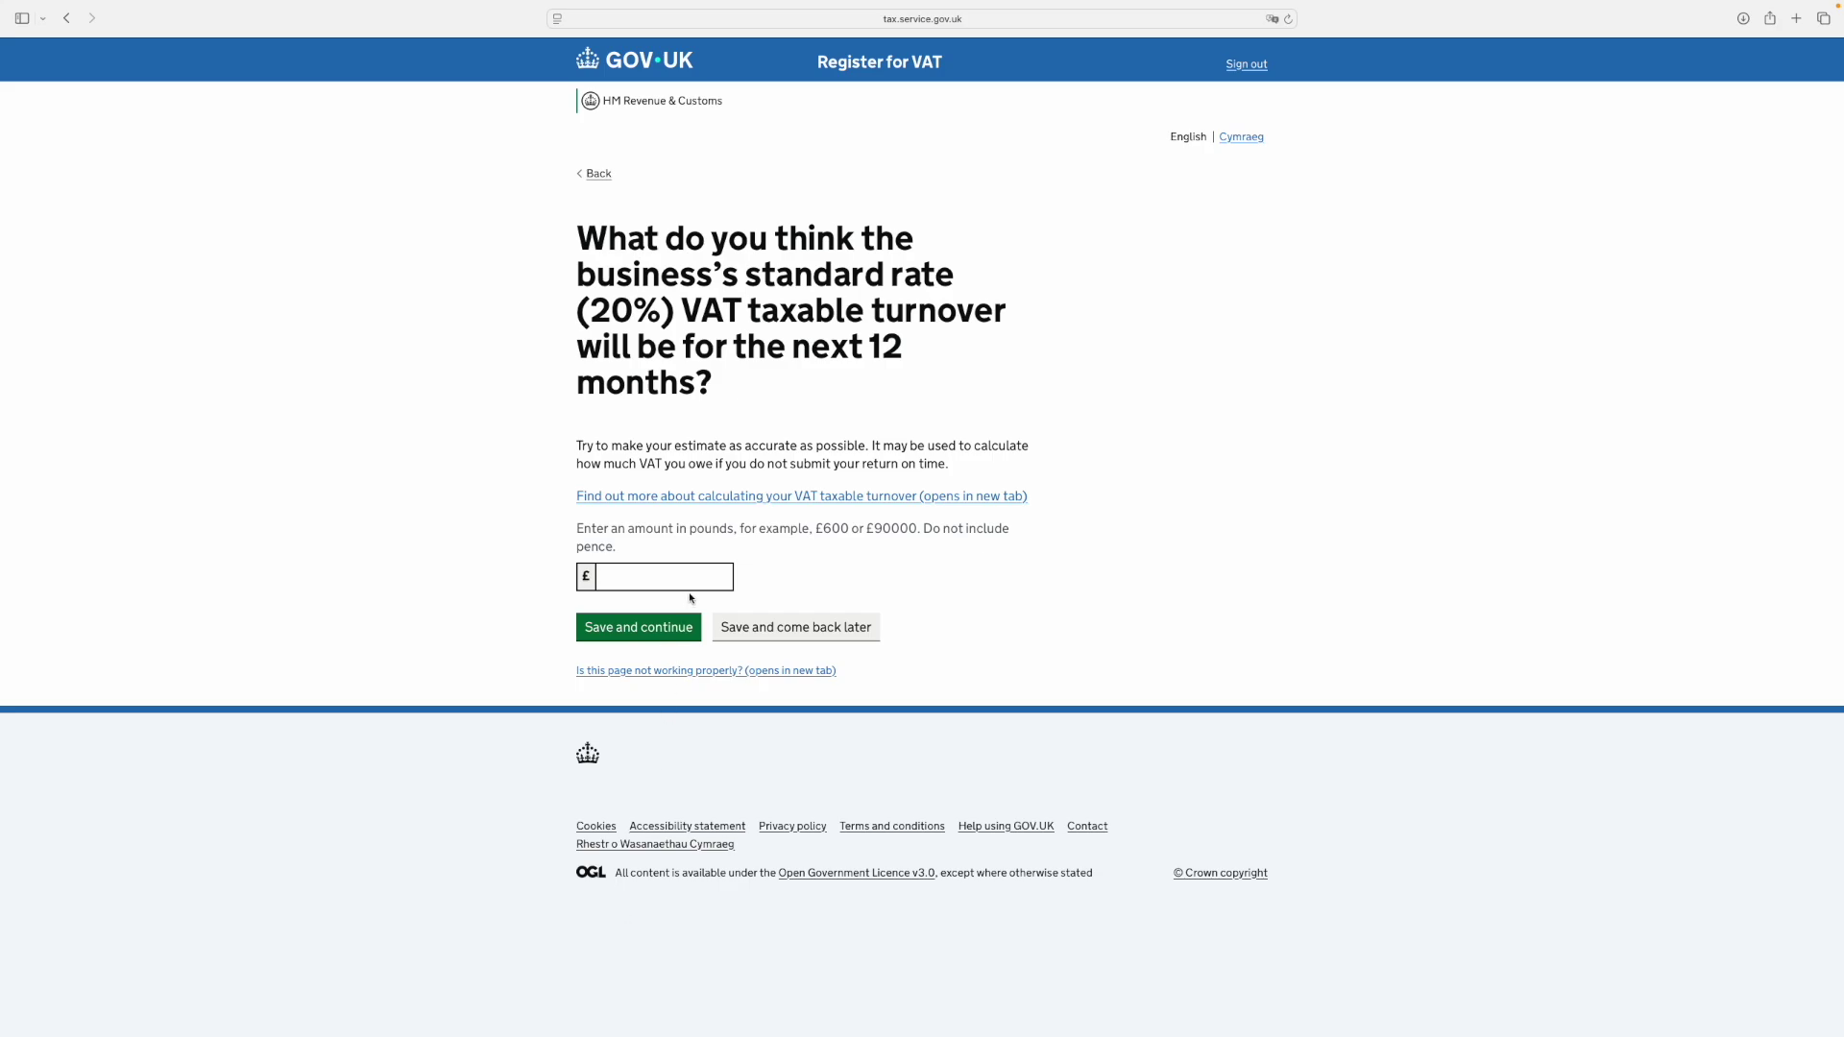
Enter £10,000 as the 12-month standard-rate taxable turnover estimate.
left_click(638, 578)
type("10000")
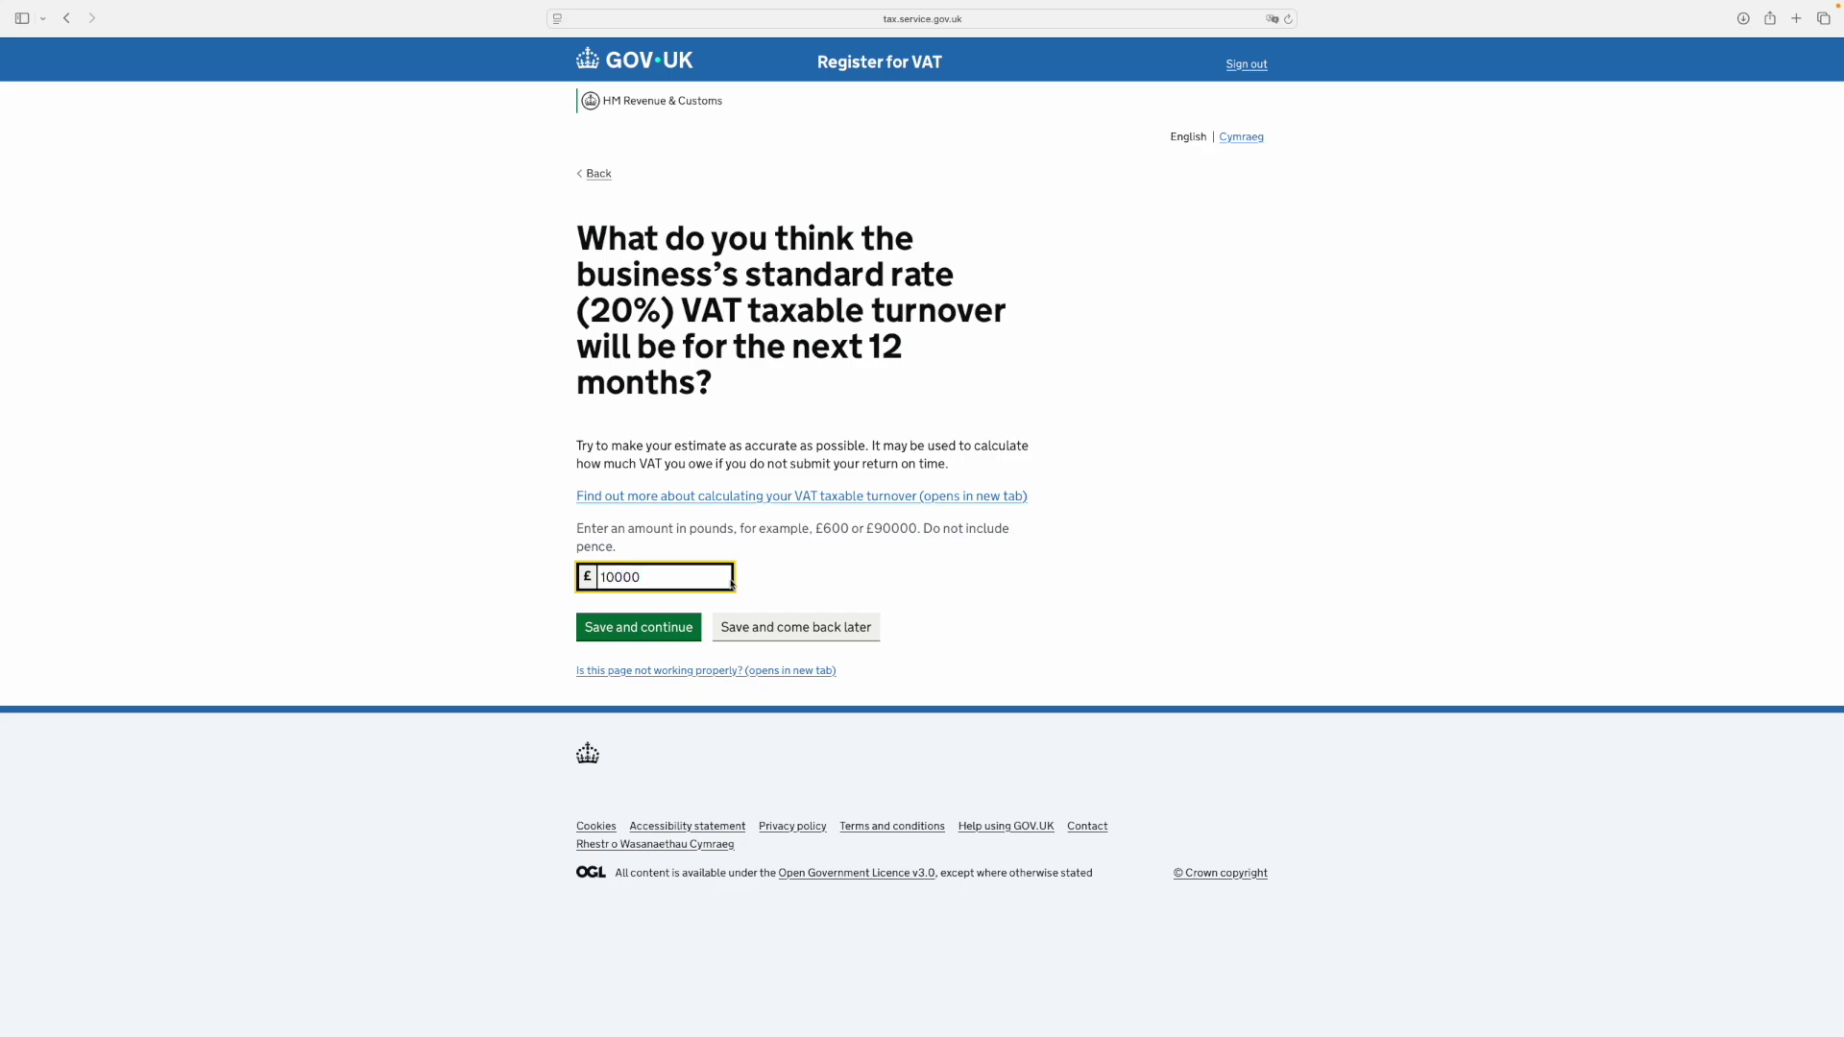
left_click(716, 593)
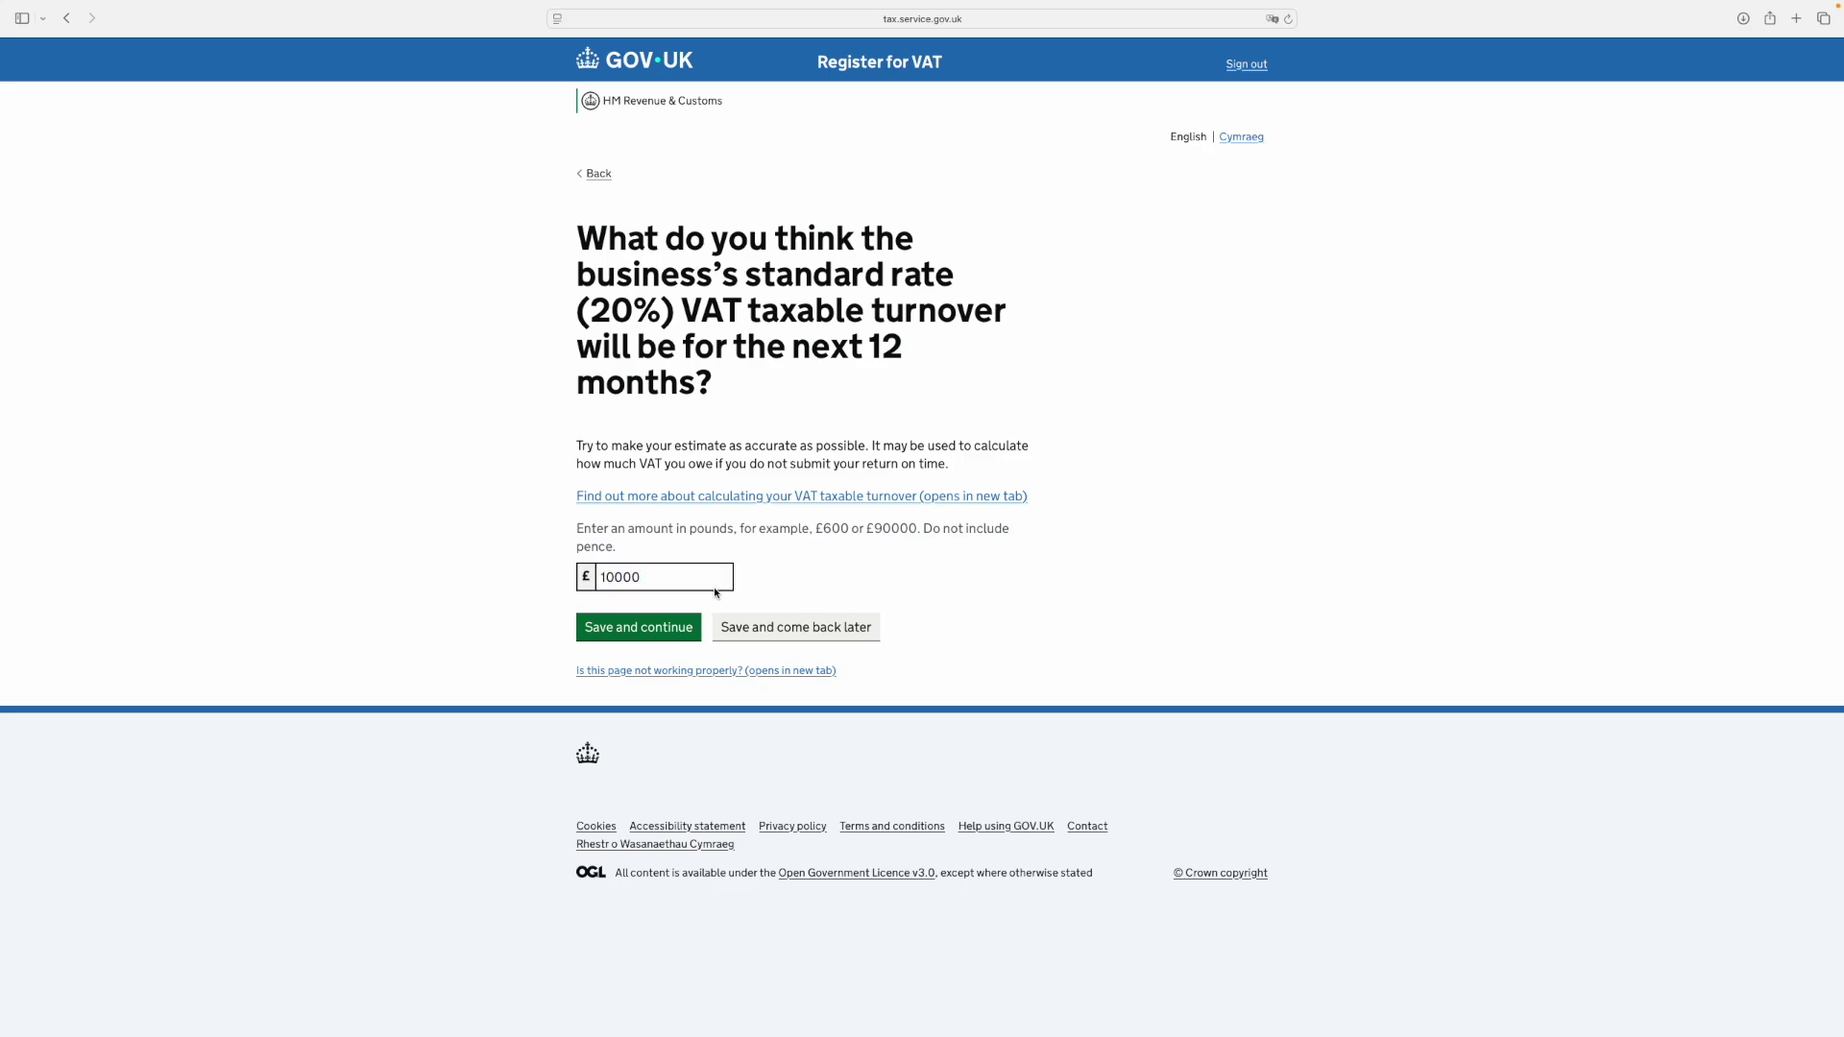
left_click(661, 633)
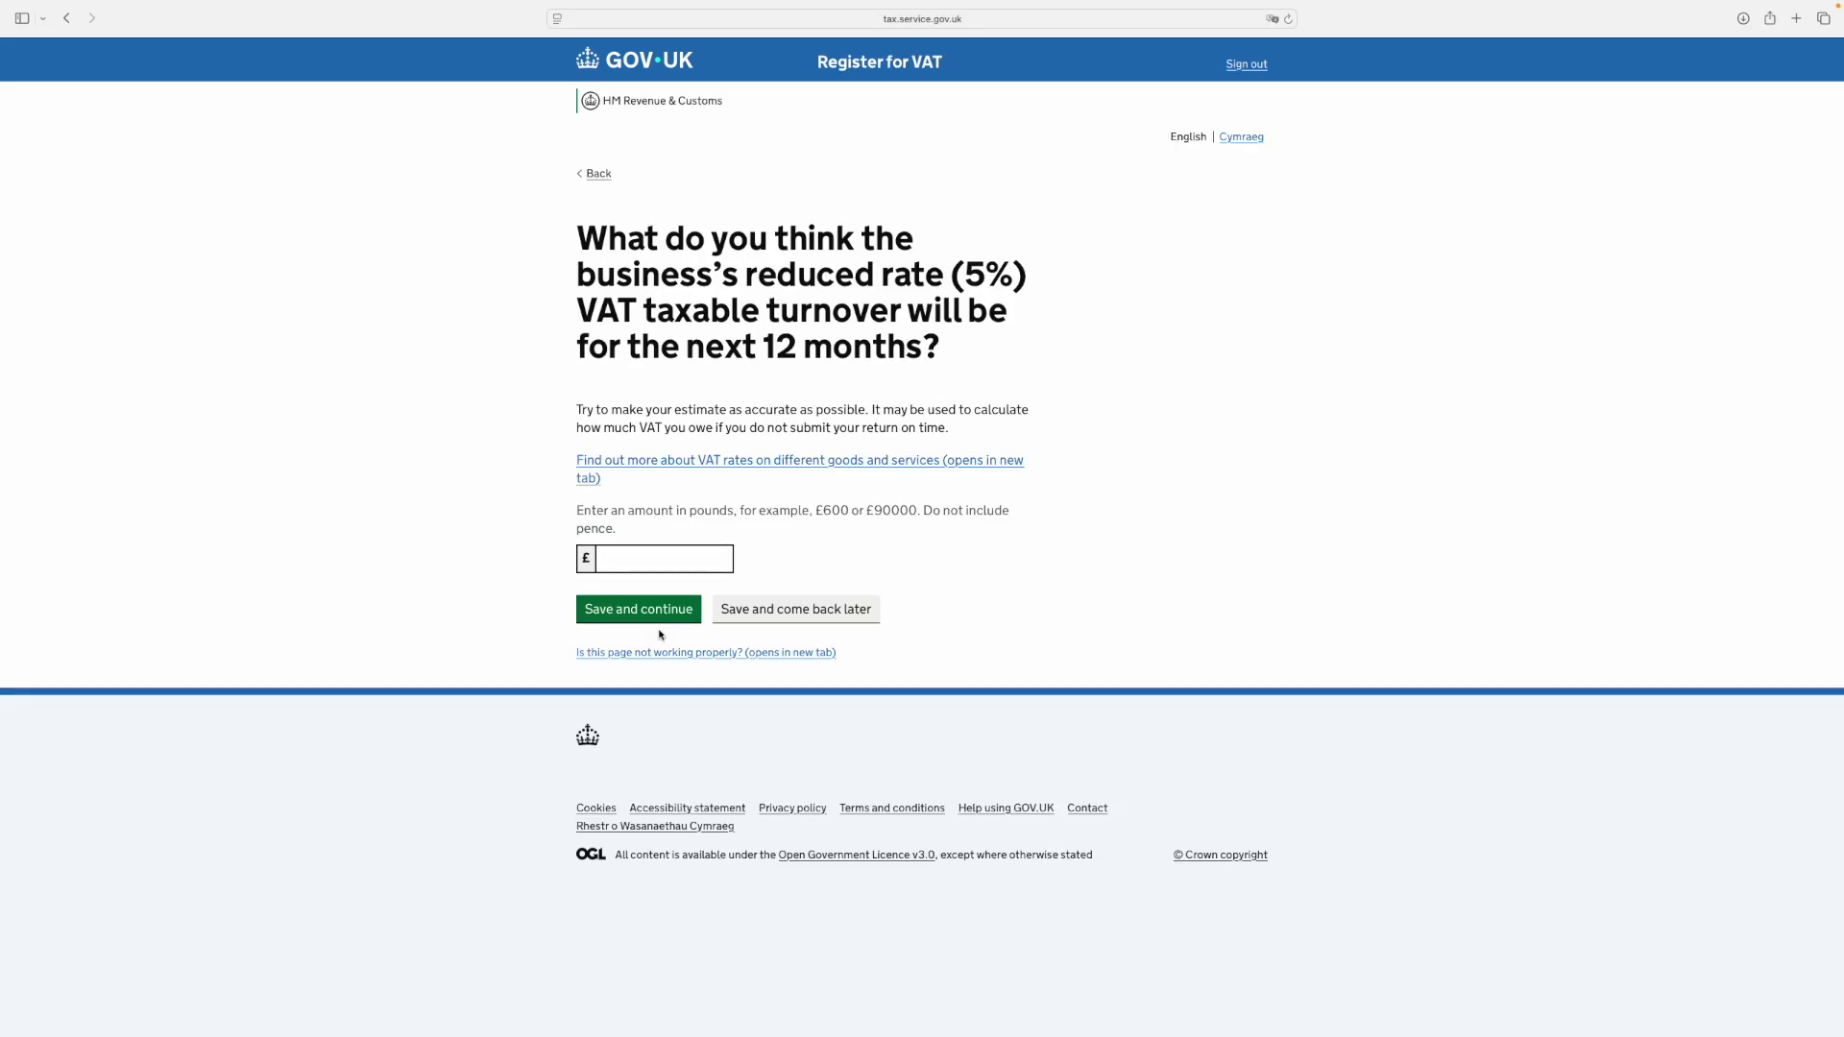
Enter £0 for reduced-rate and zero-rate turnover and confirm the £10,000 total.
key("Tab")
type("0")
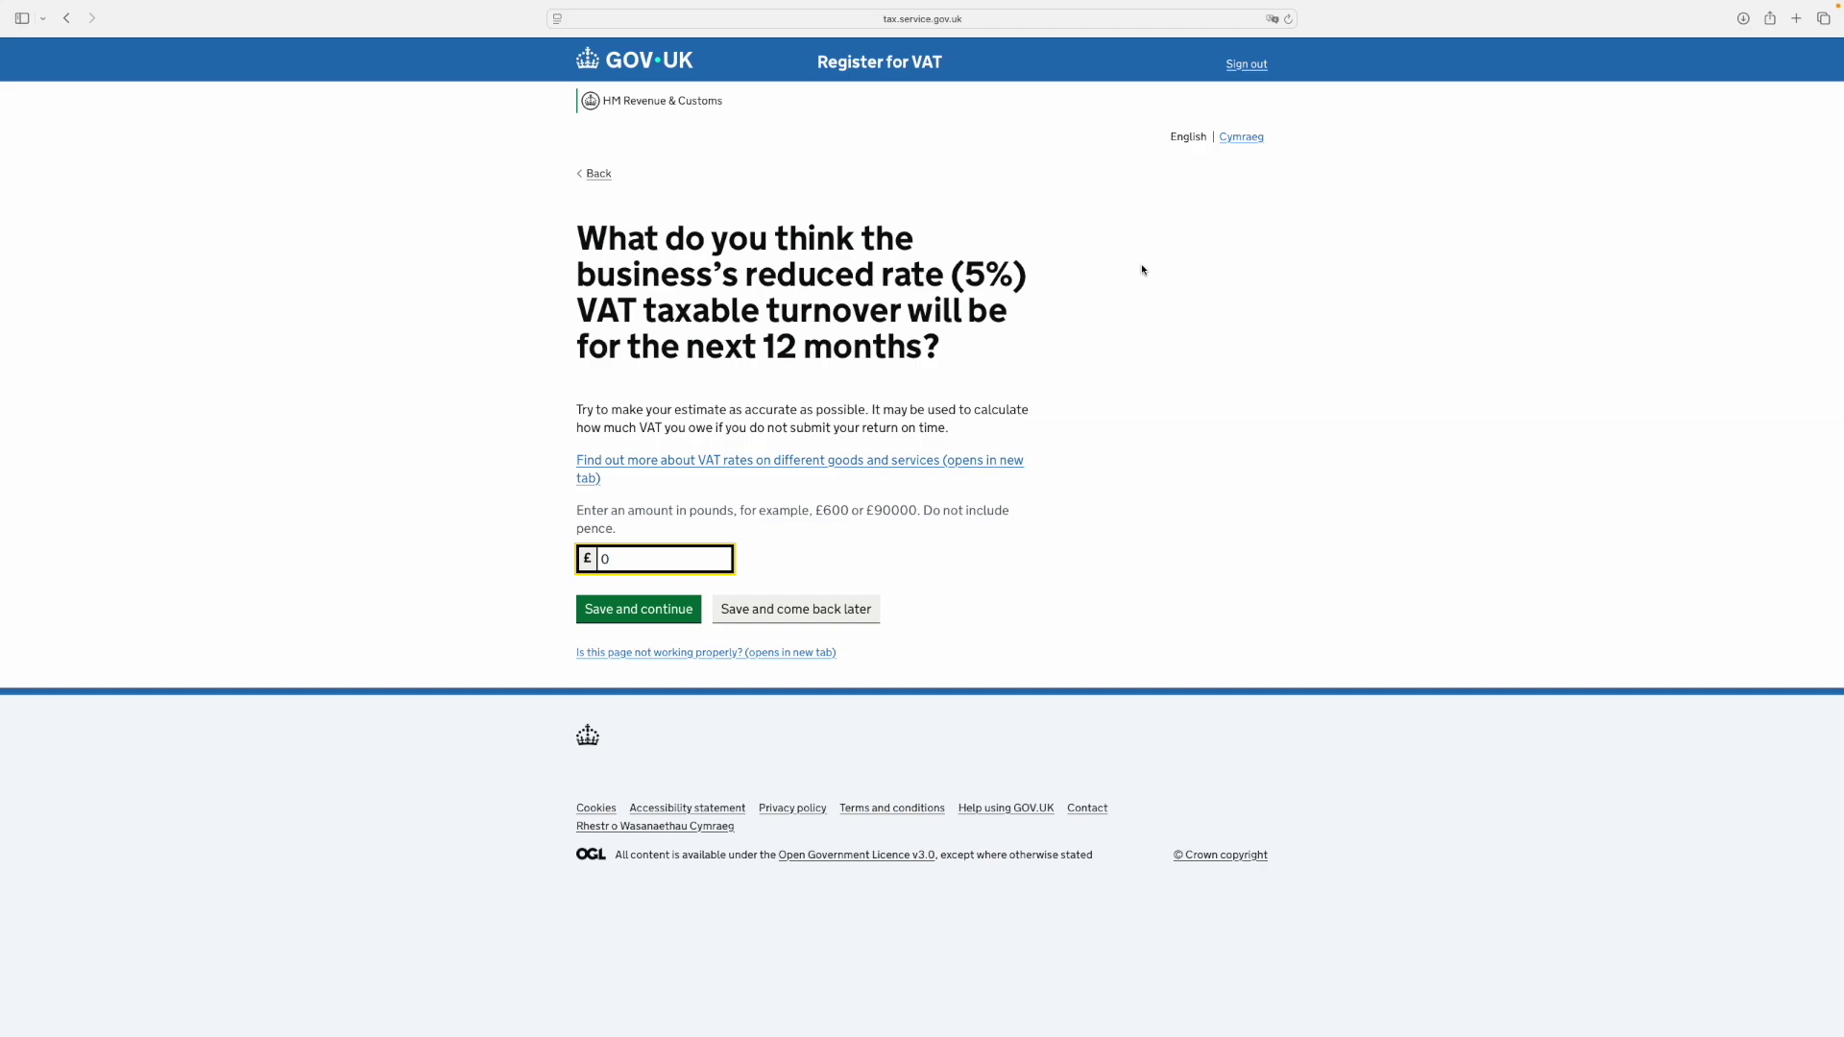
left_click(639, 611)
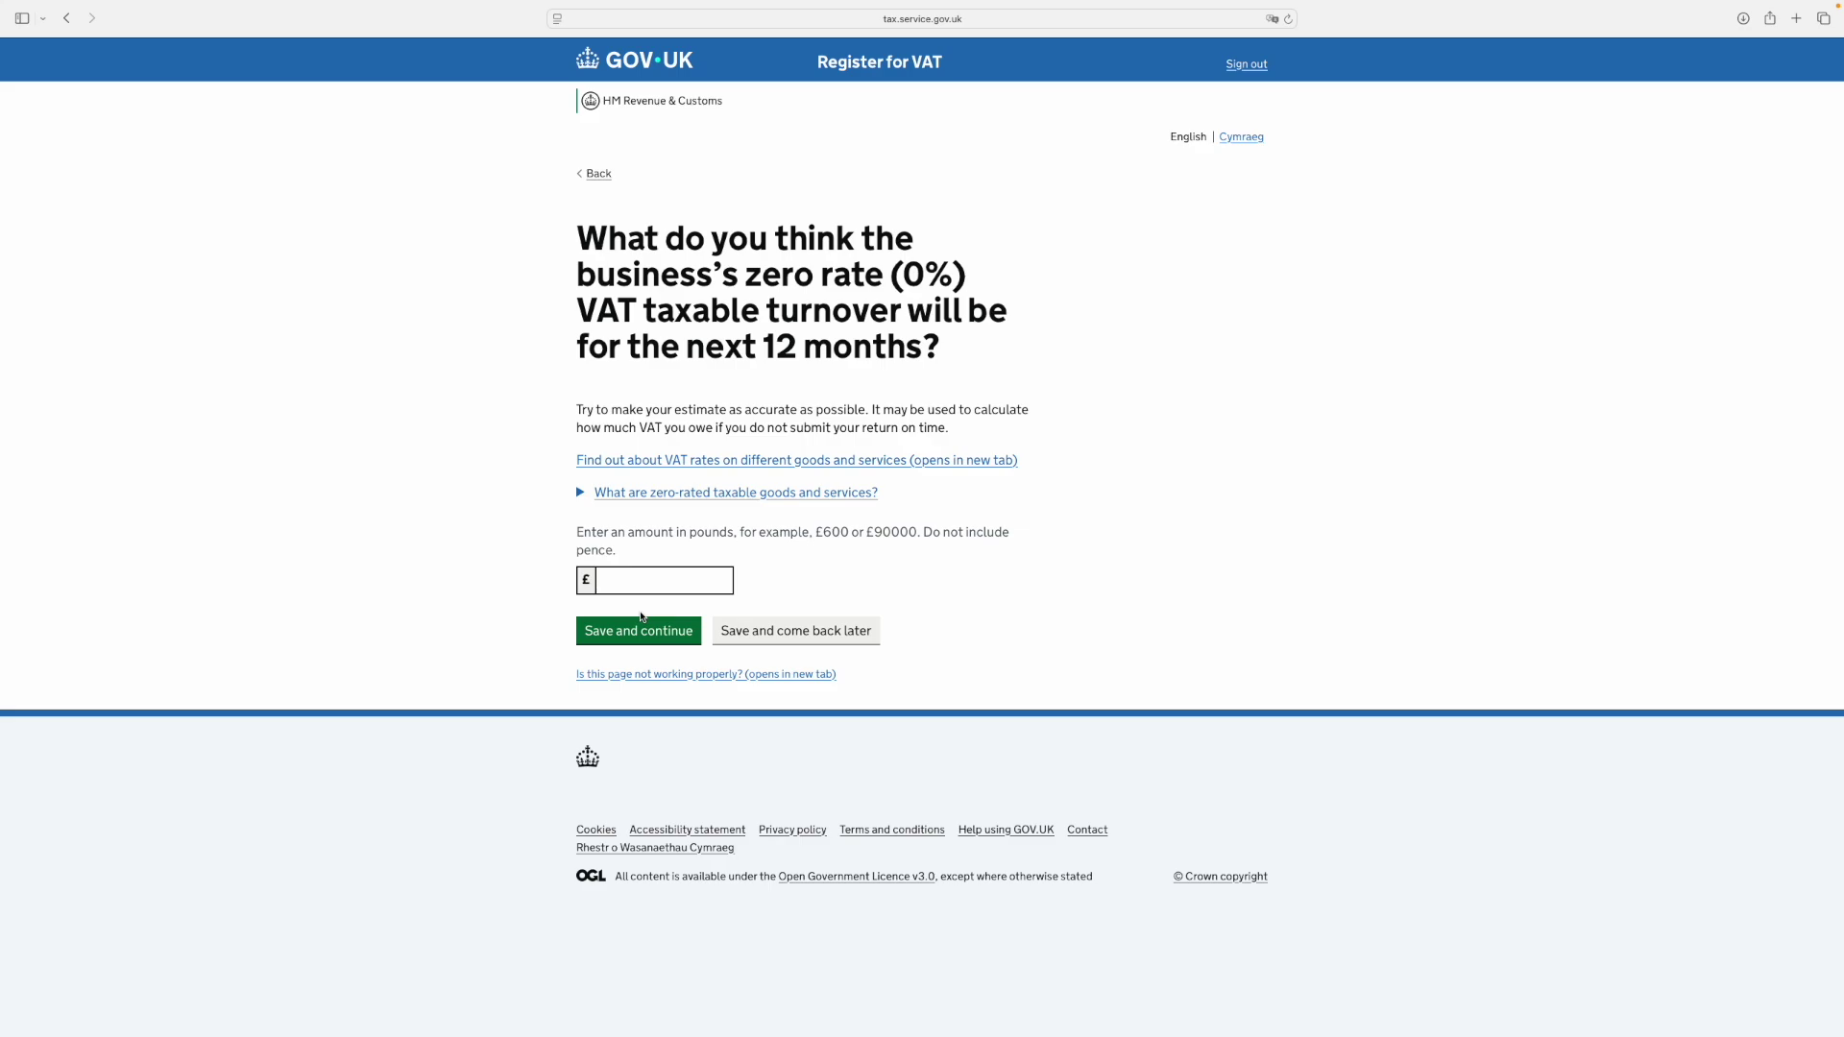
left_click(660, 581)
type("0")
left_click(642, 630)
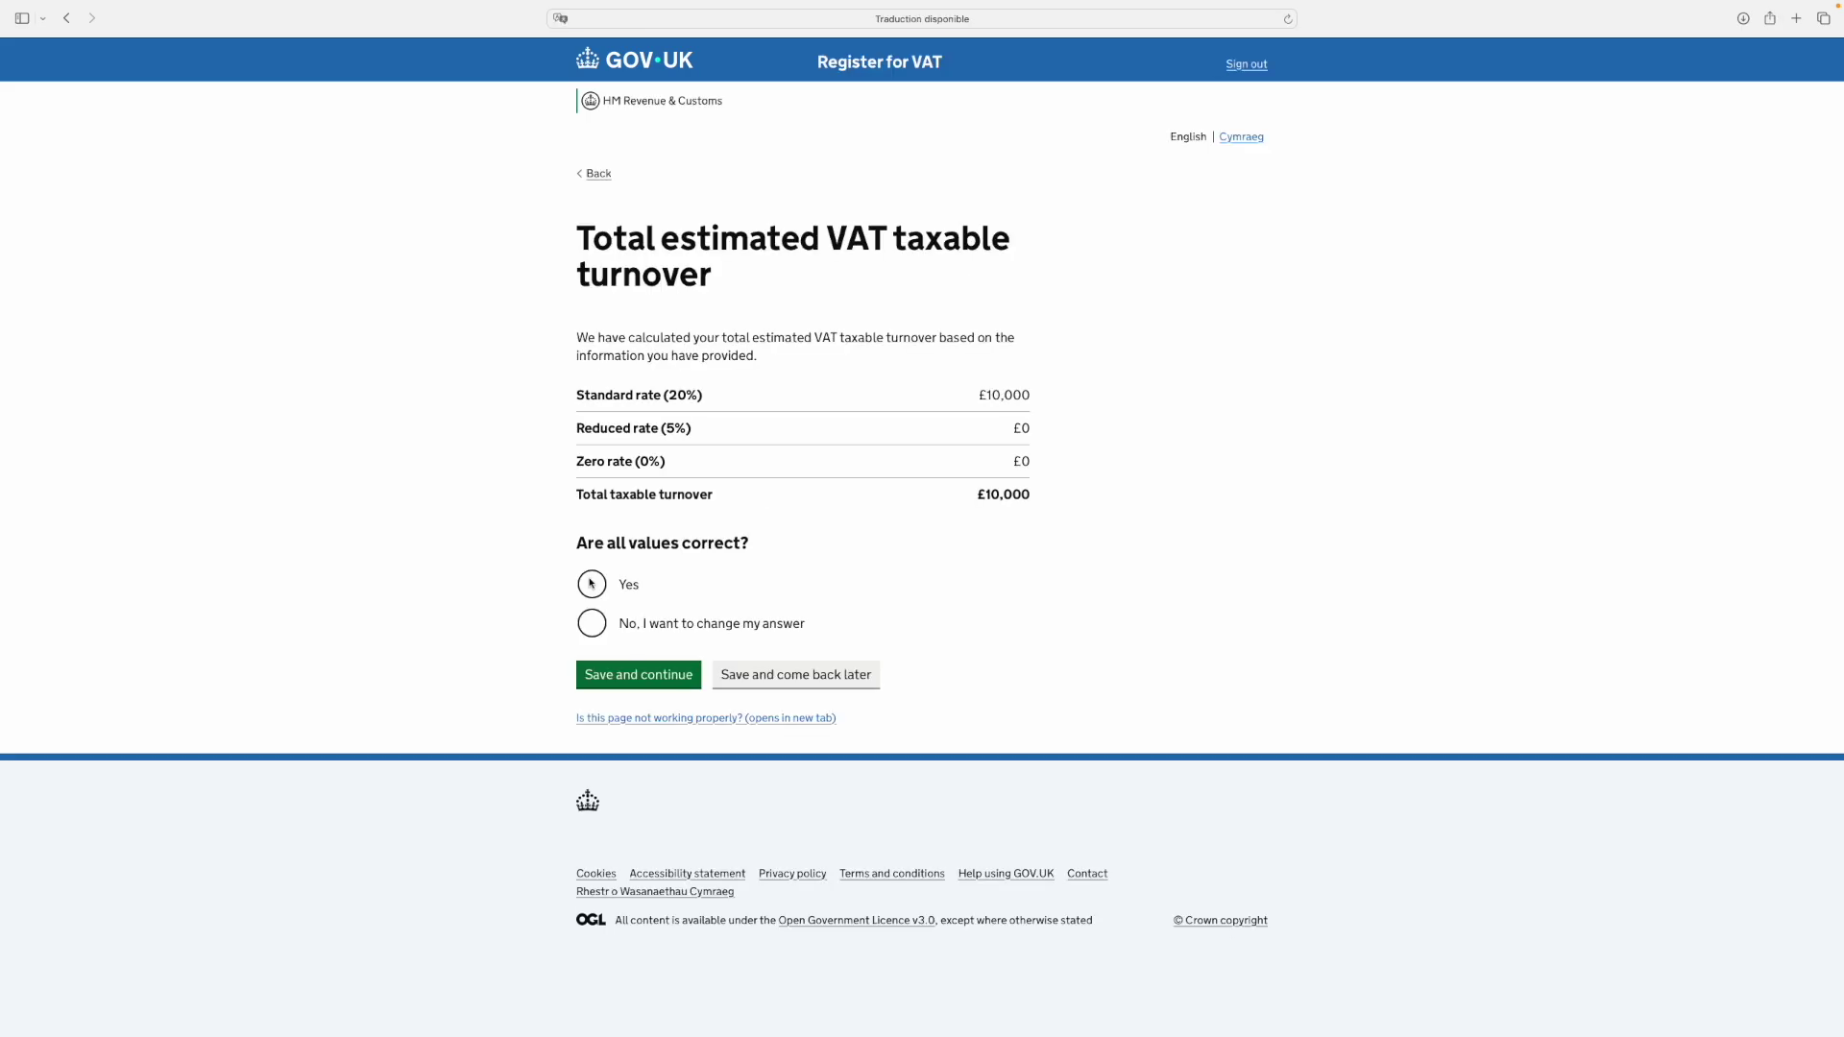
left_click(592, 583)
left_click(631, 681)
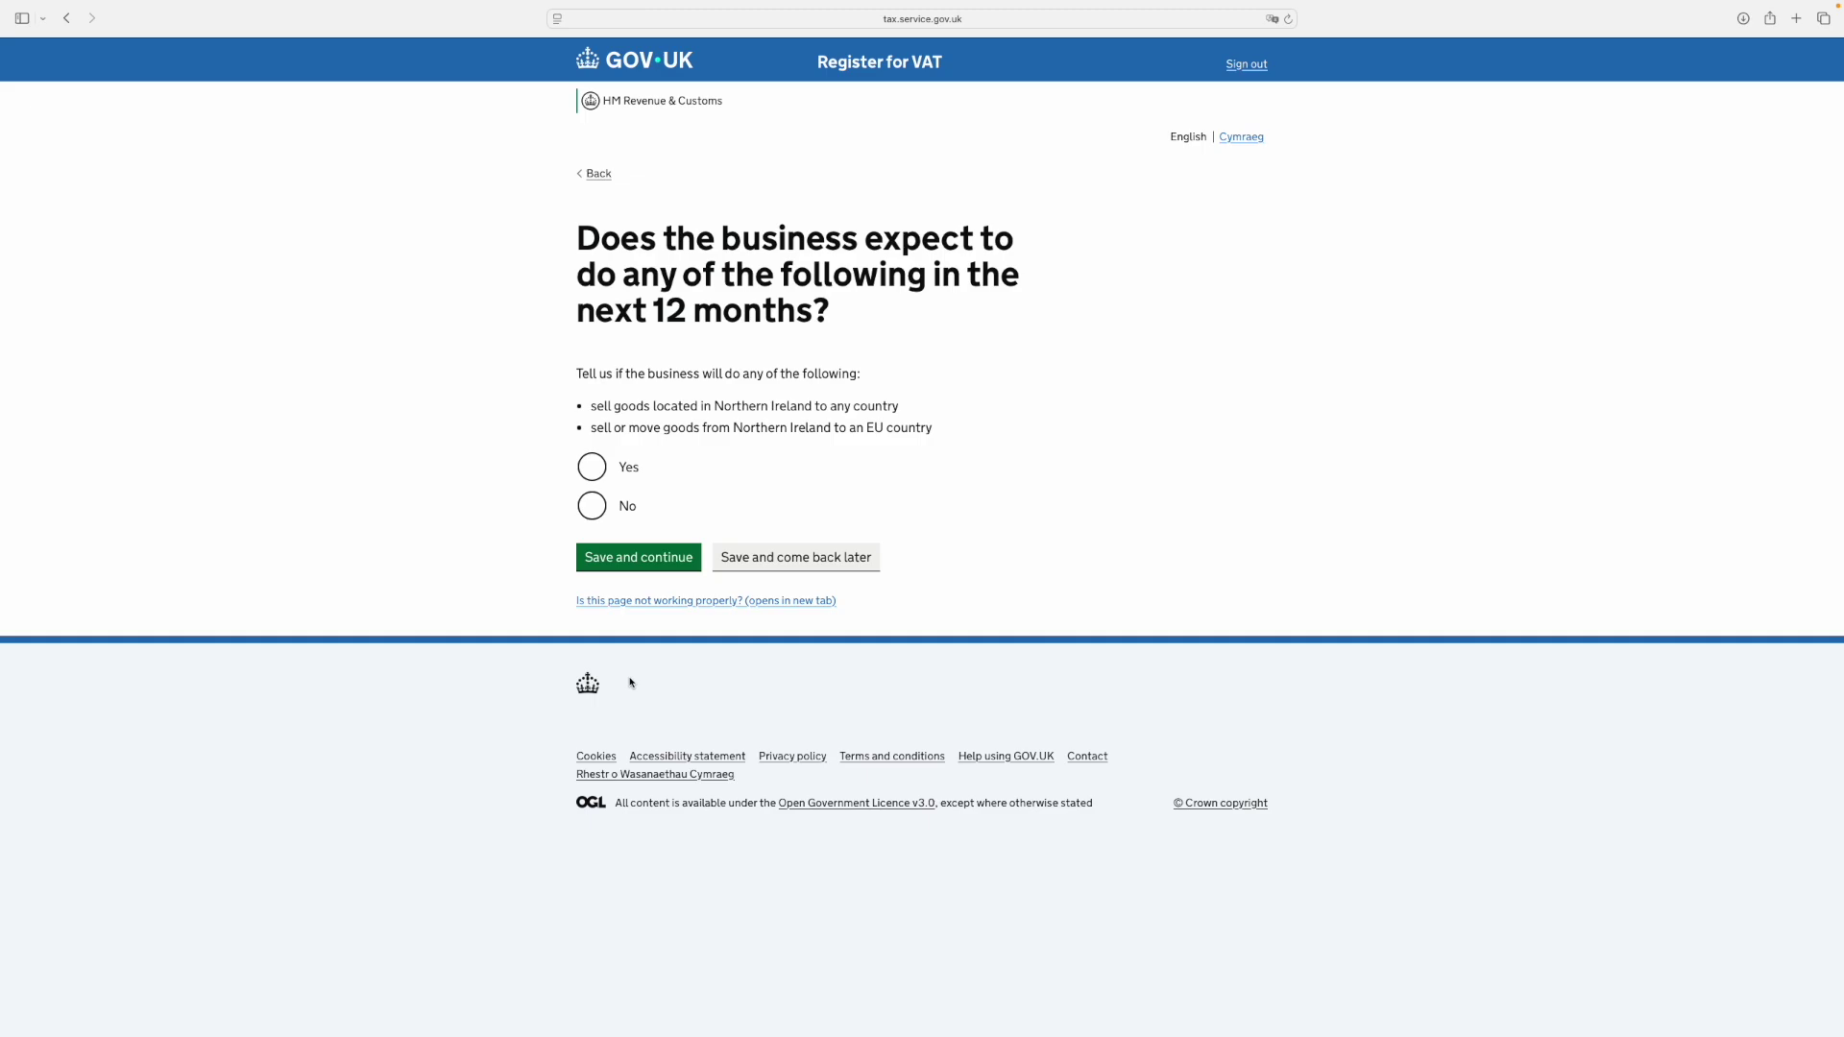
Answer No to Northern Ireland goods sales and No to receiving goods from the EU.
left_click(592, 507)
left_click(642, 558)
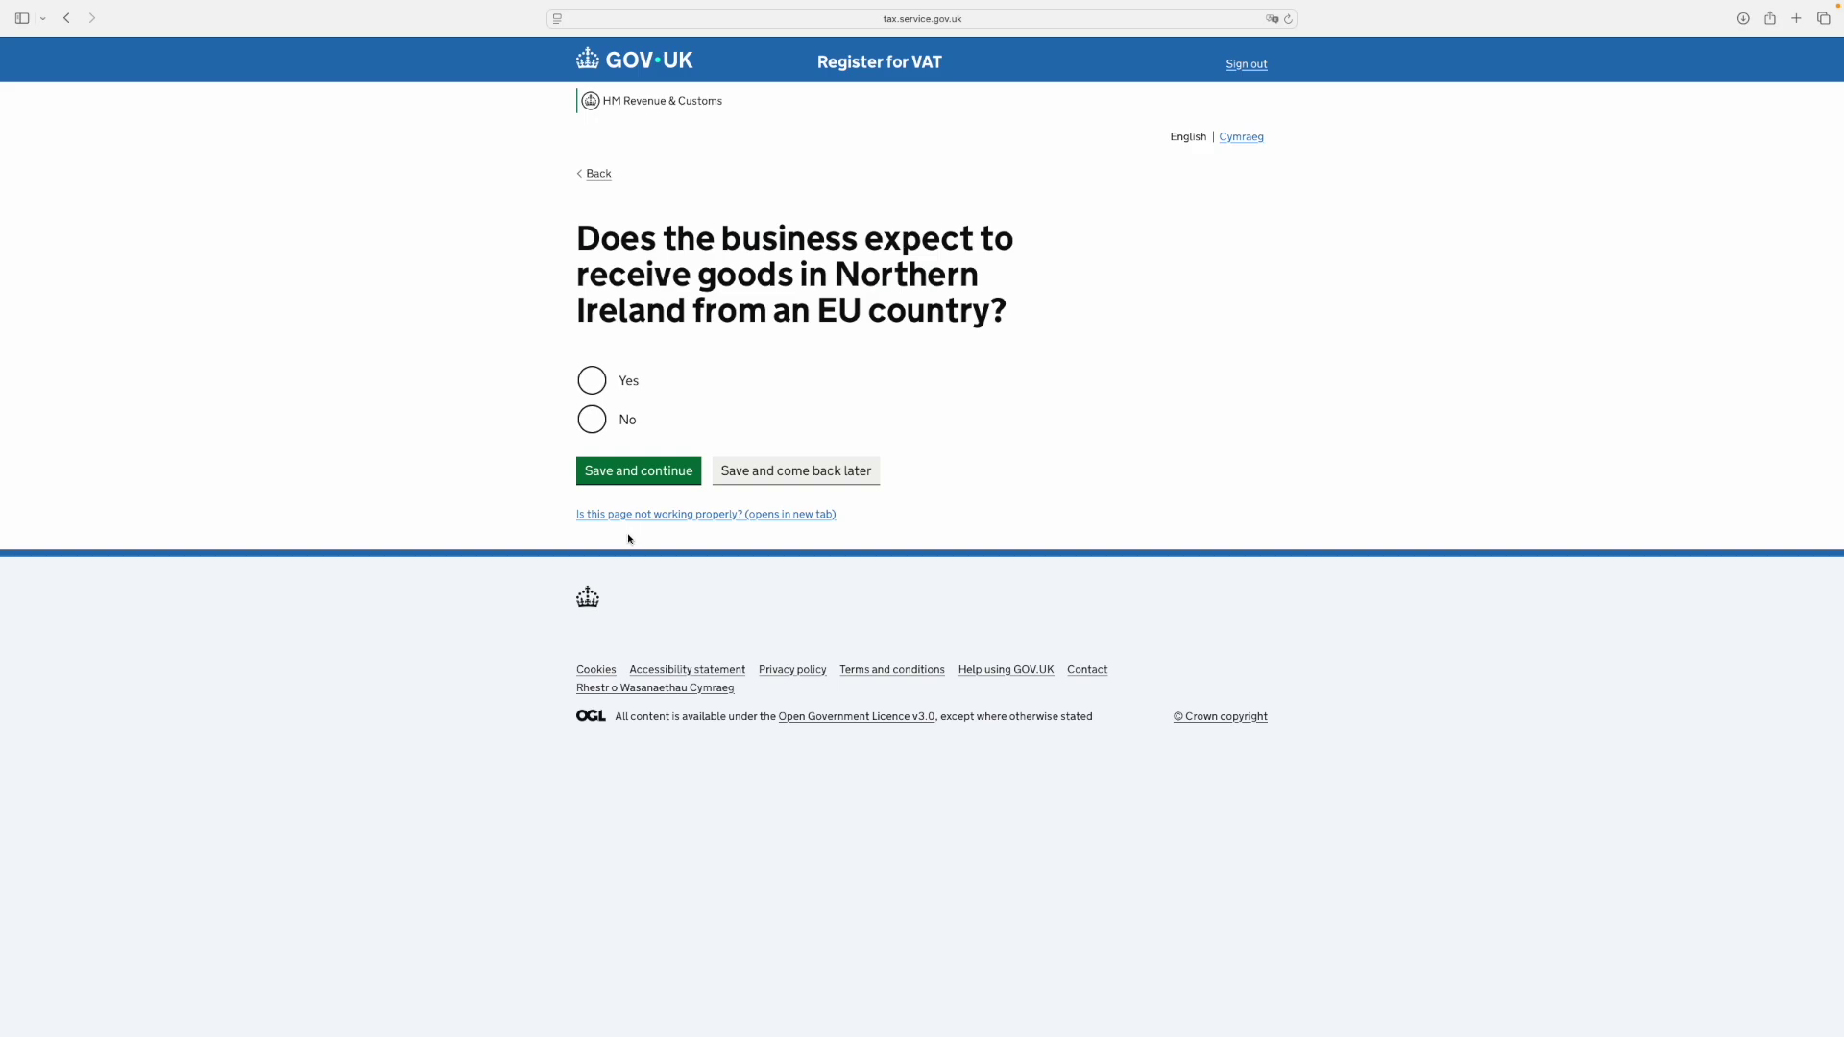
left_click(591, 421)
left_click(639, 476)
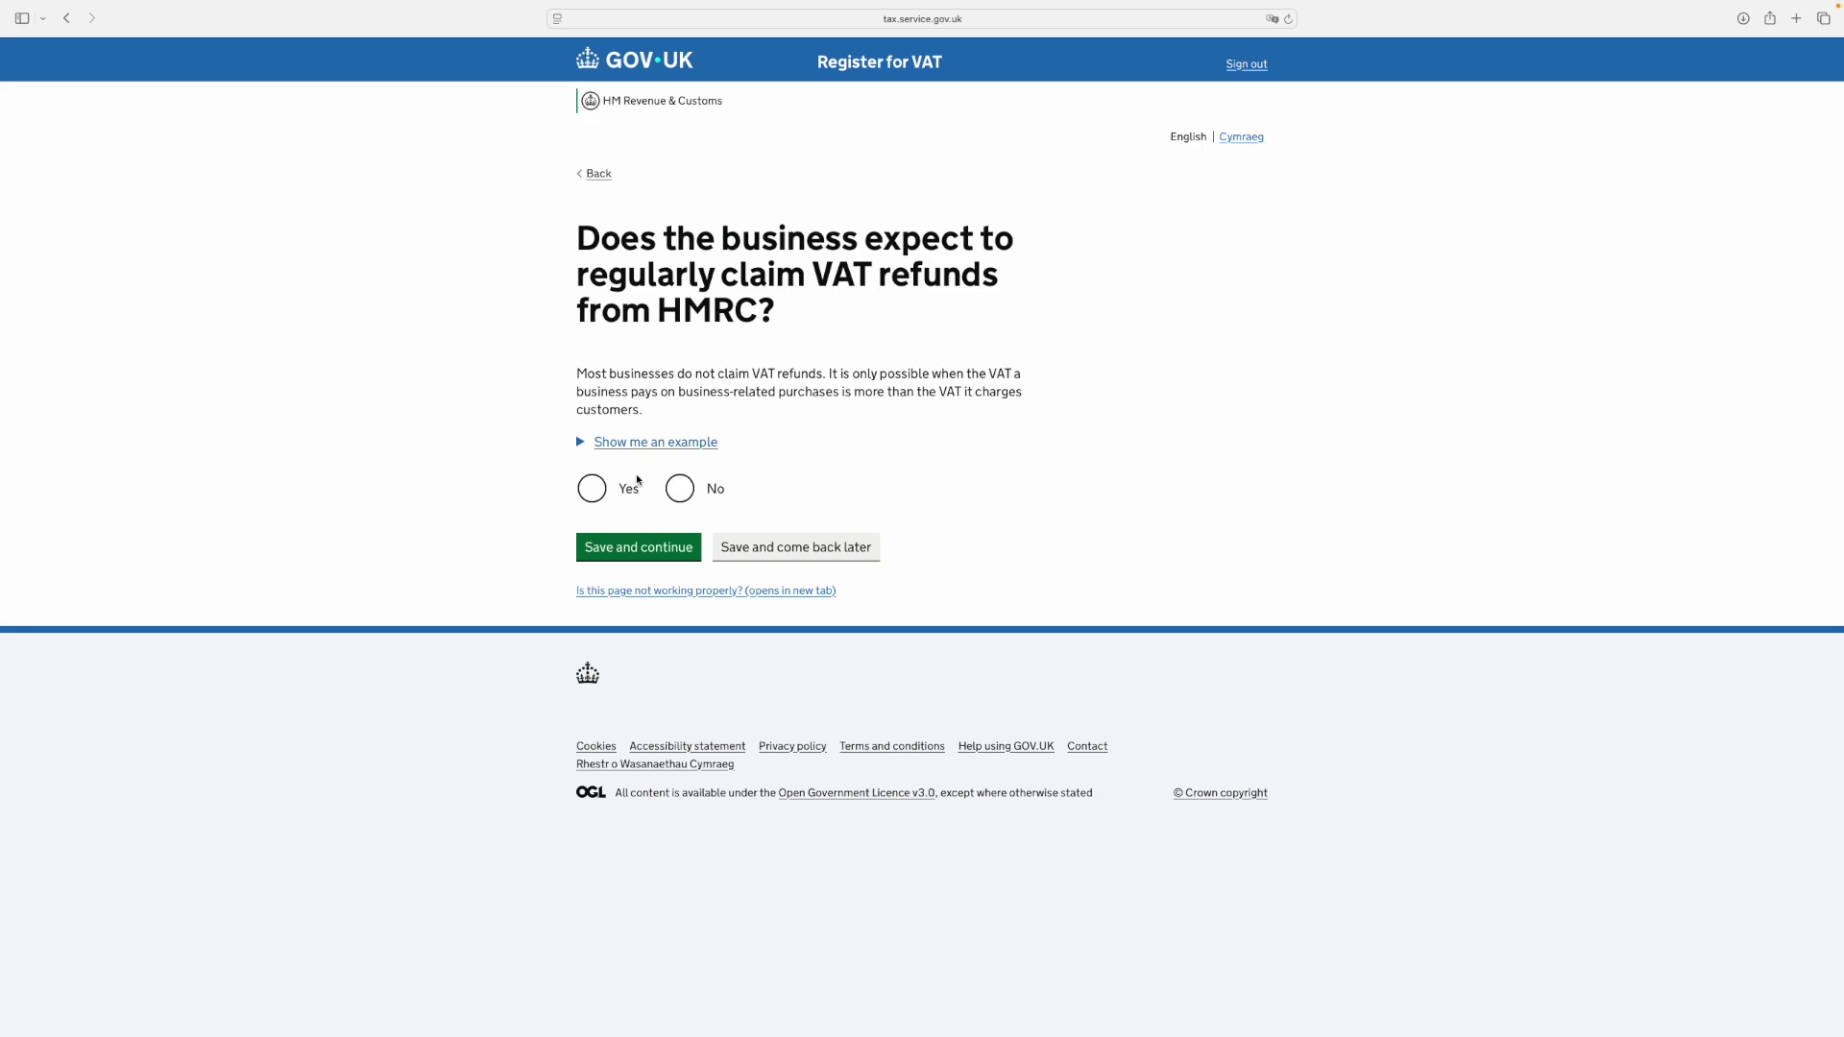
Answer No to regularly claiming VAT refunds and No to sending goods from overseas.
left_click(682, 490)
left_click(659, 549)
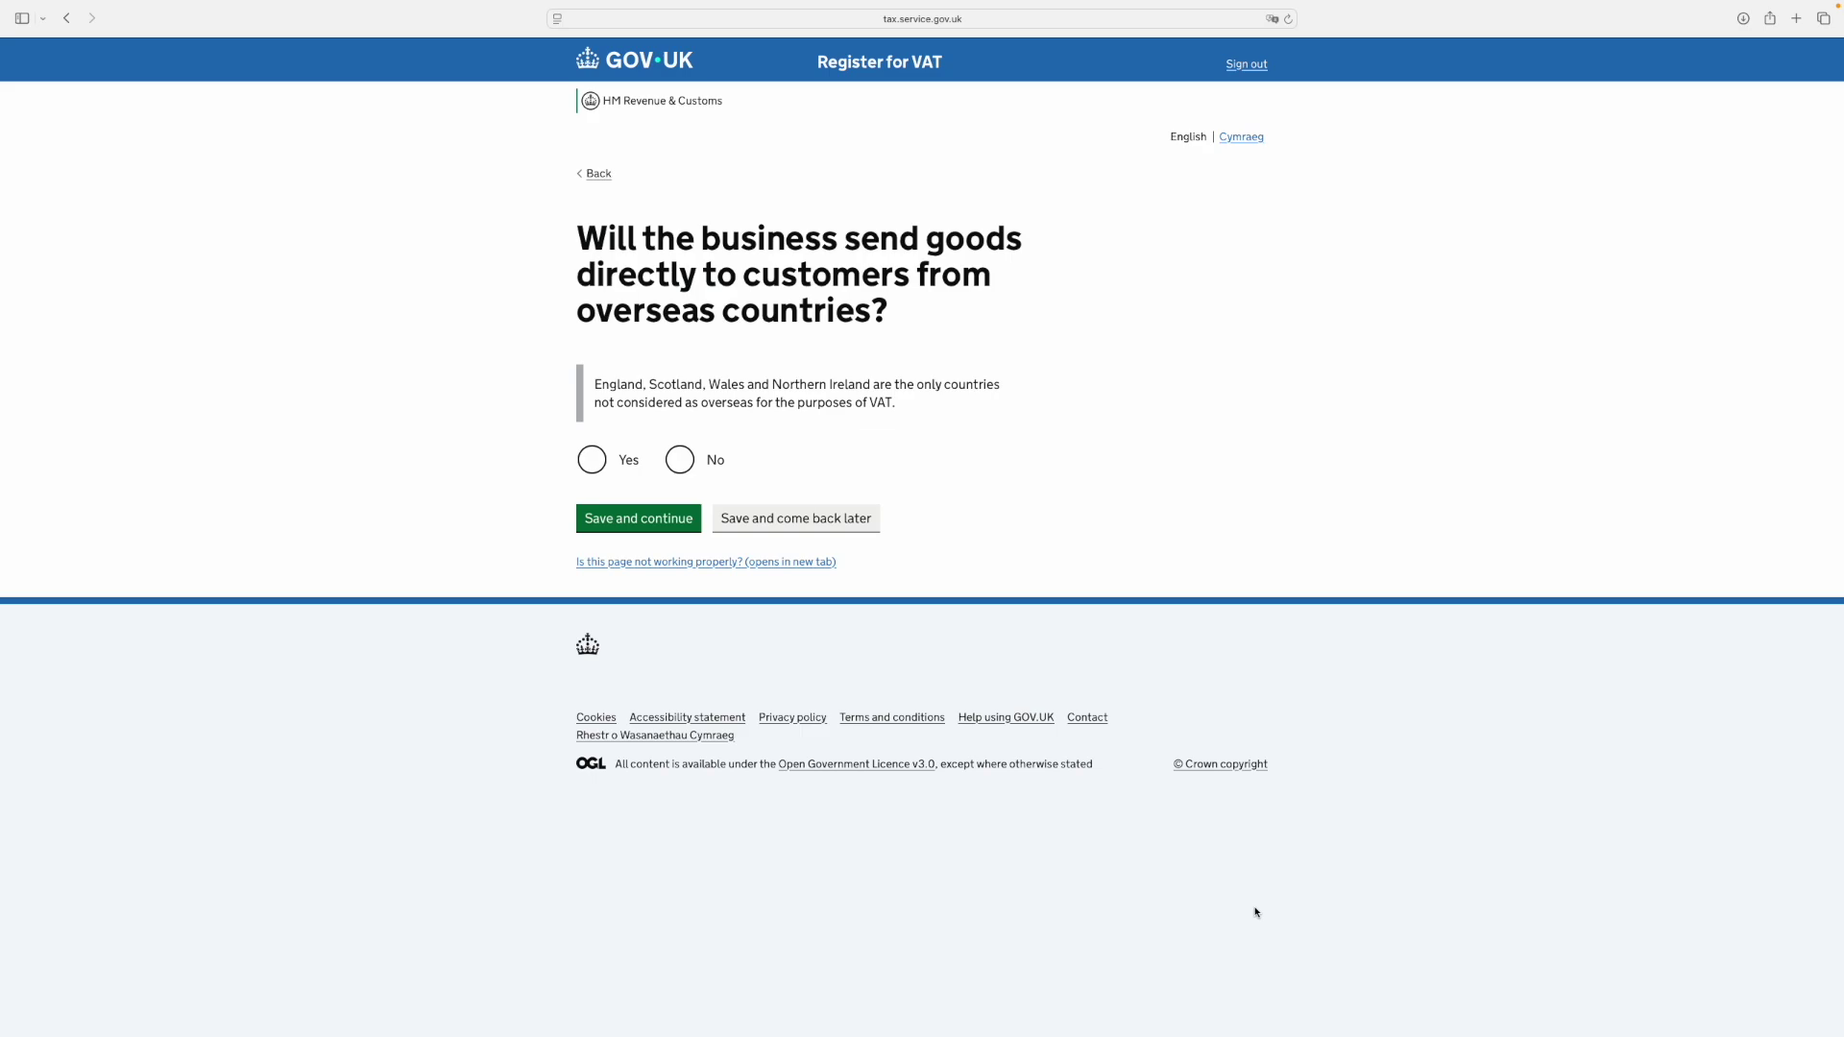
left_click(680, 462)
left_click(663, 520)
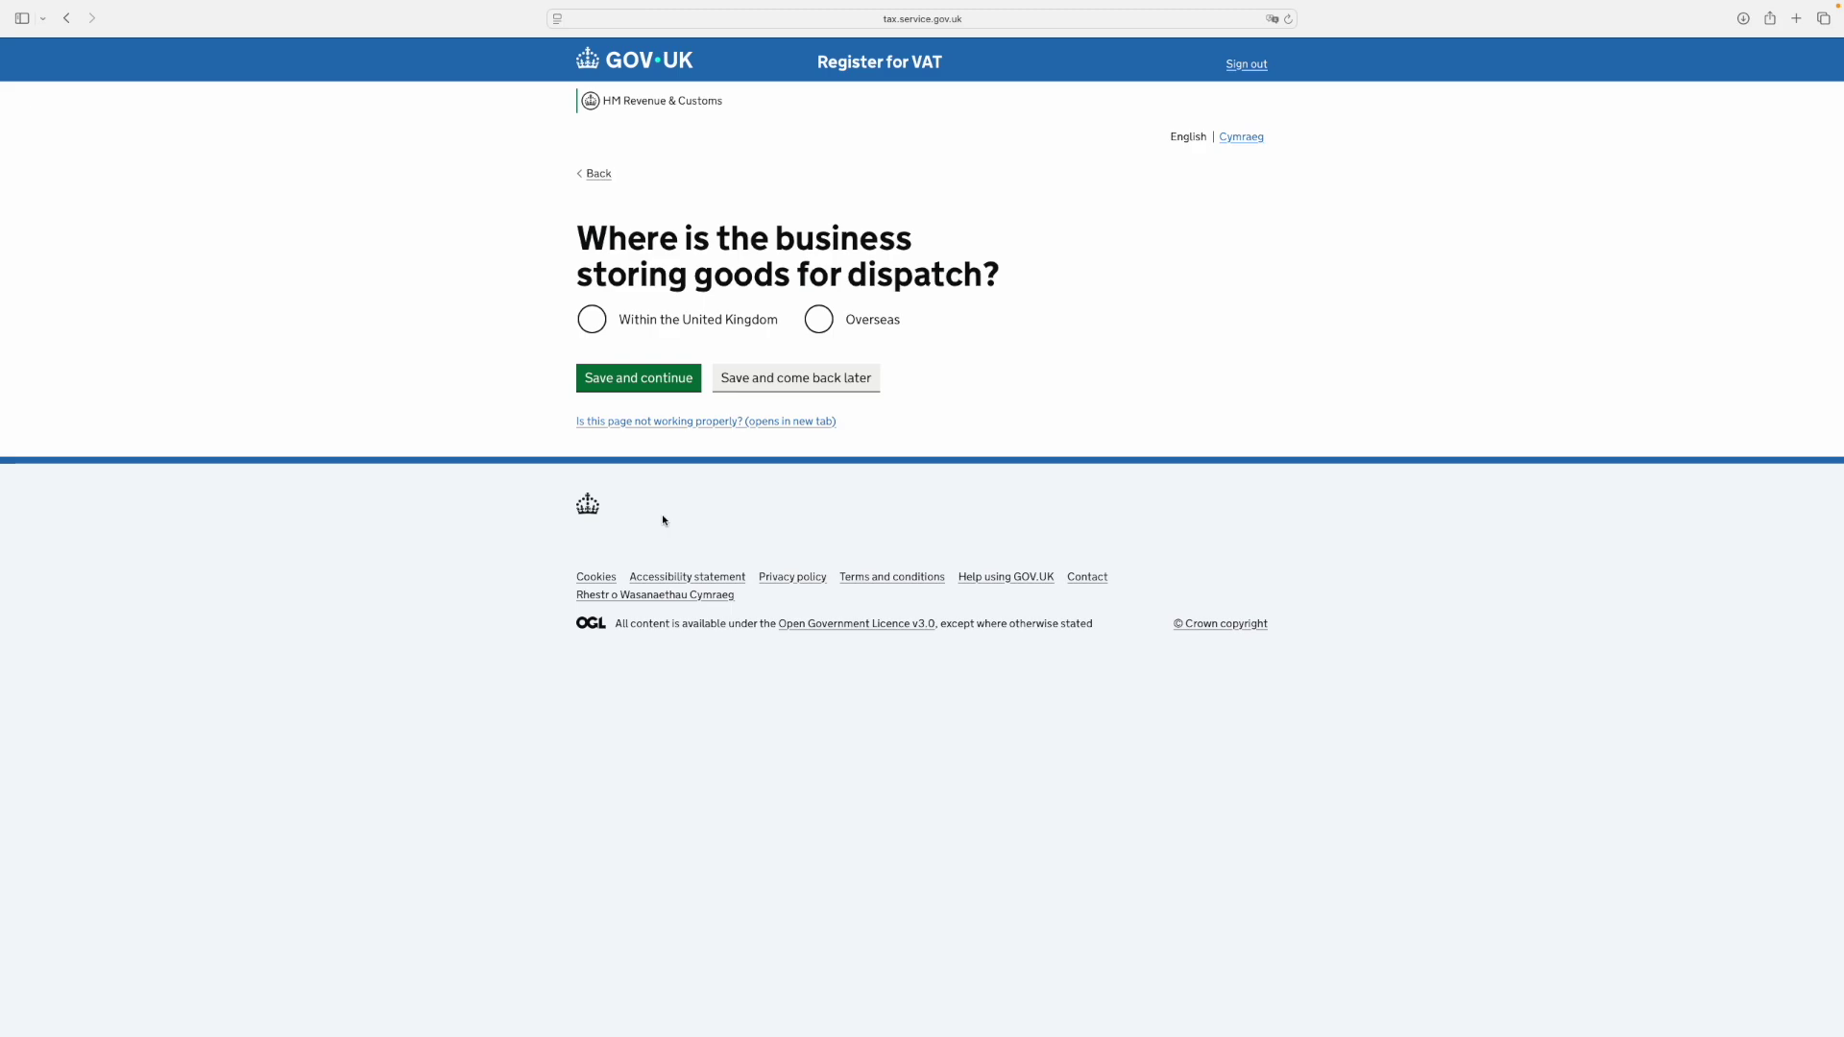
State goods are stored within the UK and open the FHDDS register's A to C list.
left_click(592, 321)
left_click(645, 382)
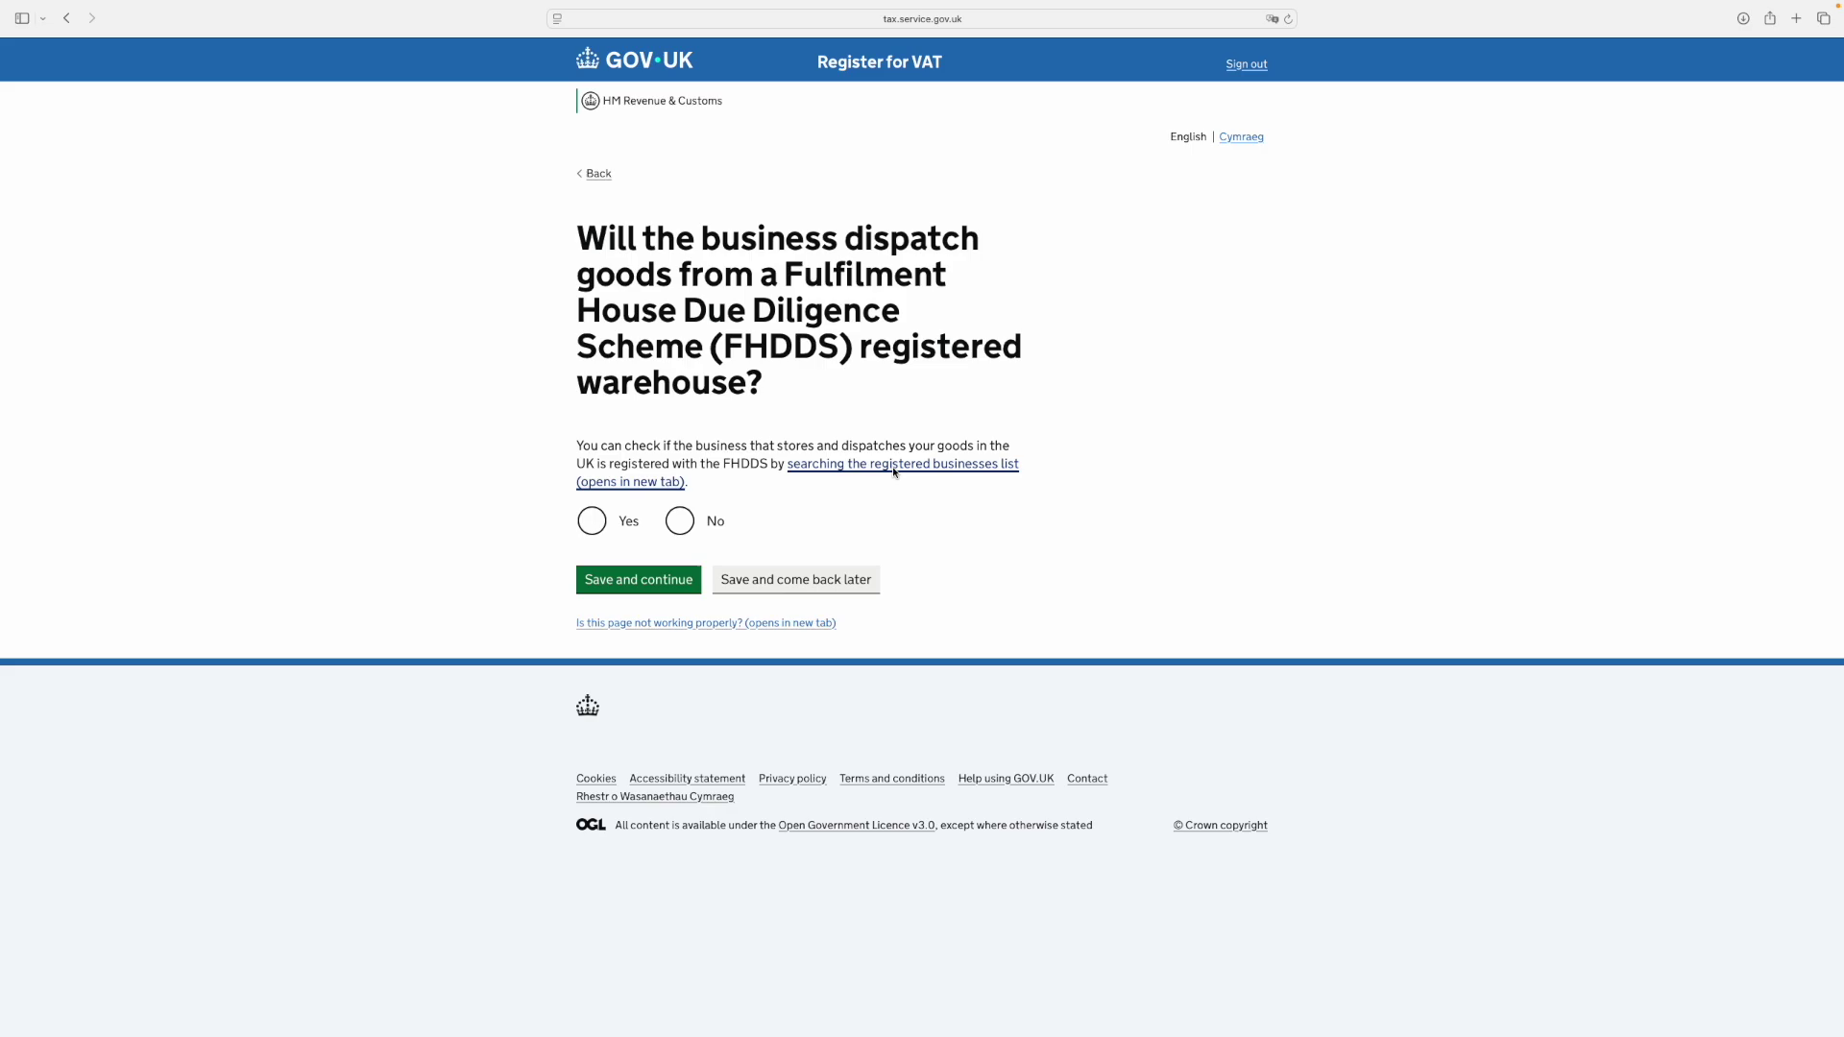
left_click(893, 472)
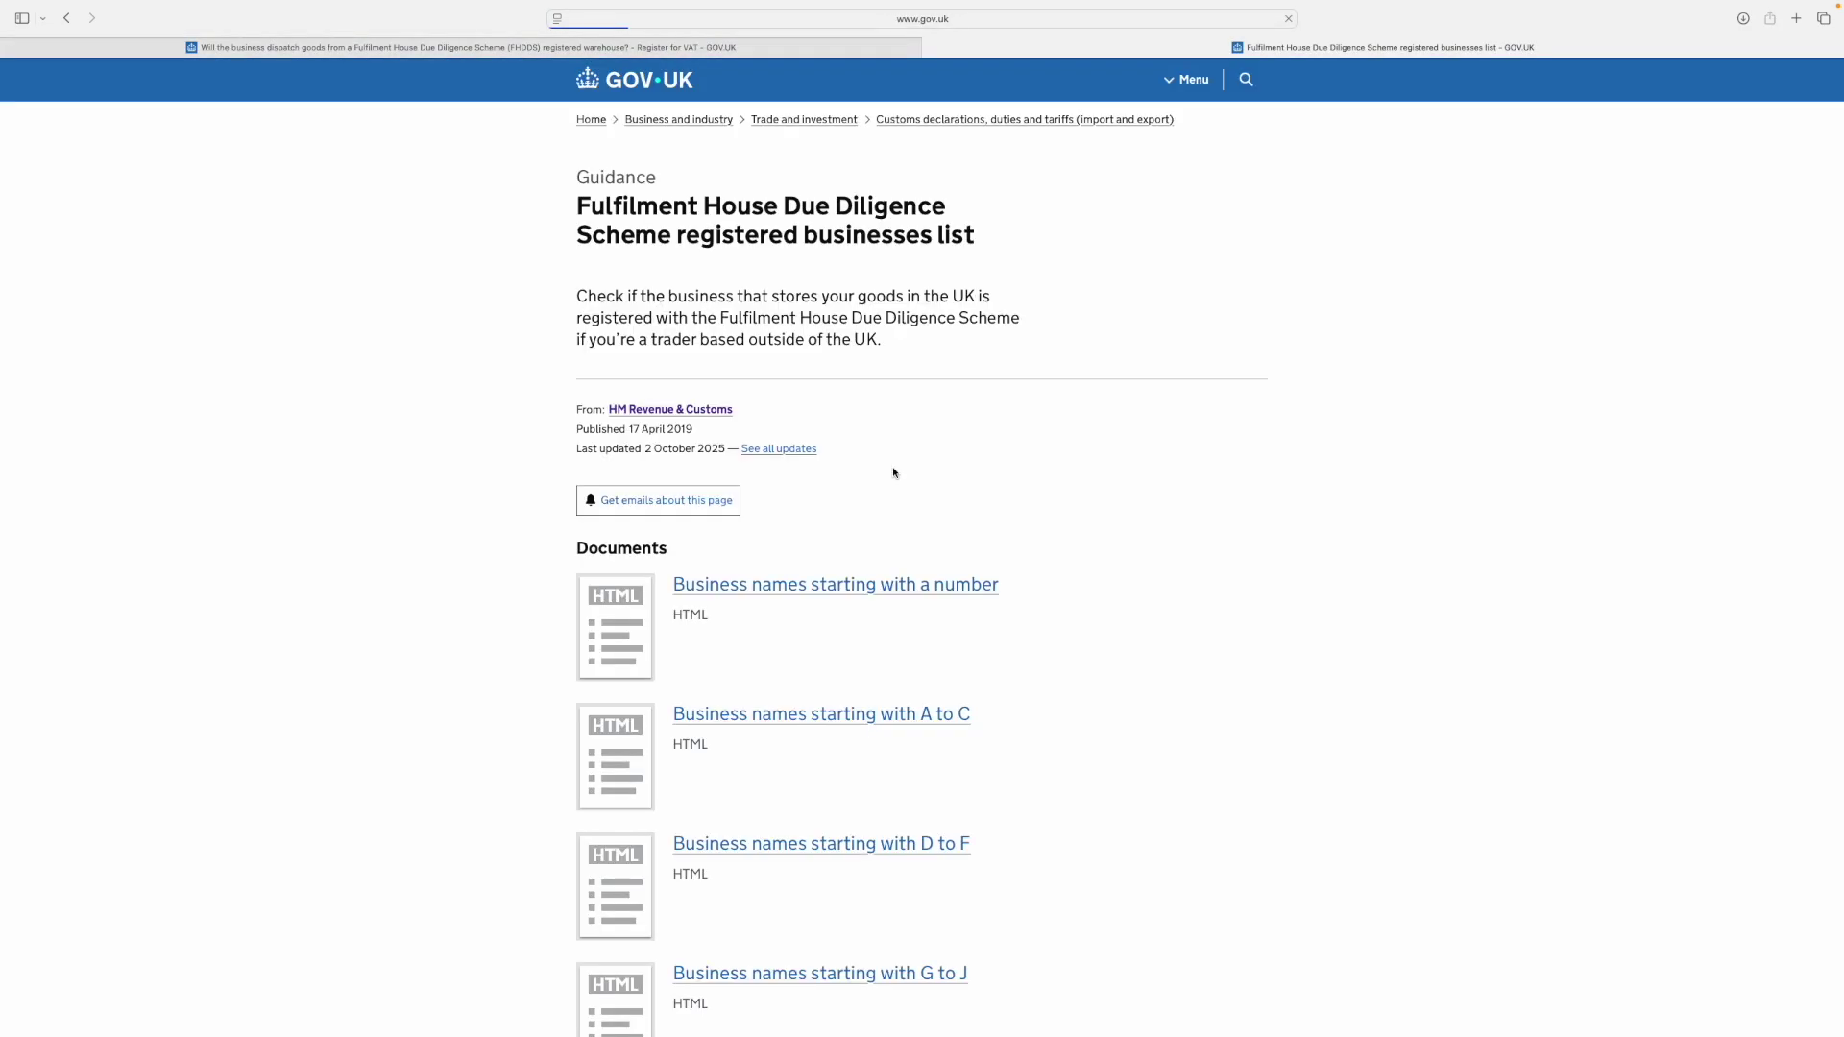
scroll(893, 471, "down", 2)
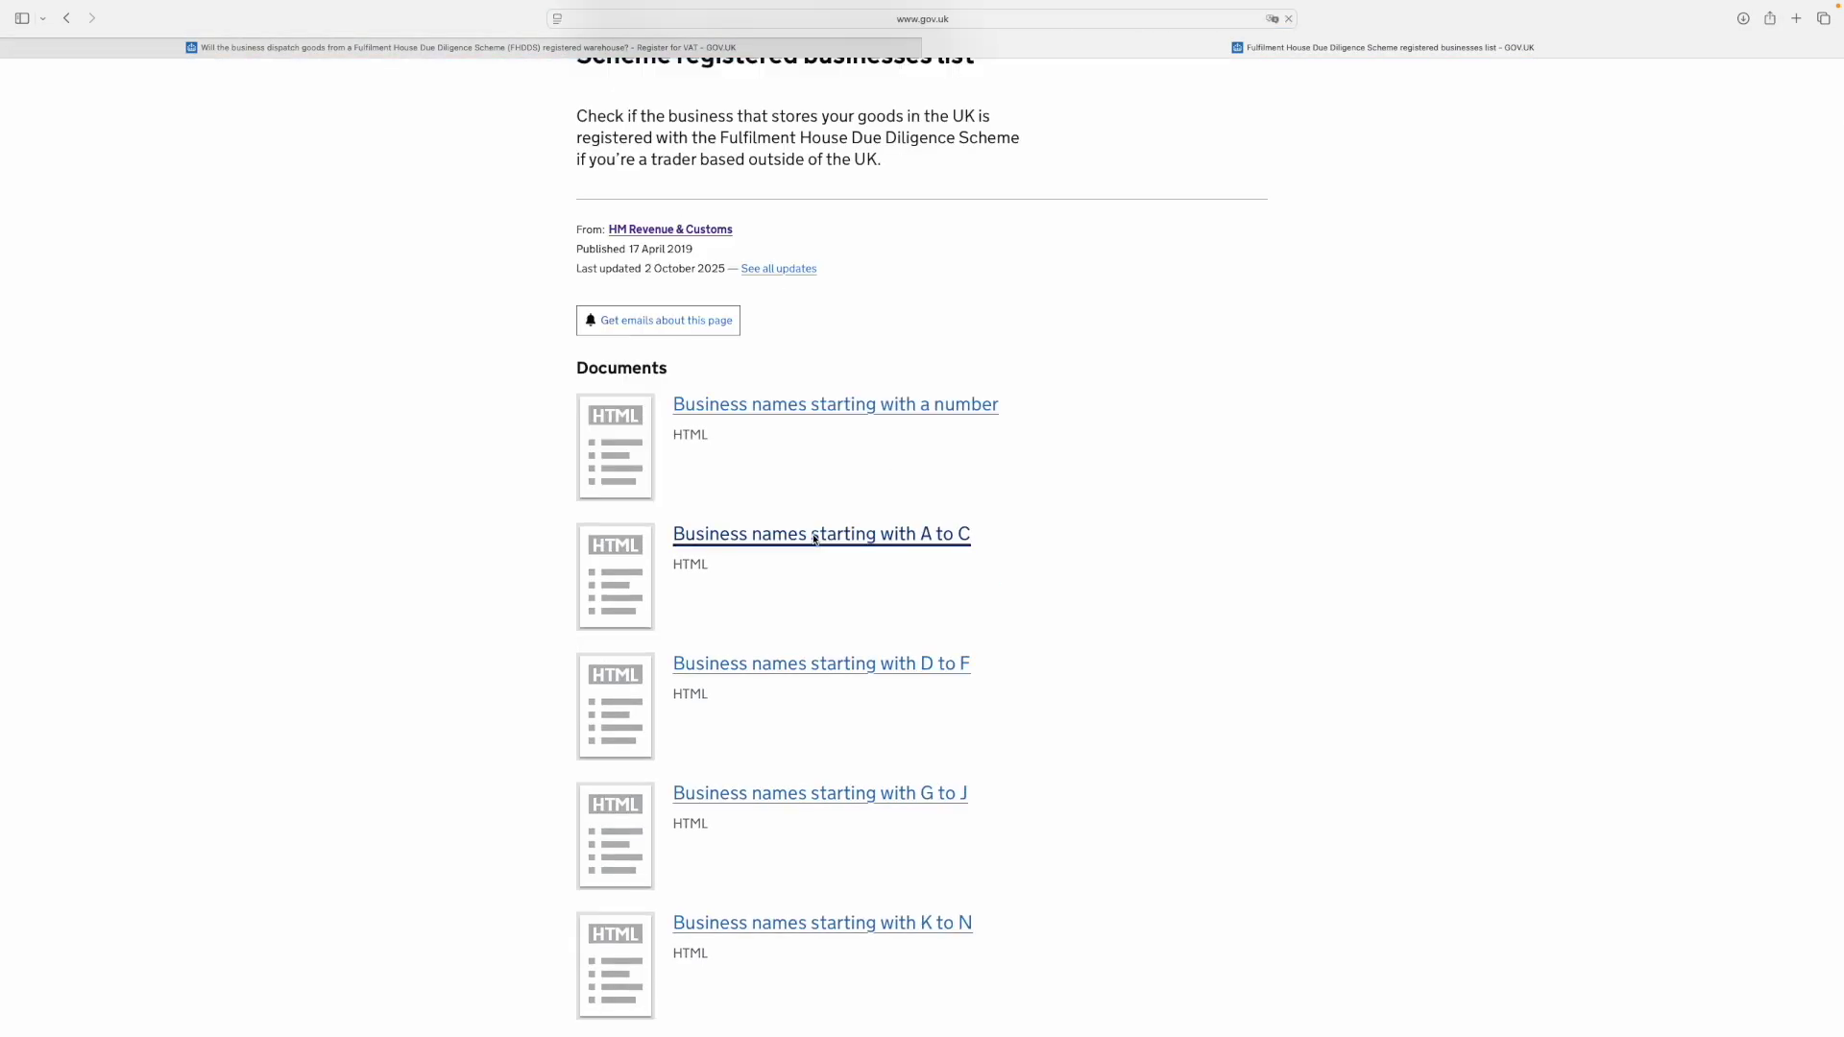
left_click(813, 534)
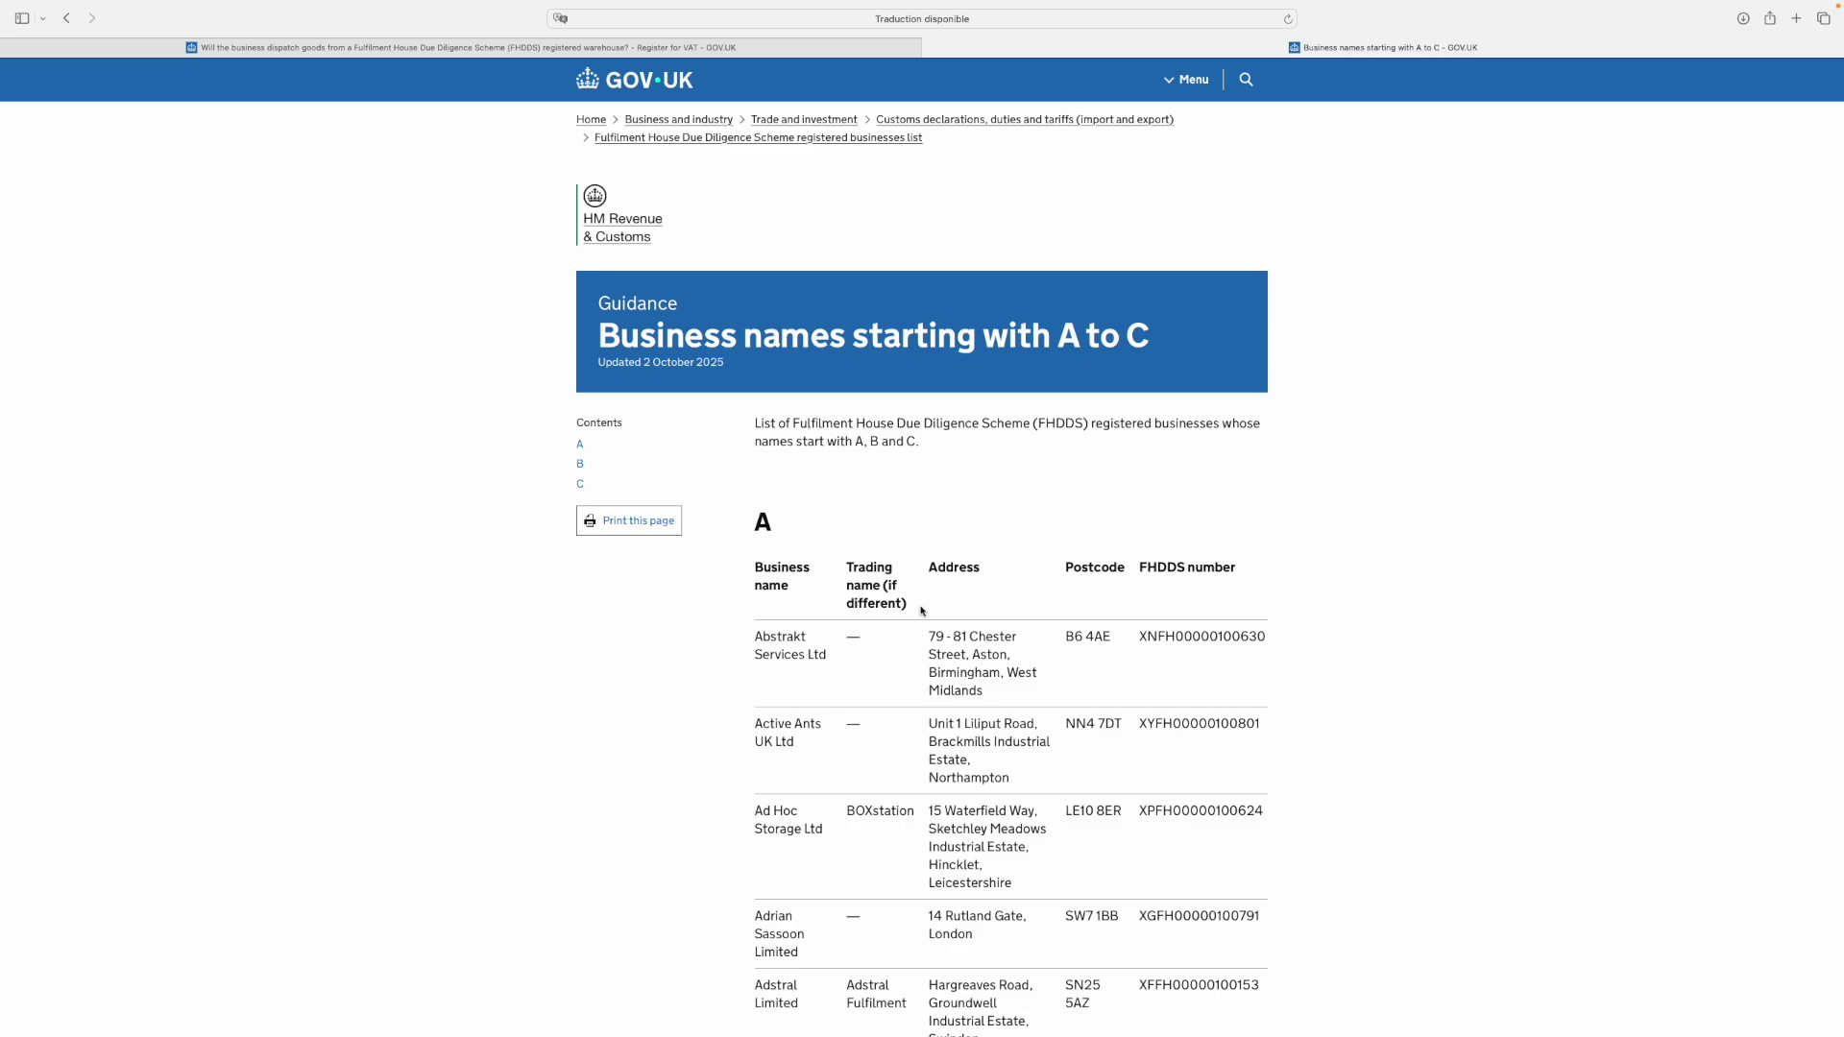
Copy Amazon UK Services Limited's FHDDS number and confirm dispatch from an FHDDS-registered warehouse.
key("super+f")
type("amazon")
double_click(1187, 560)
key("super+c")
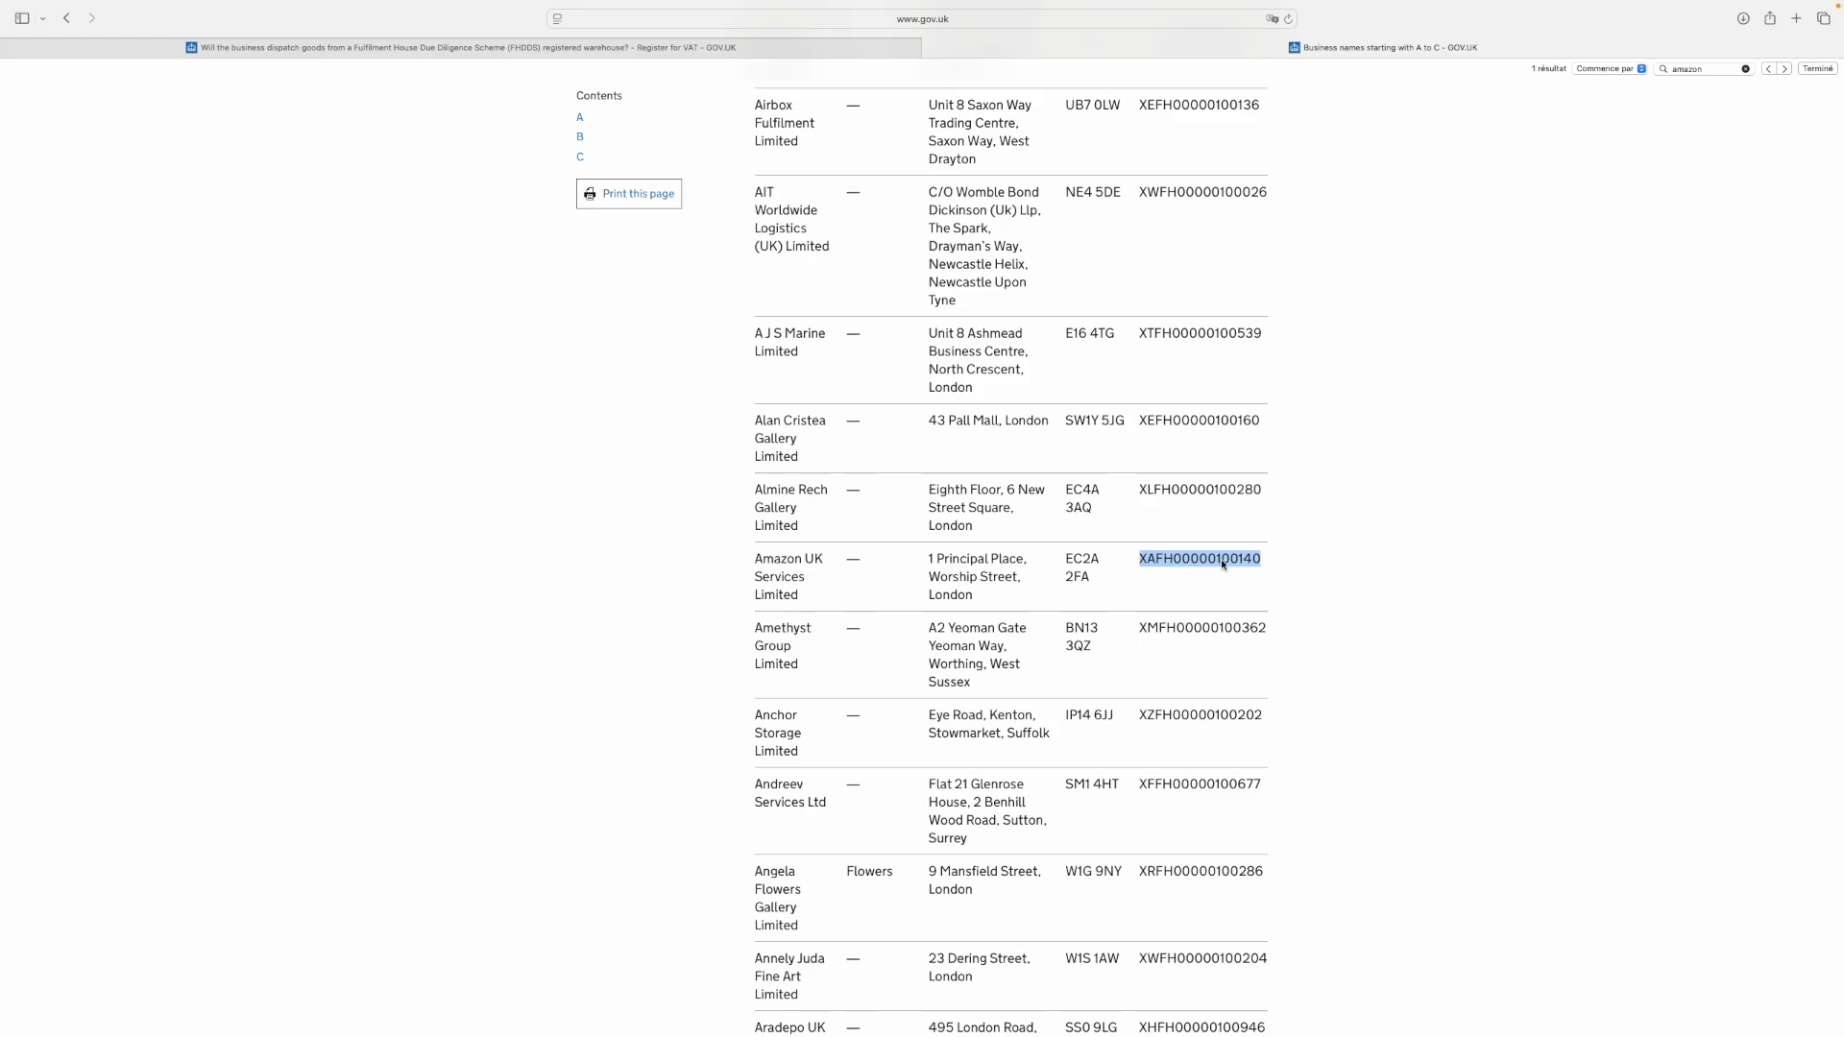
scroll(964, 496, "up", 15)
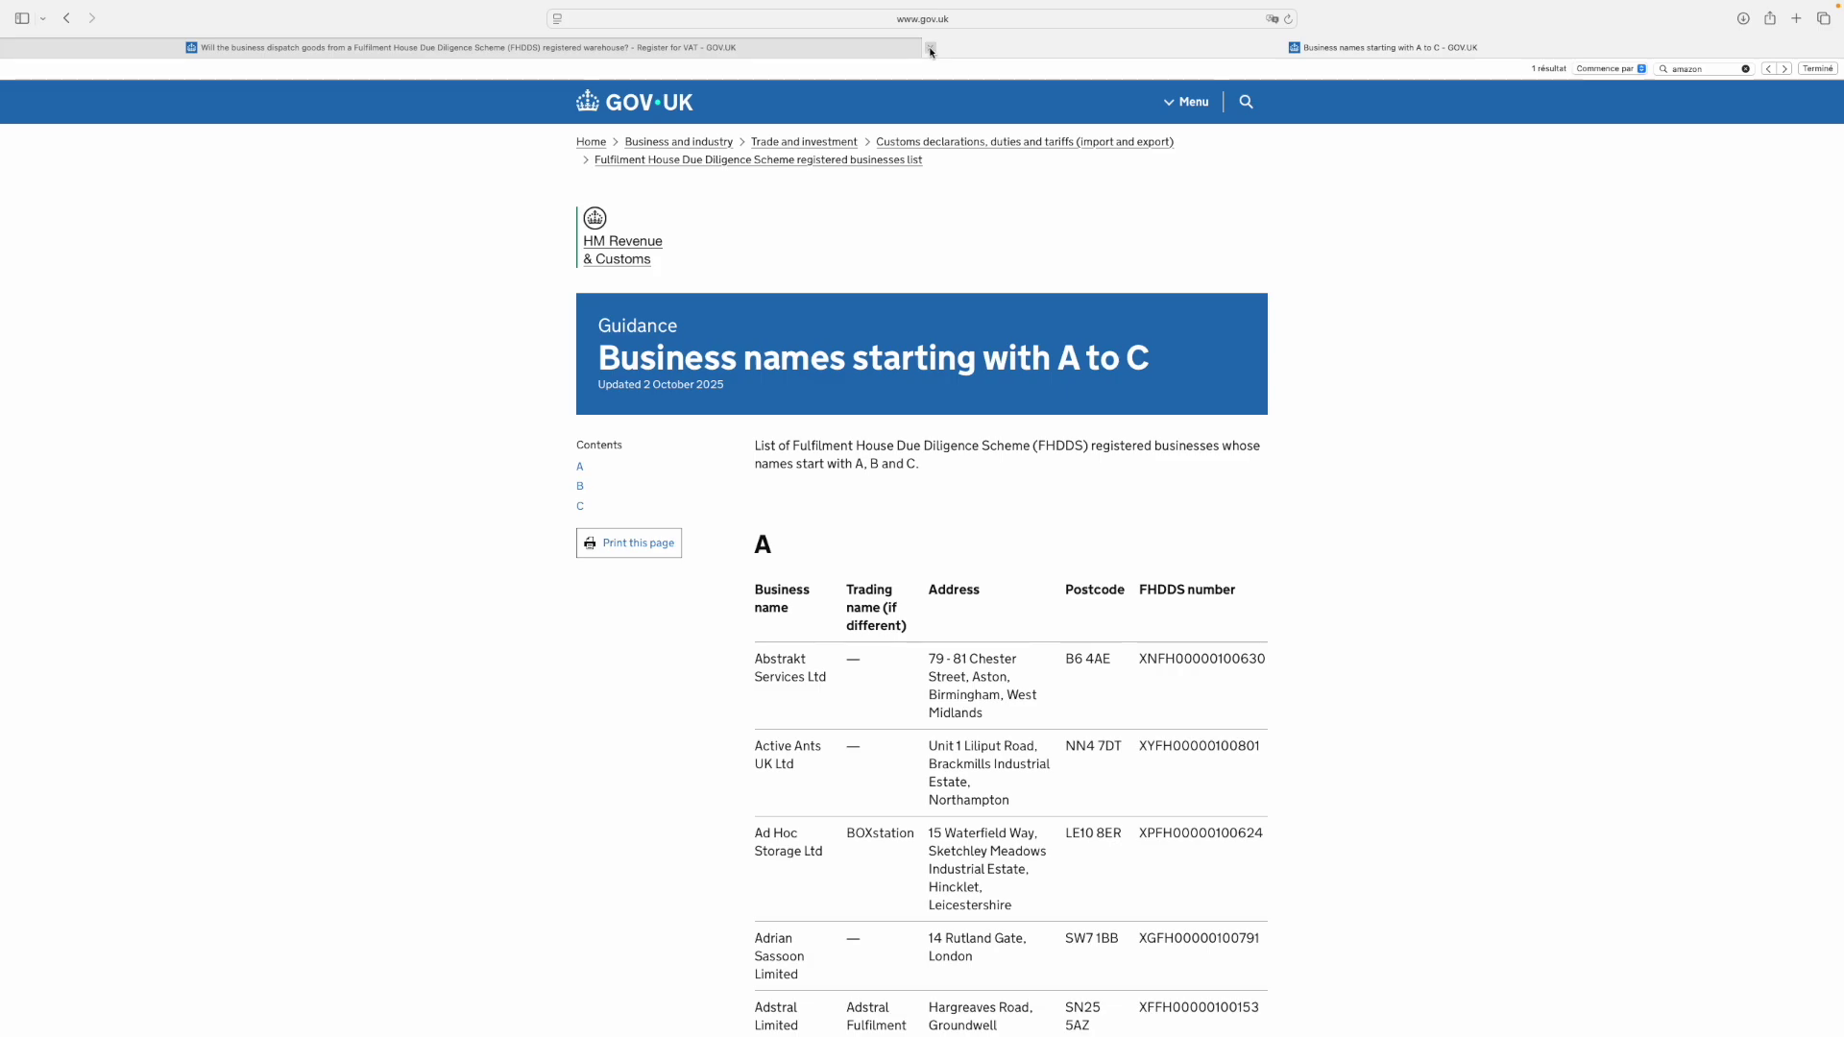
left_click(930, 47)
left_click(593, 522)
left_click(650, 582)
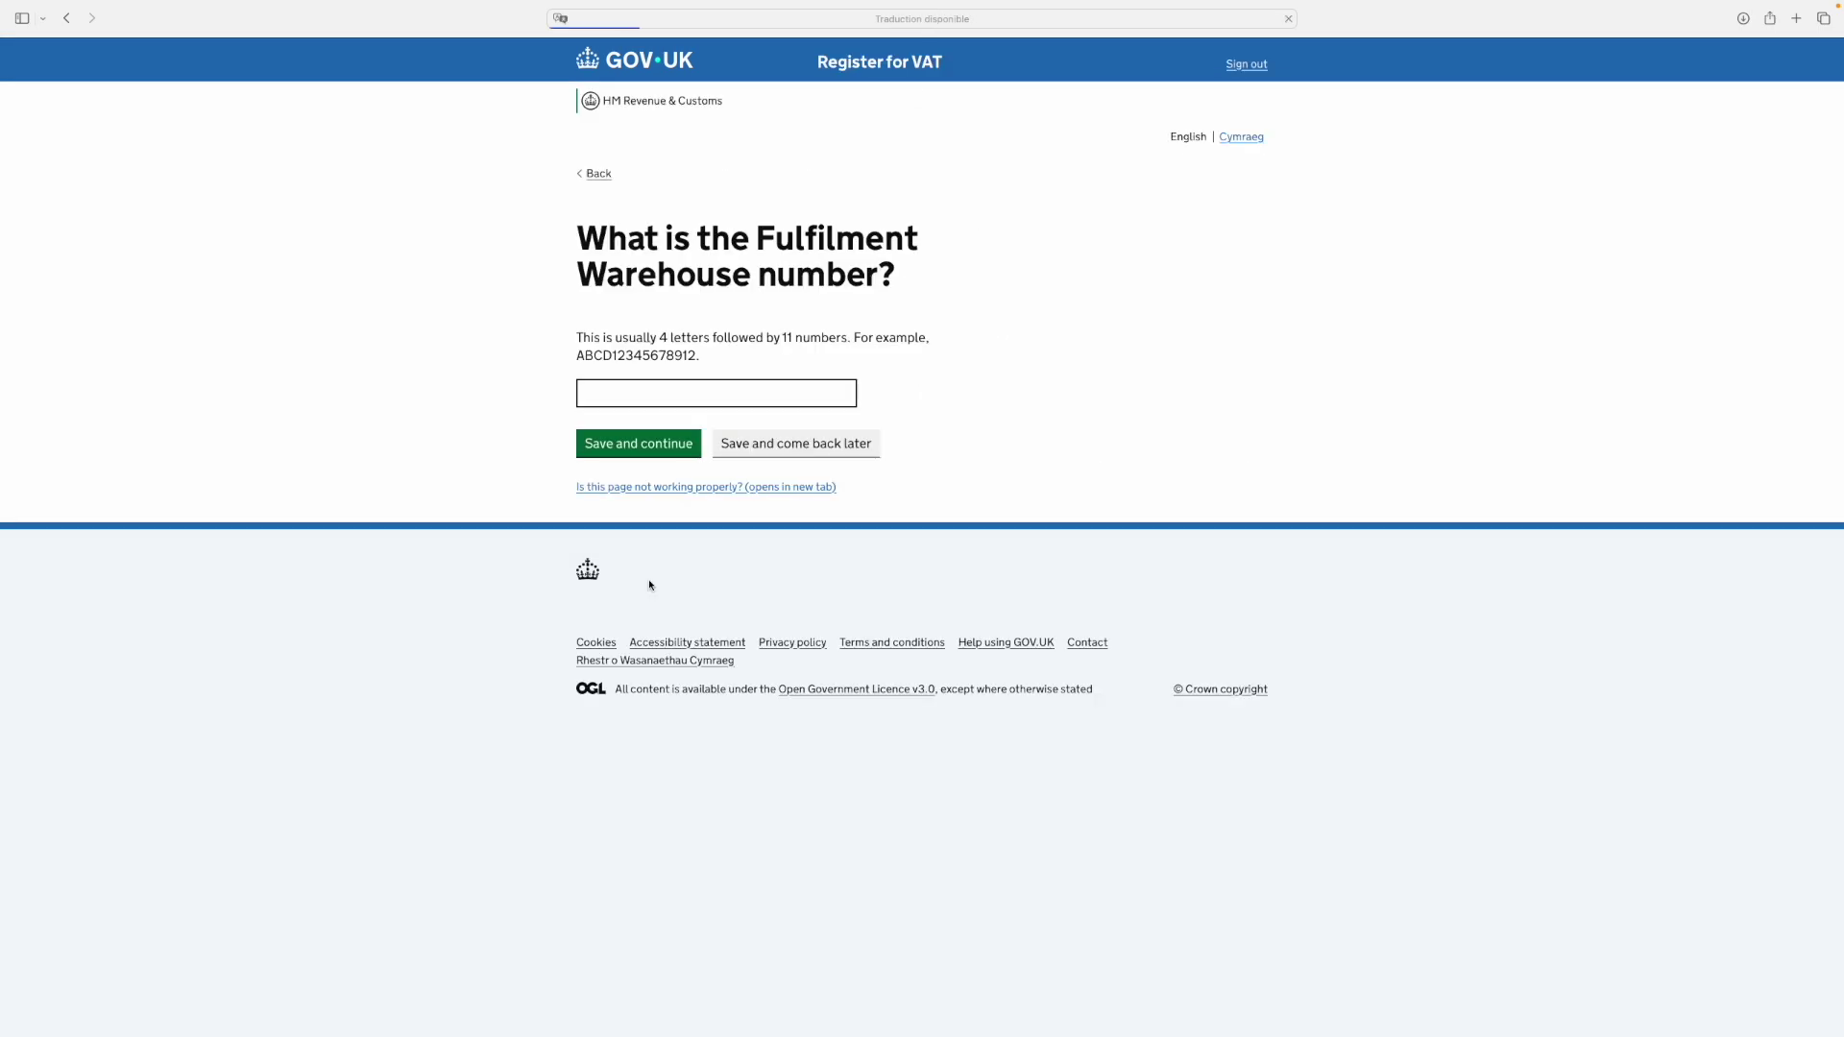
left_click(701, 394)
key("super+v")
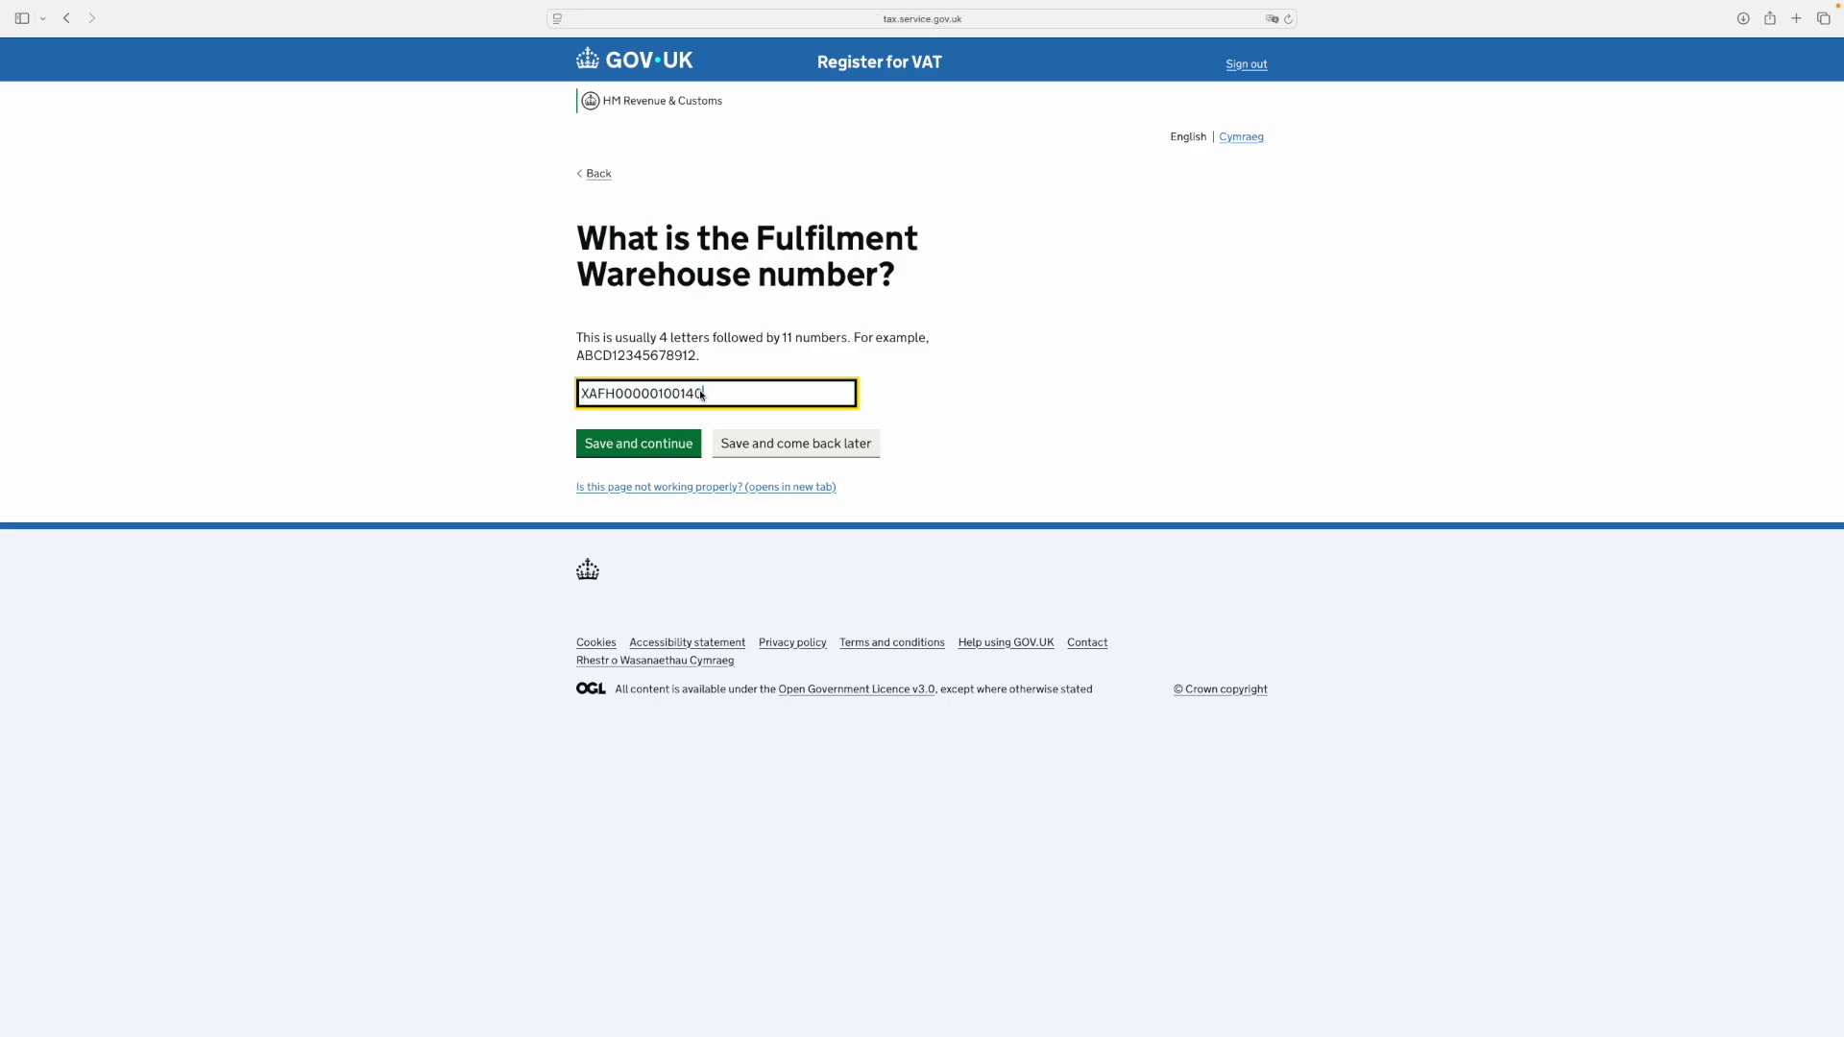
left_click(644, 445)
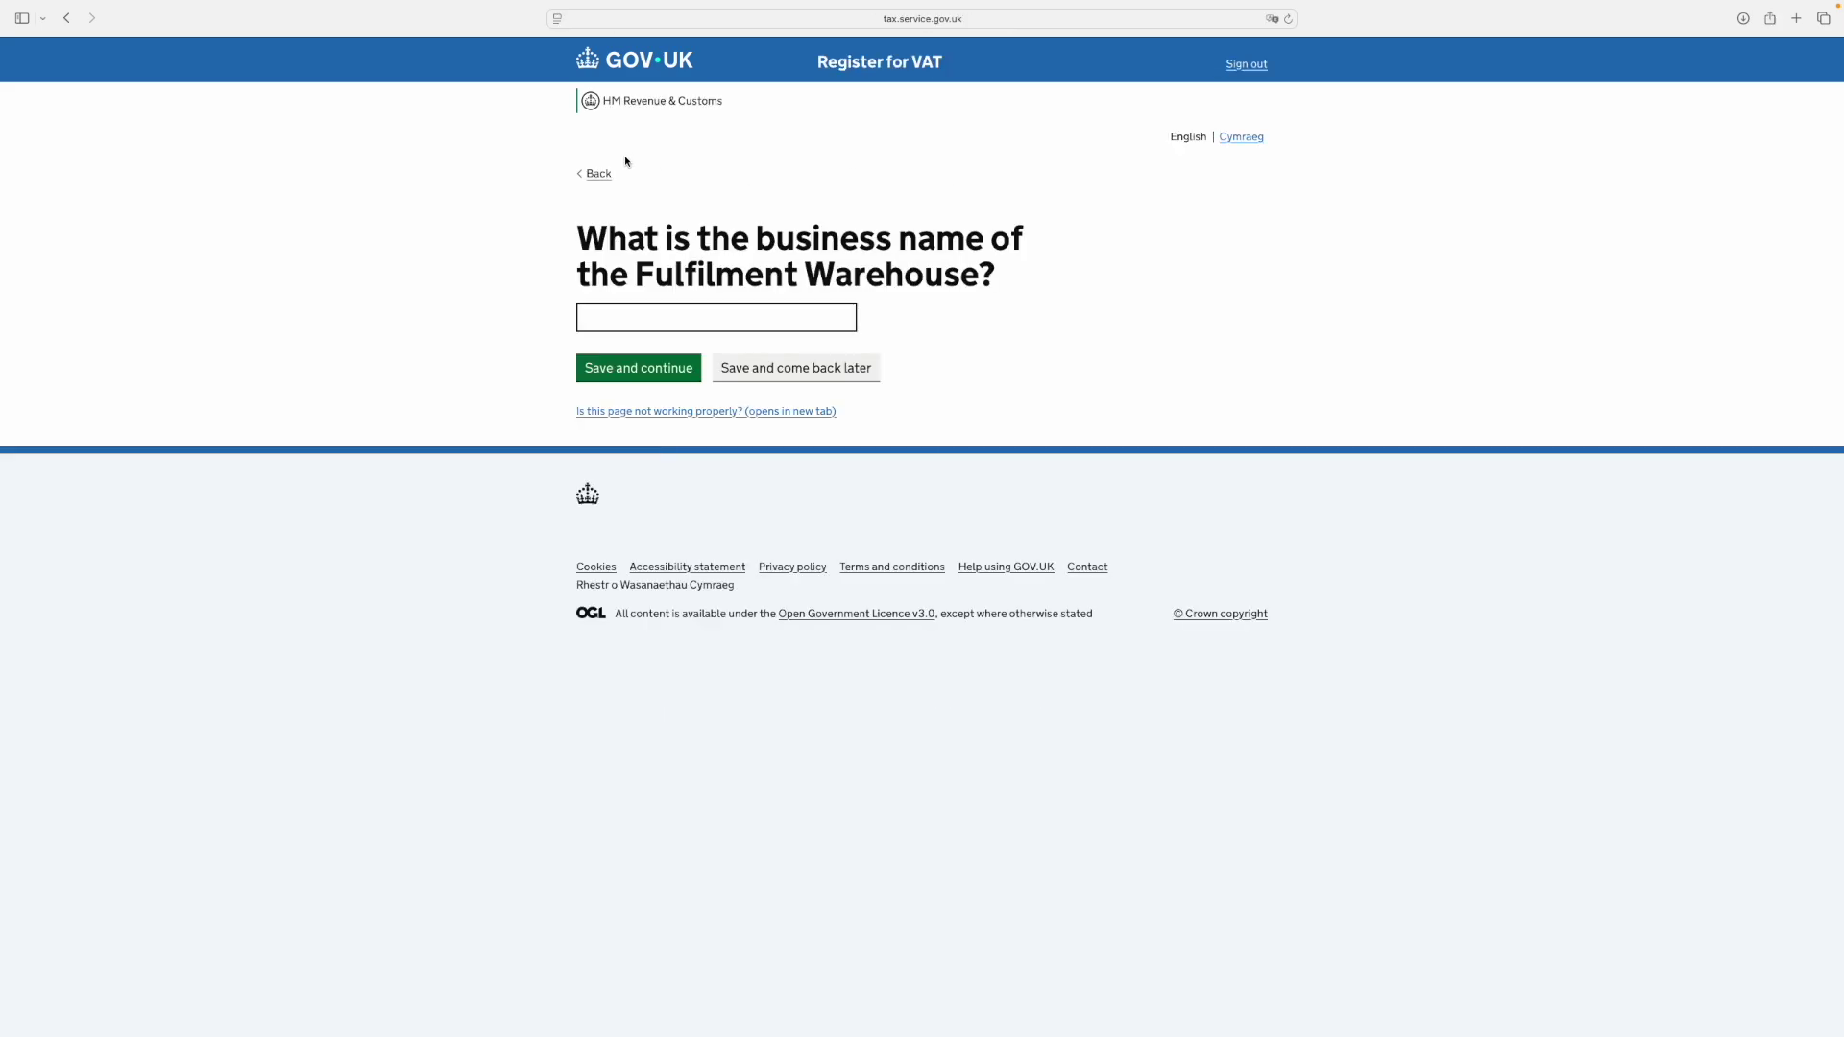
left_click(634, 318)
type("Amazon UK Services Limited")
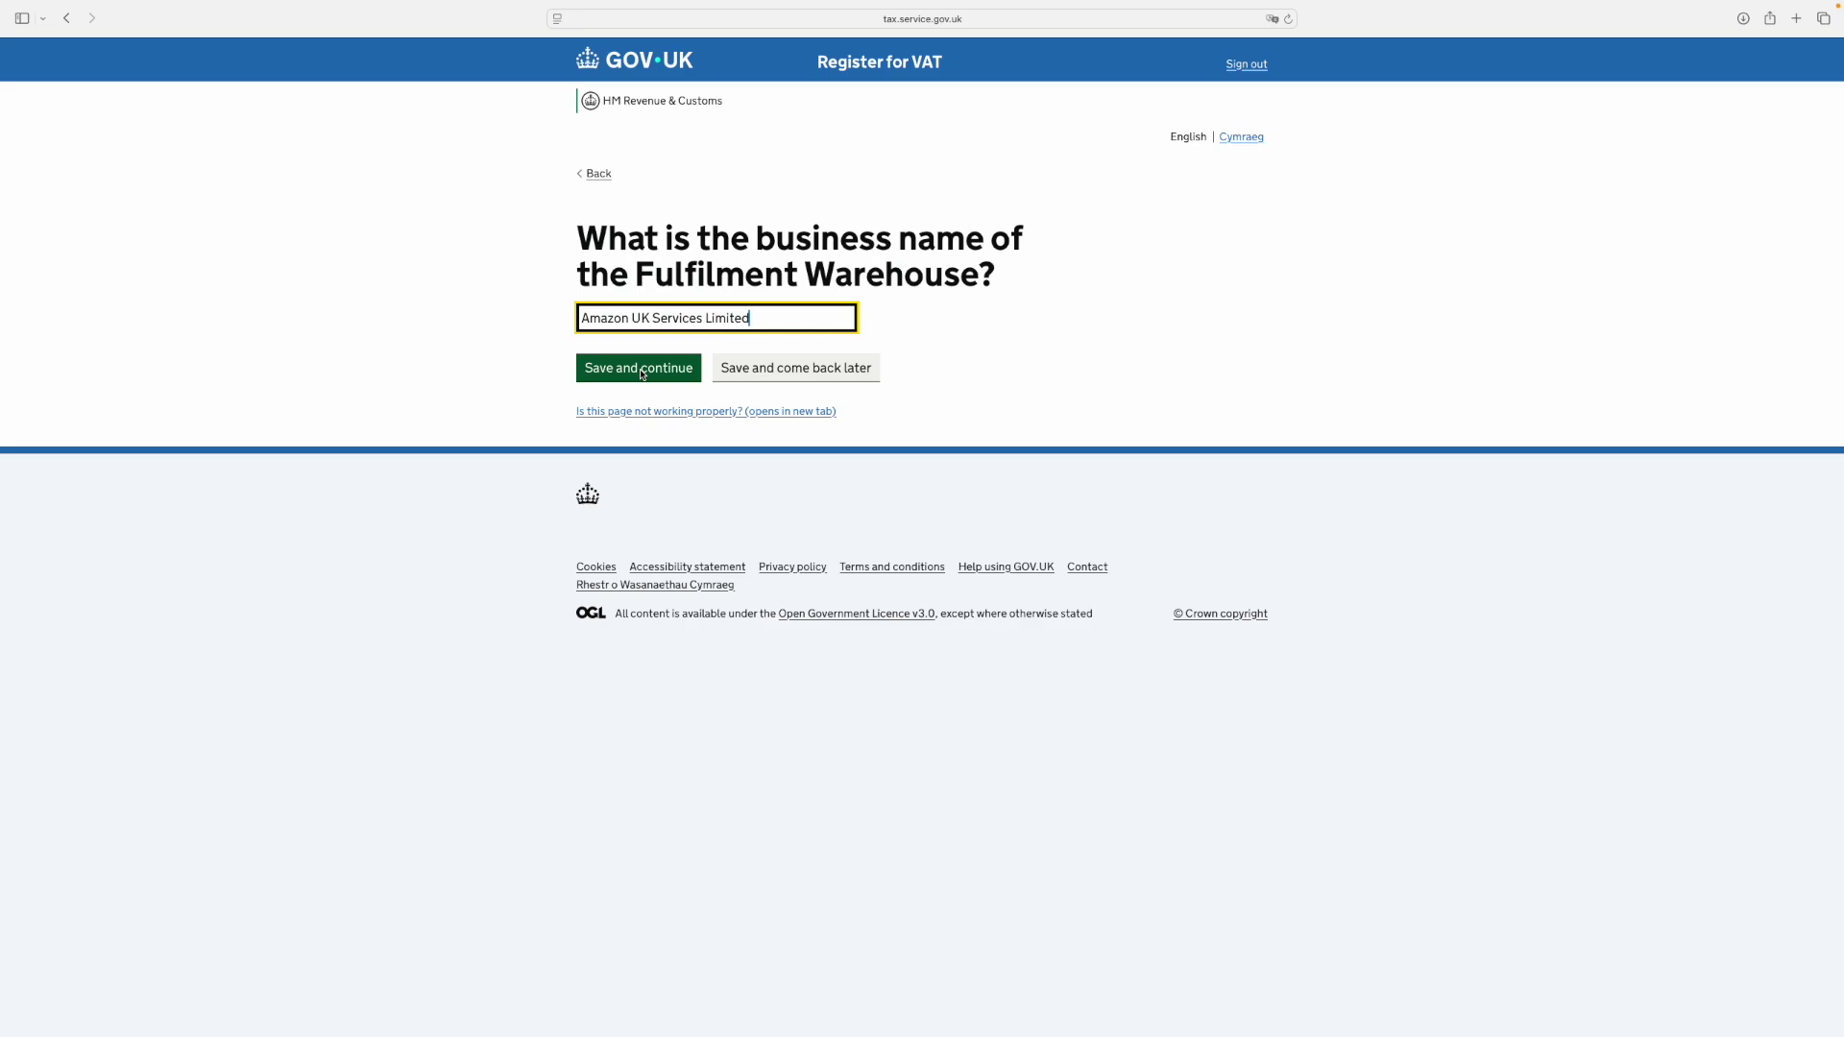
left_click(640, 369)
scroll(710, 562, "down", 5)
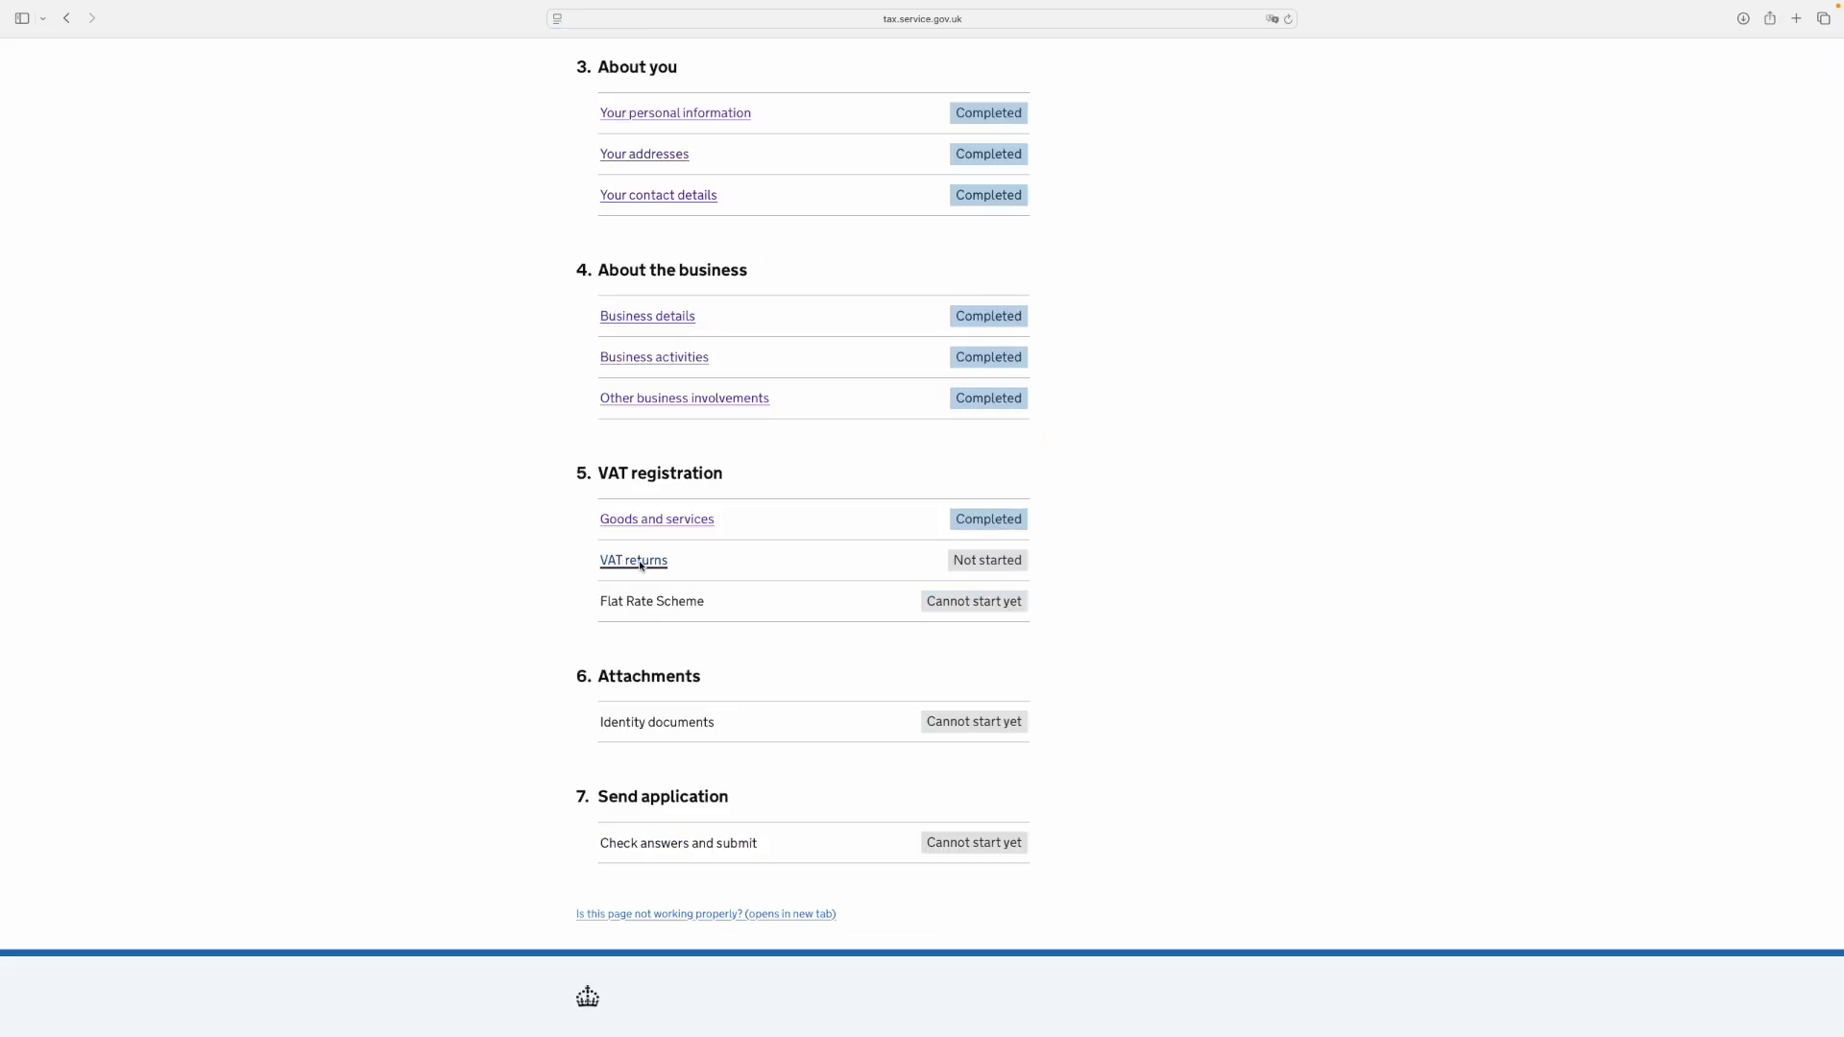
Set quarterly VAT returns for January, April, July and October, with no UK tax representative.
left_click(640, 562)
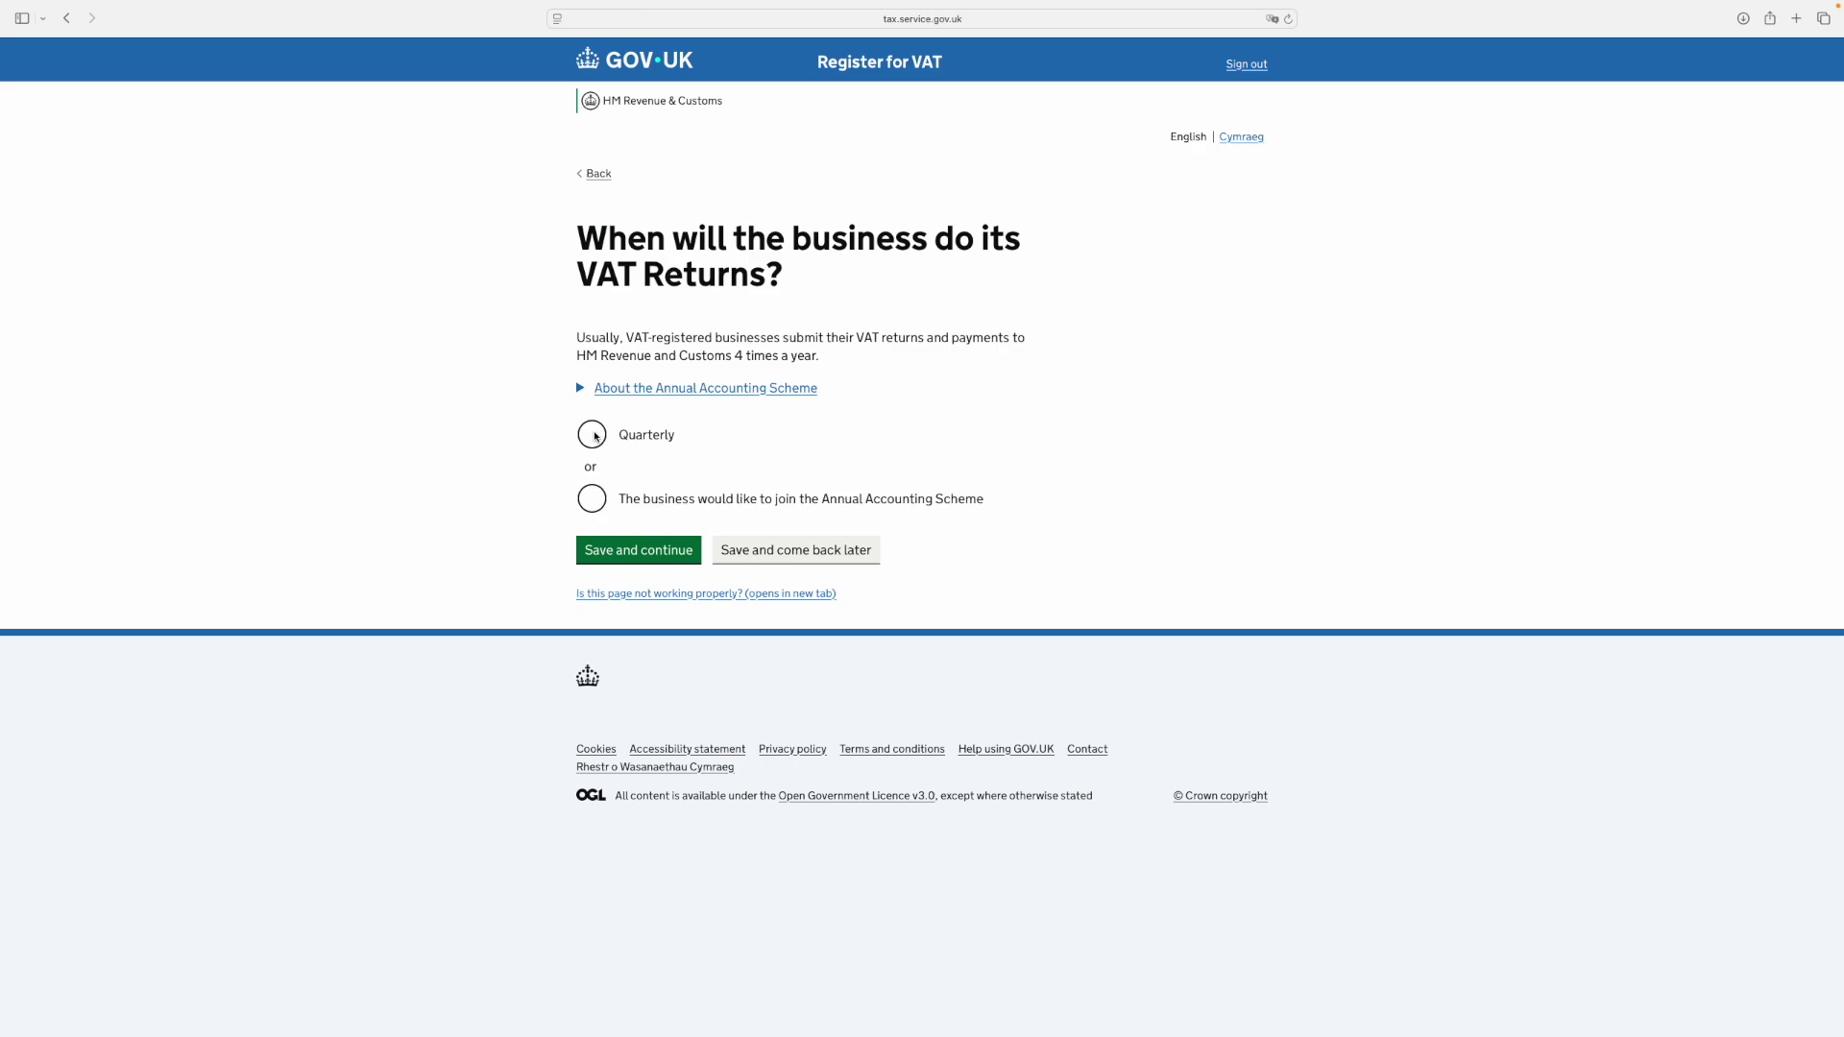
left_click(595, 436)
left_click(658, 563)
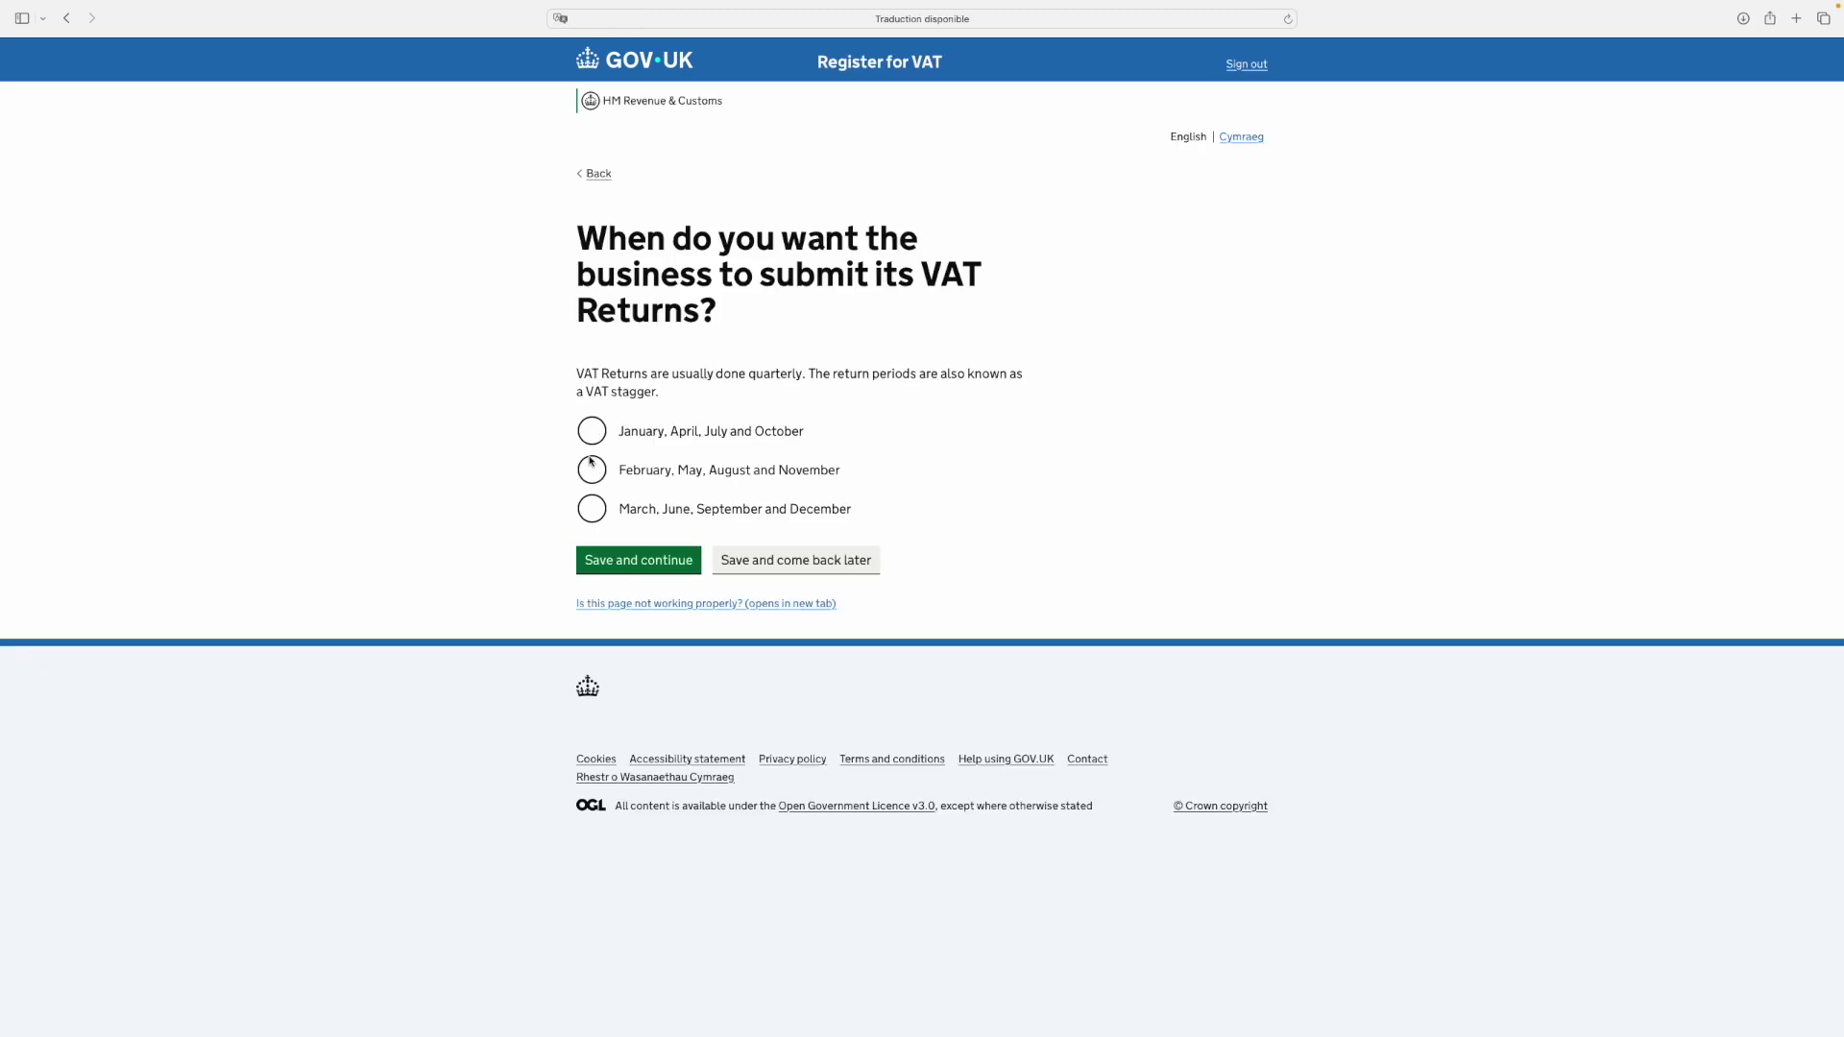
left_click_drag(620, 434, 805, 432)
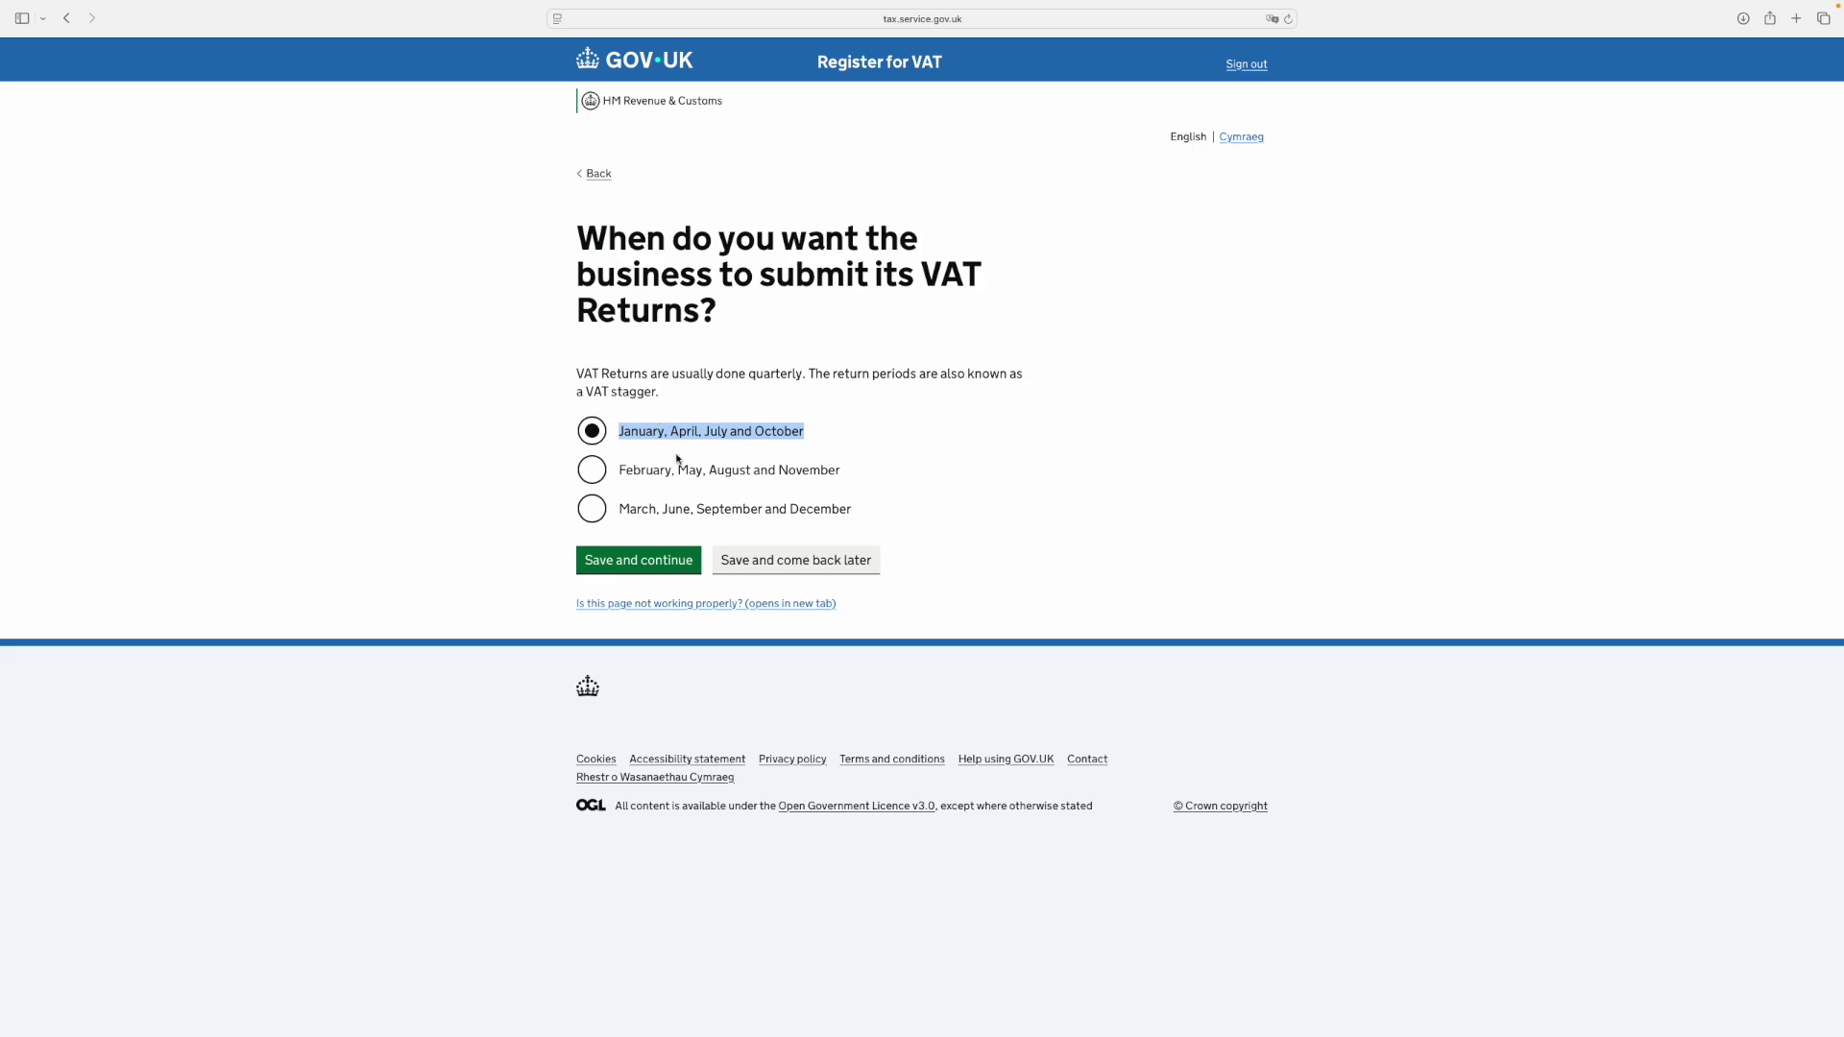
left_click(636, 560)
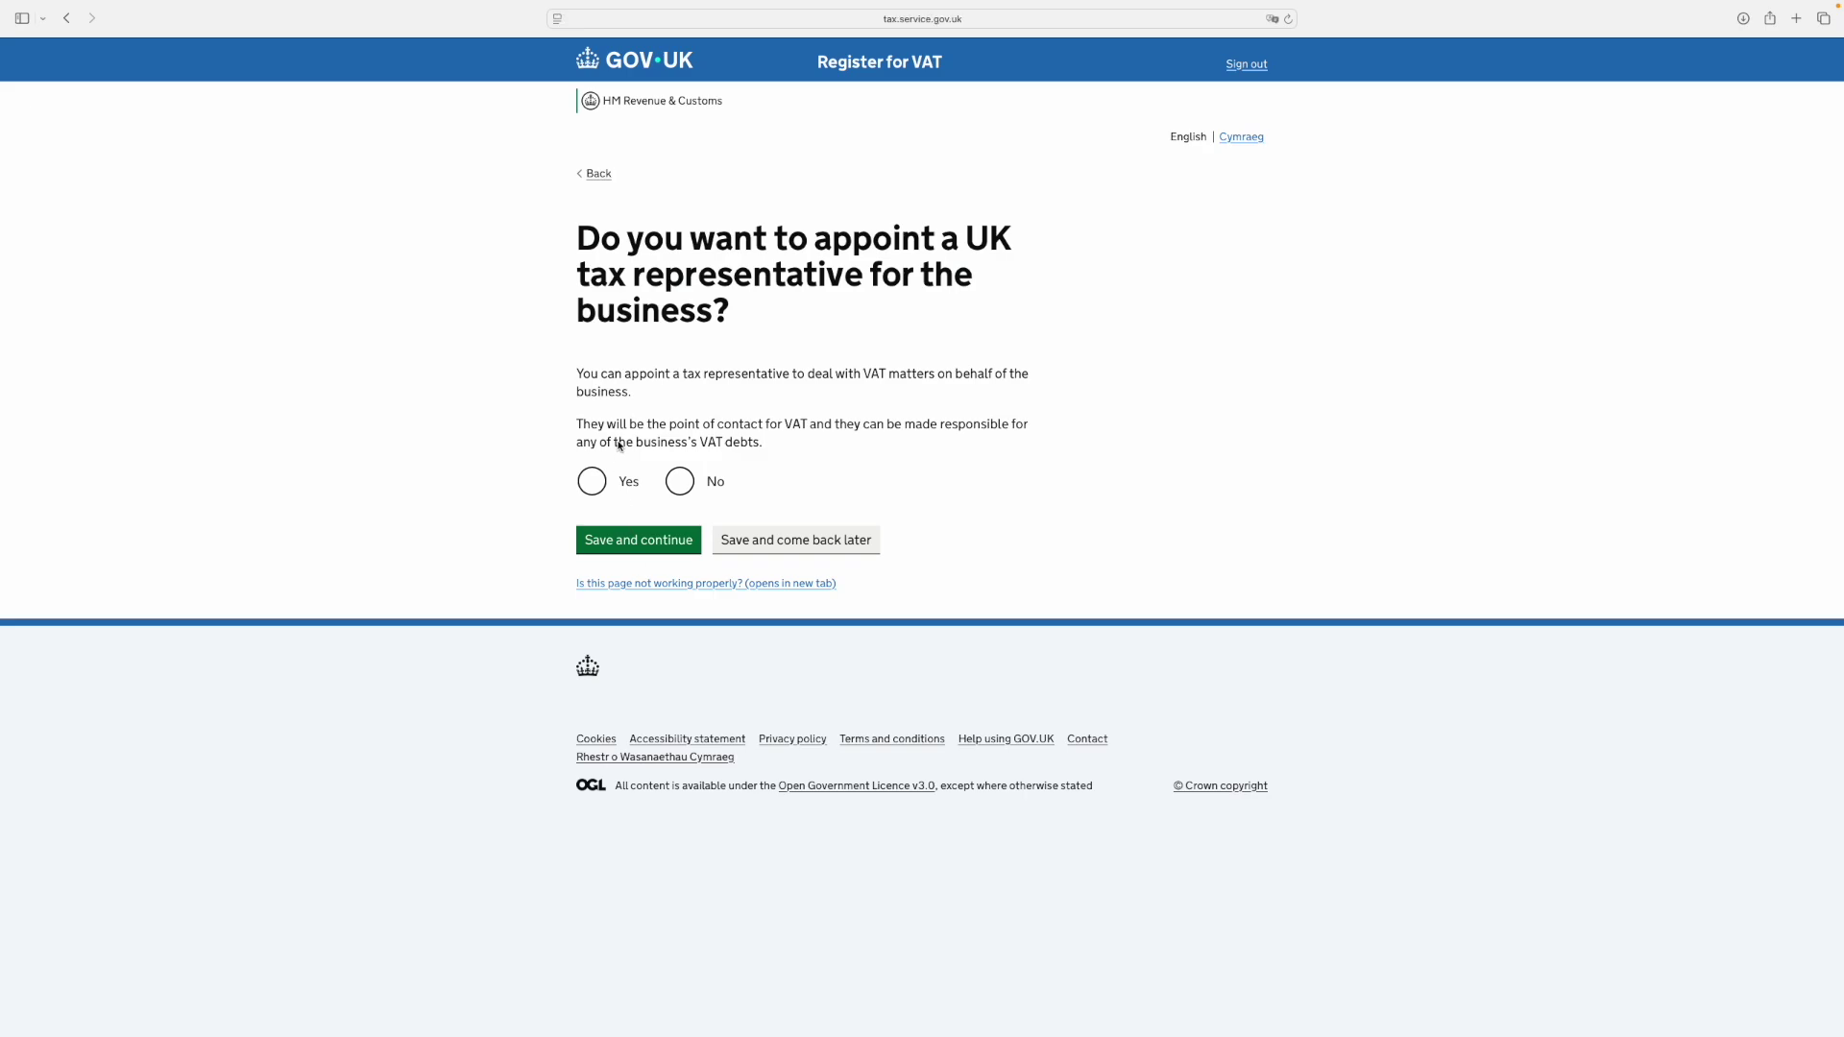
left_click(680, 481)
left_click(653, 541)
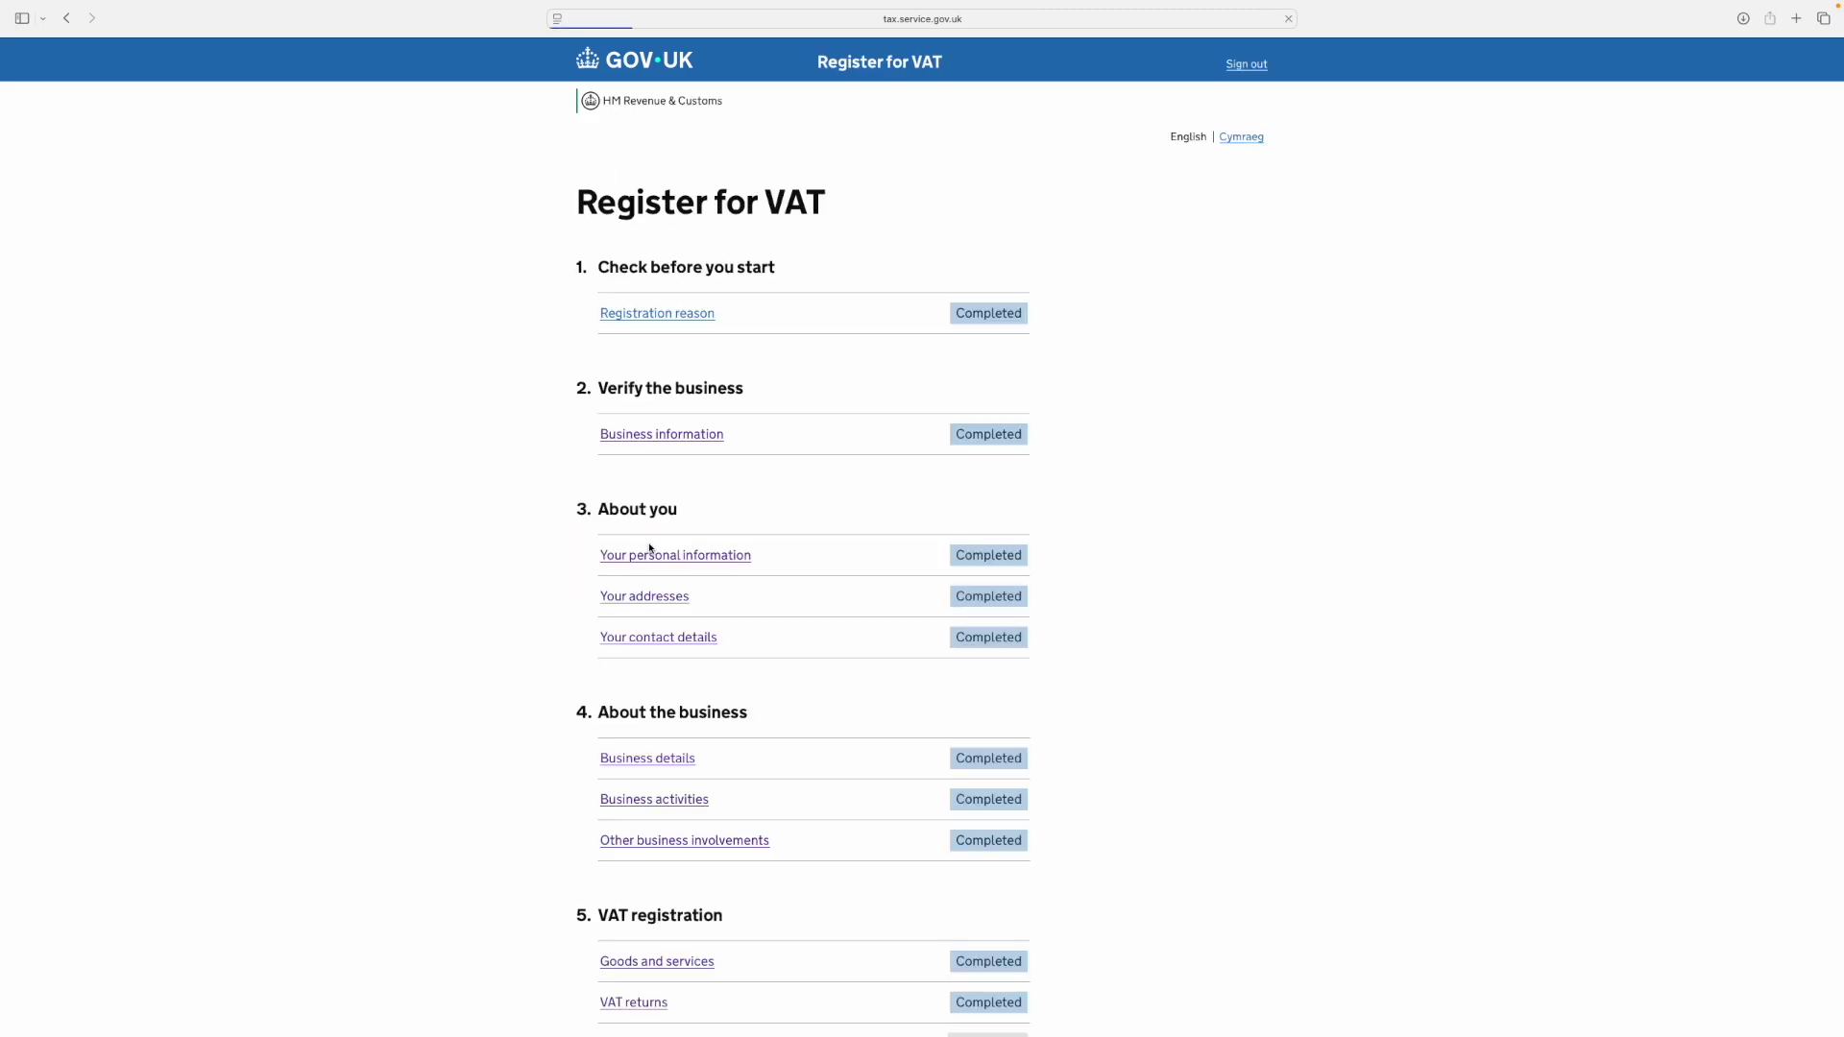
Answer No to joining the Flat Rate Scheme.
scroll(650, 548, "down", 5)
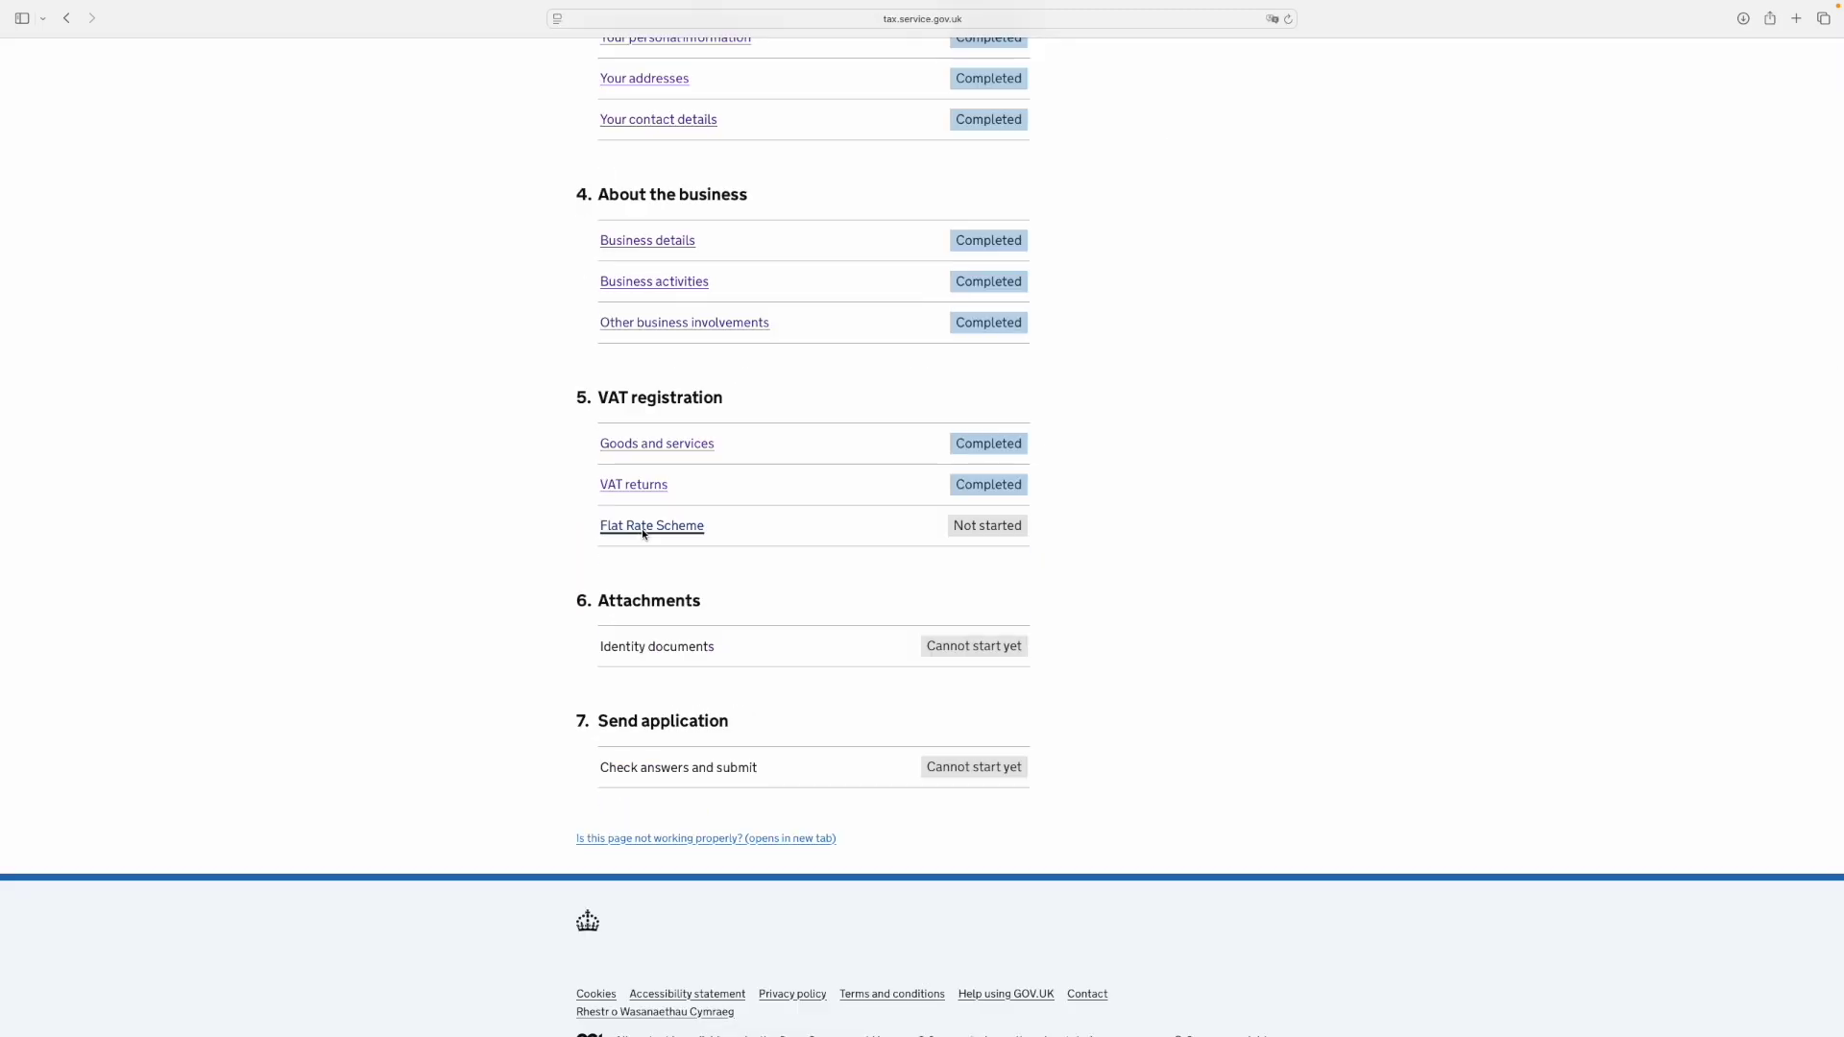
left_click(643, 528)
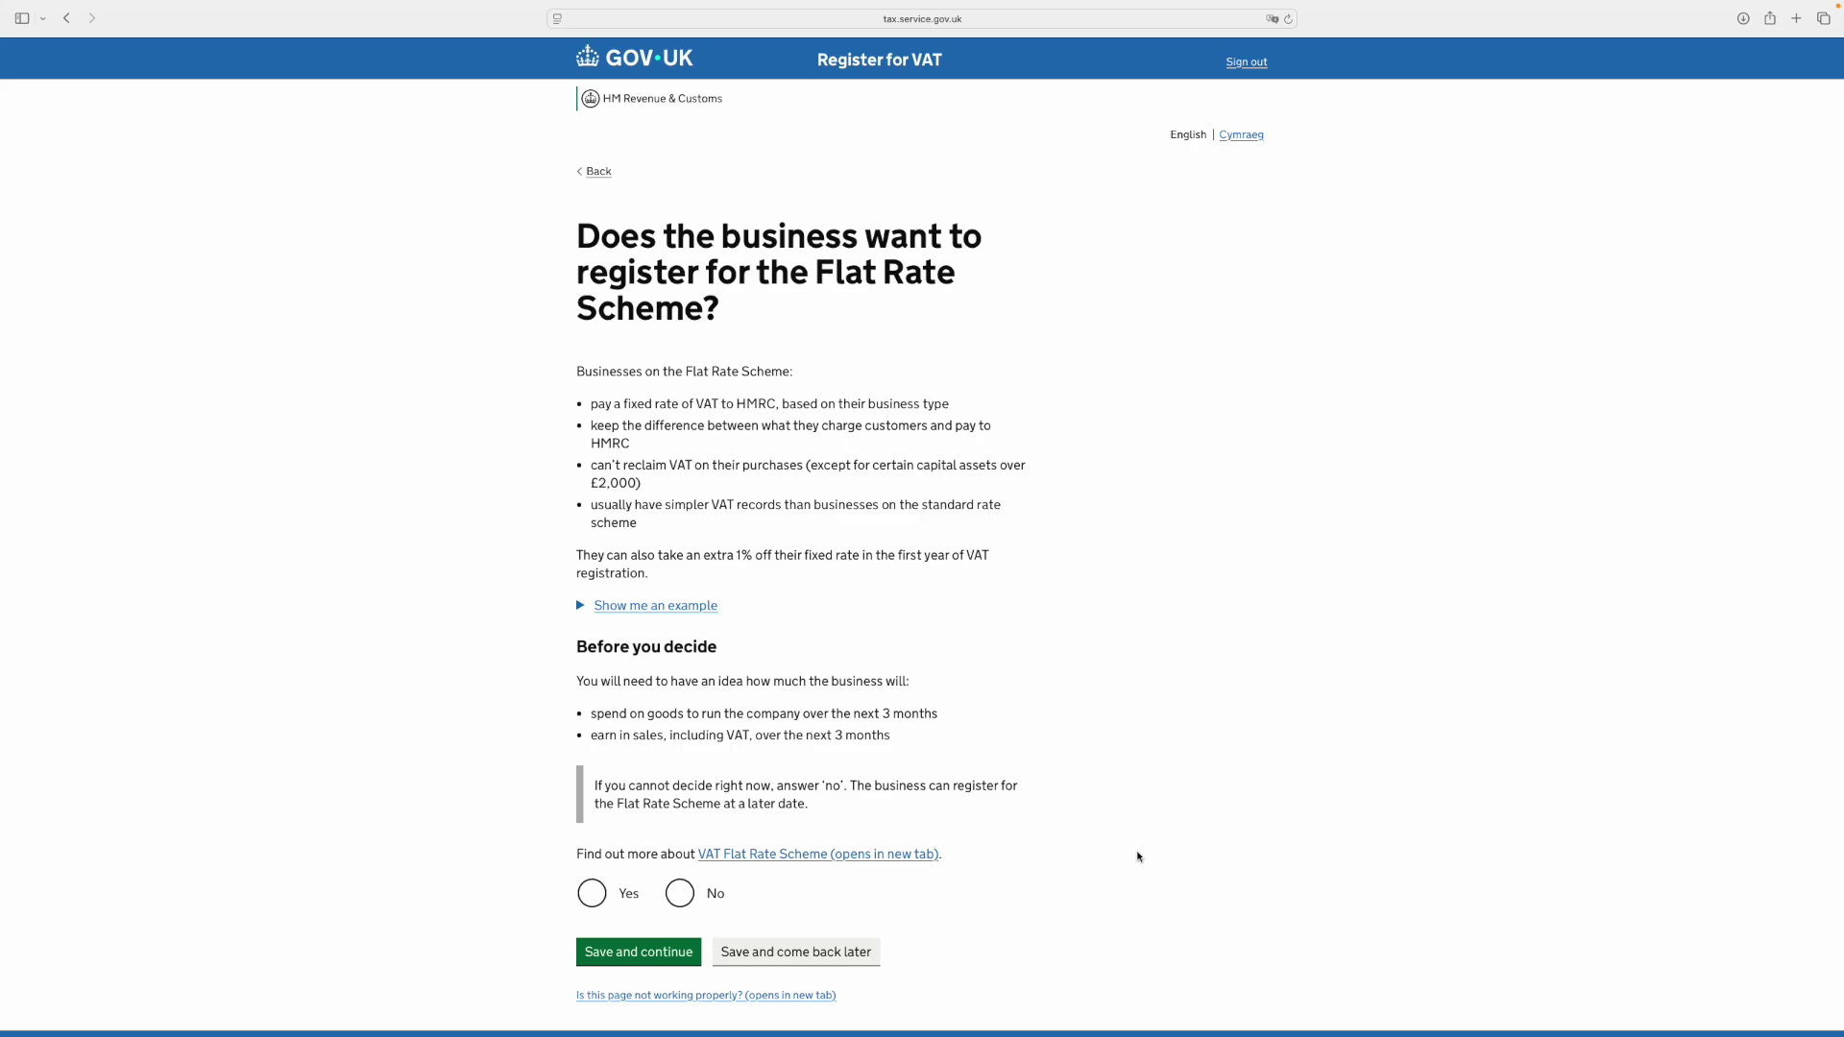
scroll(1131, 851, "down", 5)
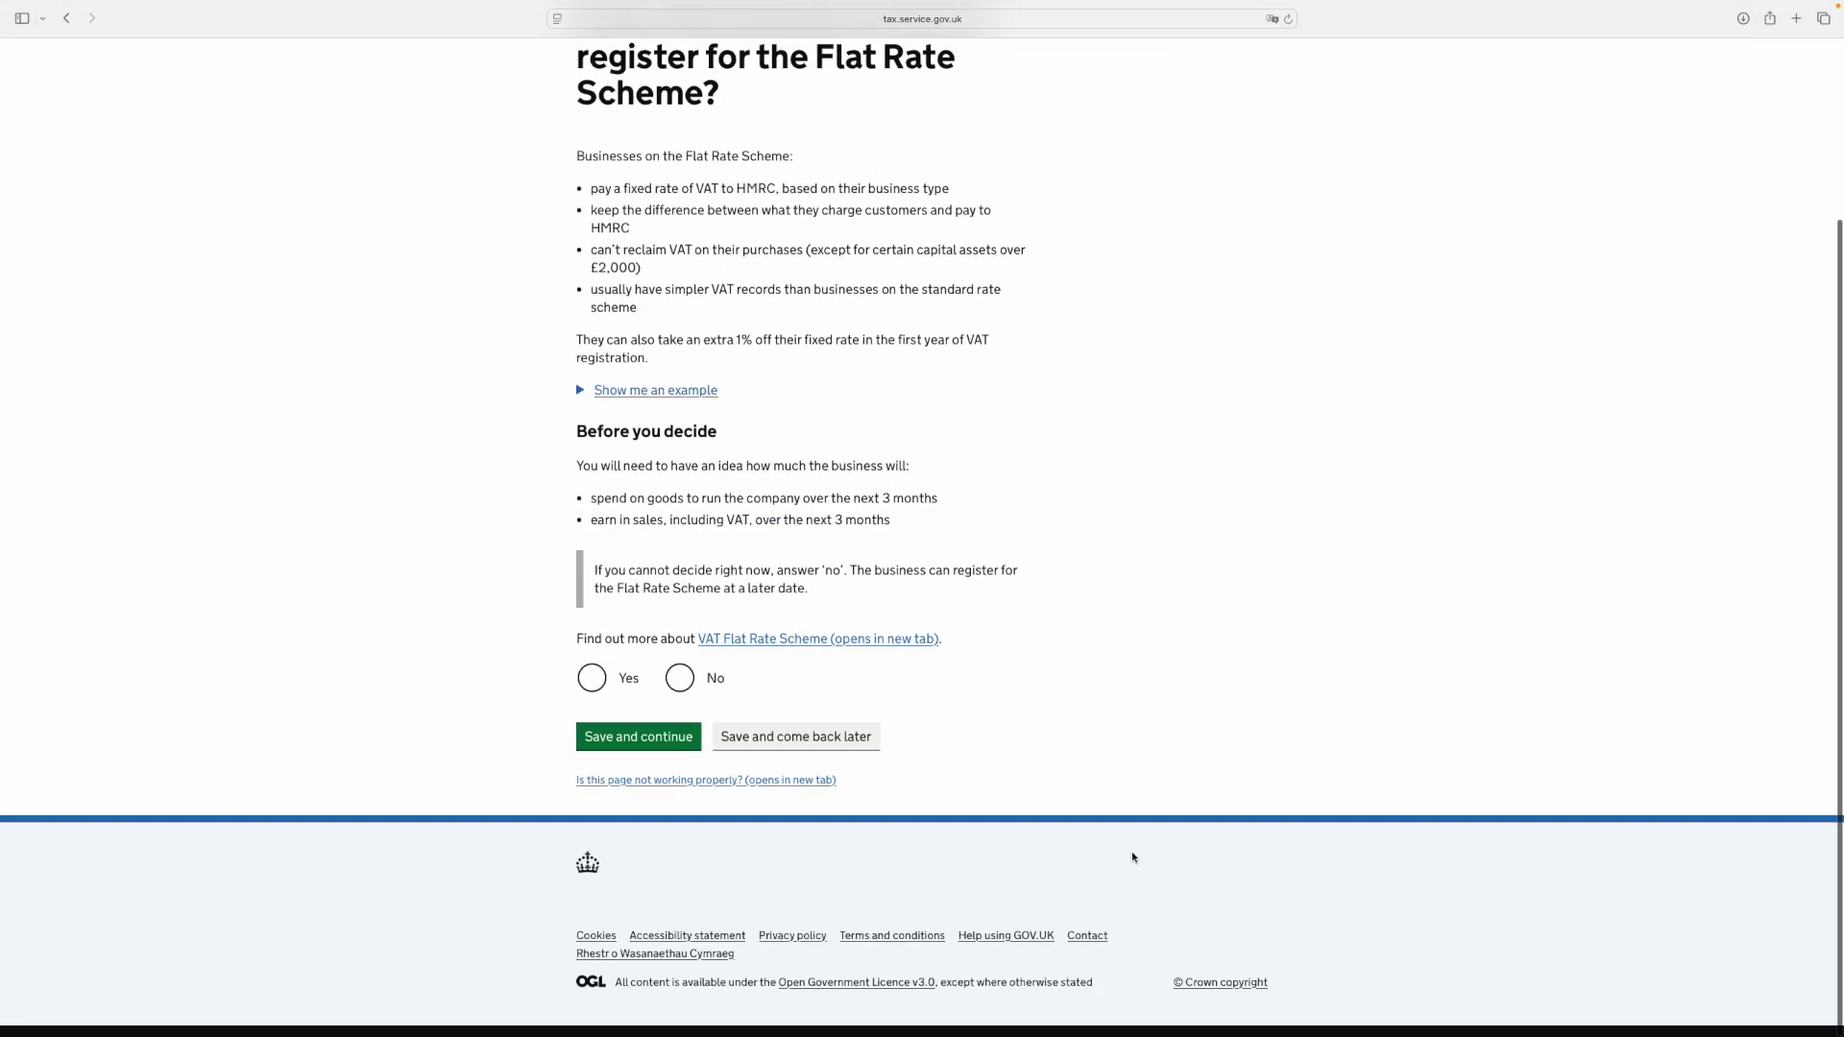
left_click(682, 691)
left_click(649, 756)
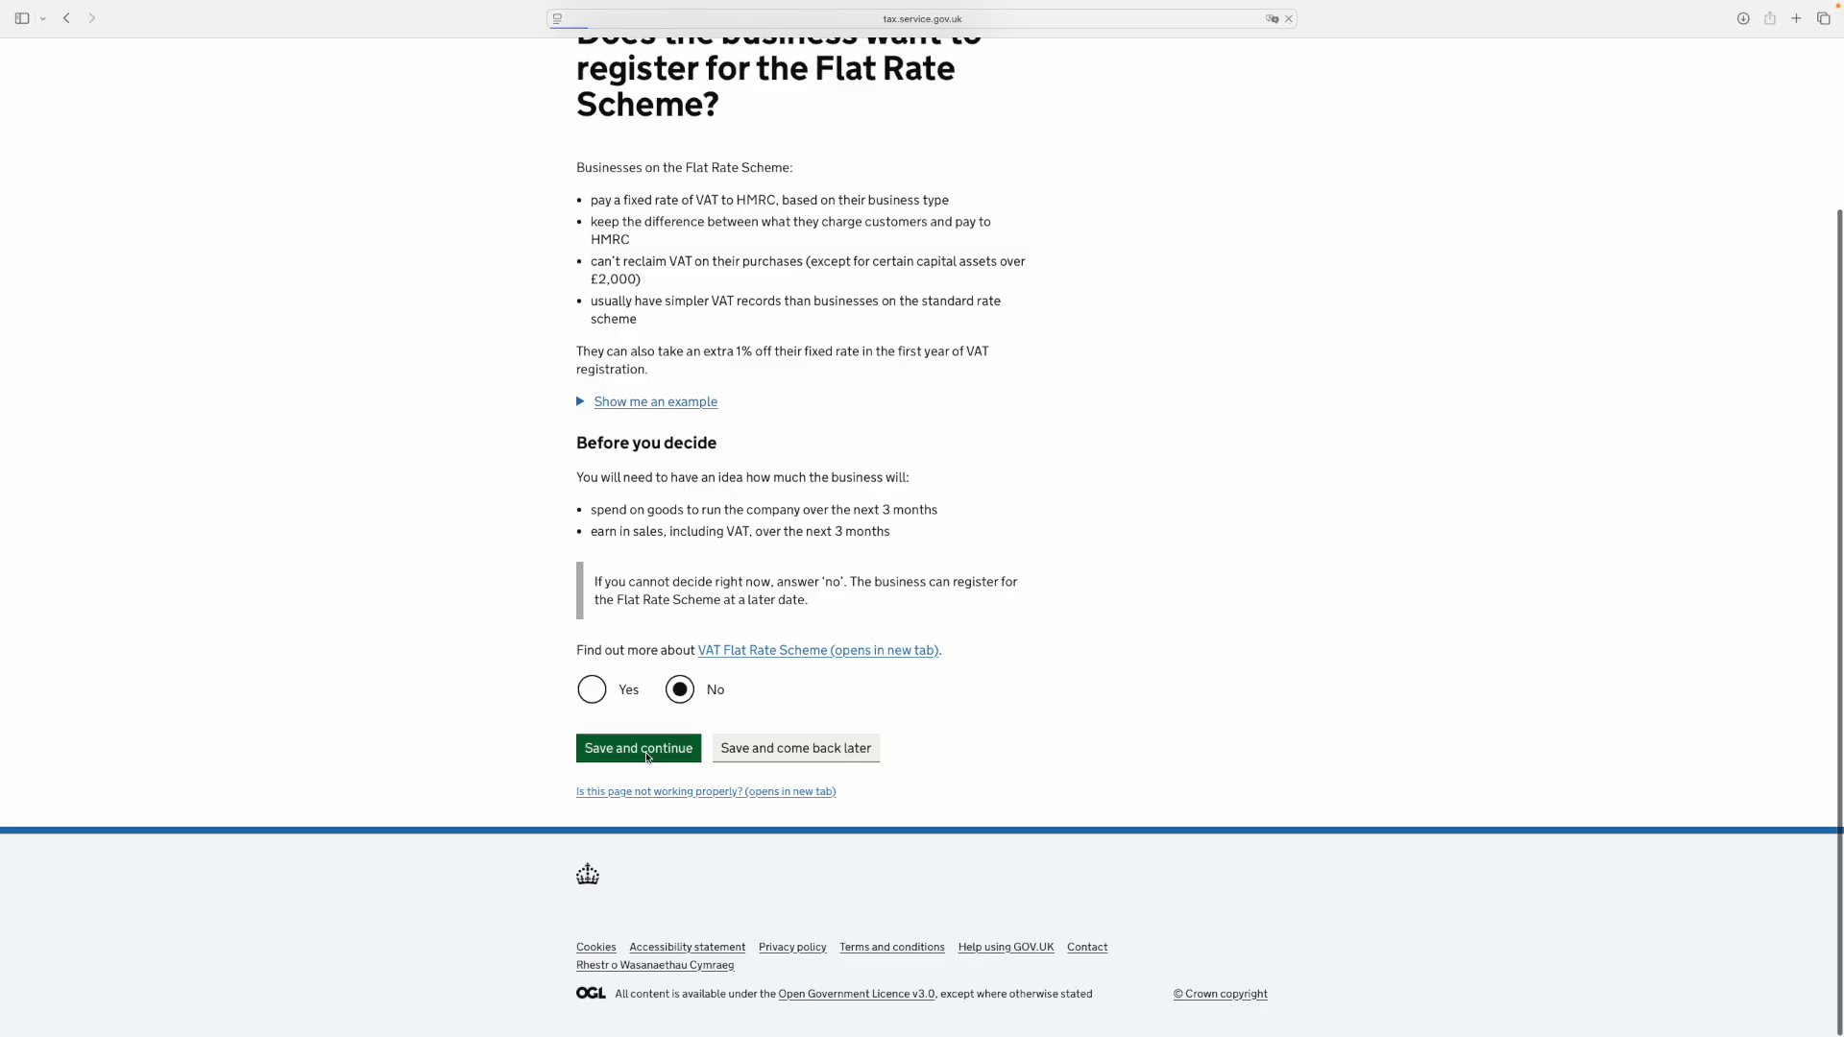
scroll(646, 758, "down", 10)
scroll(718, 665, "down", 2)
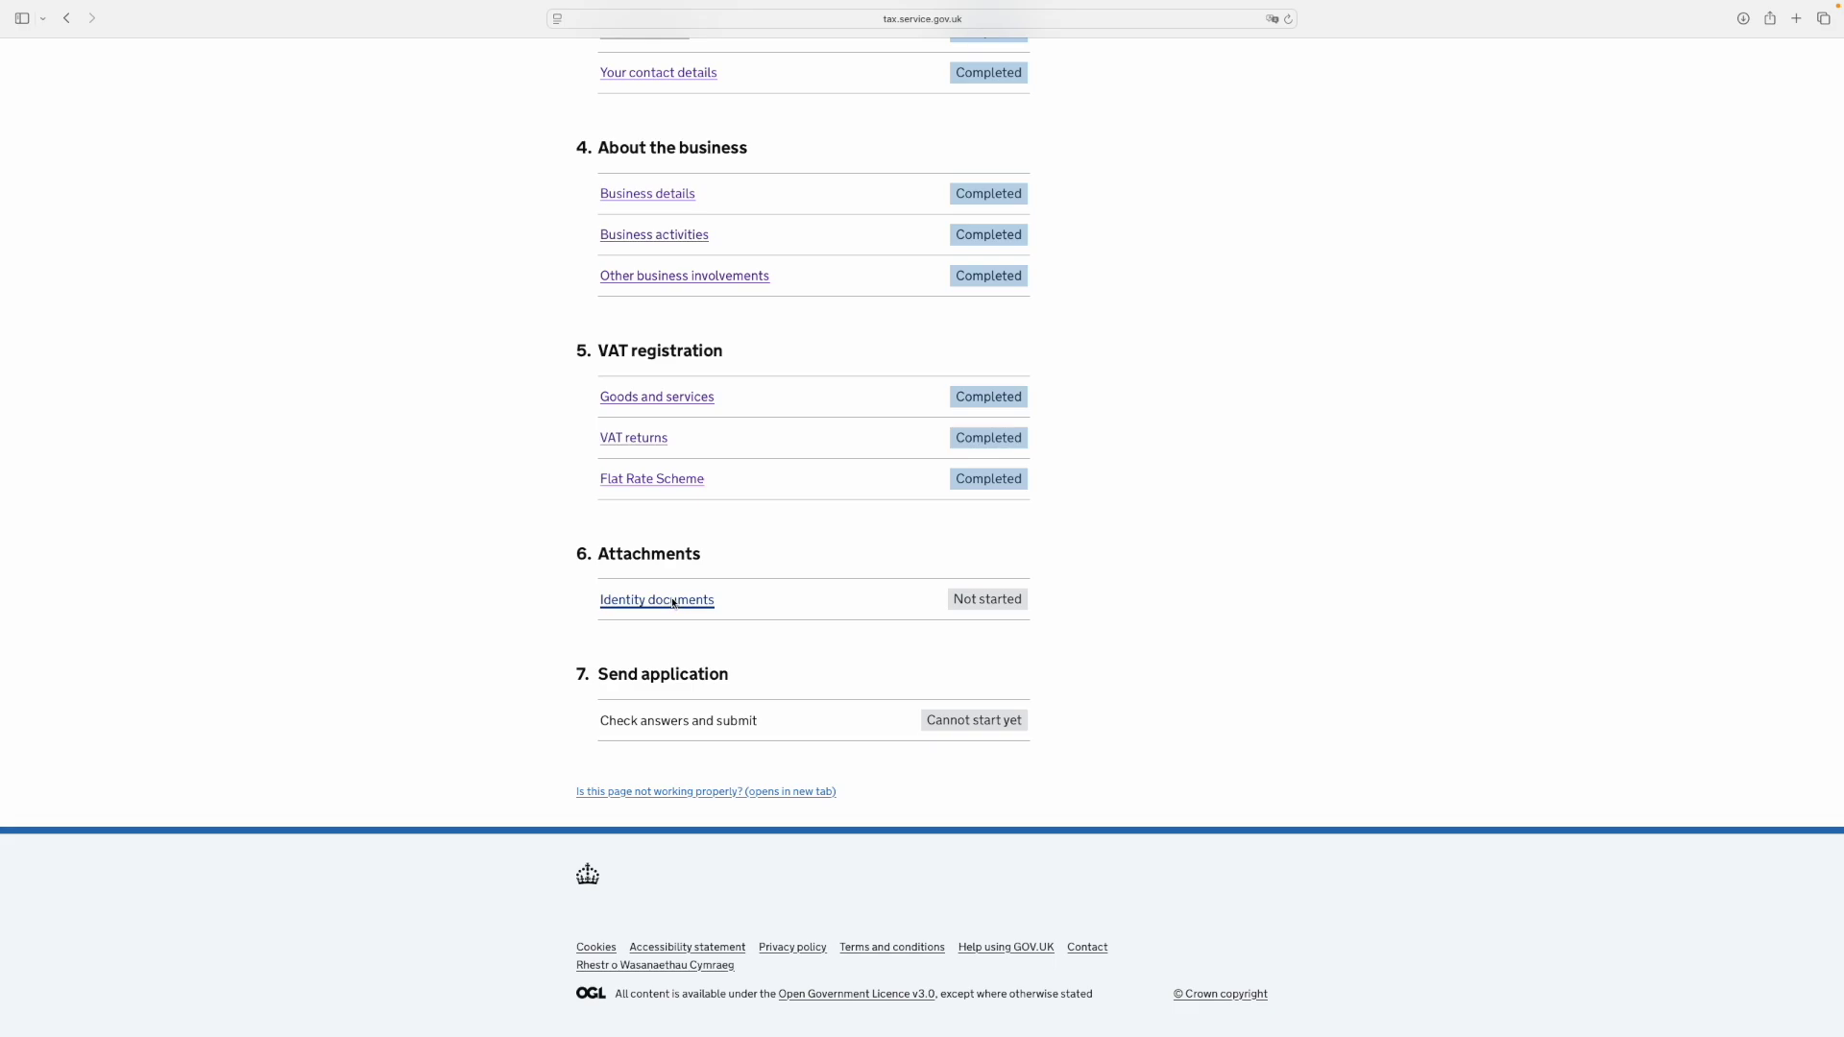
Review the accepted identity evidence, such as utility bills and birth certificates, then continue past the notice.
left_click(674, 601)
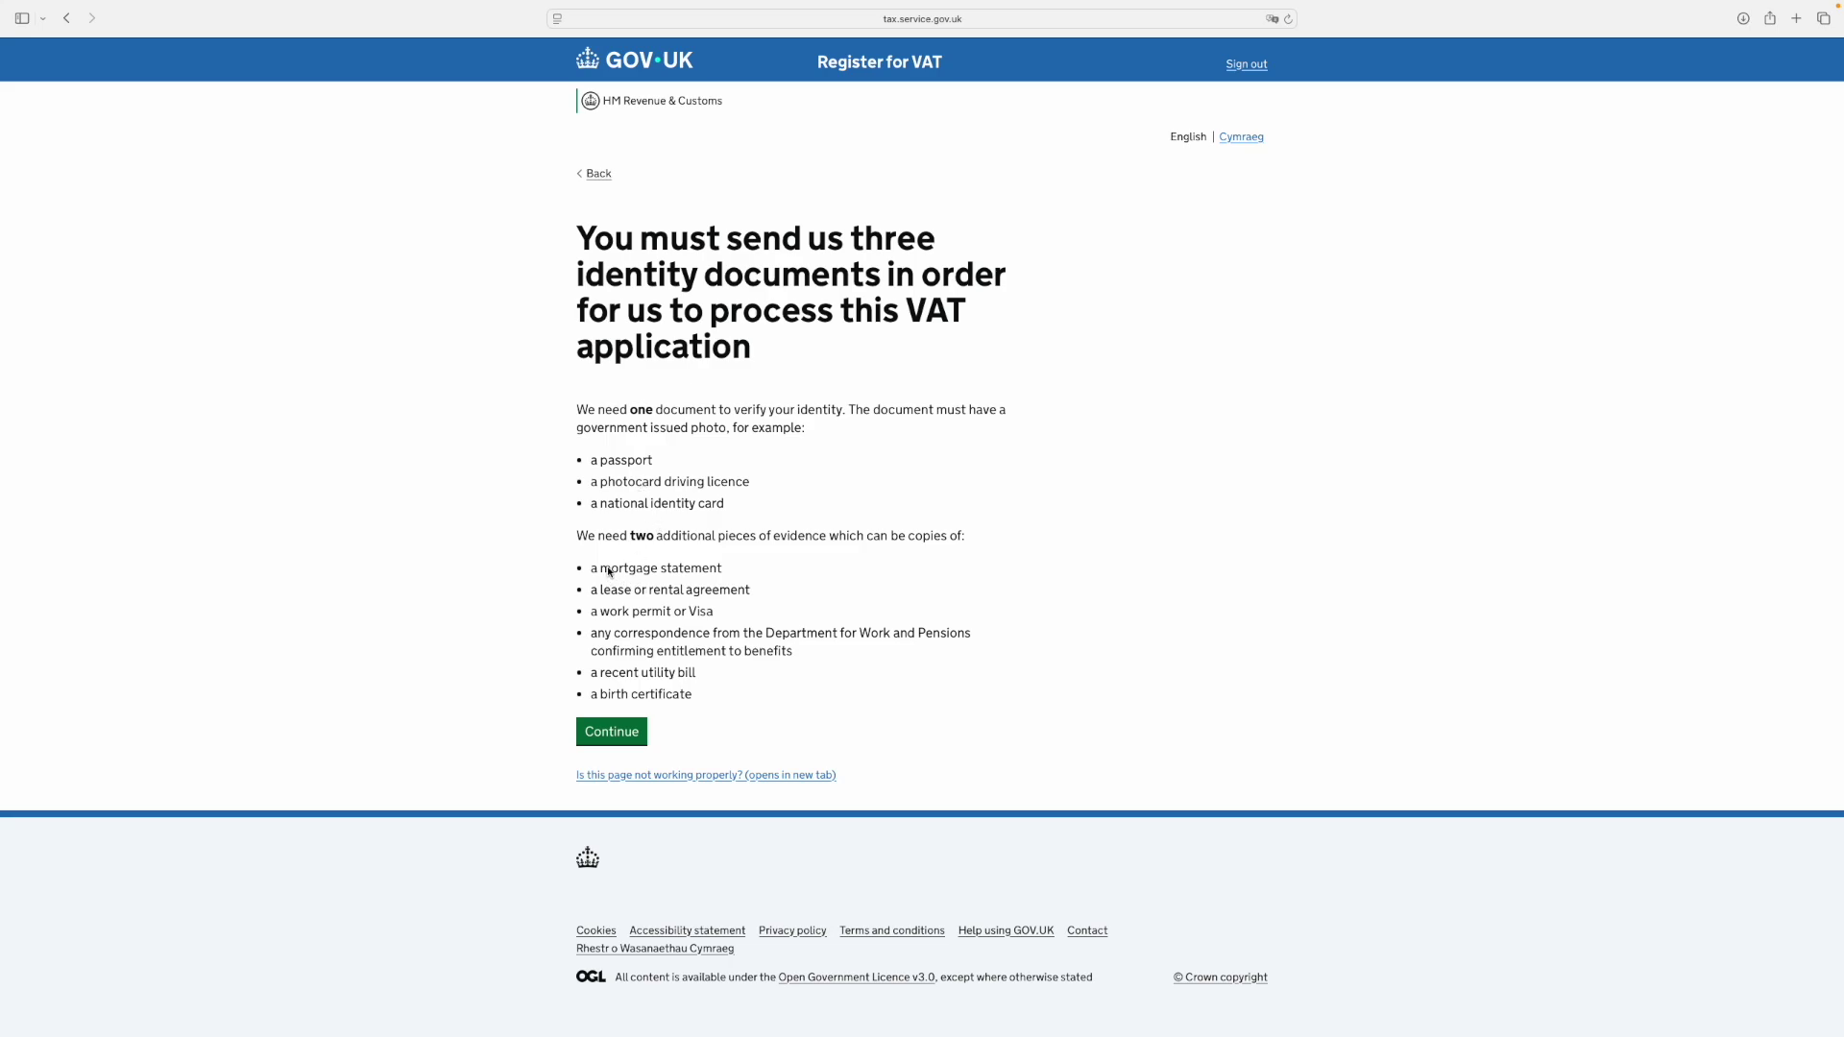
left_click_drag(613, 570, 769, 572)
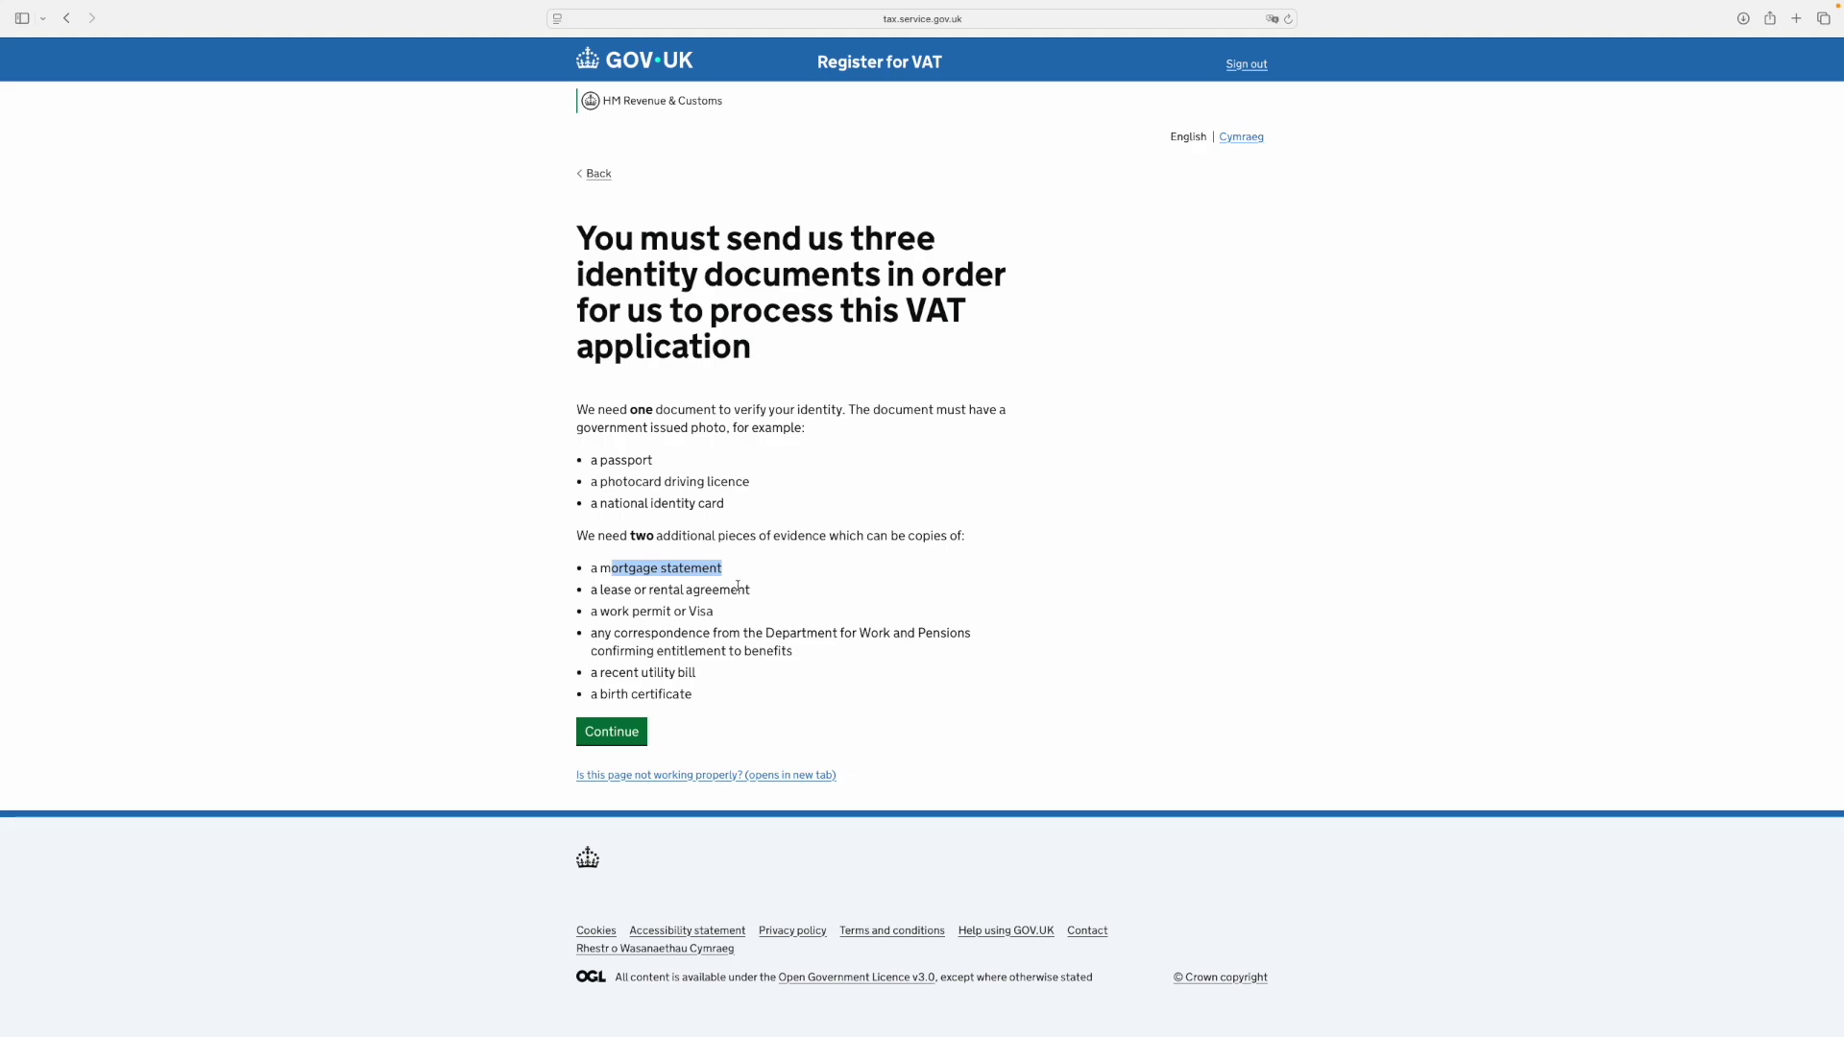
left_click_drag(610, 589, 776, 601)
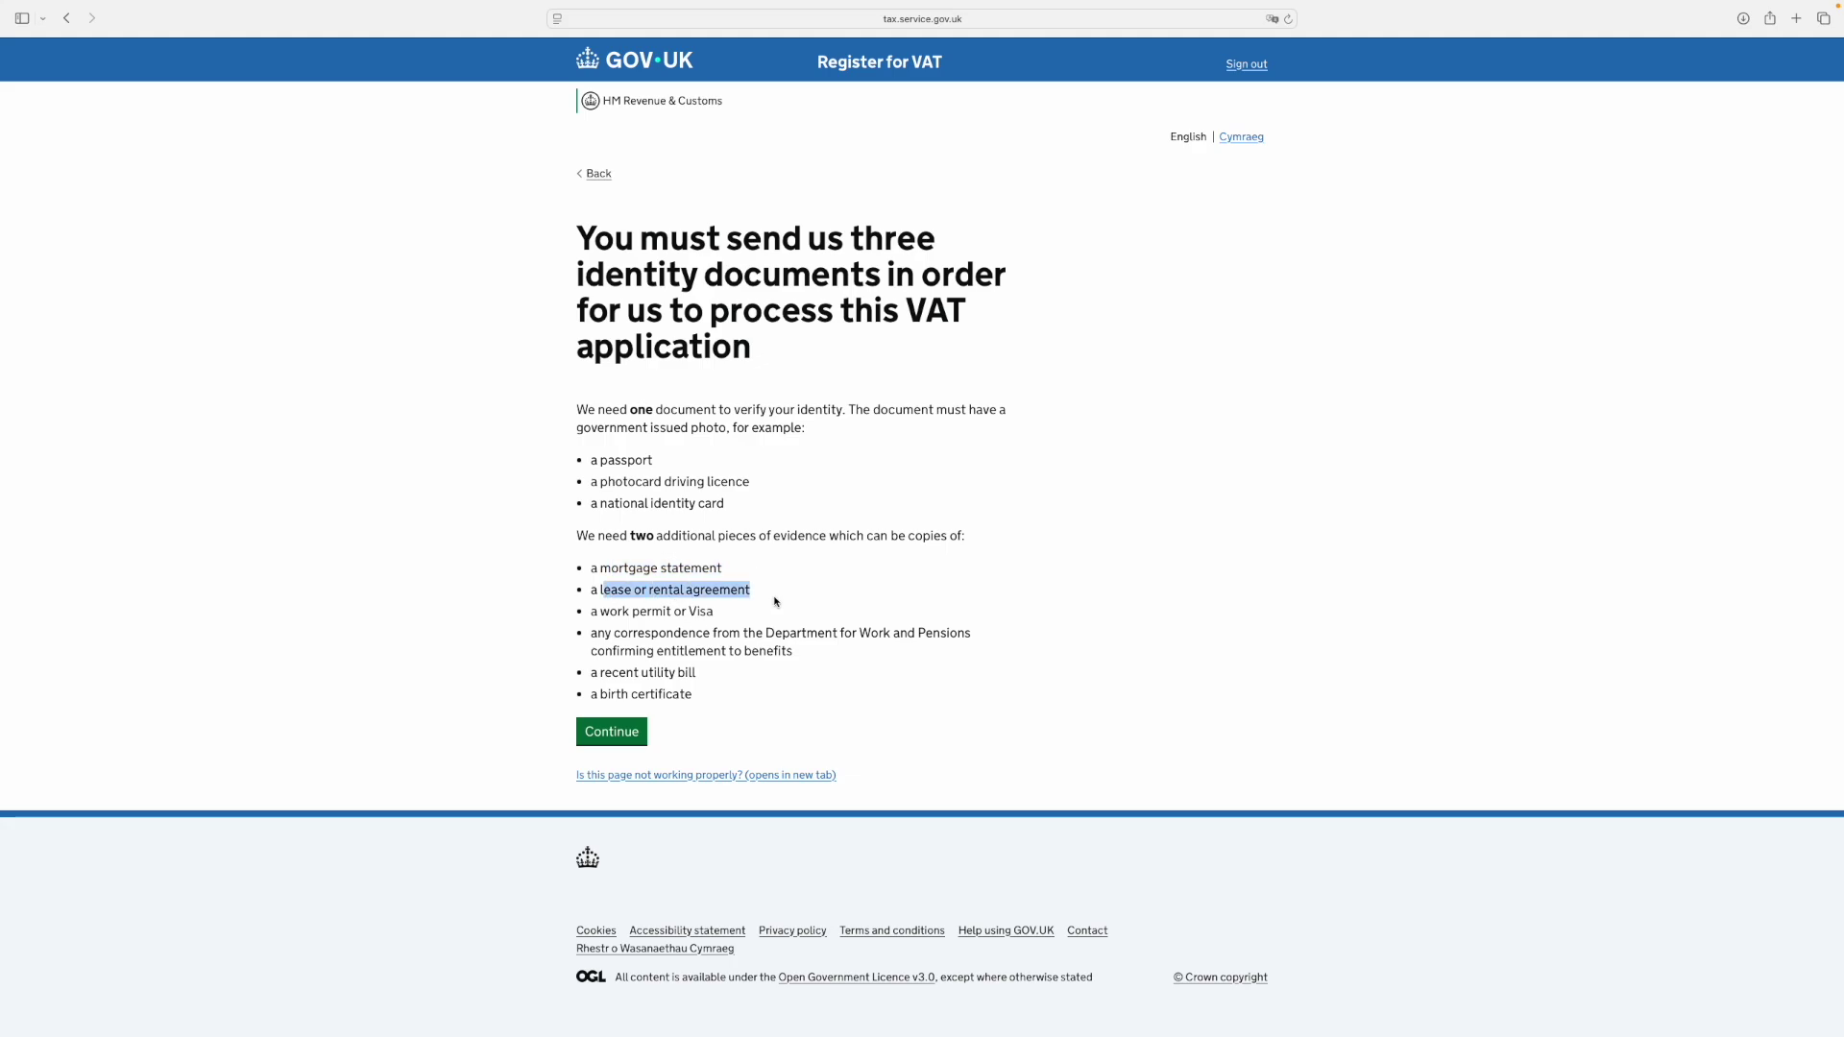
left_click_drag(599, 612, 742, 620)
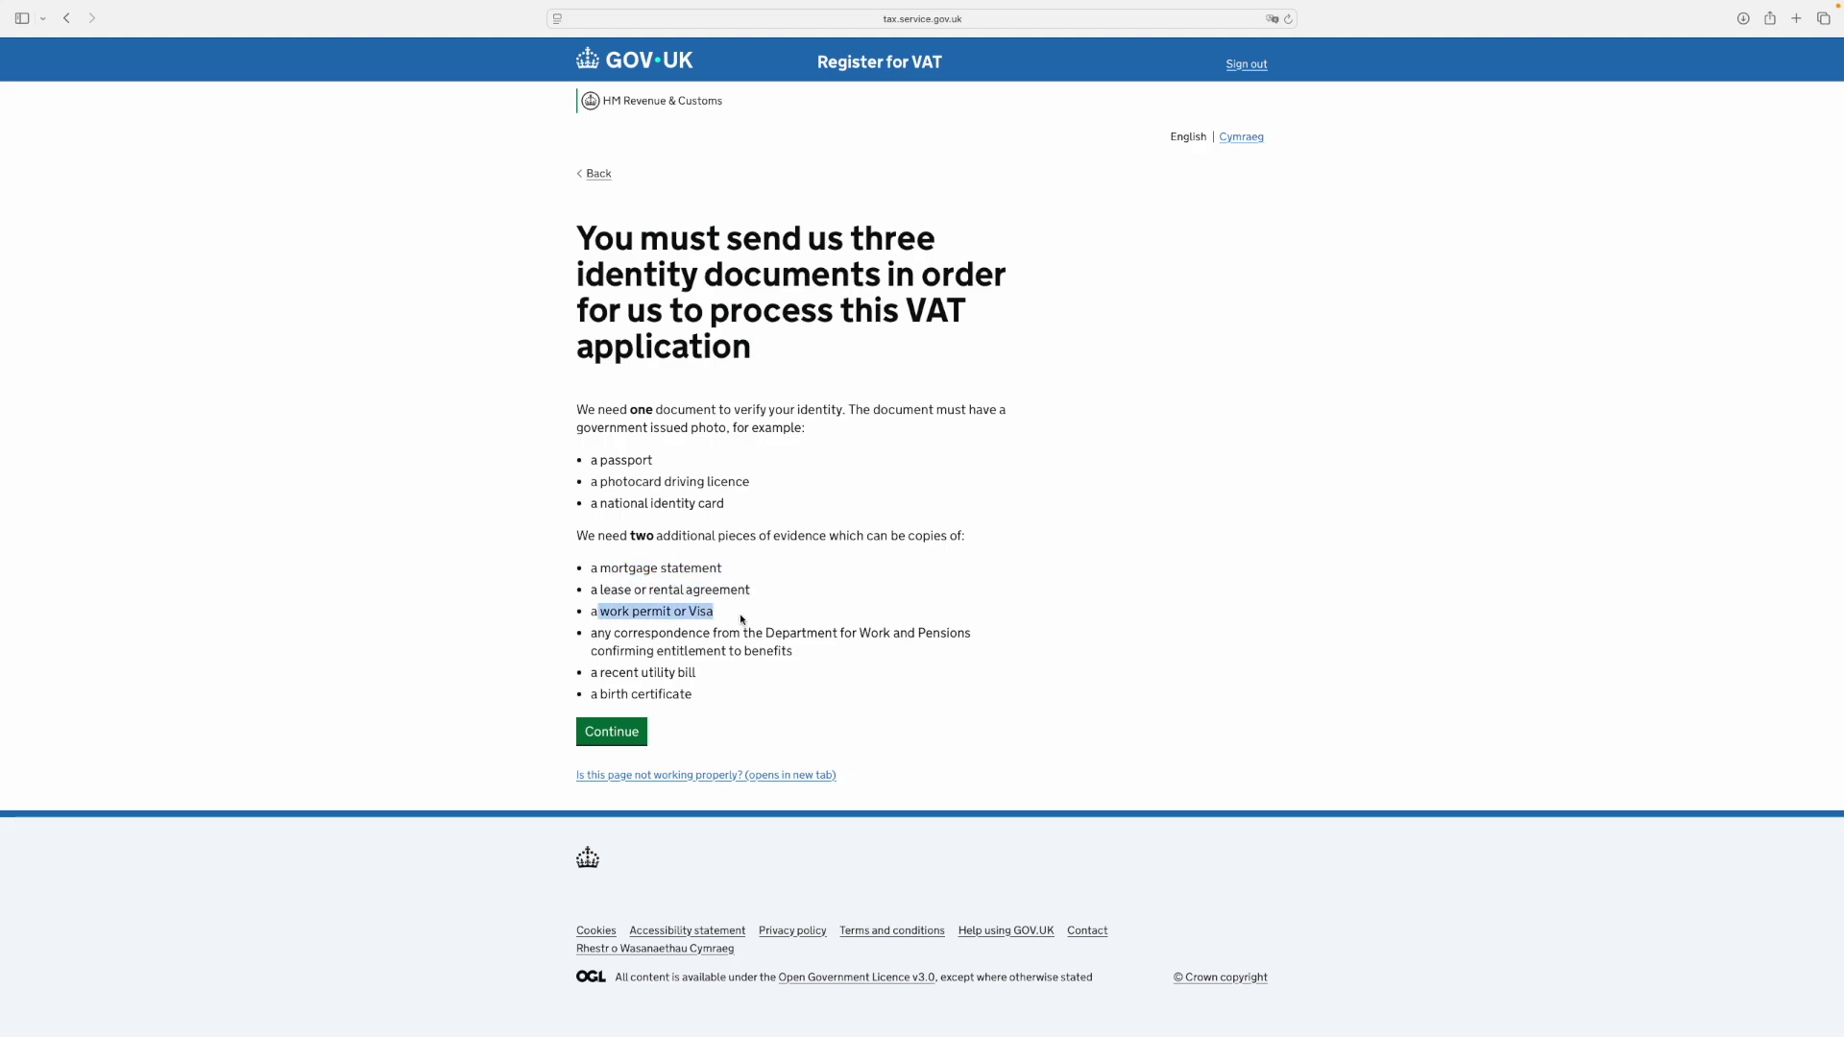
left_click_drag(605, 634, 782, 653)
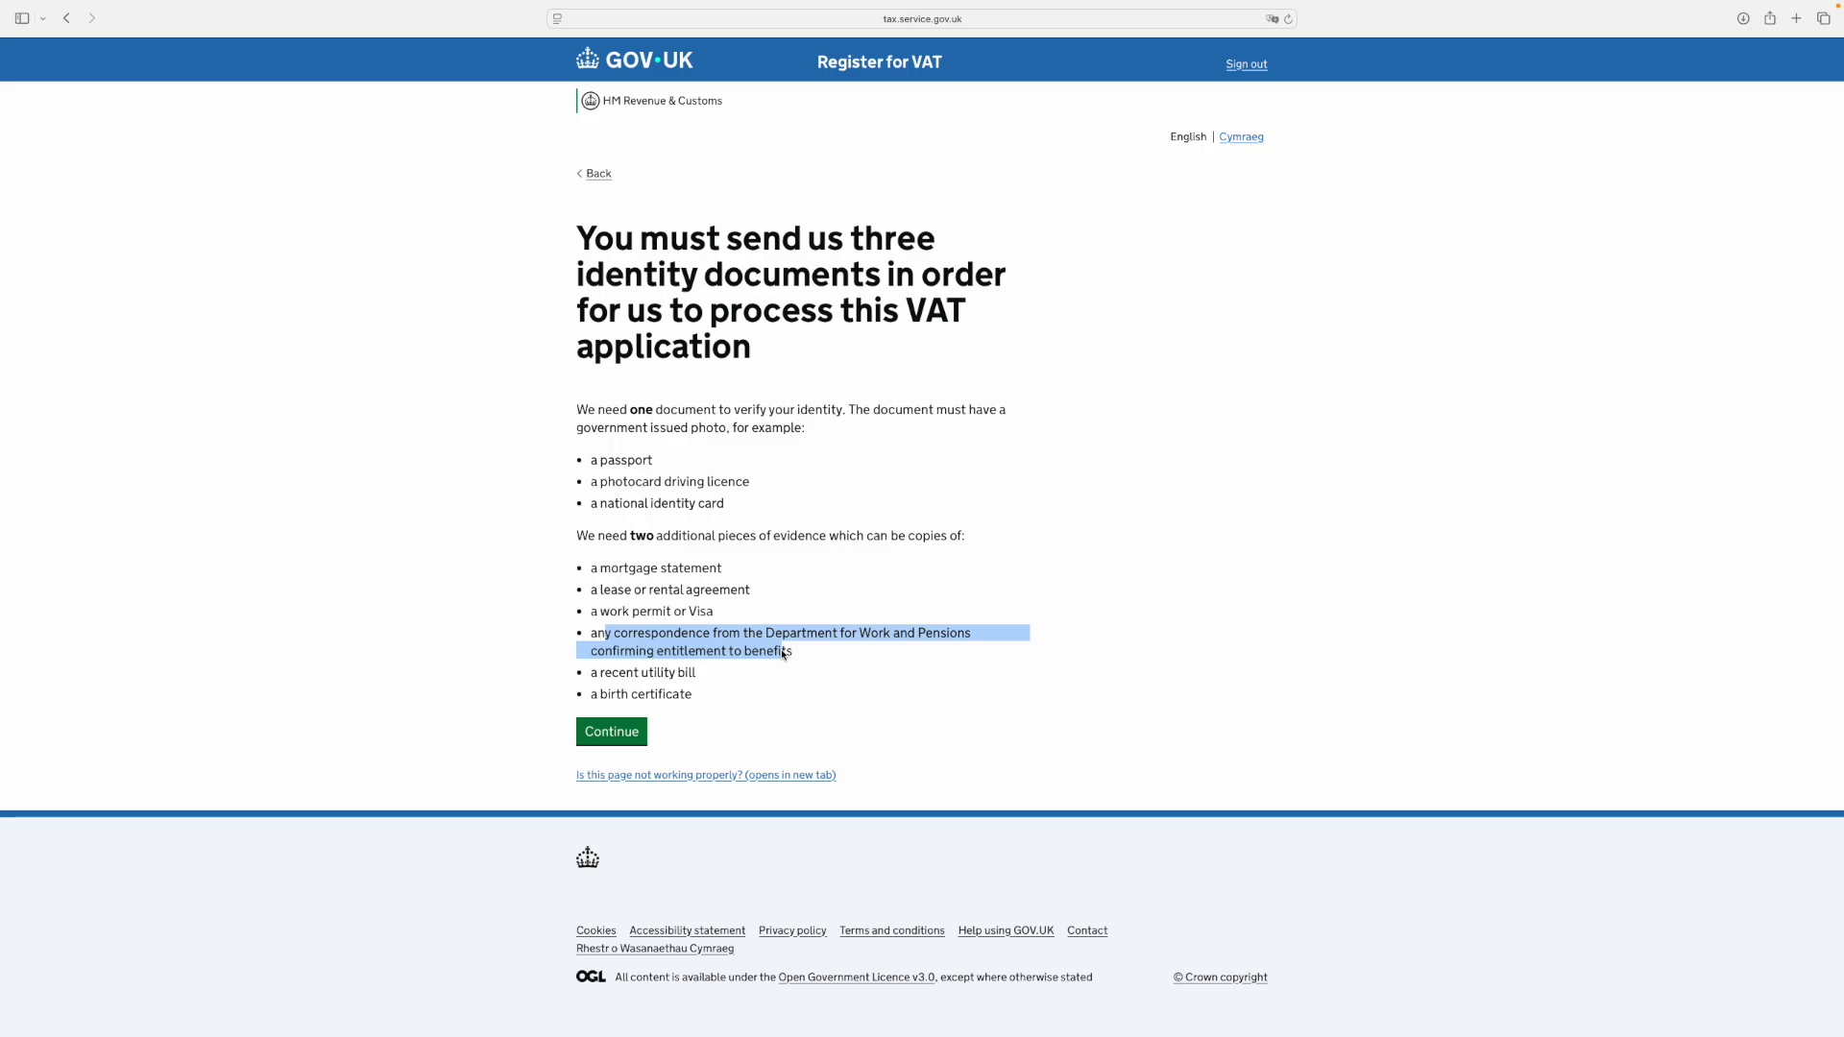
left_click_drag(606, 675, 697, 680)
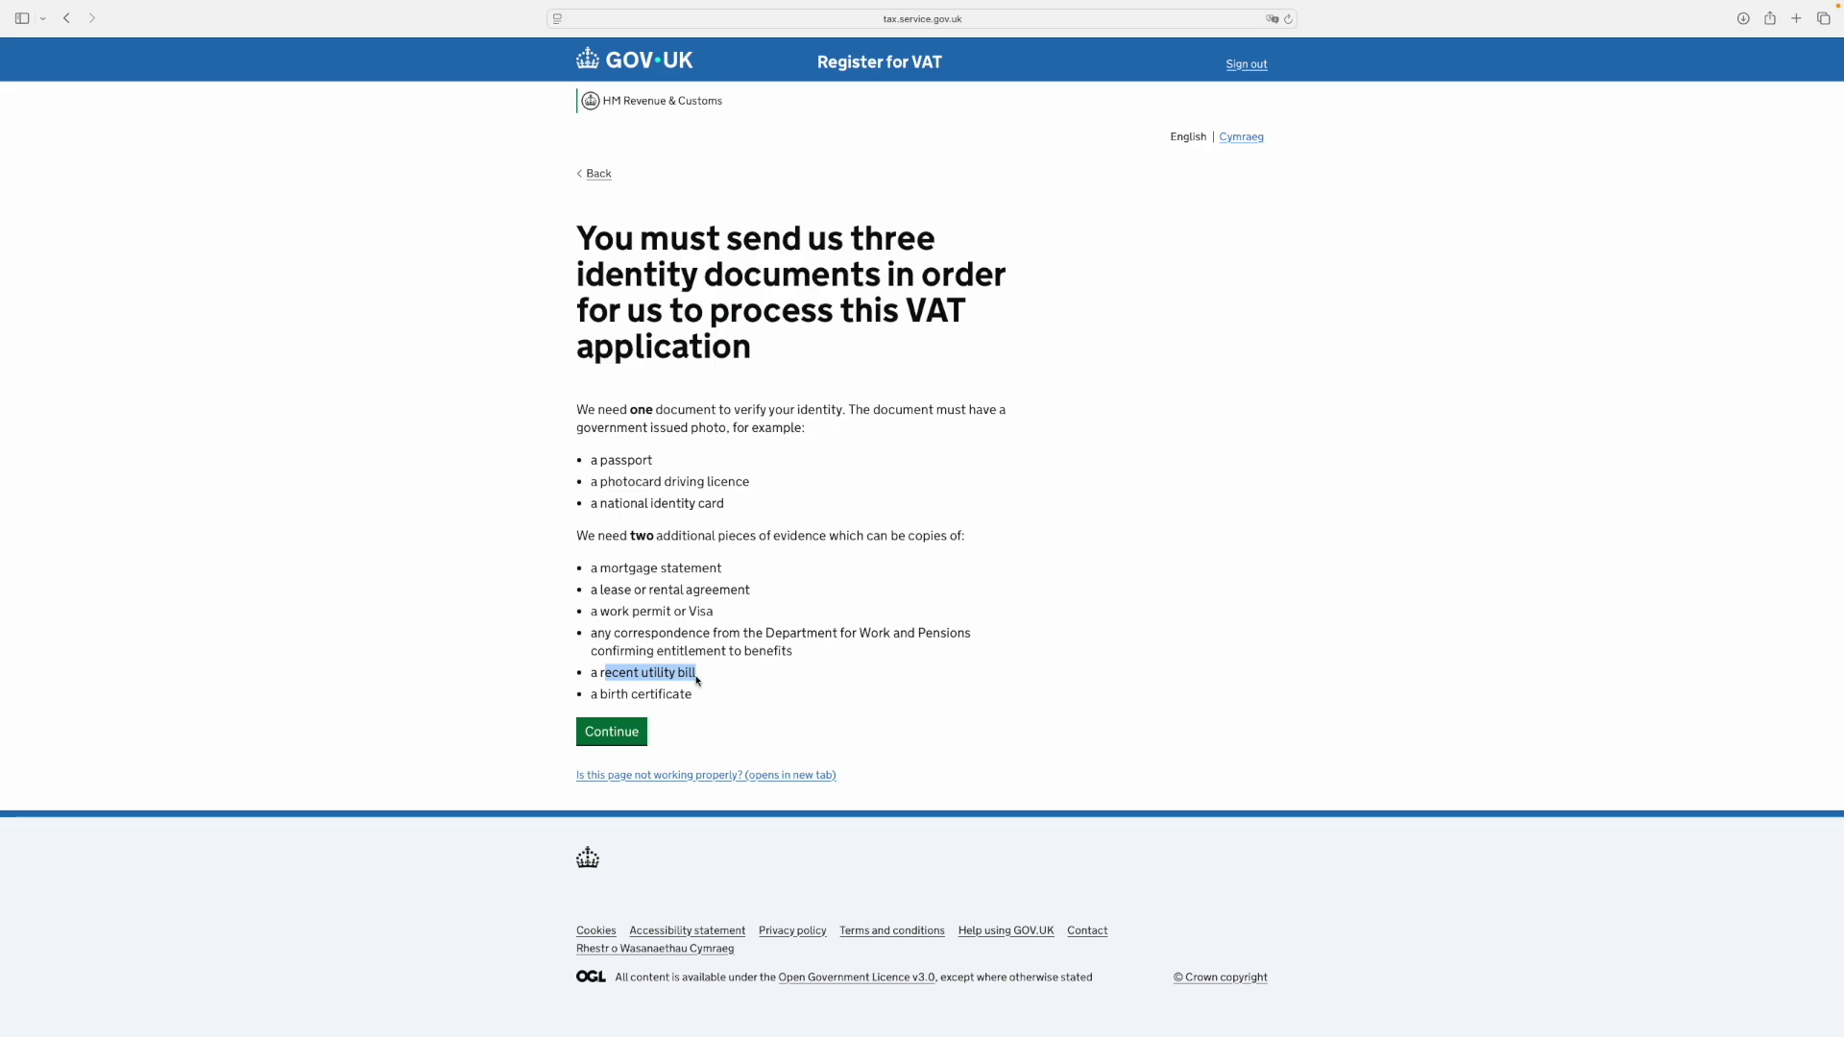
left_click_drag(612, 698, 701, 699)
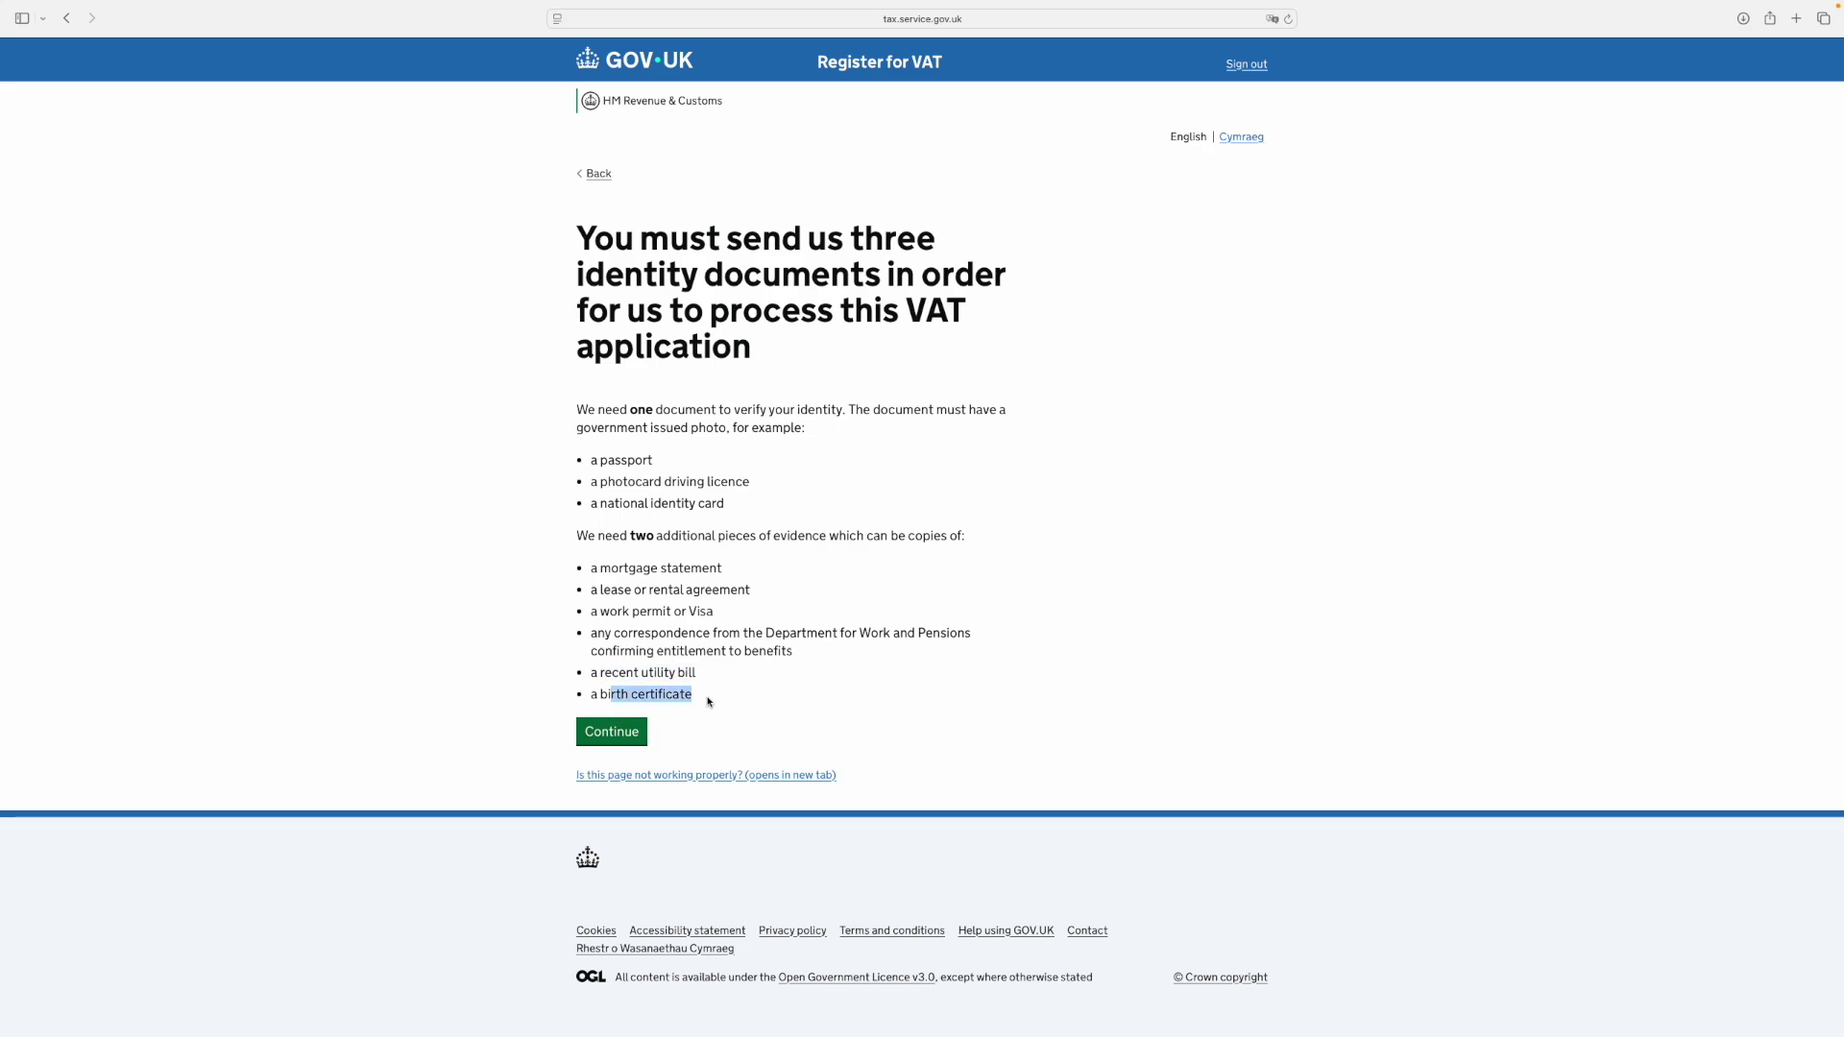
left_click(611, 732)
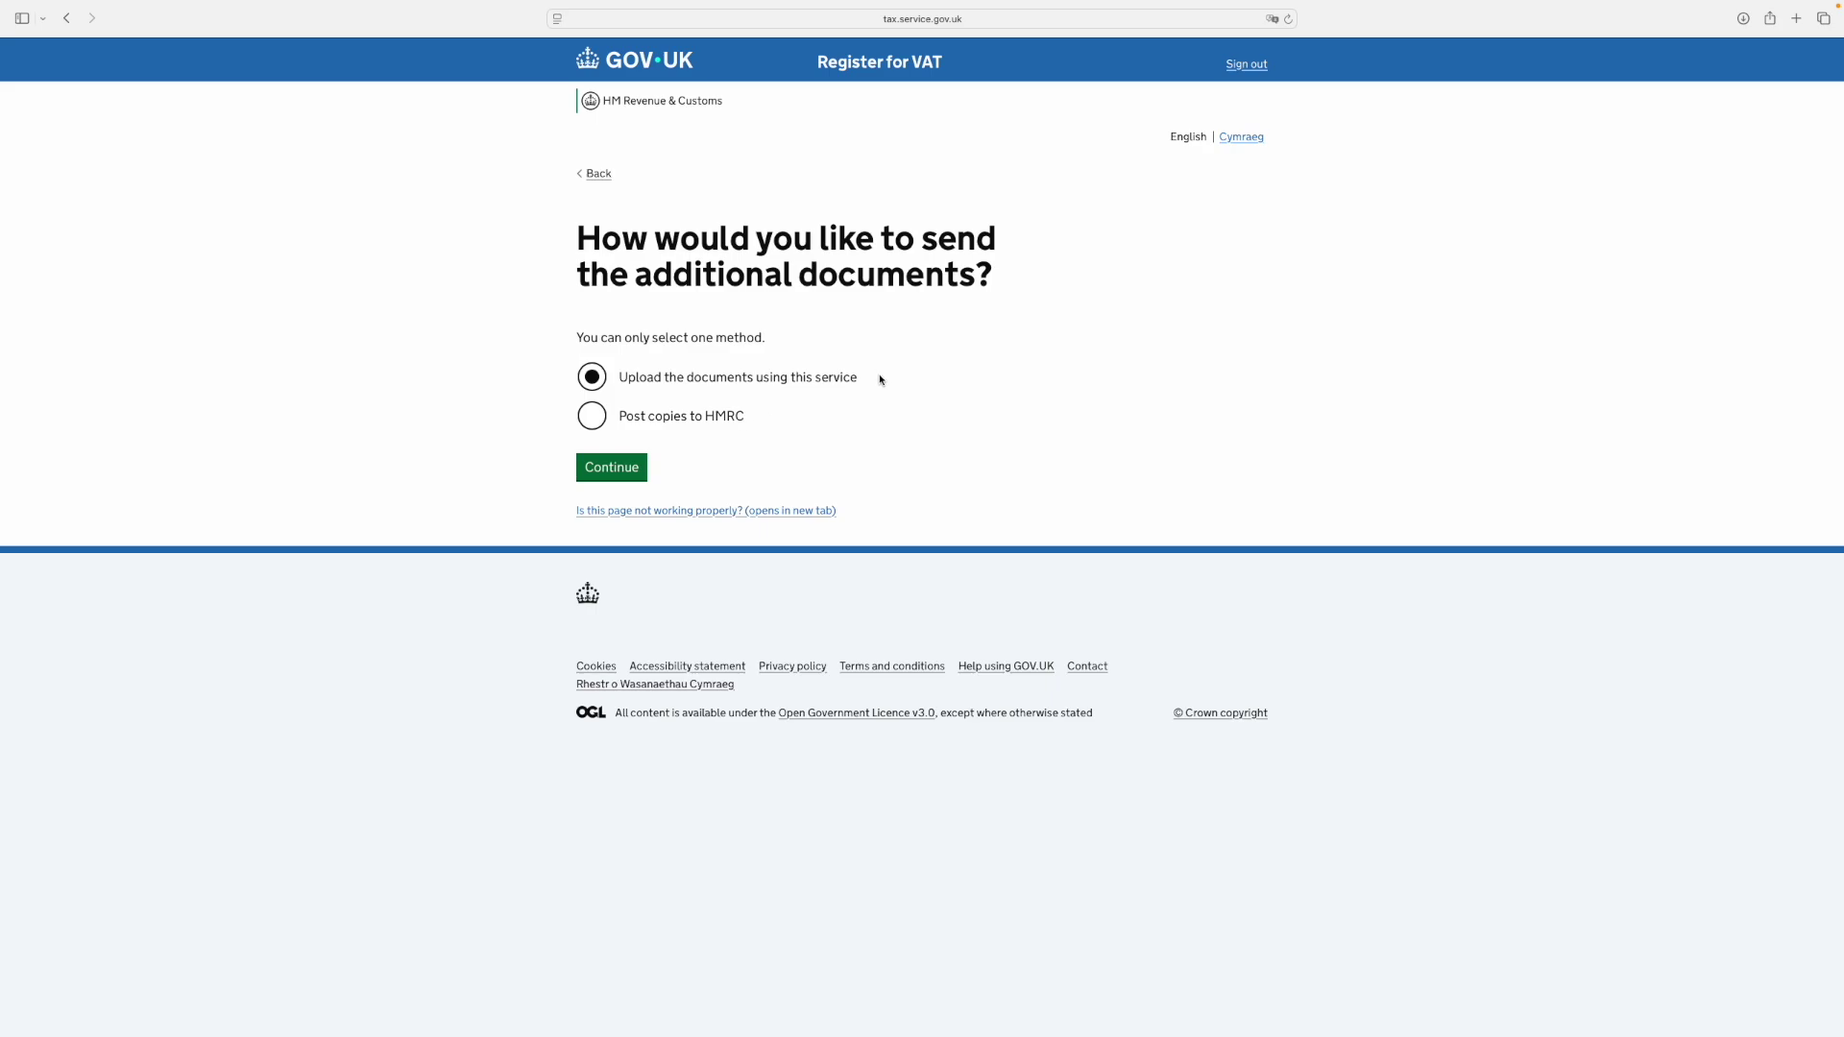
Choose online upload and upload passeport.pdf as the first identity document.
left_click(620, 470)
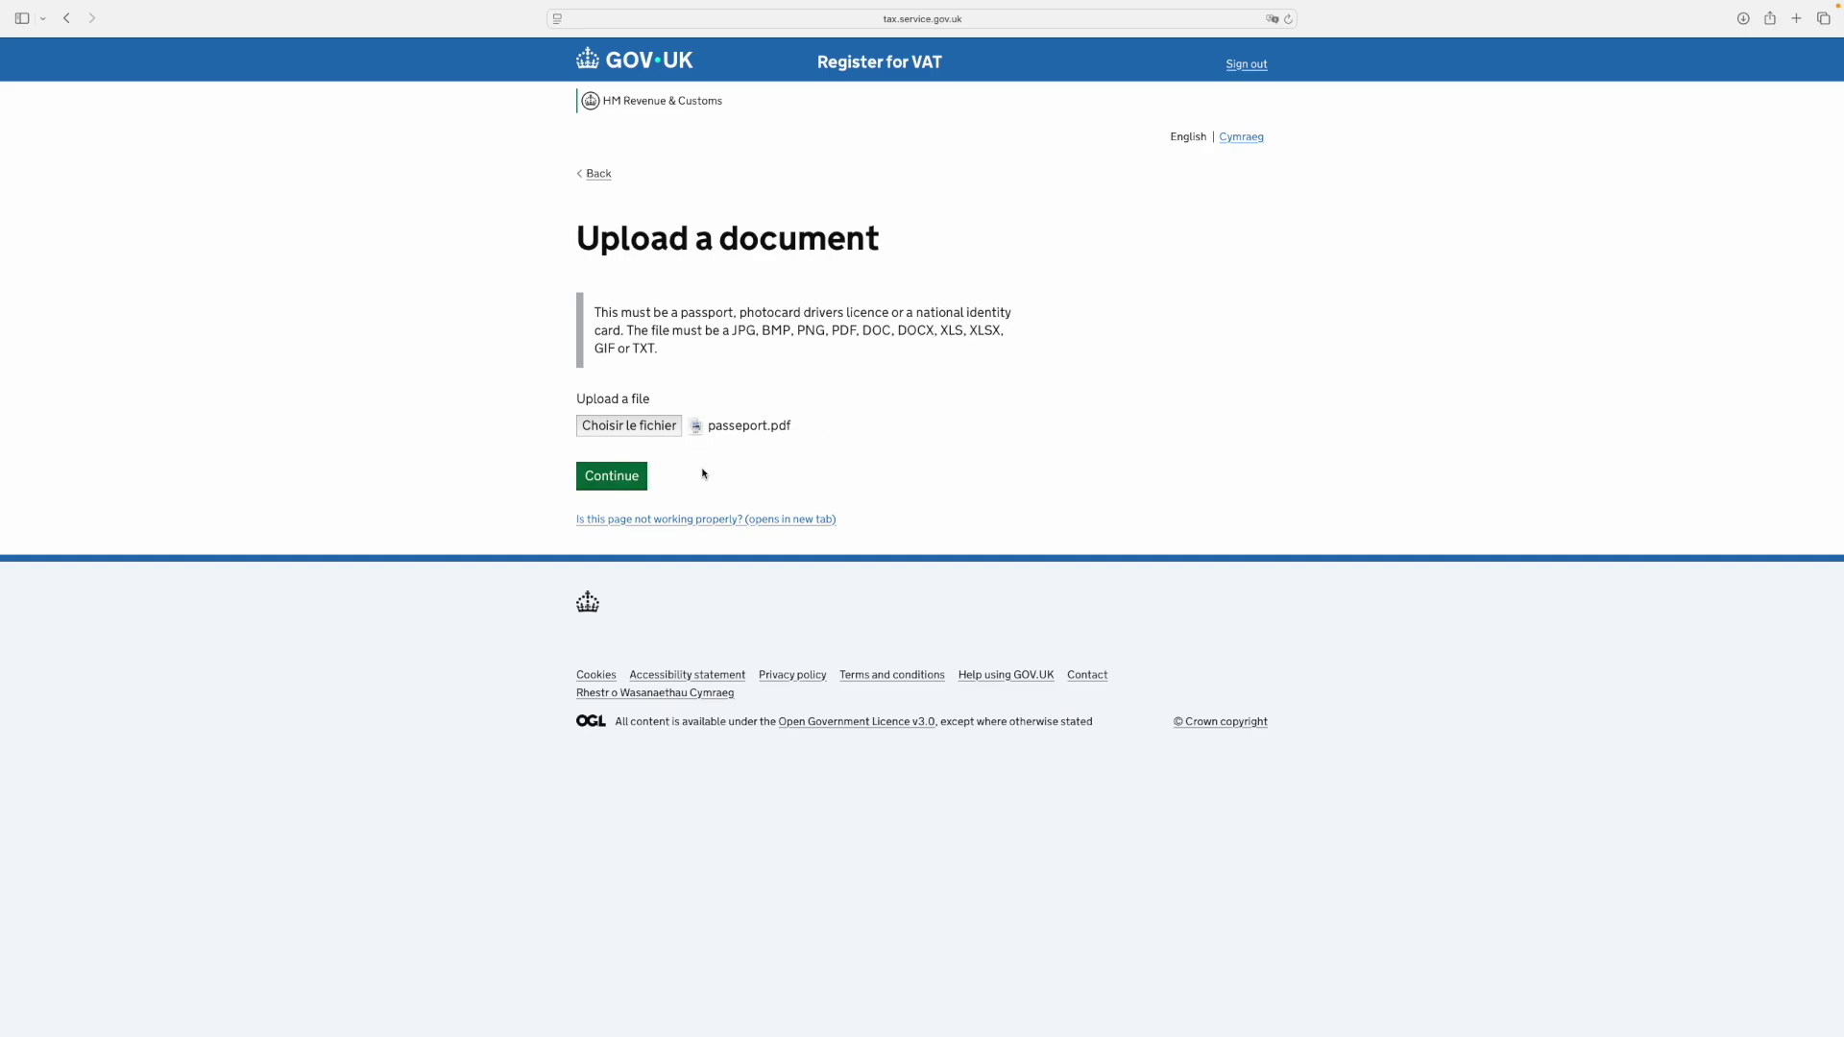
left_click(619, 477)
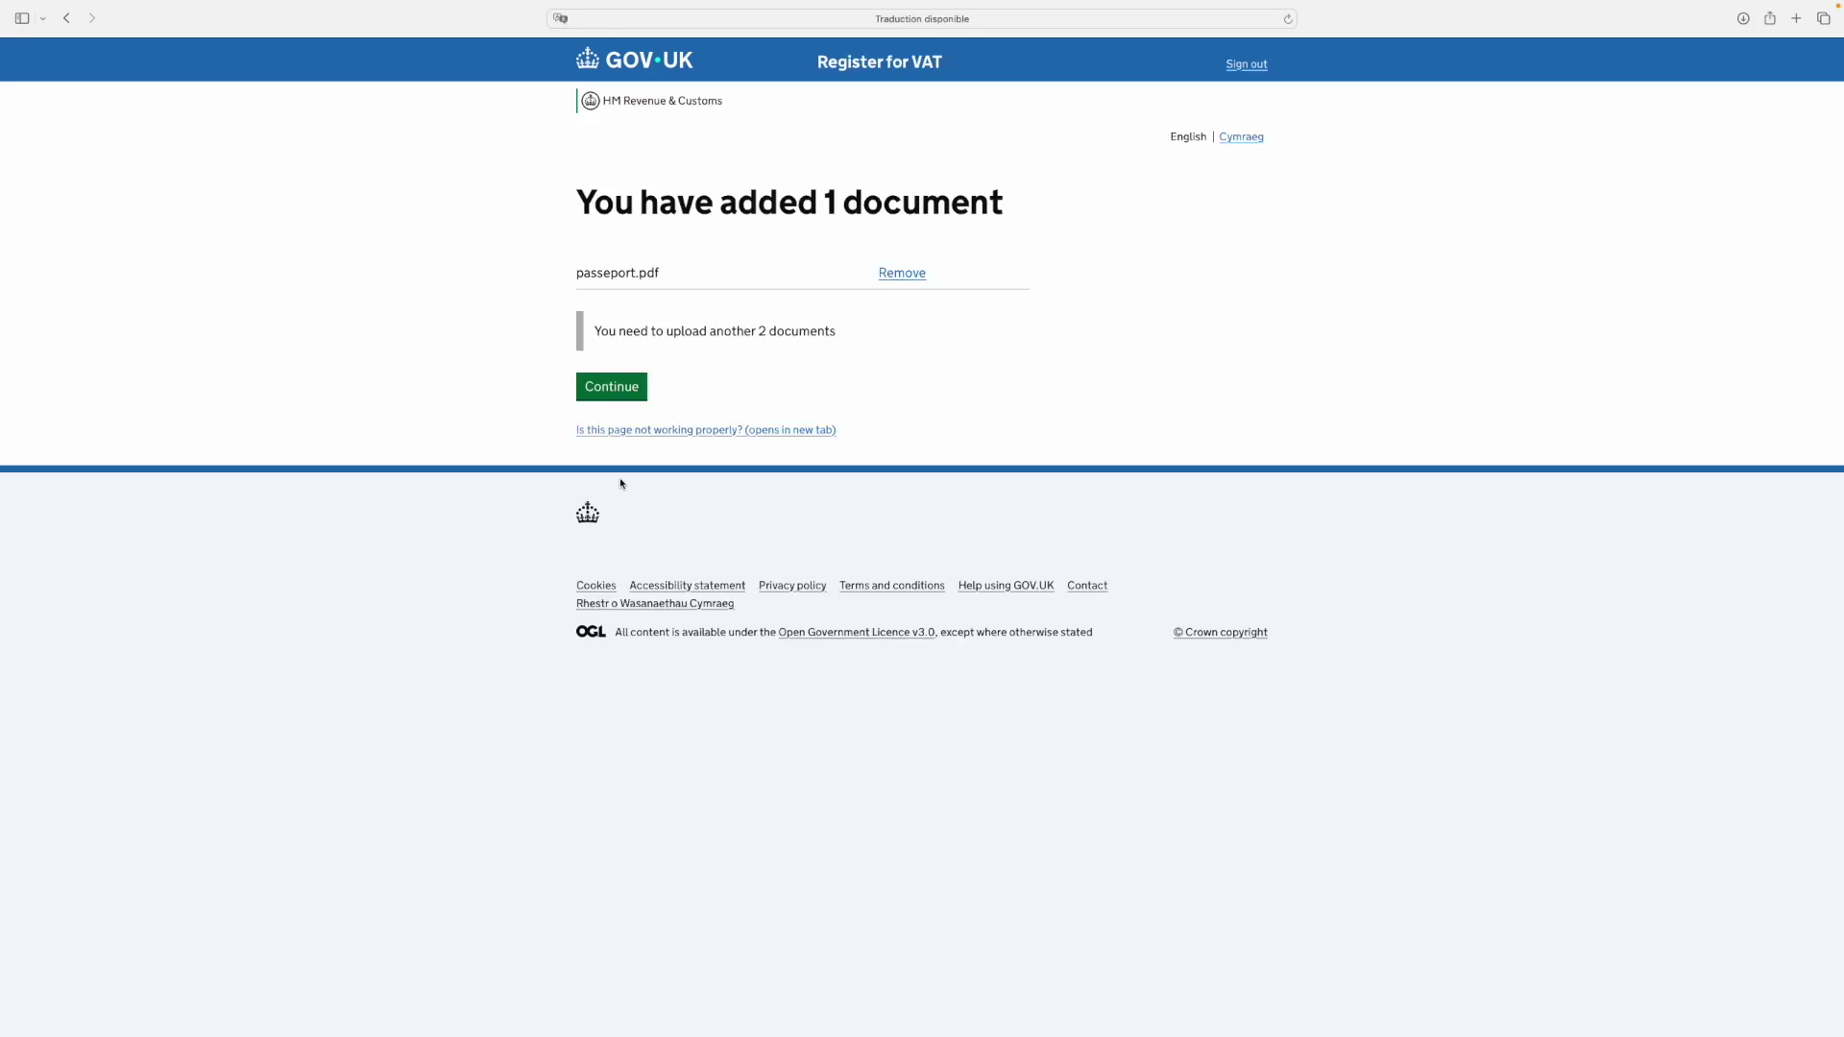
left_click(619, 389)
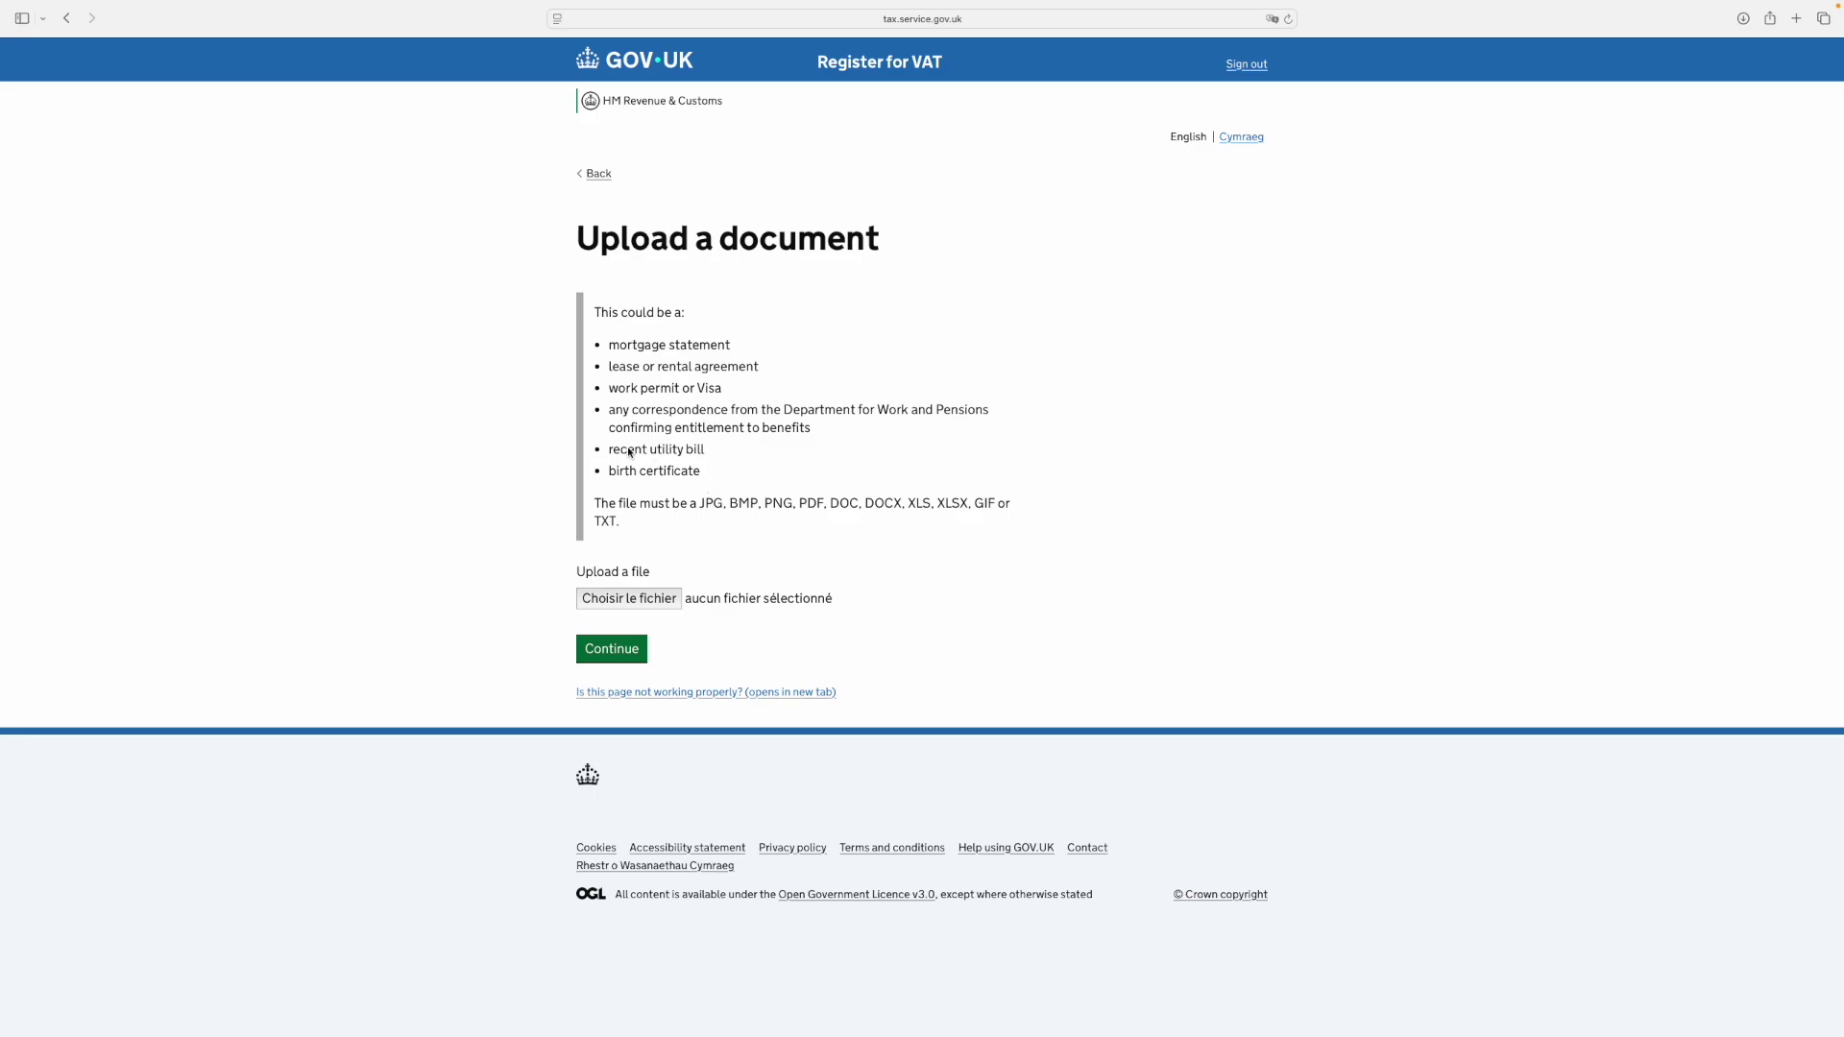
left_click_drag(630, 454, 700, 475)
left_click(772, 480)
Upload facture-edf.pdf and facture-SFR.pdf as the second and third documents.
left_click(645, 605)
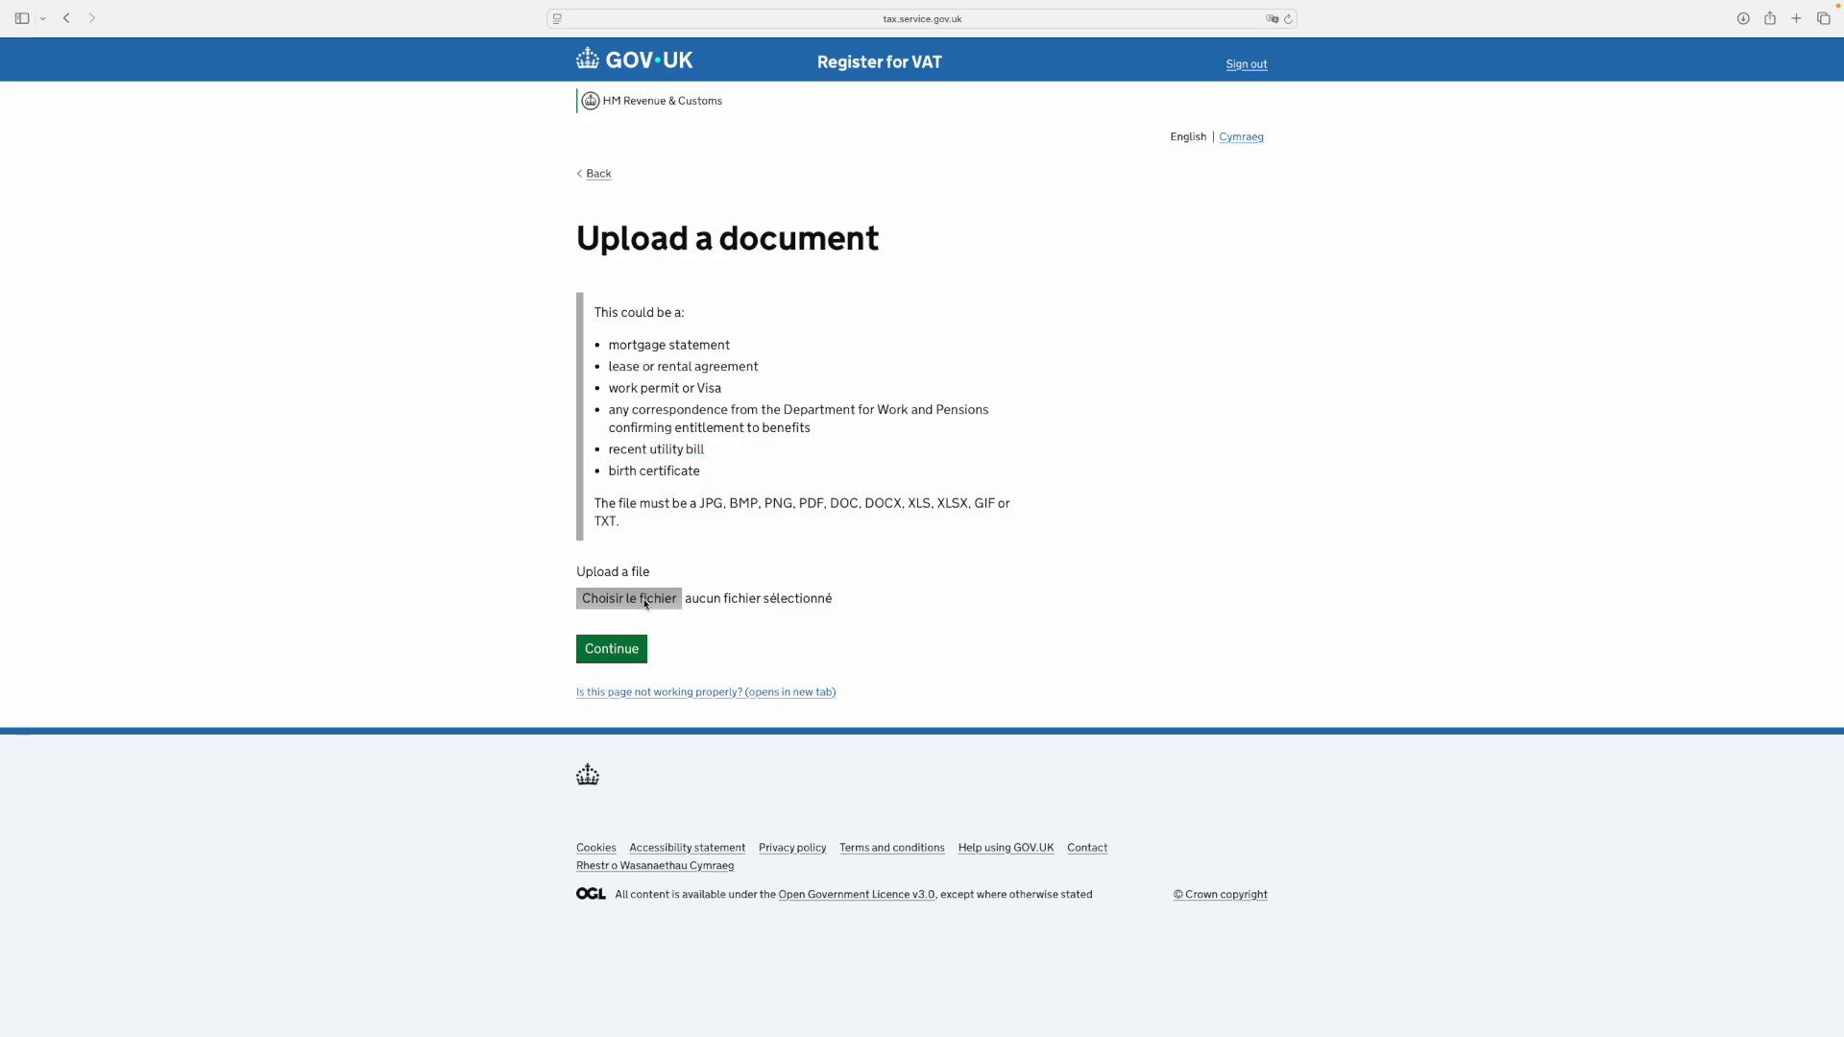
left_click(624, 653)
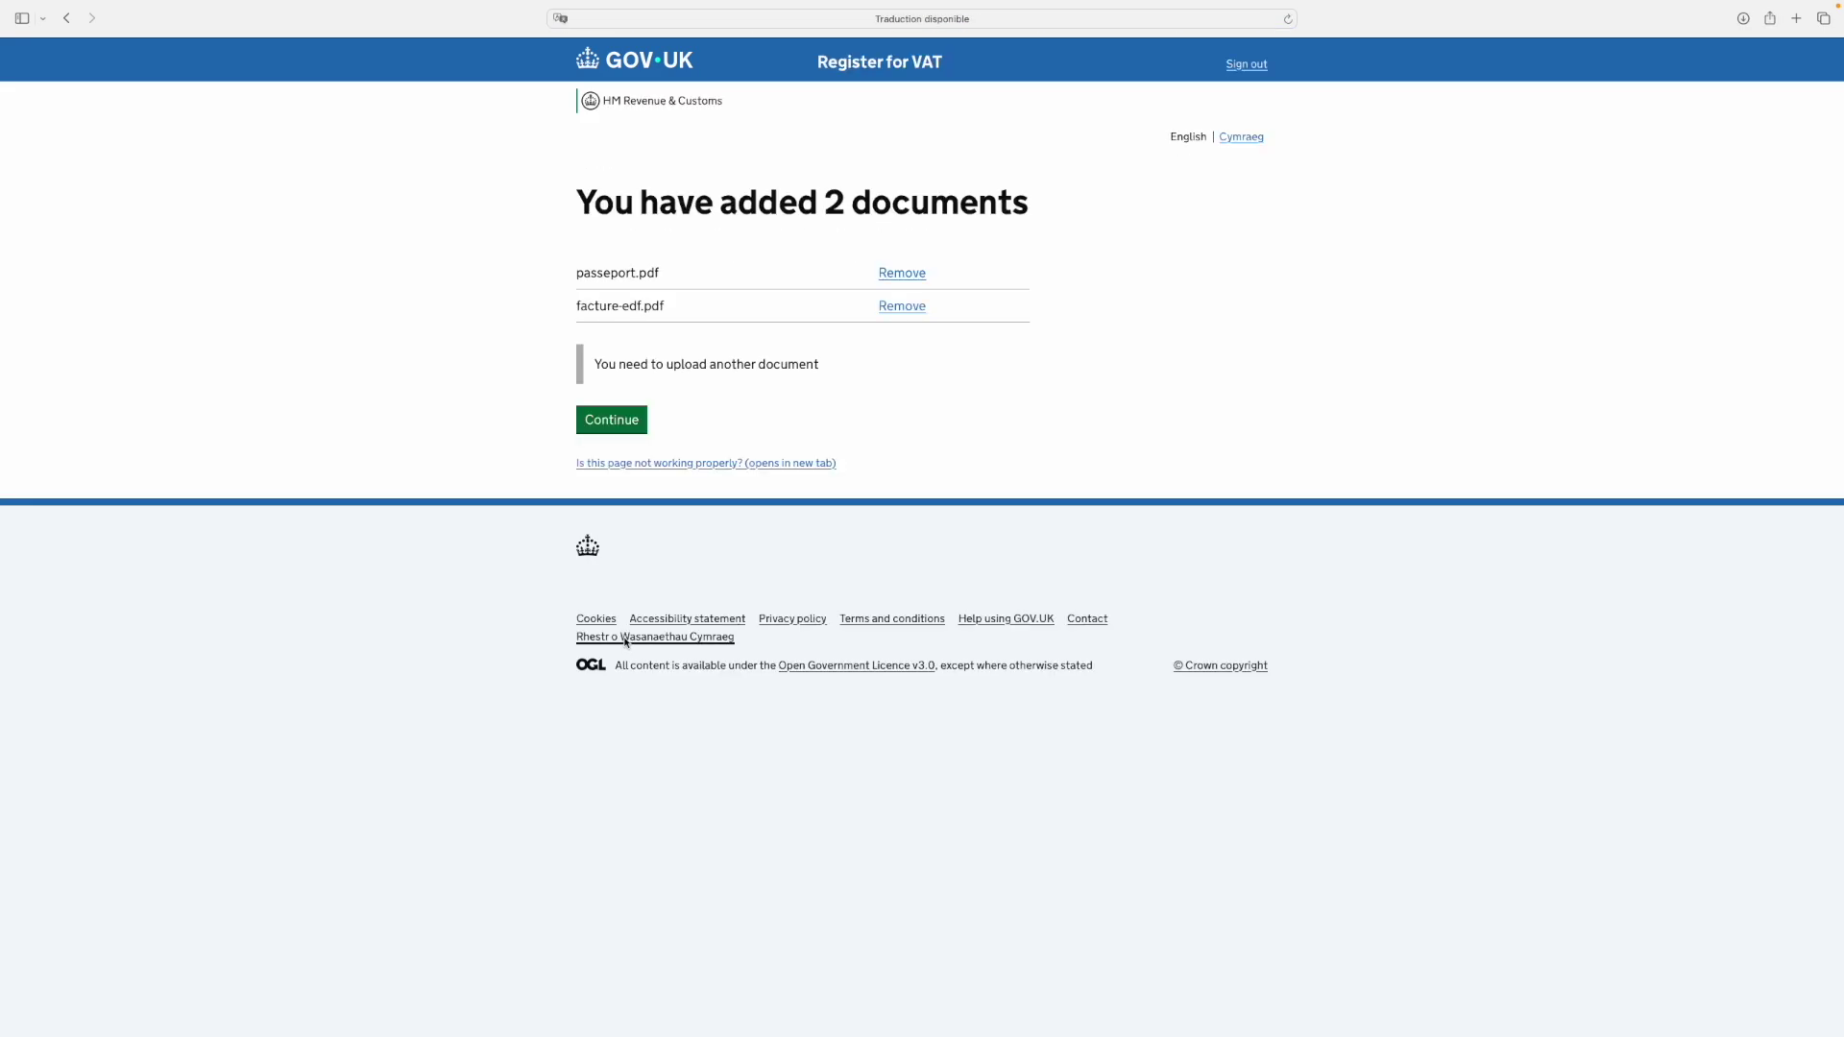
left_click(618, 424)
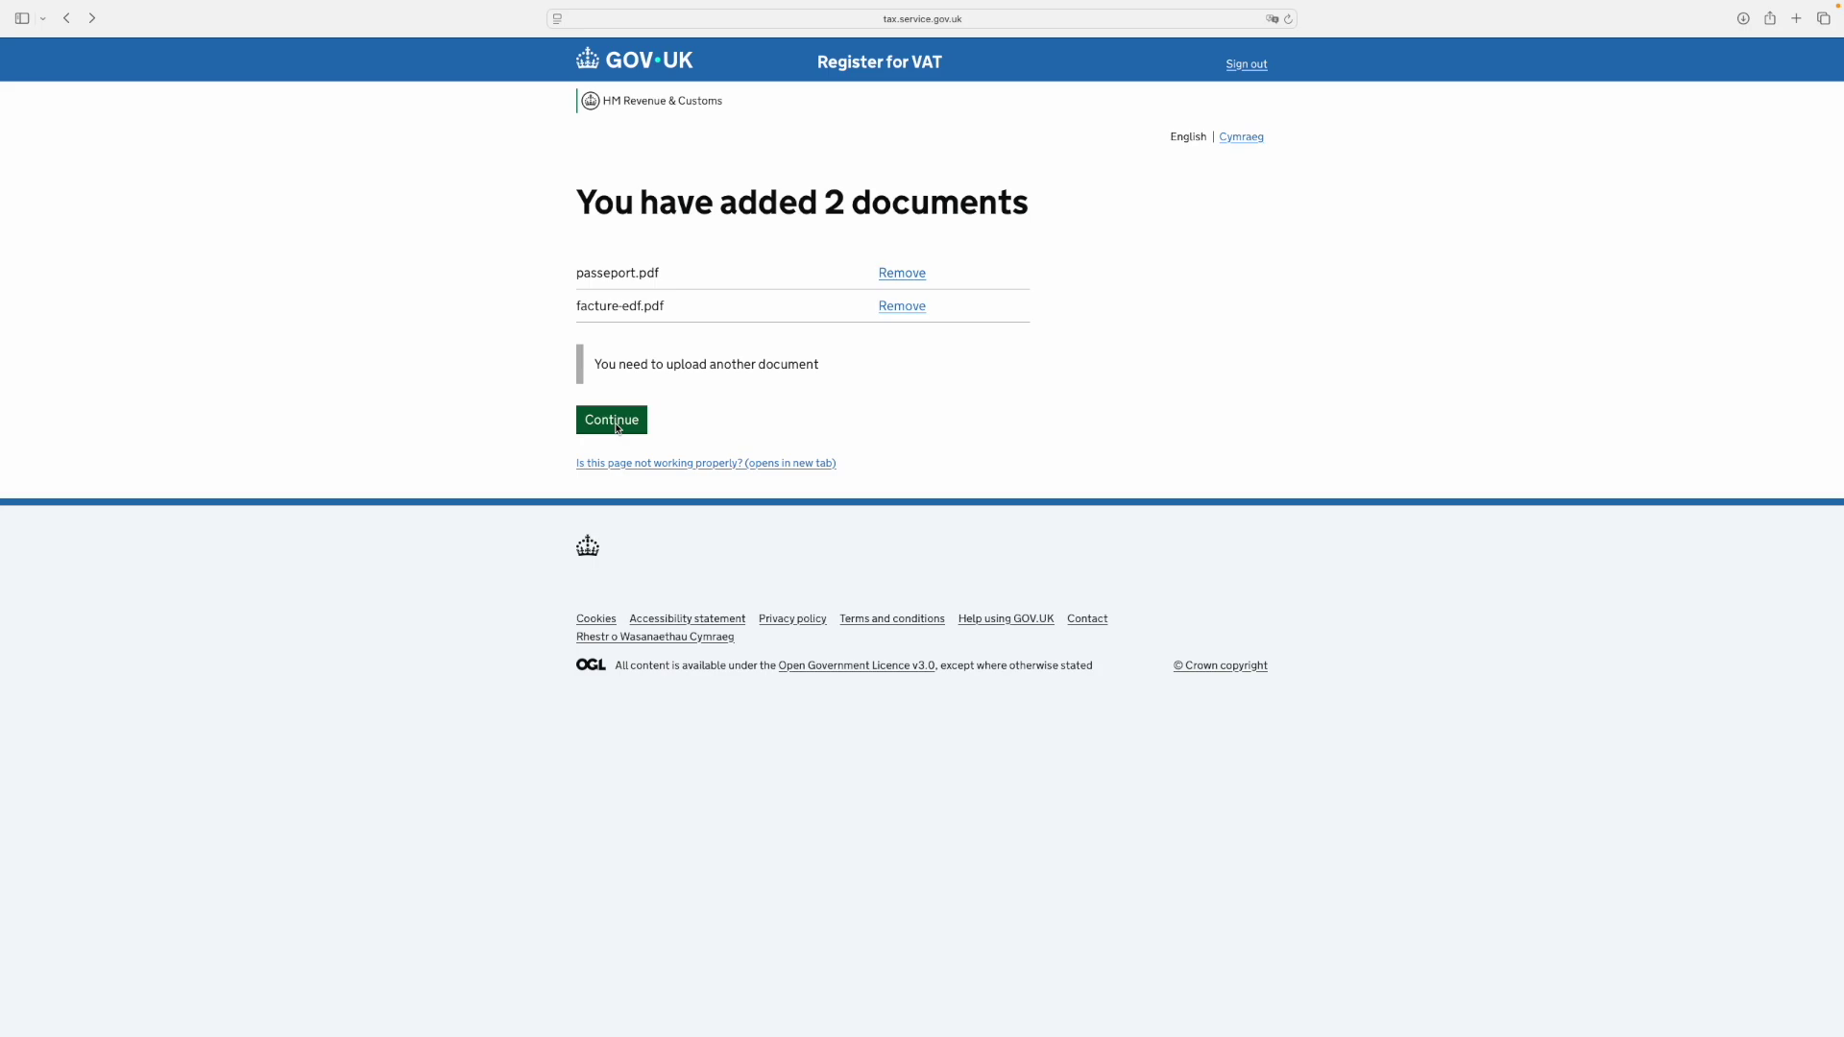
left_click(618, 427)
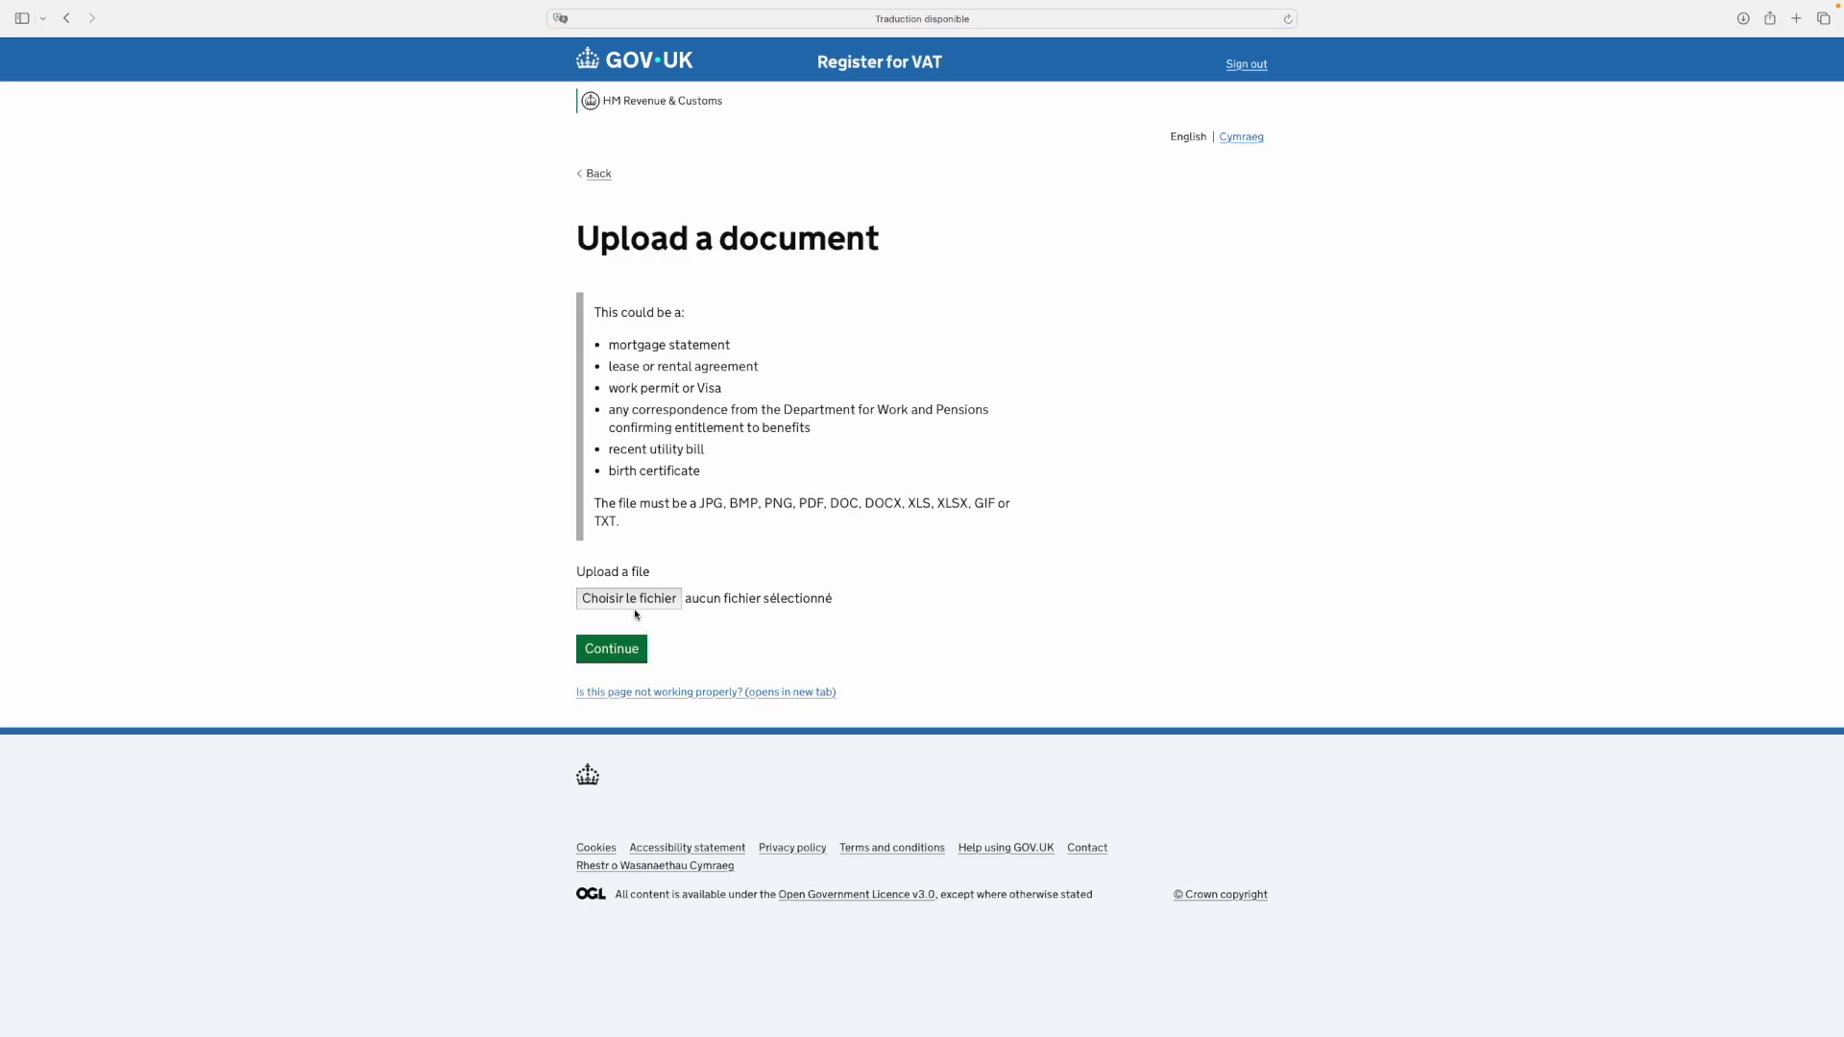
left_click(629, 598)
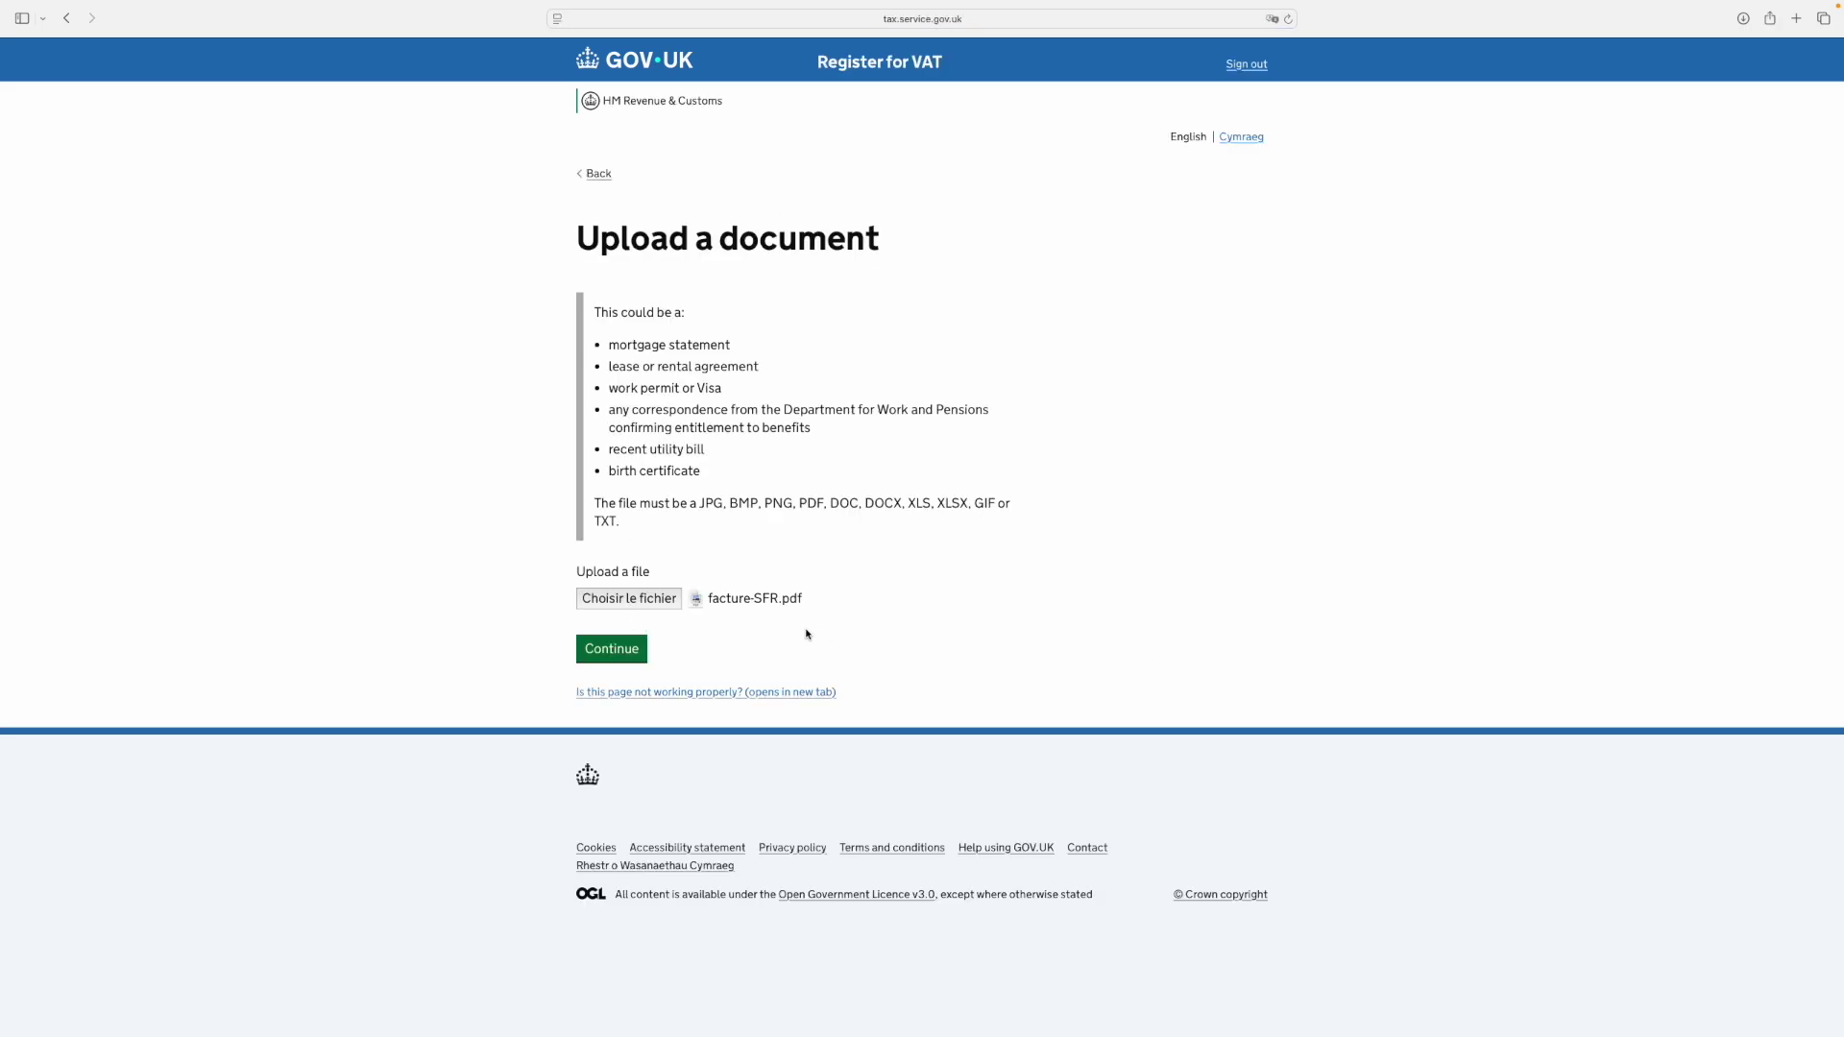
left_click(613, 651)
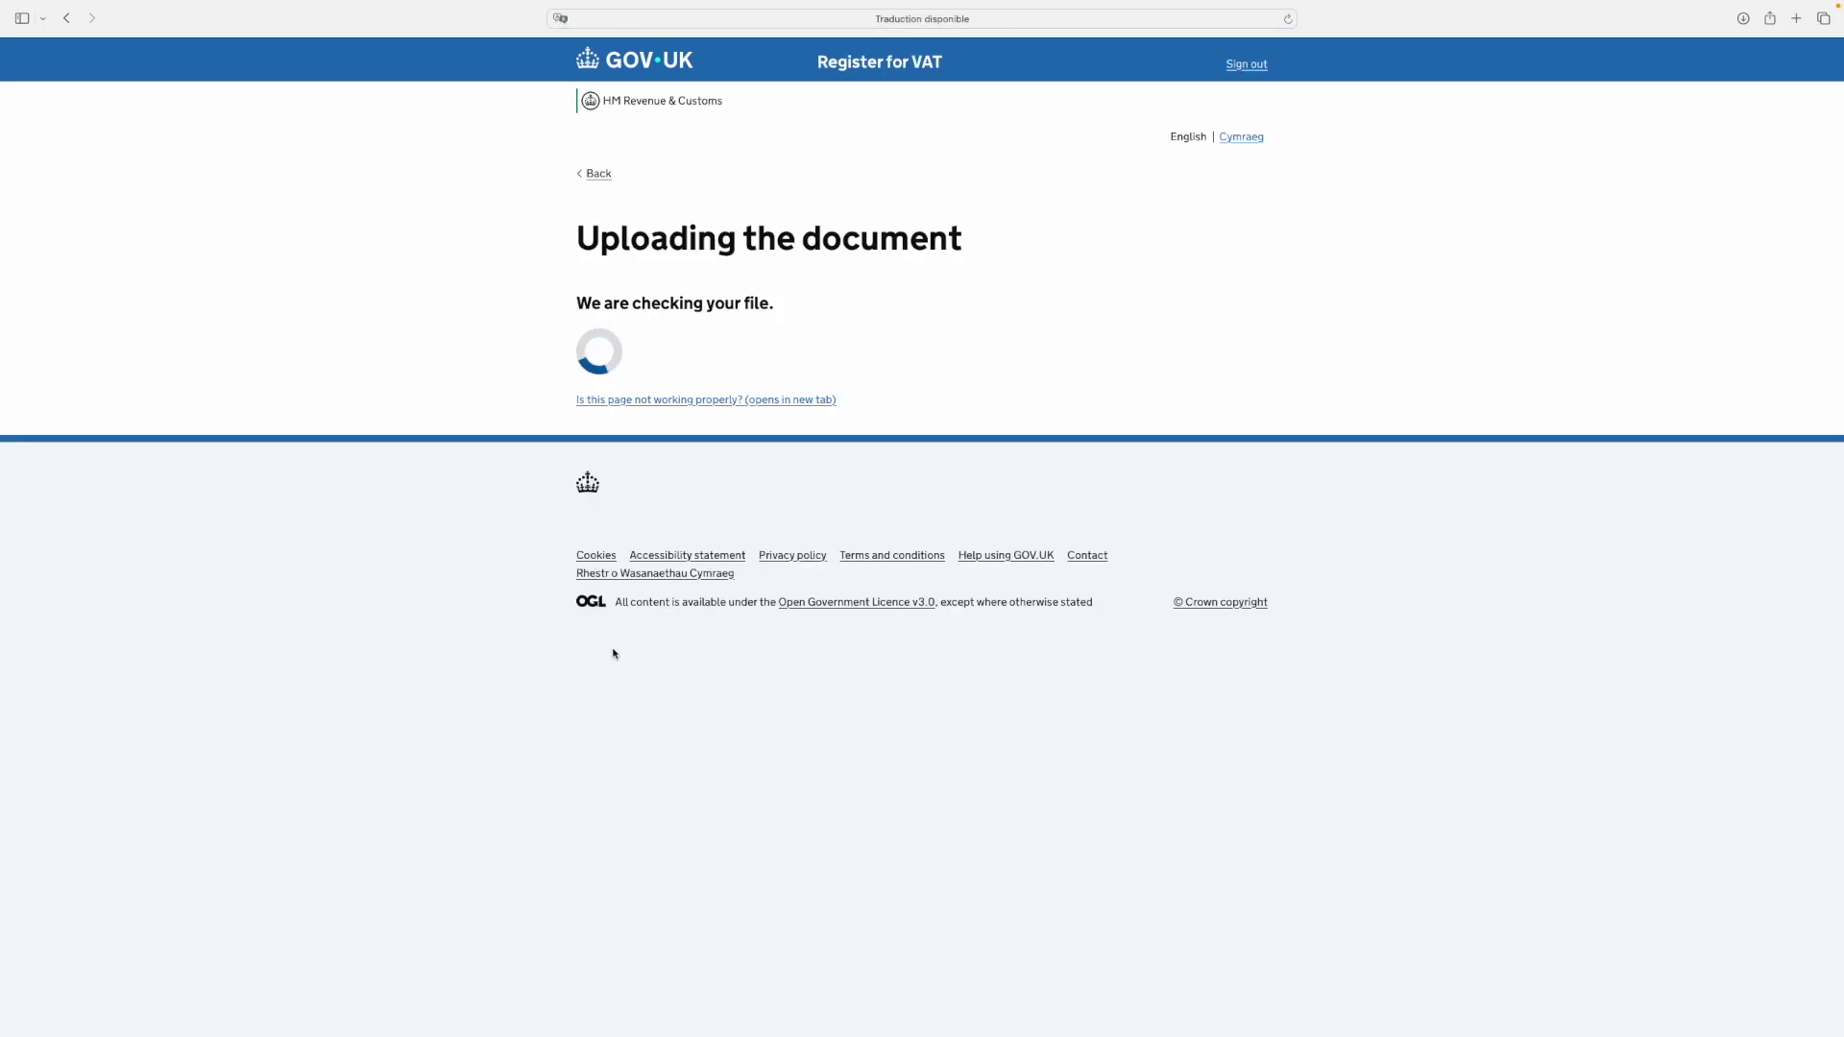
left_click(617, 393)
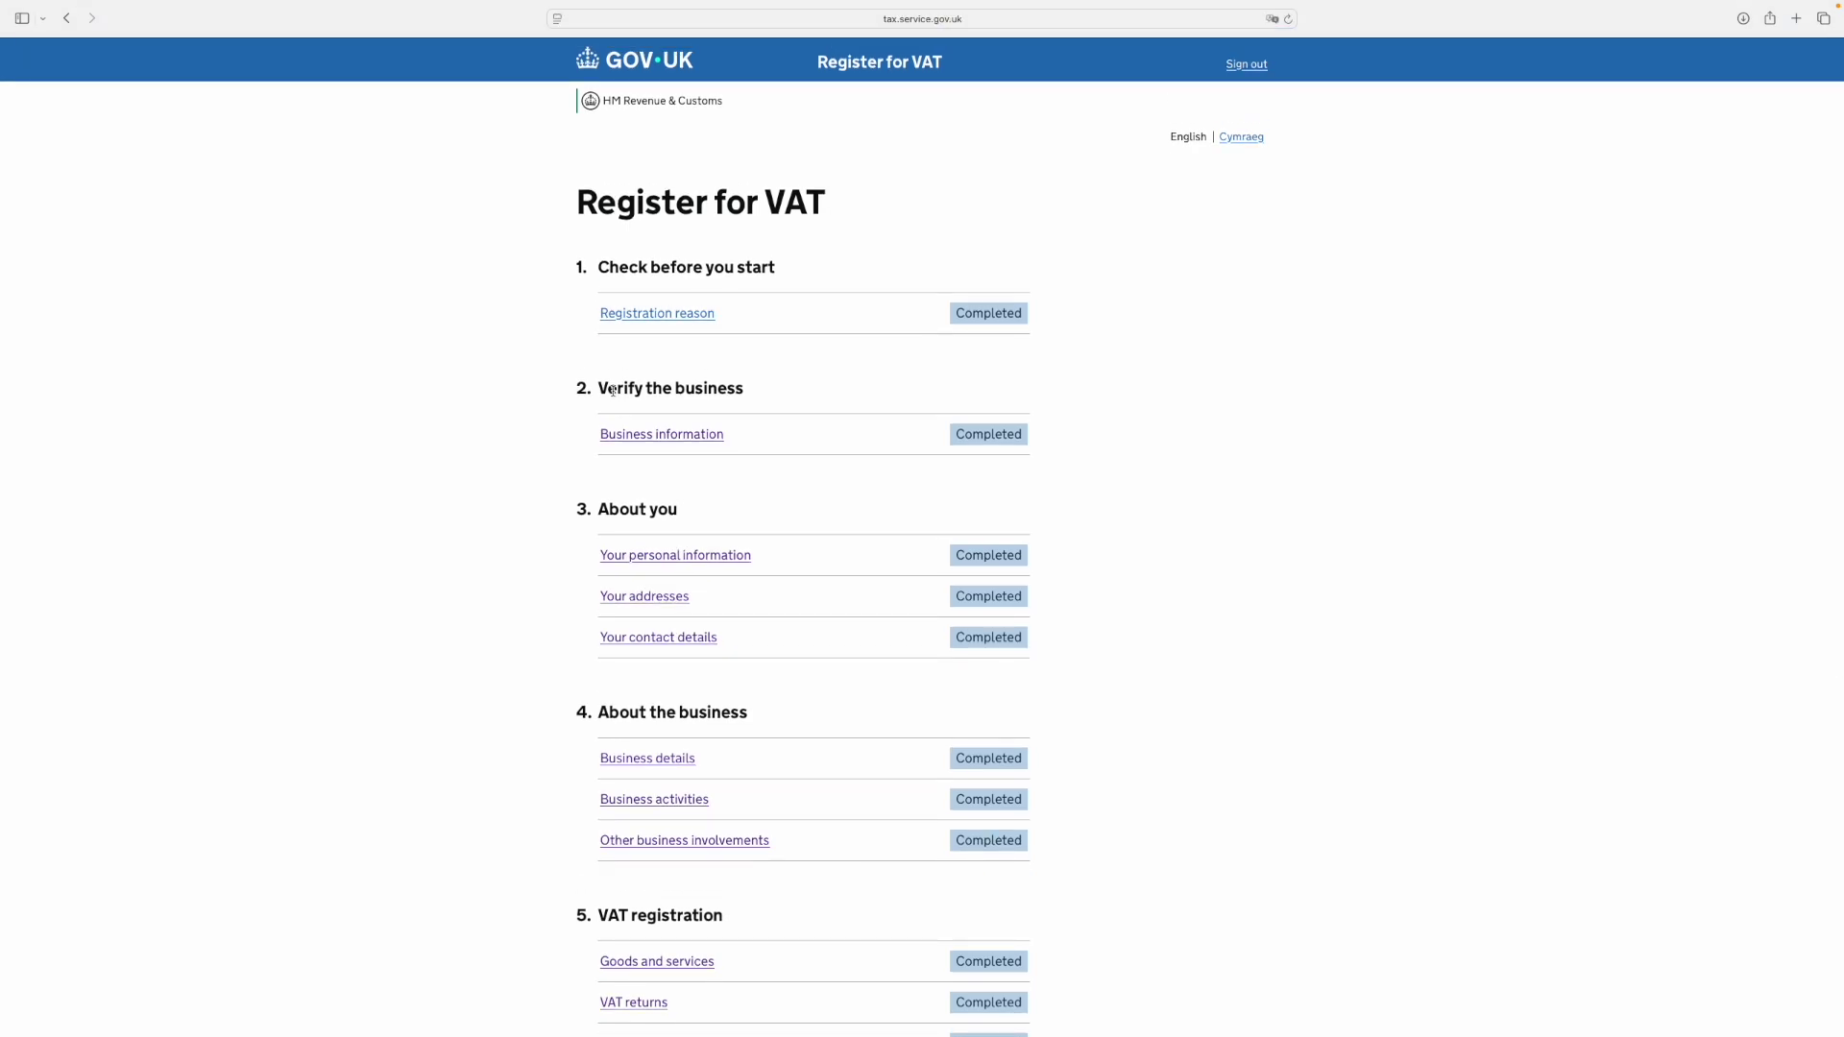
Open Check answers and submit with all sections shown, and scroll through every answer.
scroll(612, 390, "down", 6)
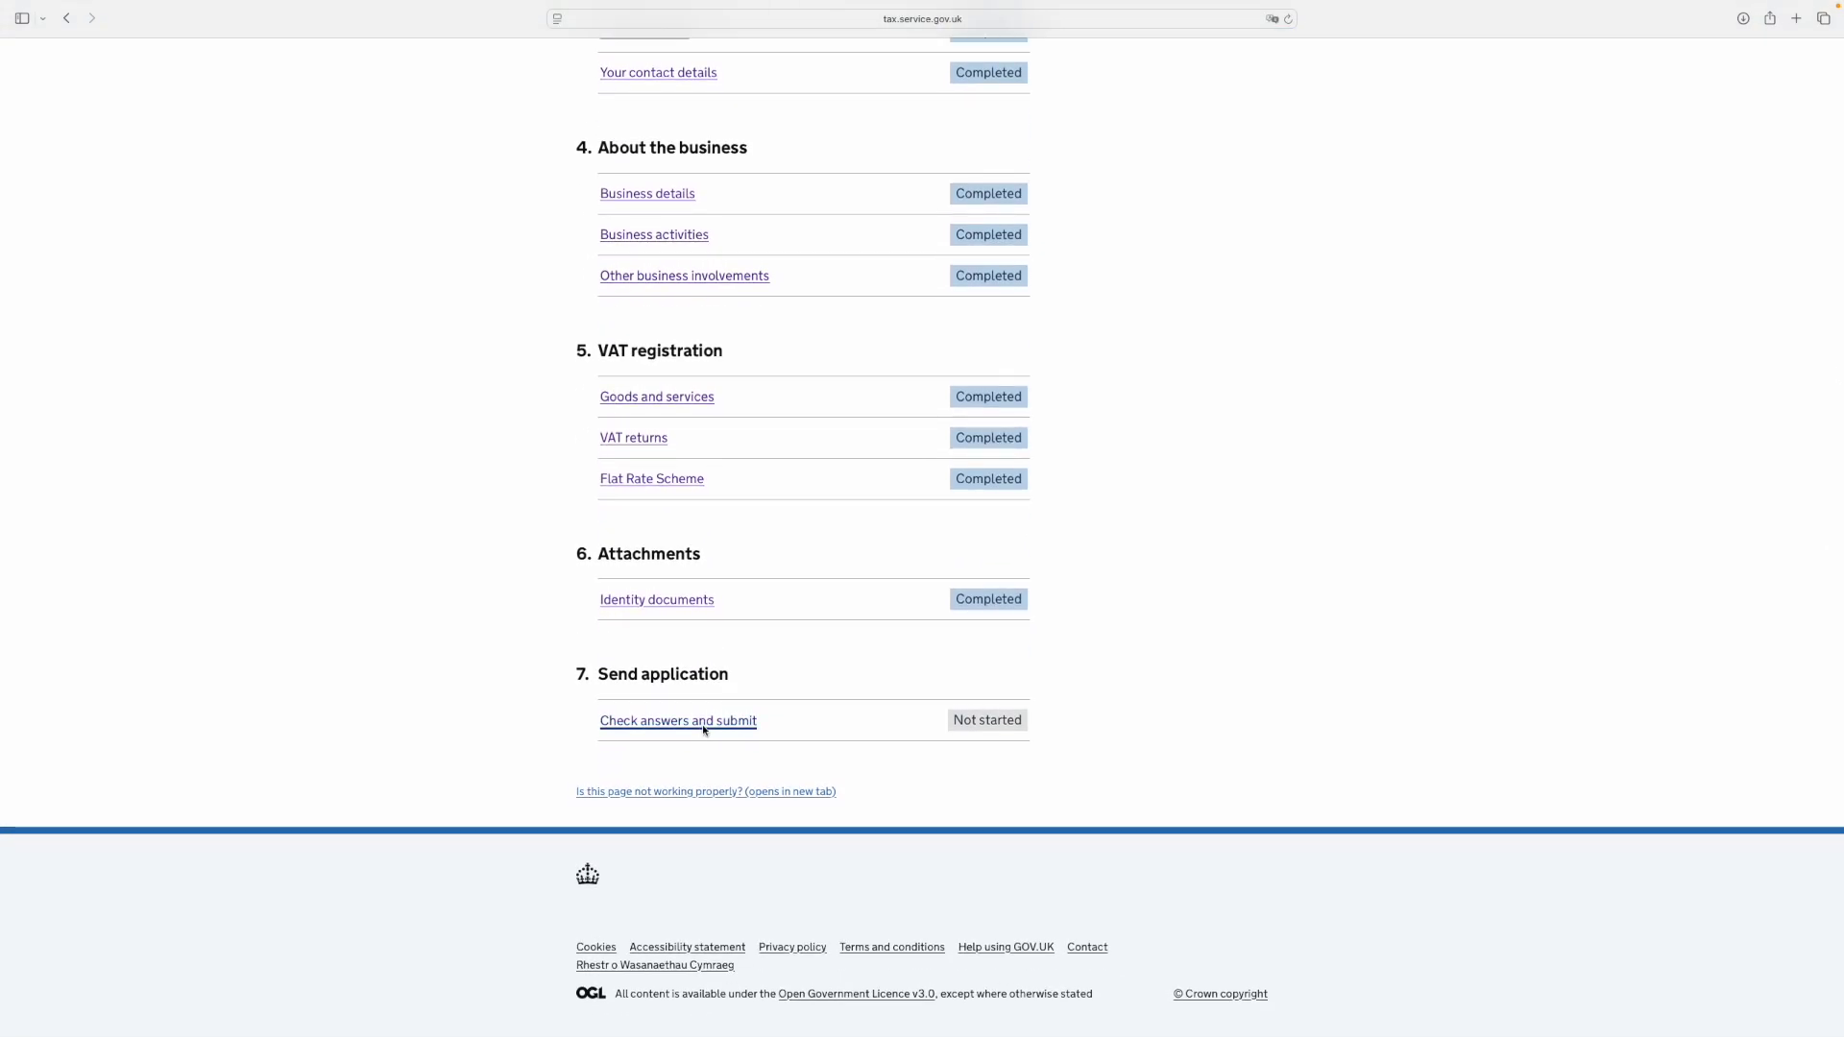
left_click(700, 730)
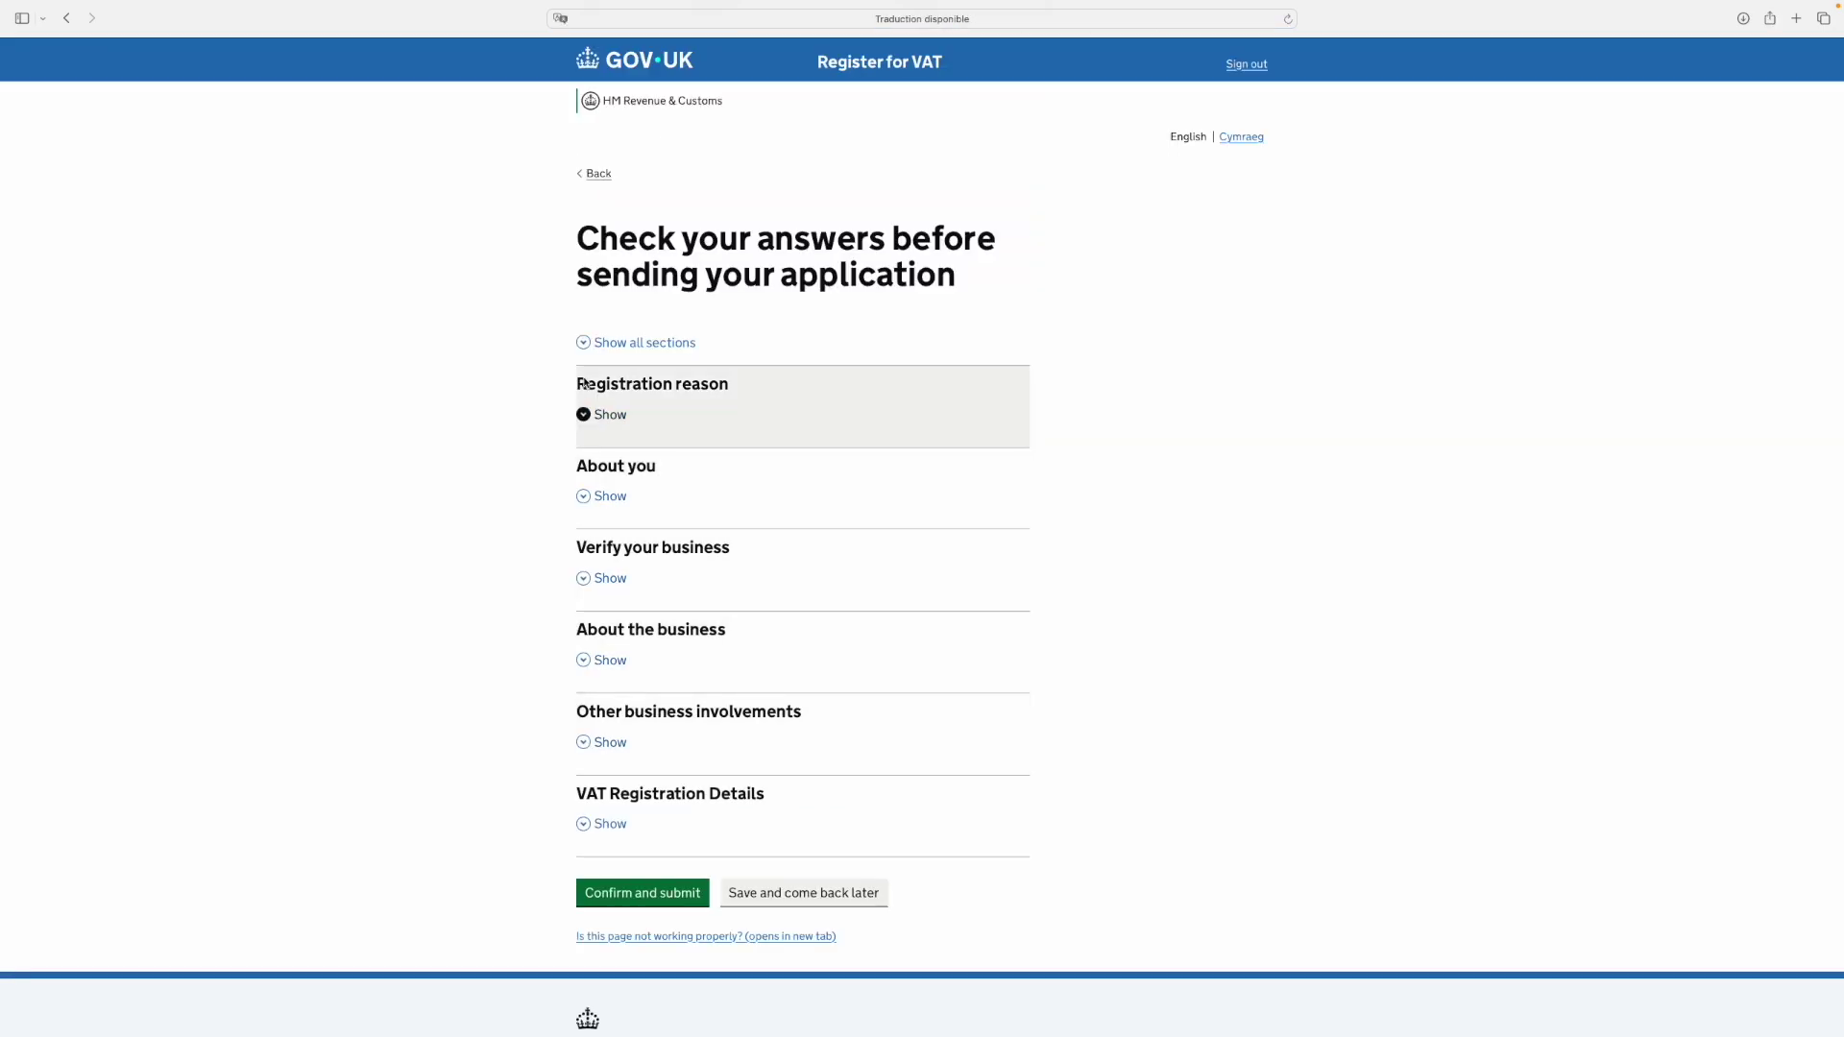
left_click(582, 355)
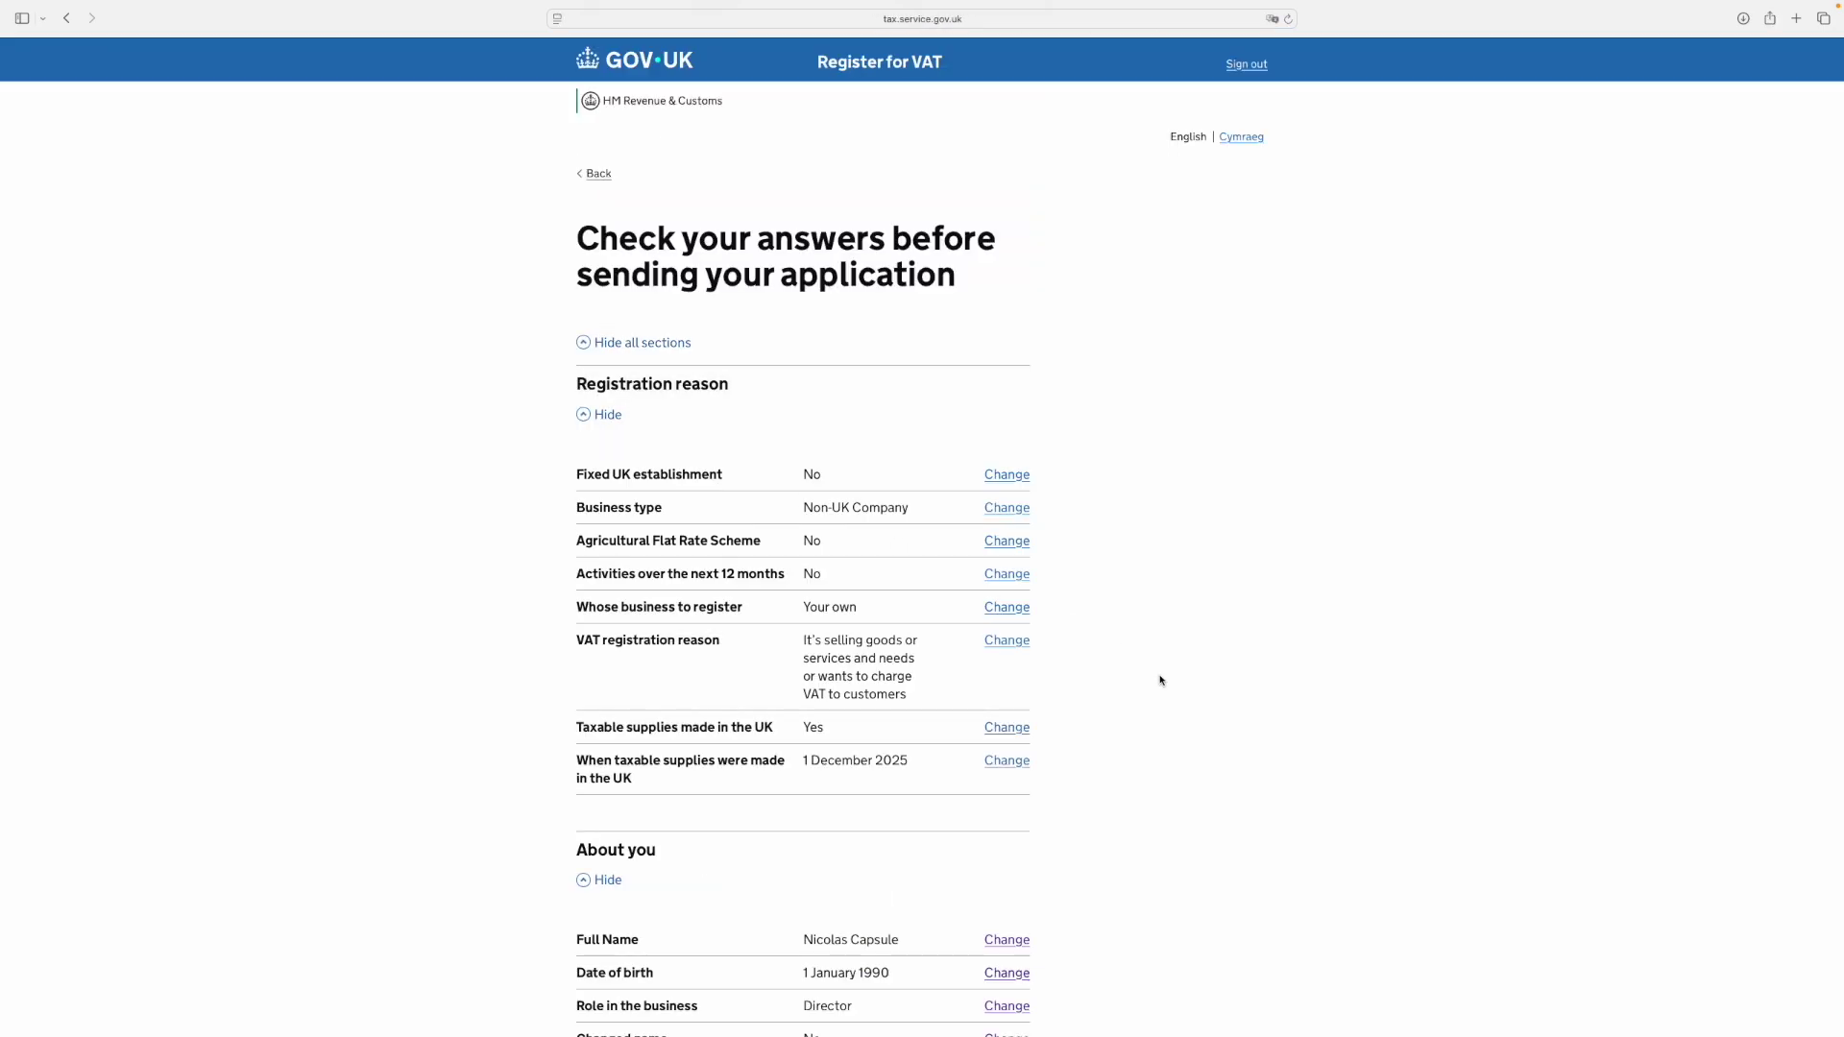
scroll(1136, 688, "down", 10)
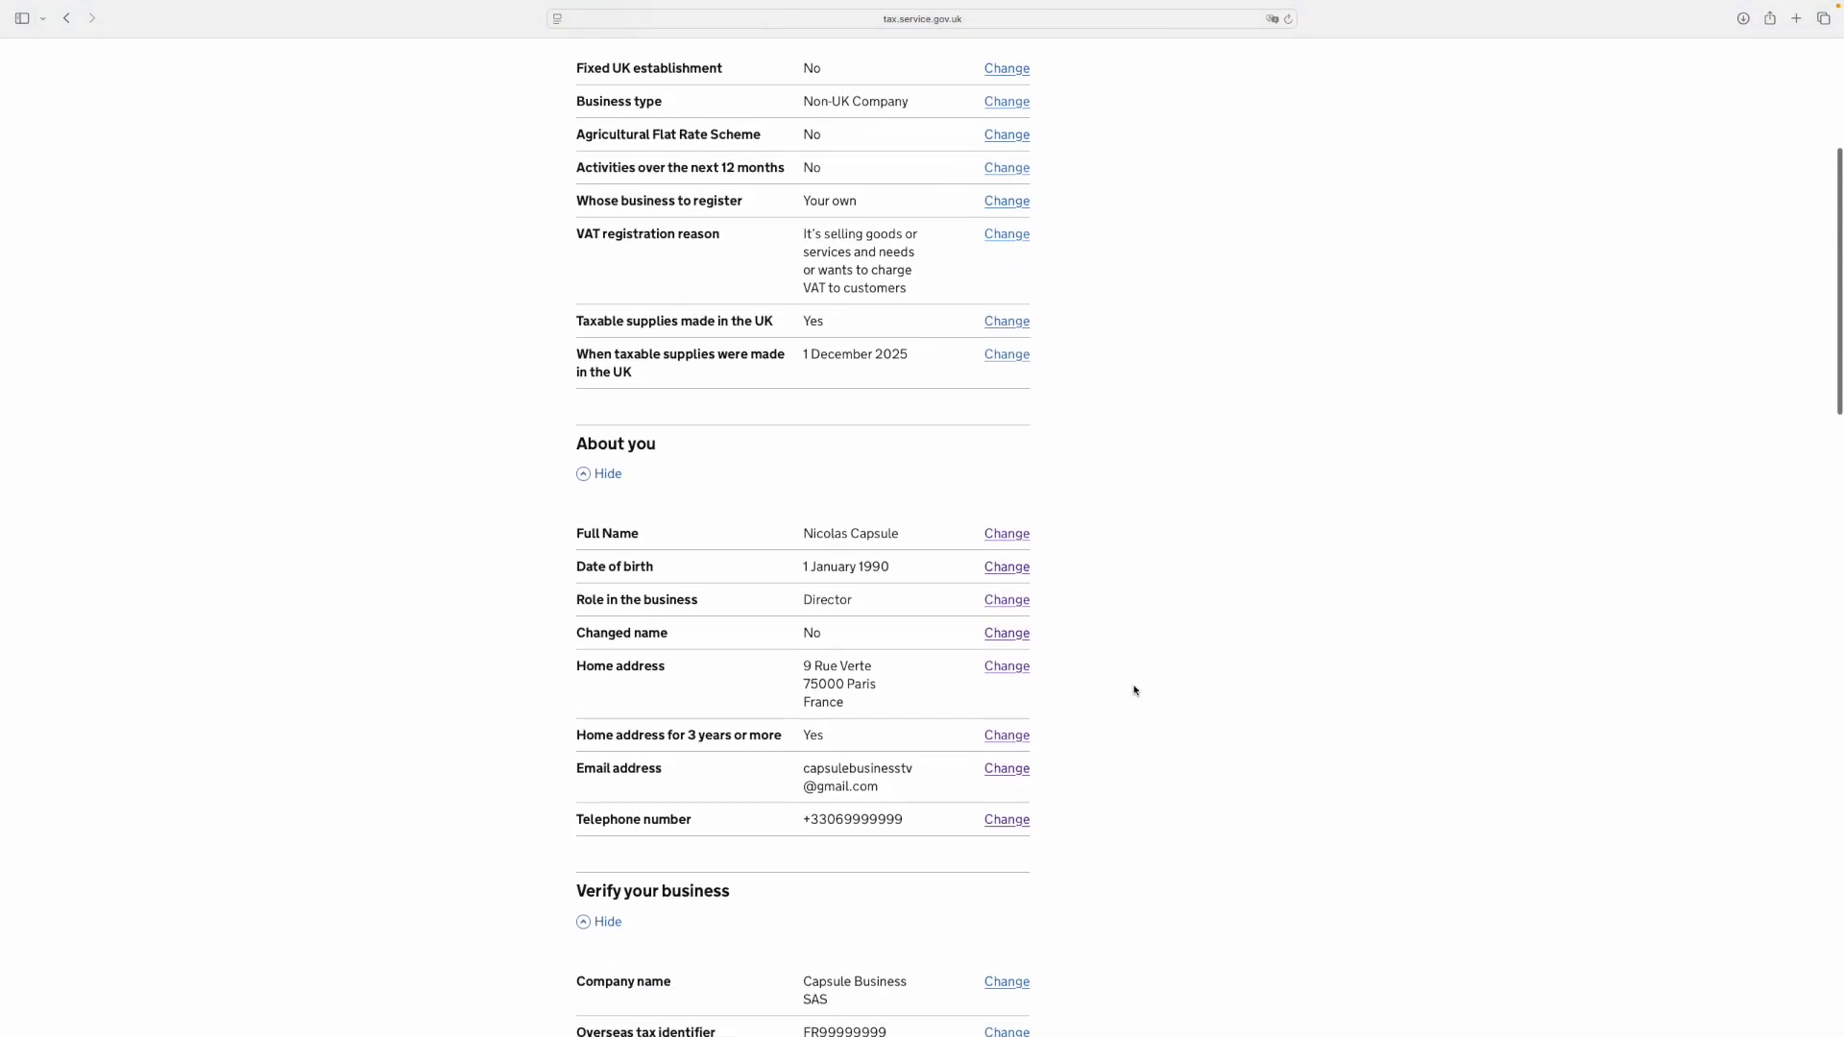
scroll(1134, 690, "down", 15)
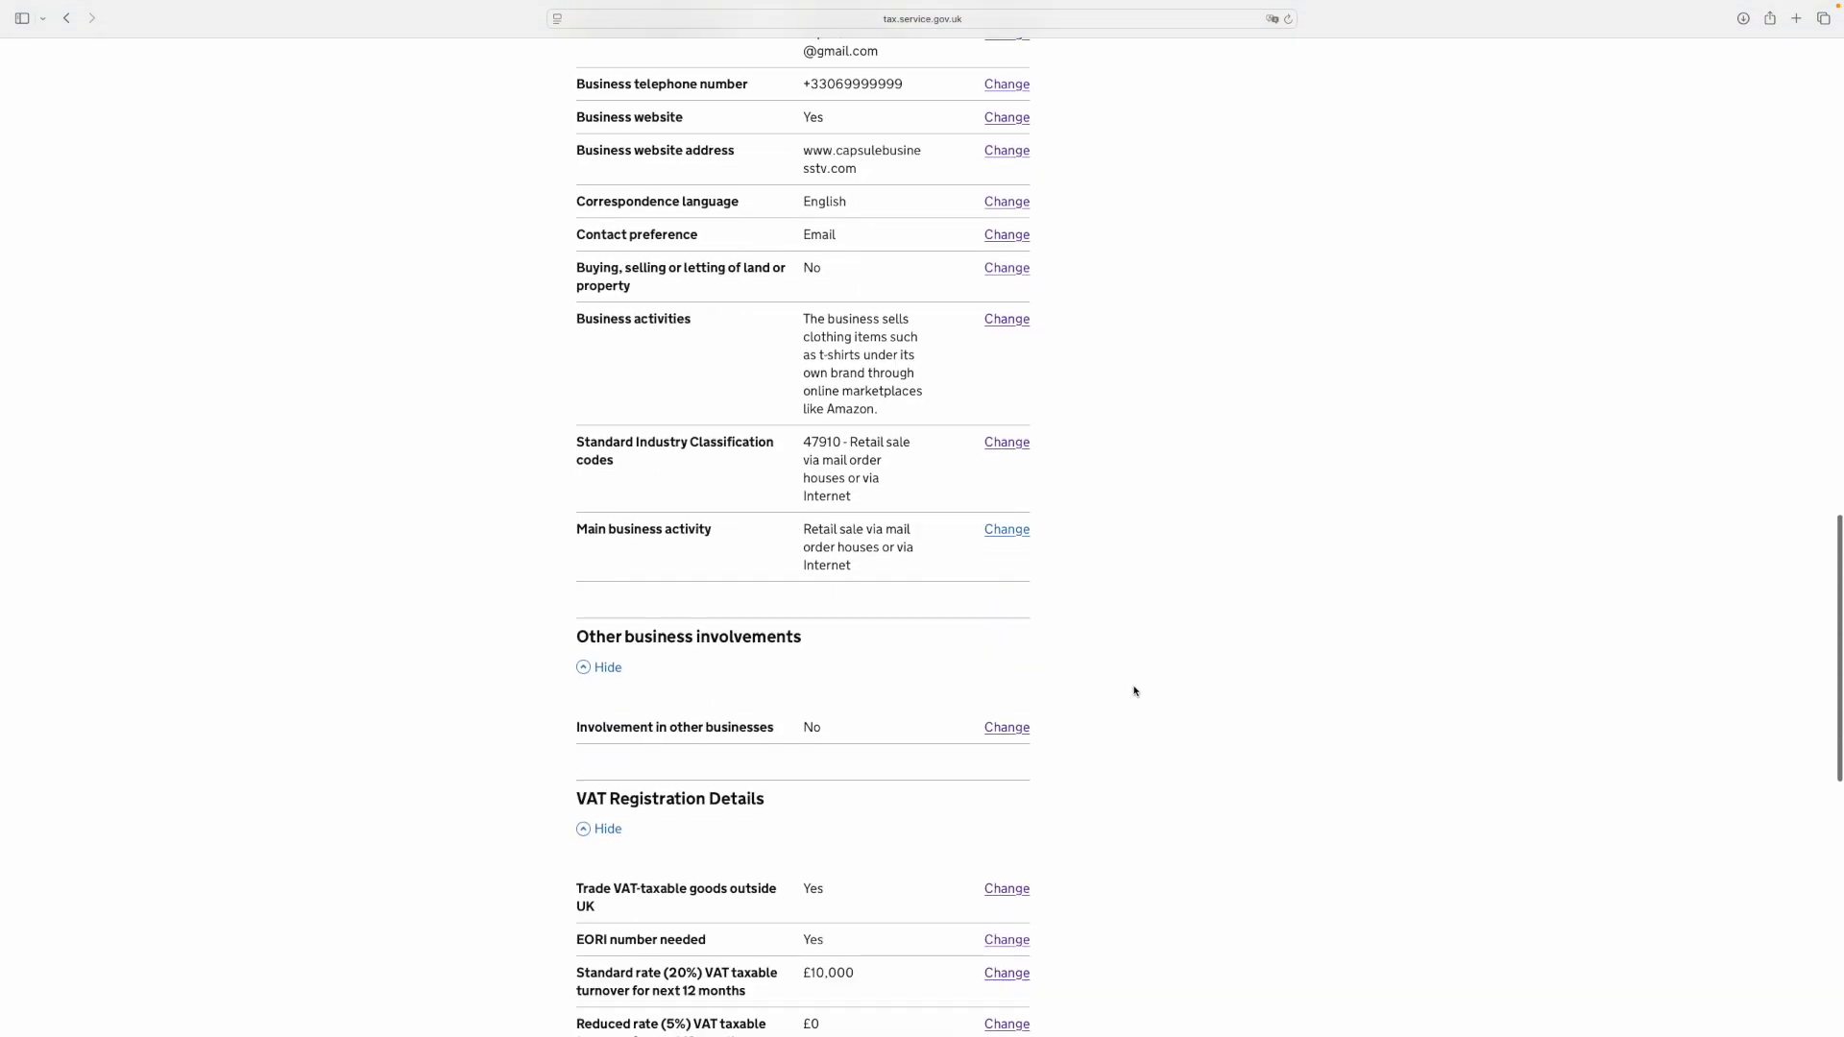
scroll(1134, 689, "down", 6)
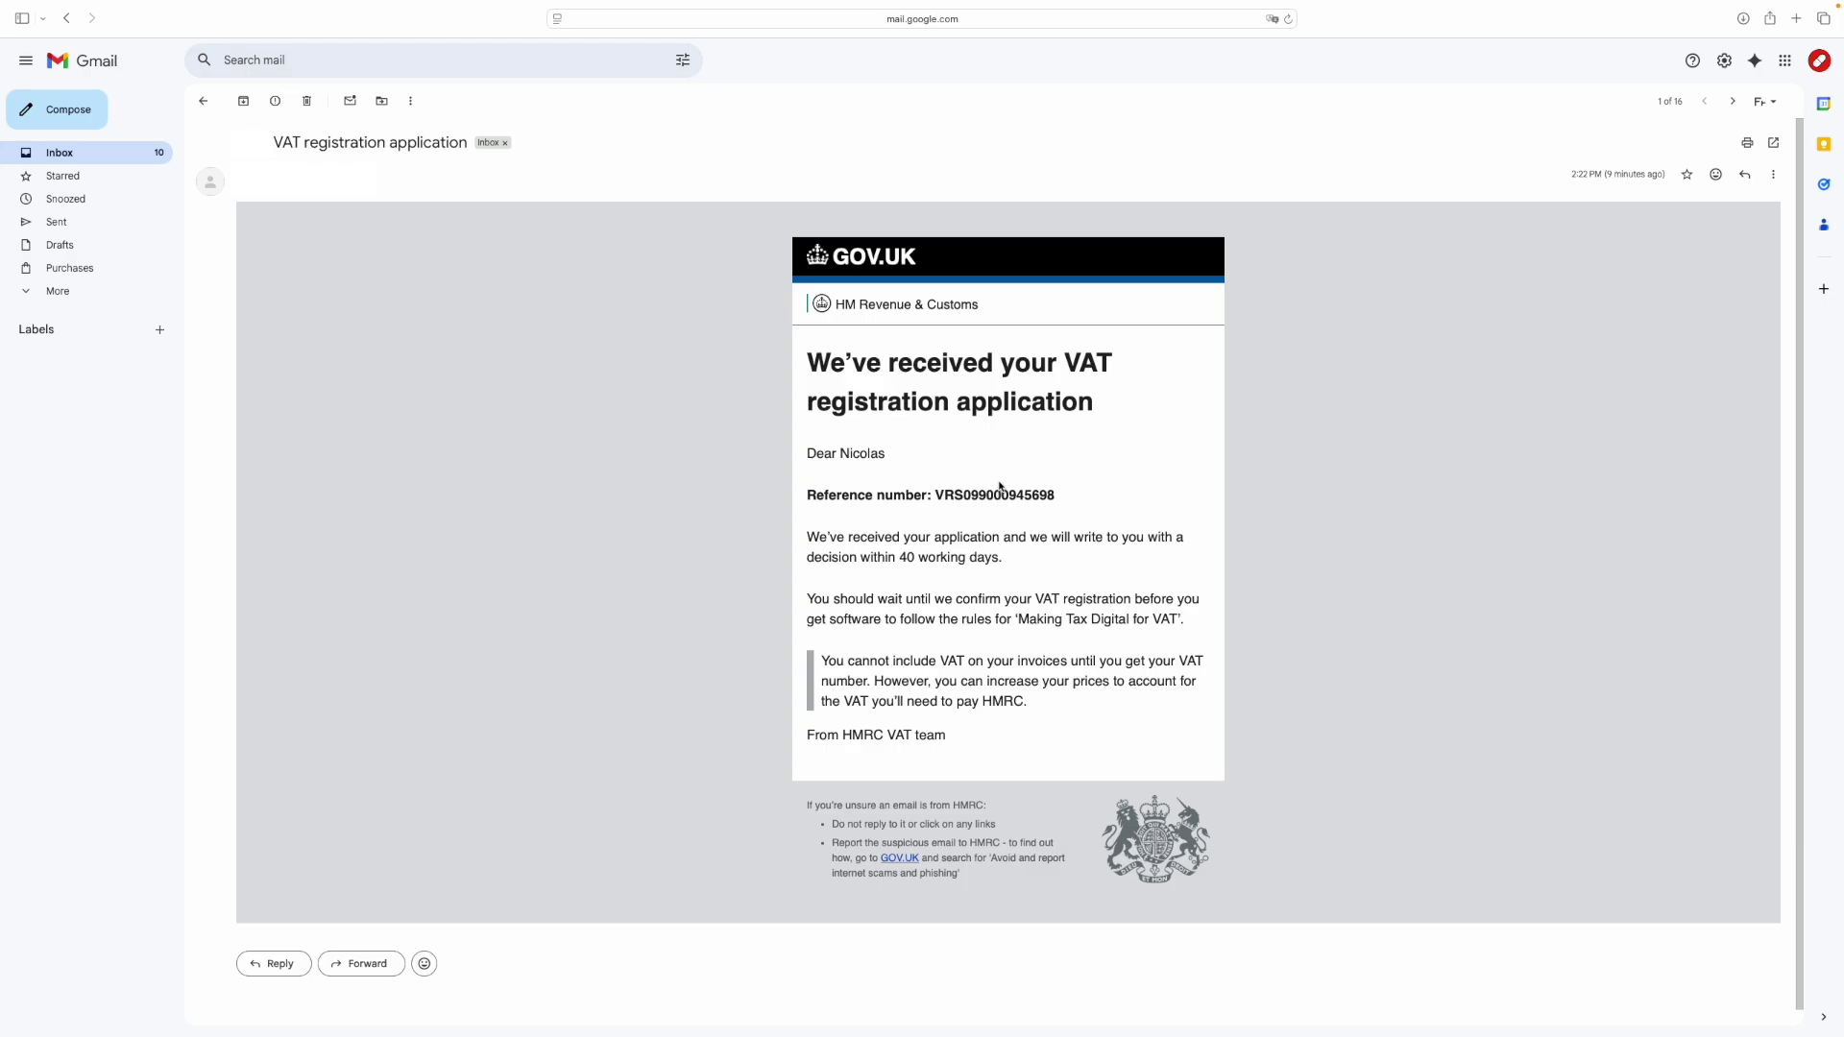
double_click(998, 495)
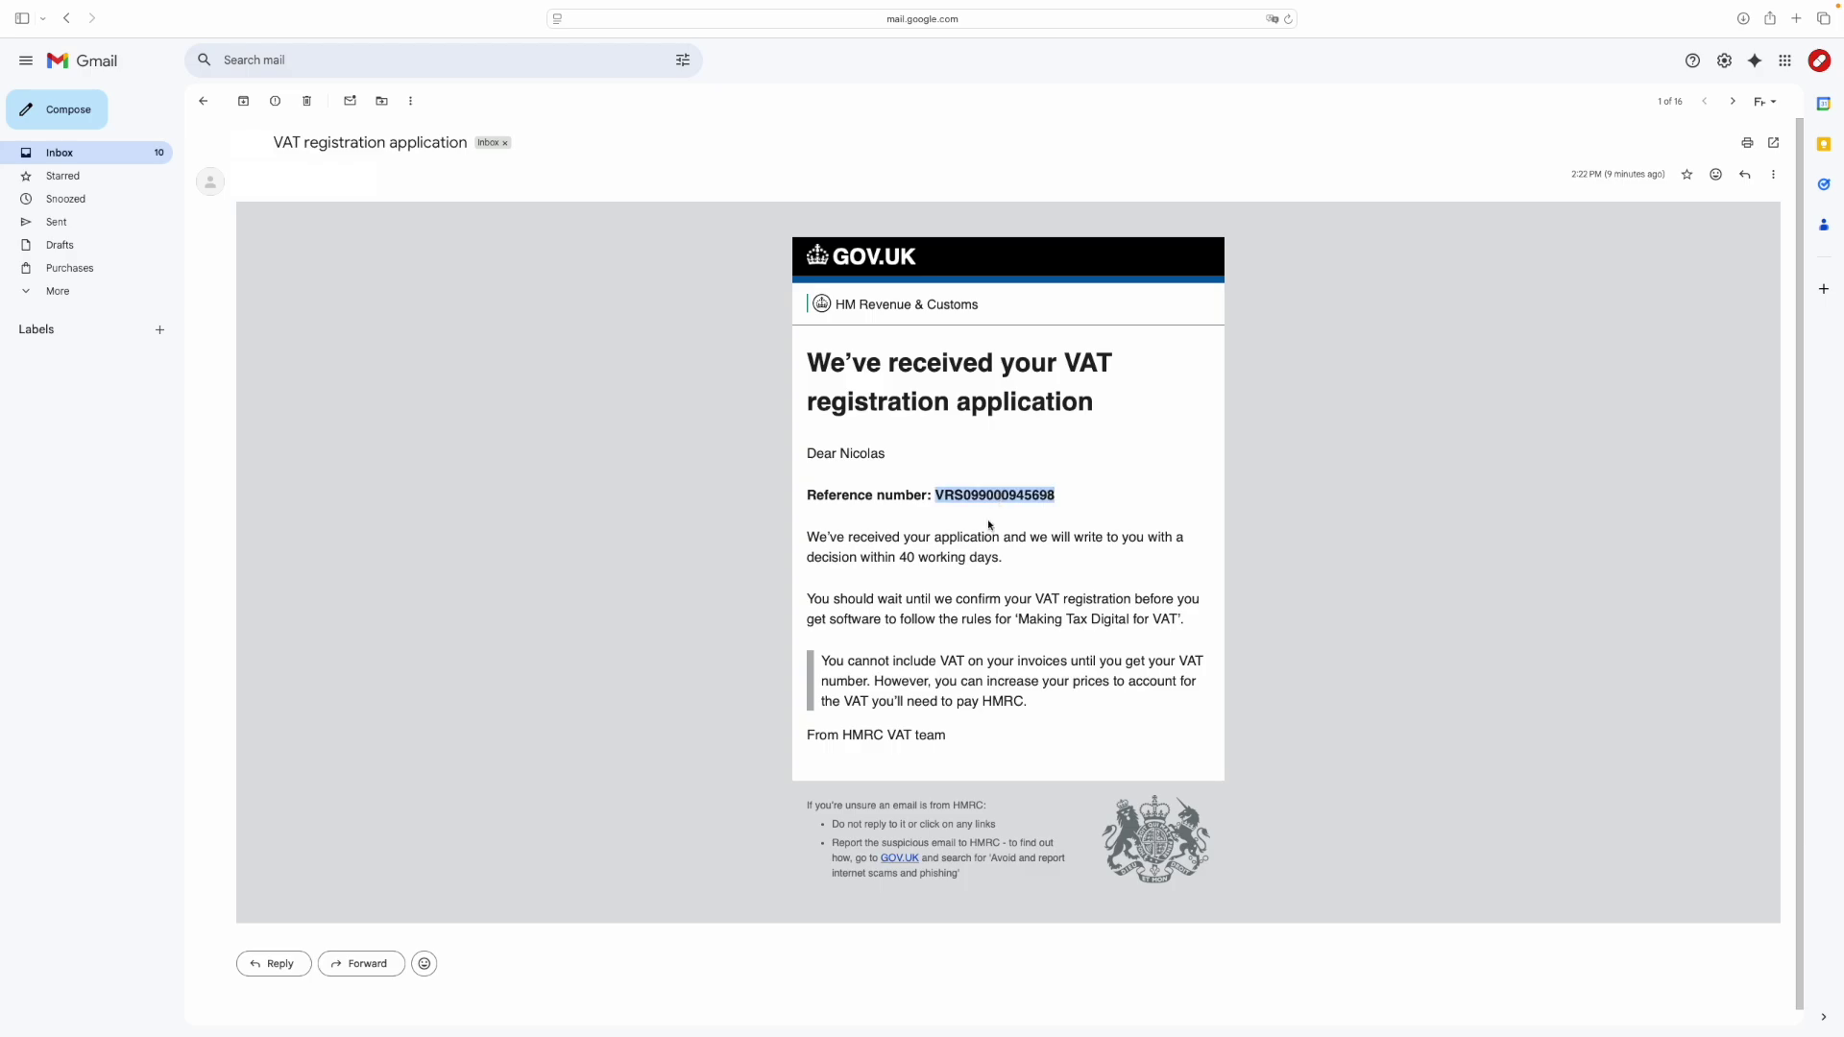
double_click(909, 559)
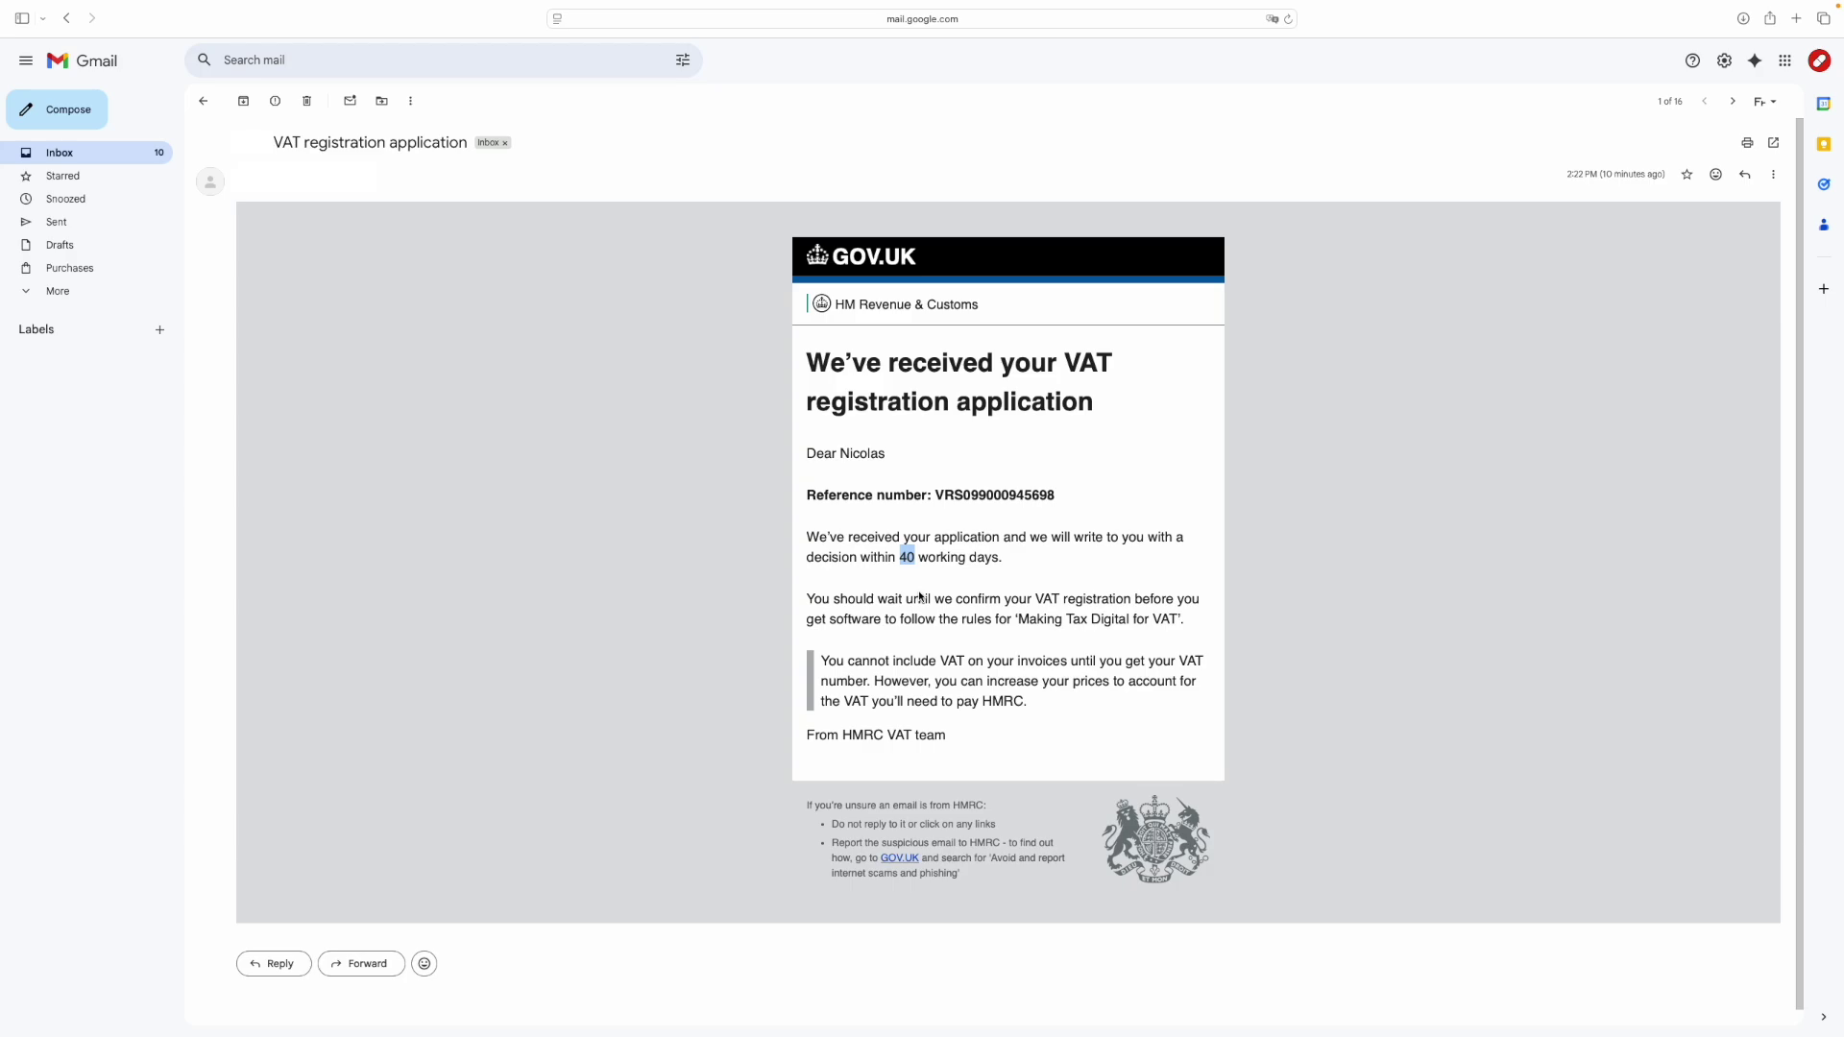
left_click_drag(806, 599, 1130, 605)
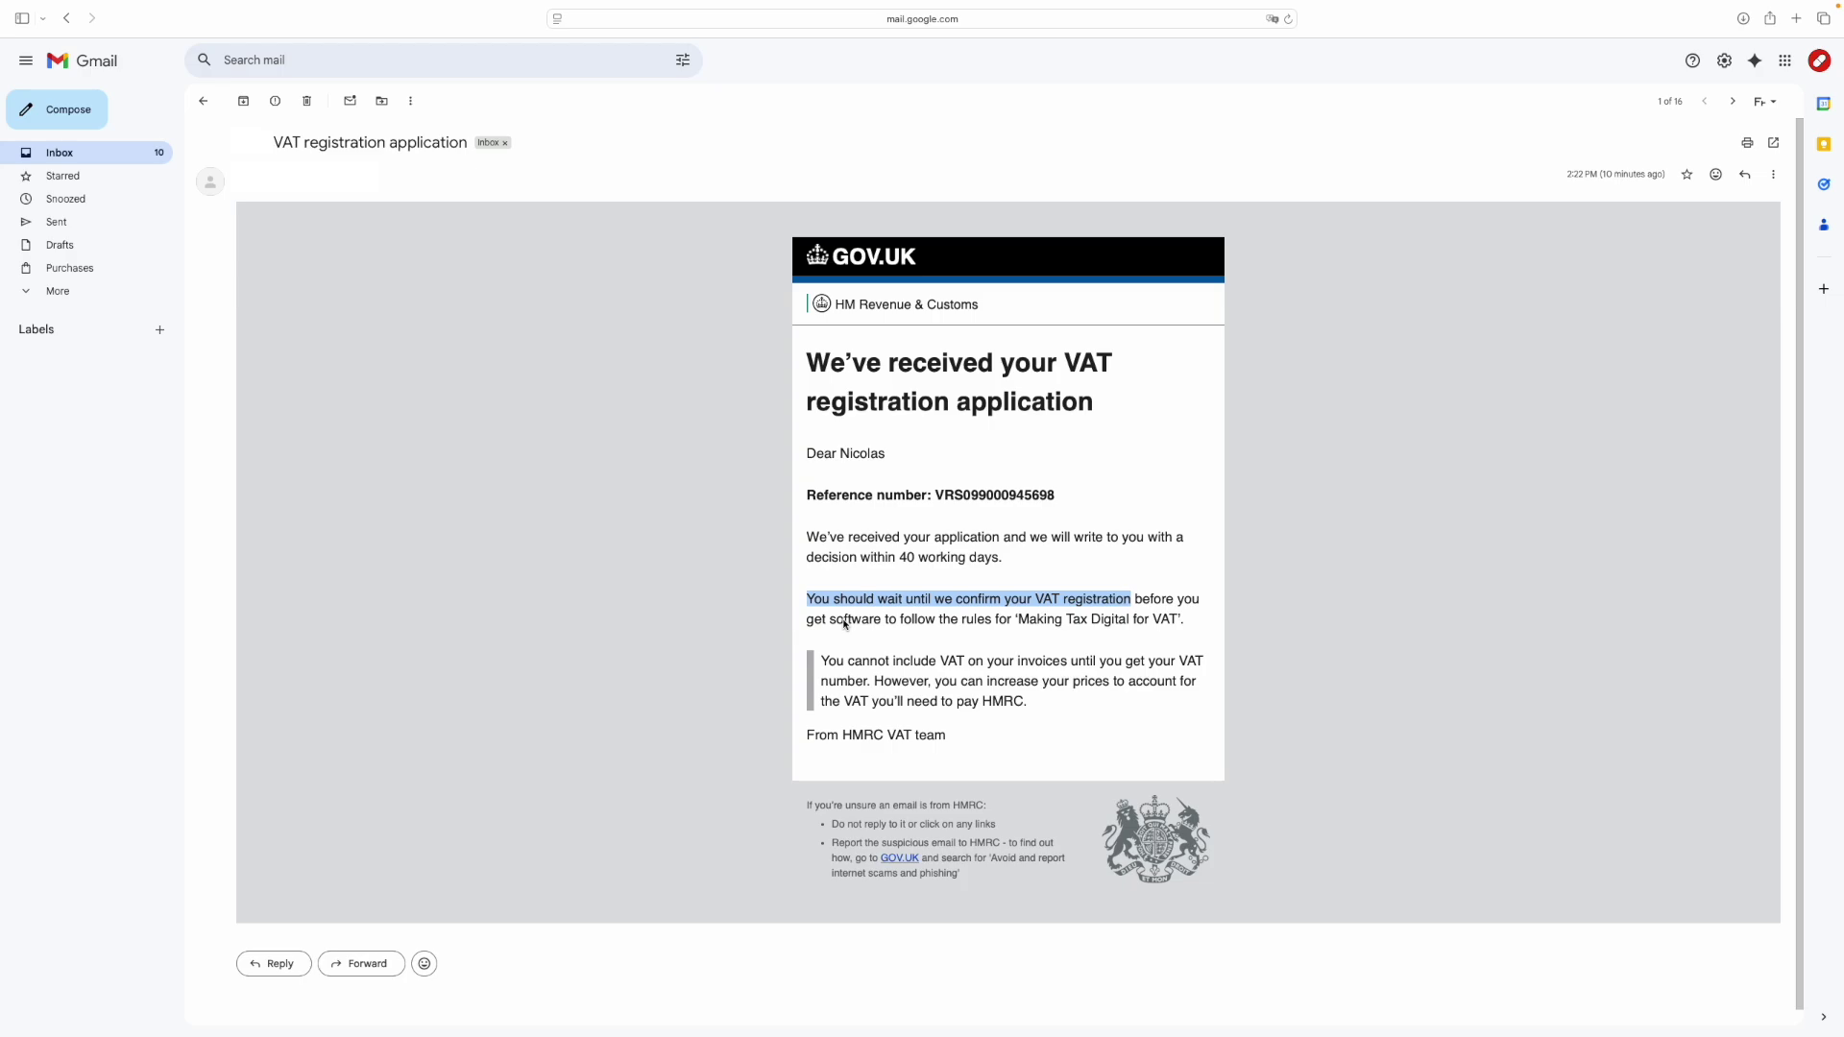
left_click_drag(818, 660, 1057, 712)
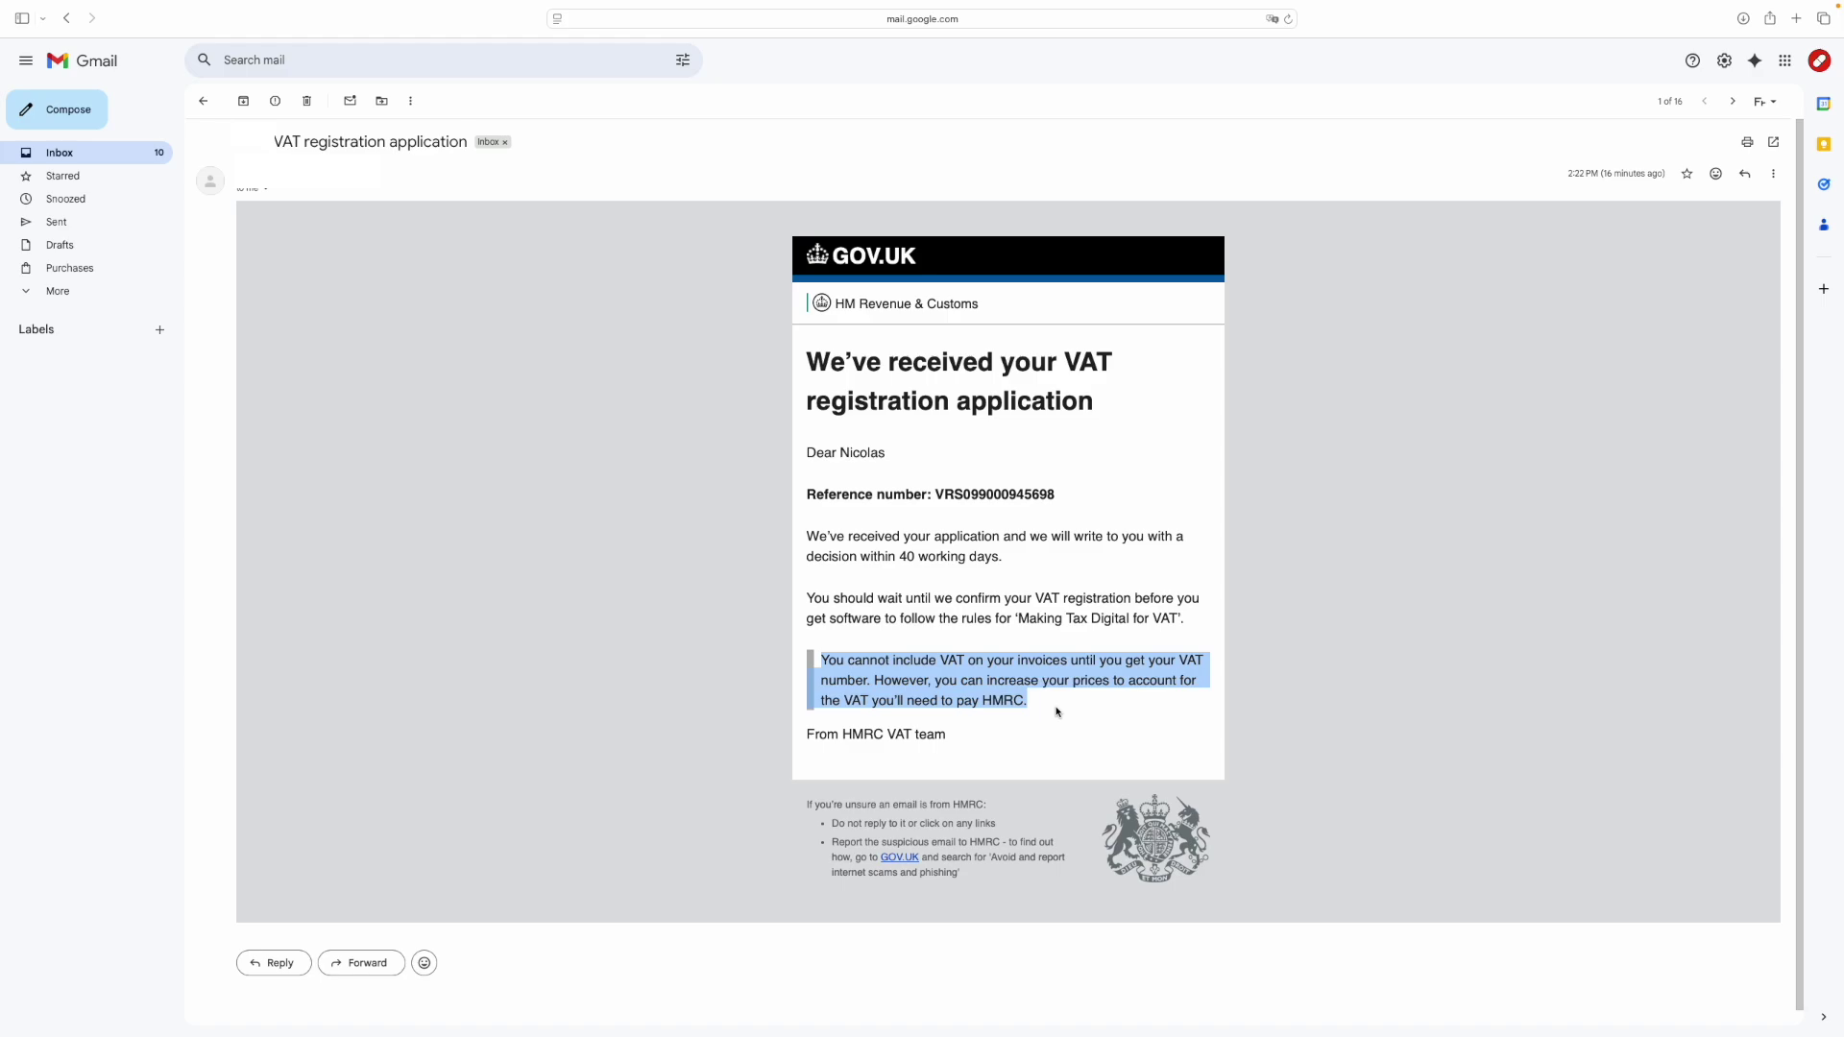
left_click(1429, 354)
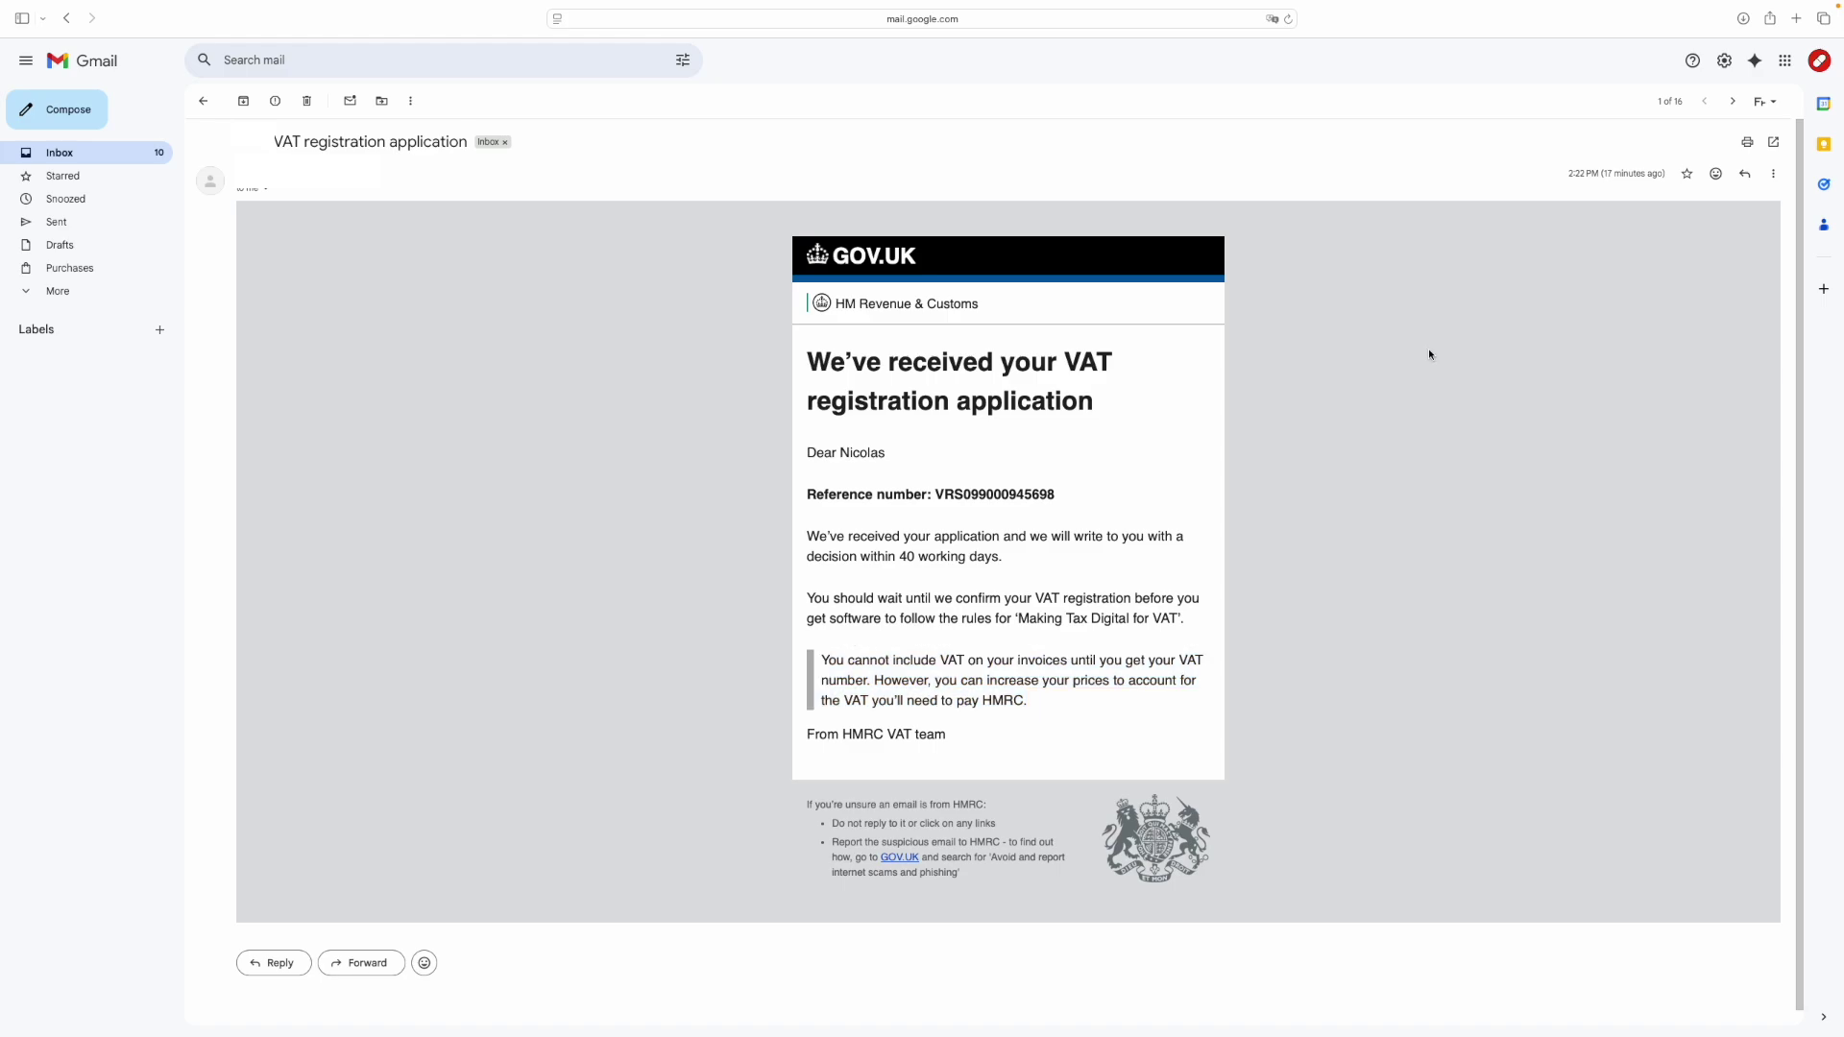